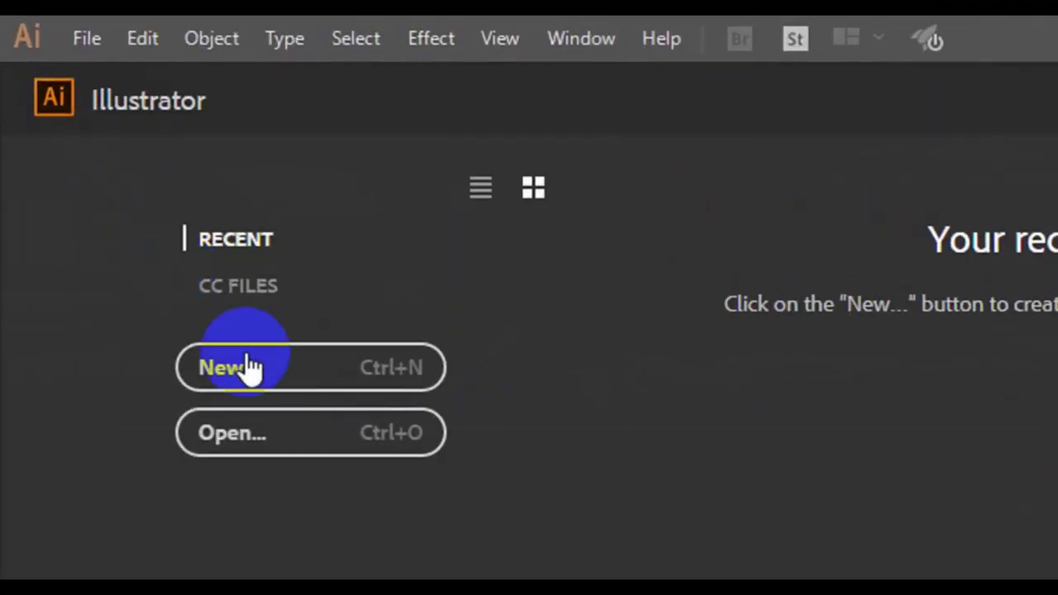
# Step: Open the New Document dialog from the Illustrator start screen
pyautogui.click(252, 362)
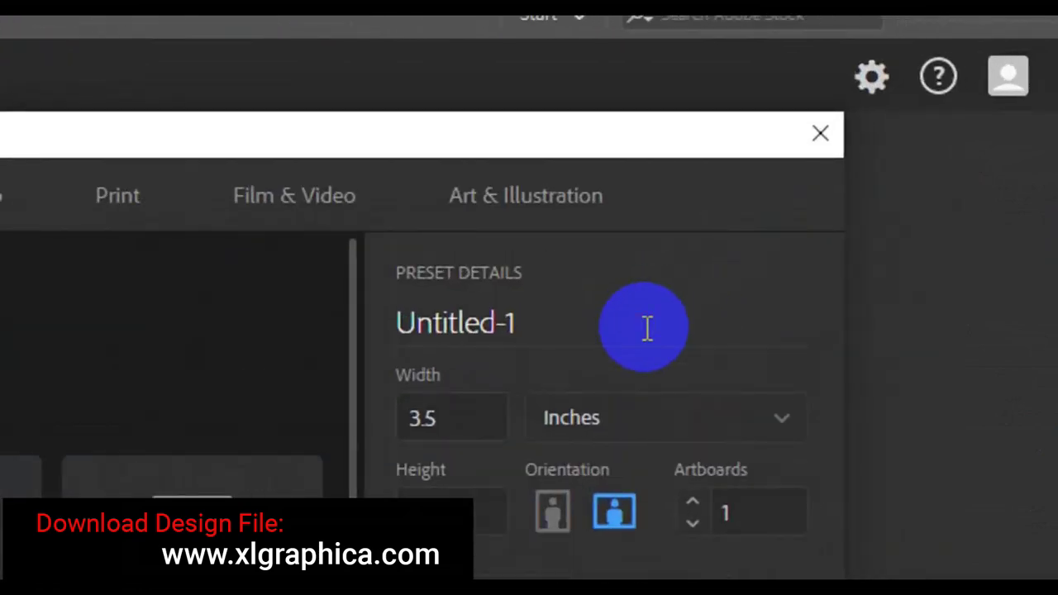
# Step: Create a 14 × 33 in document named 'Corporate Roll Up Banner Design' with zero bleed
pyautogui.click(648, 328)
pyautogui.write('Corporate ')
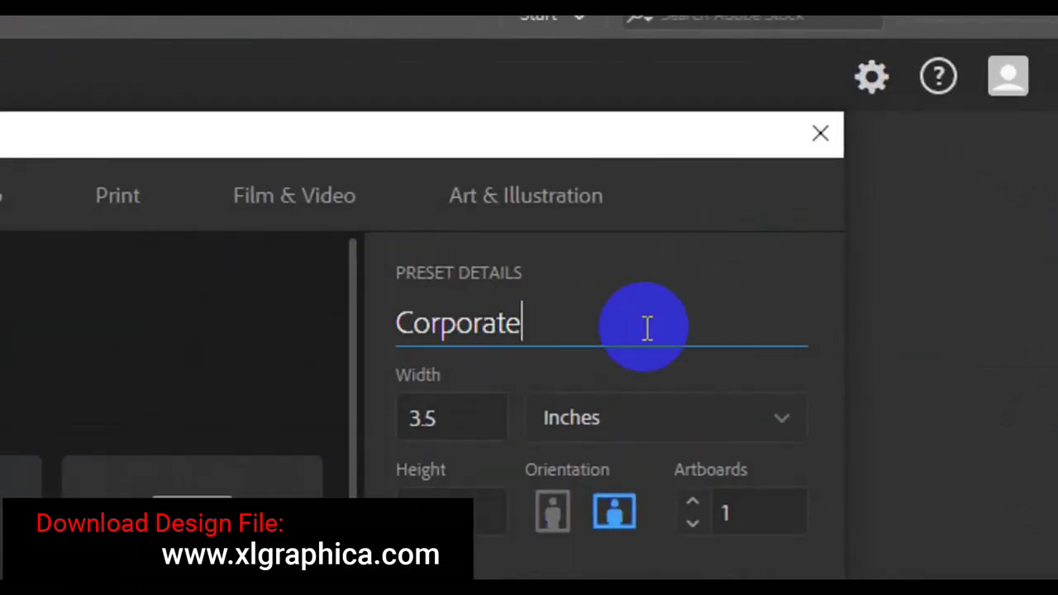
pyautogui.write('Roll Up B')
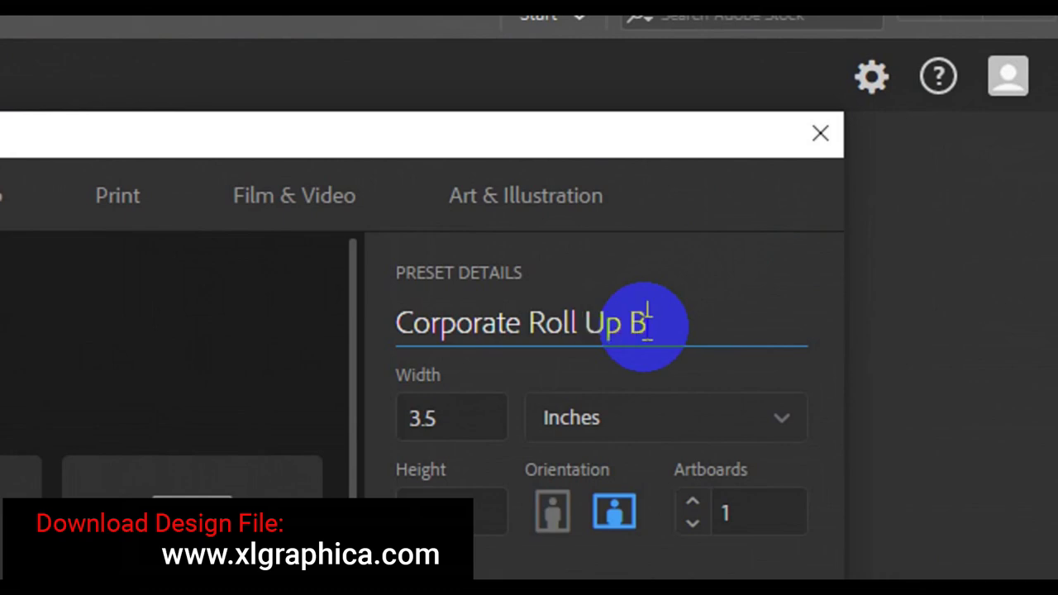
pyautogui.write('anner Design')
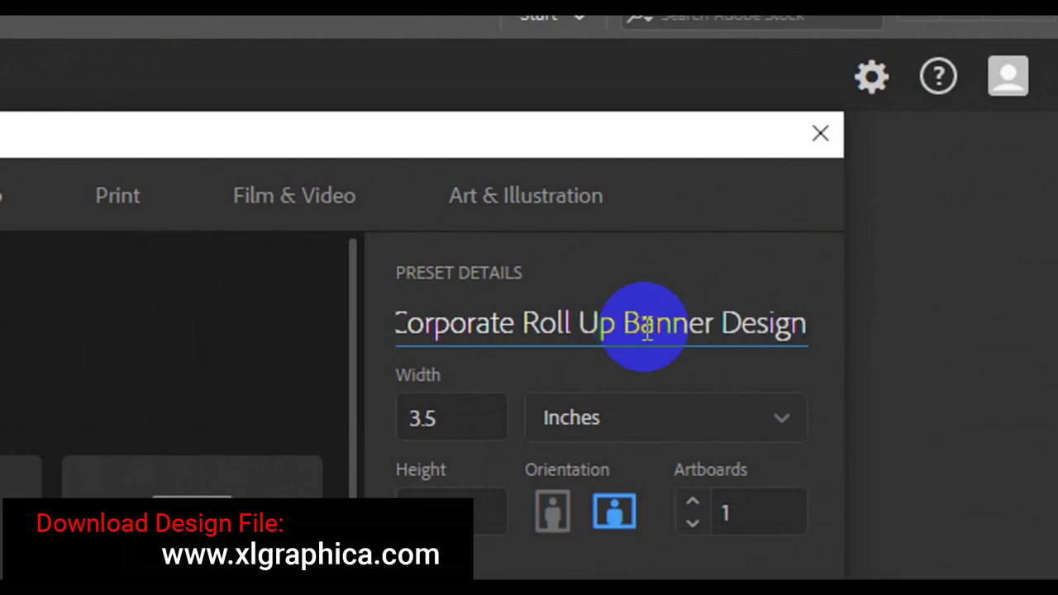
pyautogui.click(492, 419)
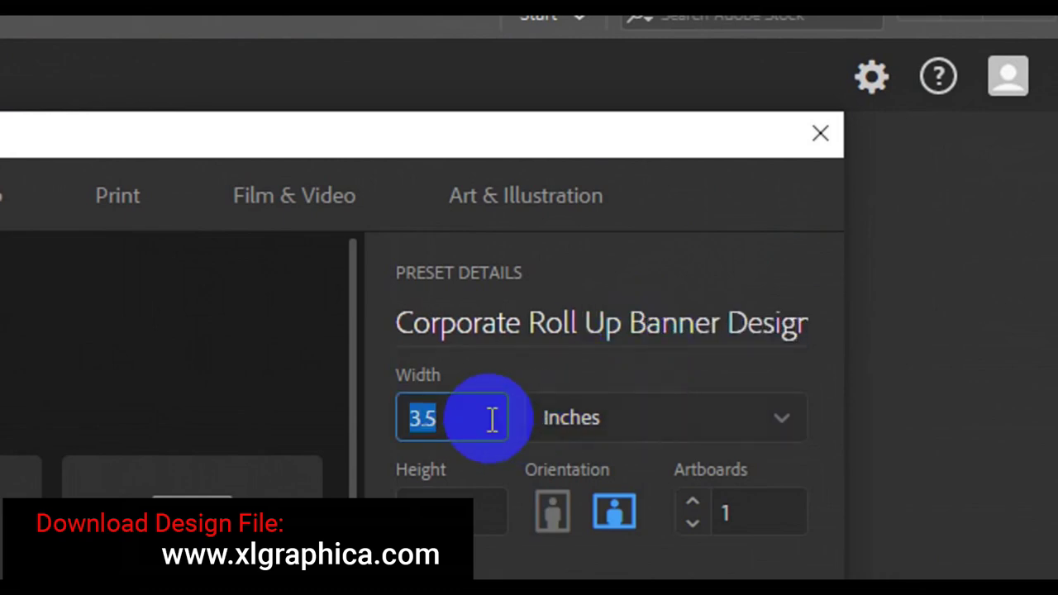
pyautogui.press('BackSpace')
pyautogui.write('01')
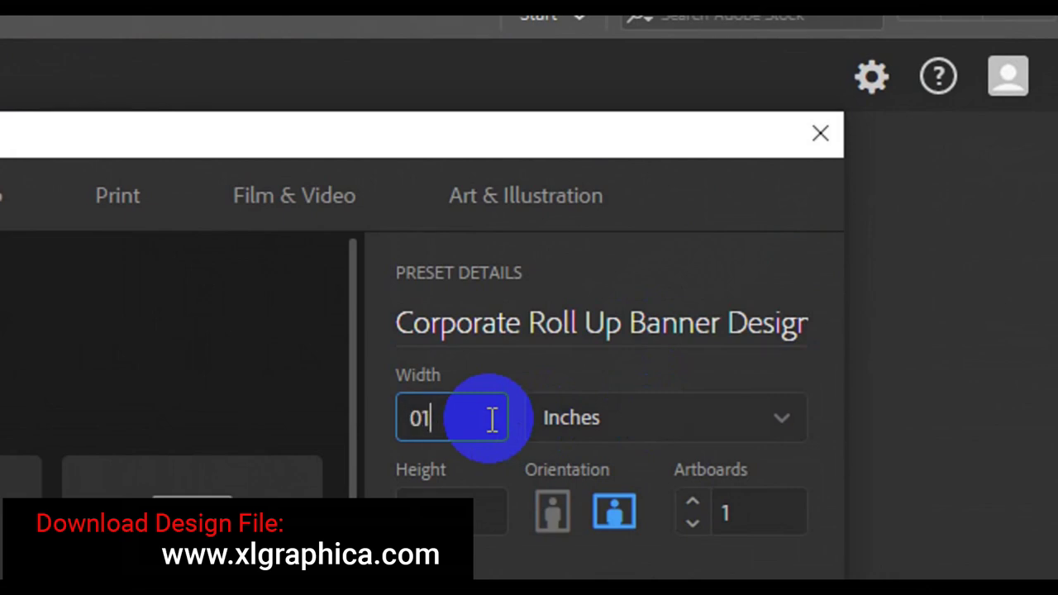
pyautogui.write('4')
pyautogui.click(457, 442)
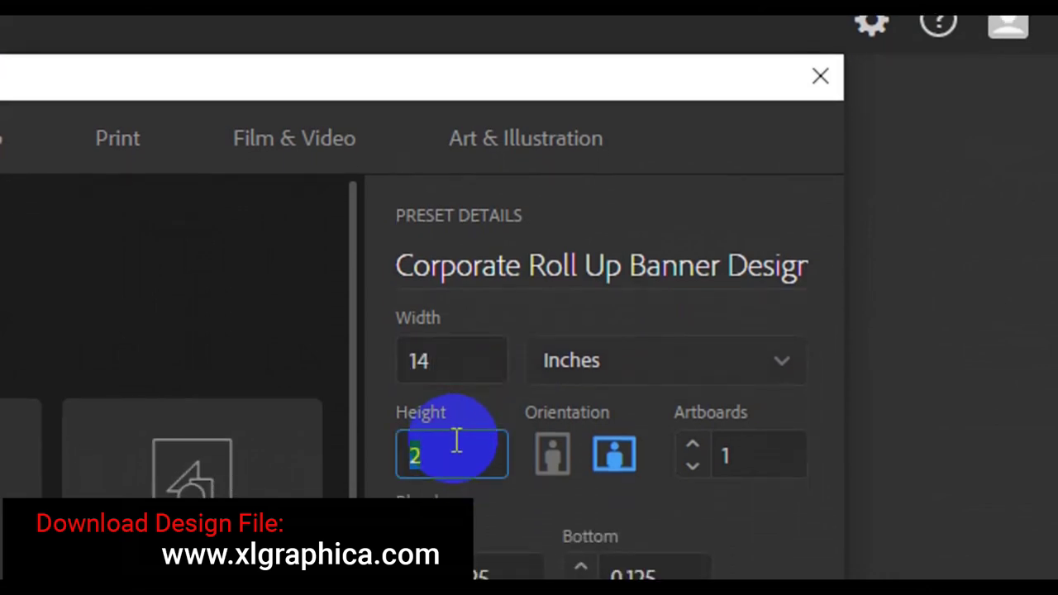
pyautogui.write('33')
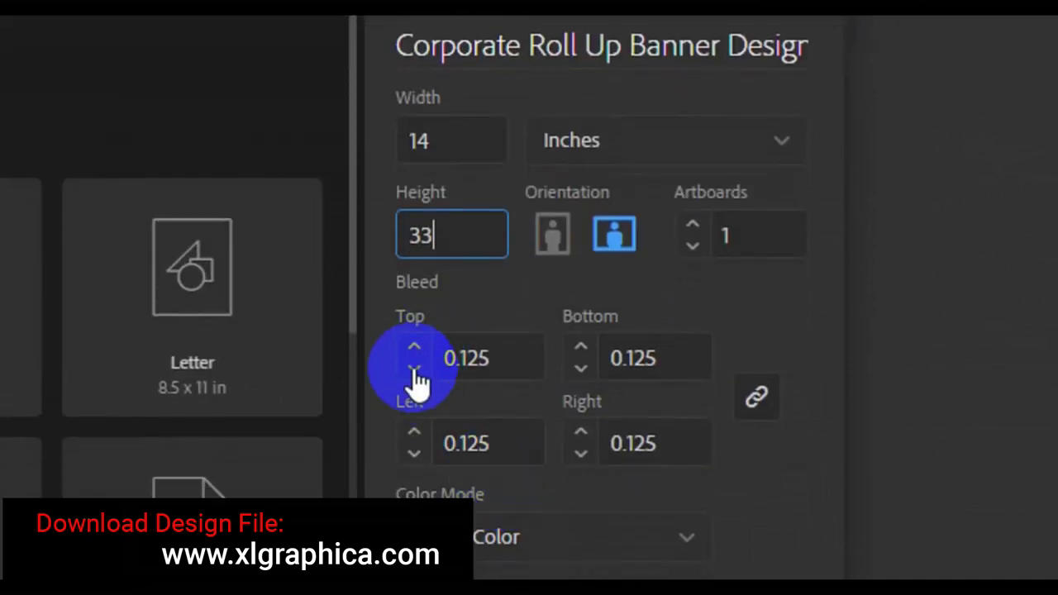
pyautogui.click(415, 372)
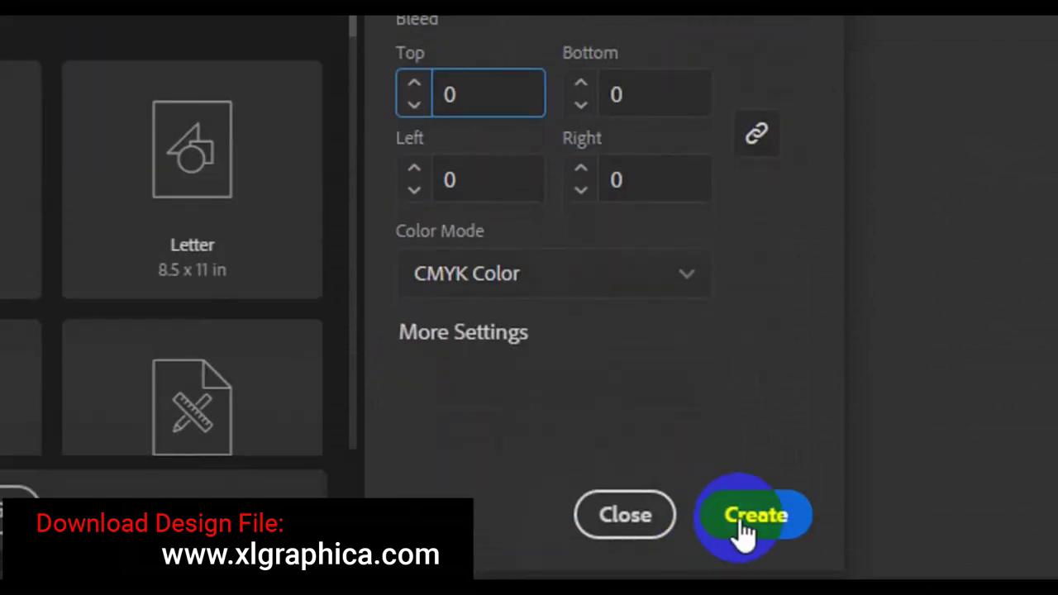
pyautogui.click(739, 518)
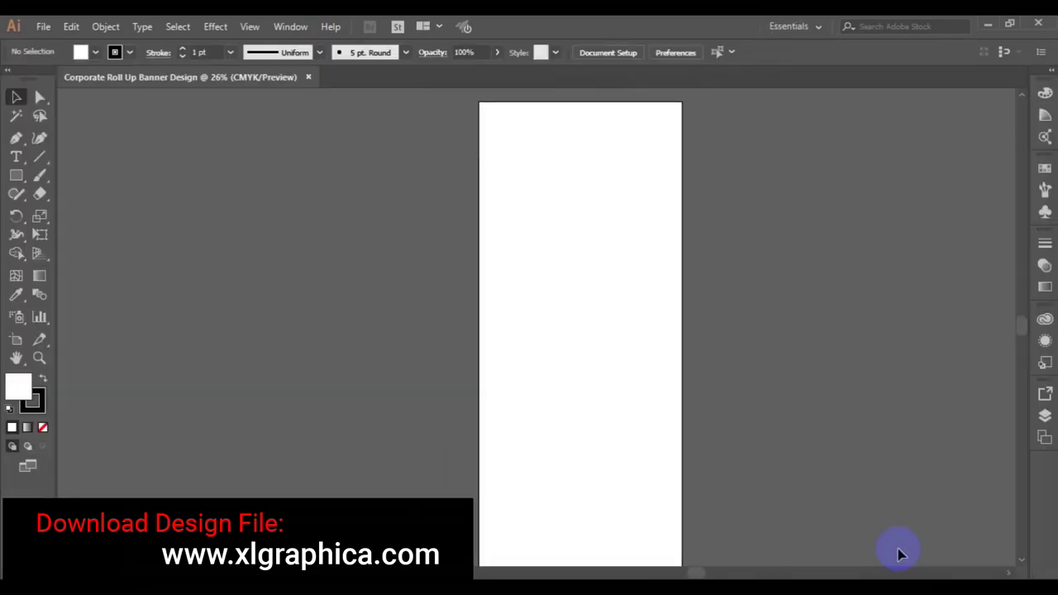
# Step: Zoom out to show the whole artboard and open the Rectangle tool's shape flyout
pyautogui.hotkey('ctrl', '-')
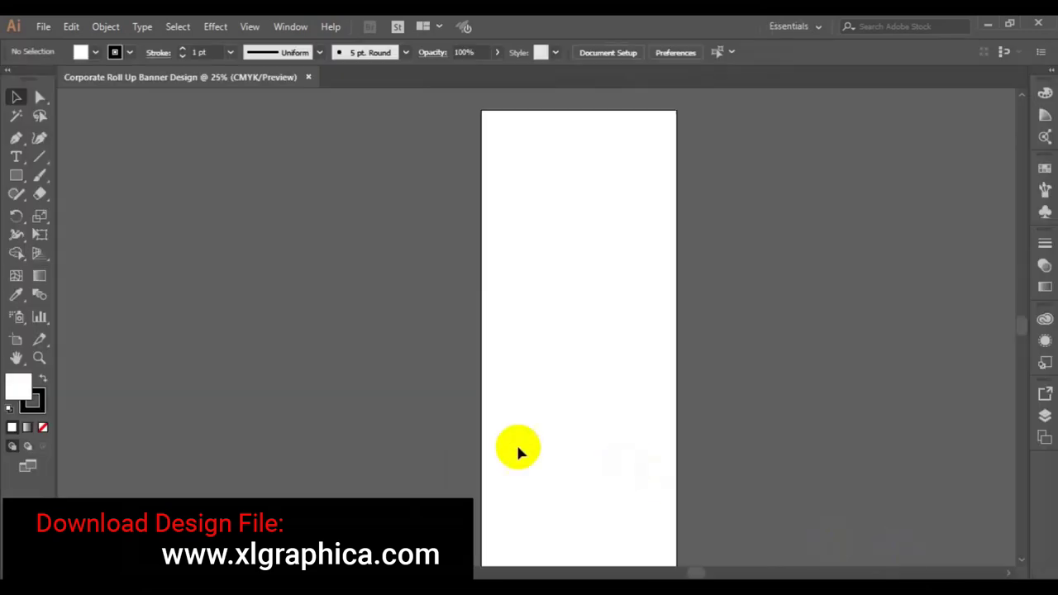
pyautogui.click(16, 357)
pyautogui.moveTo(558, 392); pyautogui.dragTo(506, 380)
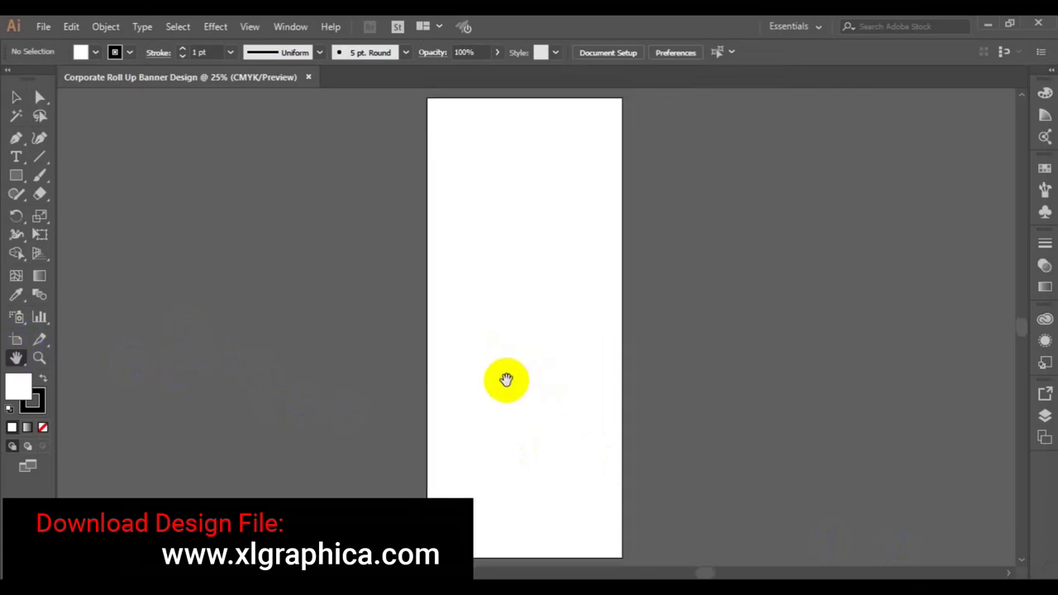
pyautogui.hotkey('ctrl', '-')
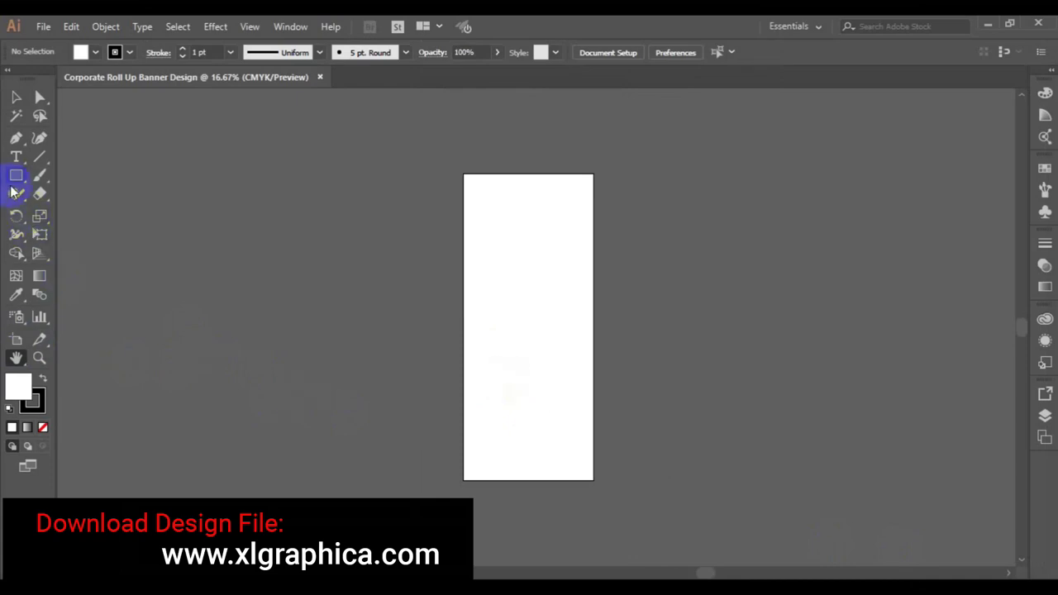
pyautogui.click(9, 182)
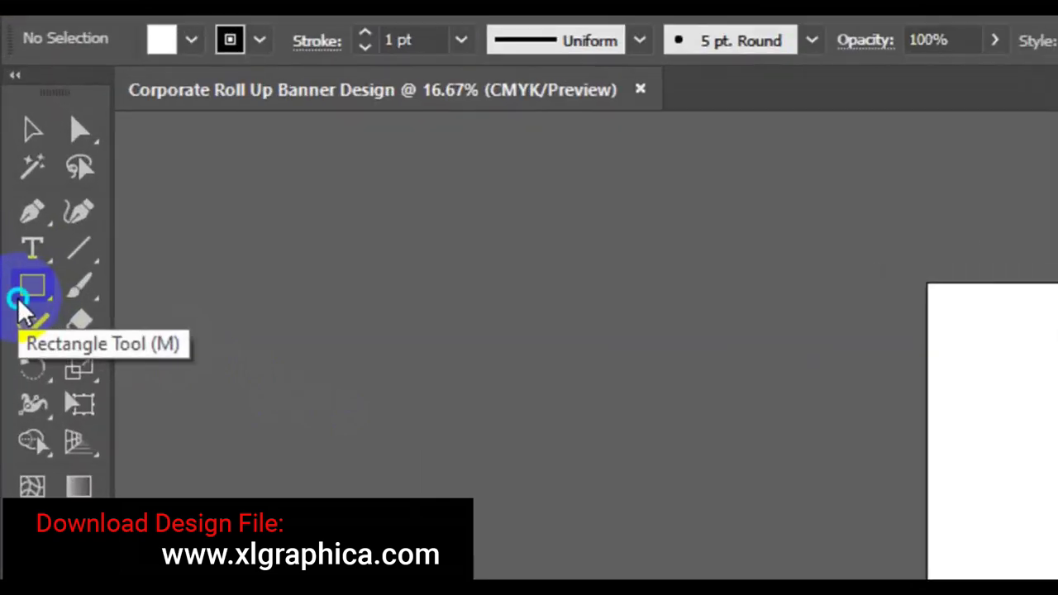
pyautogui.moveTo(20, 300)
pyautogui.mouseDown()
pyautogui.moveTo(145, 393)
pyautogui.moveTo(147, 374)
pyautogui.mouseUp()
# Step: Draw an unfilled circle on the artboard with the Ellipse tool
pyautogui.click(192, 91)
pyautogui.click(20, 142)
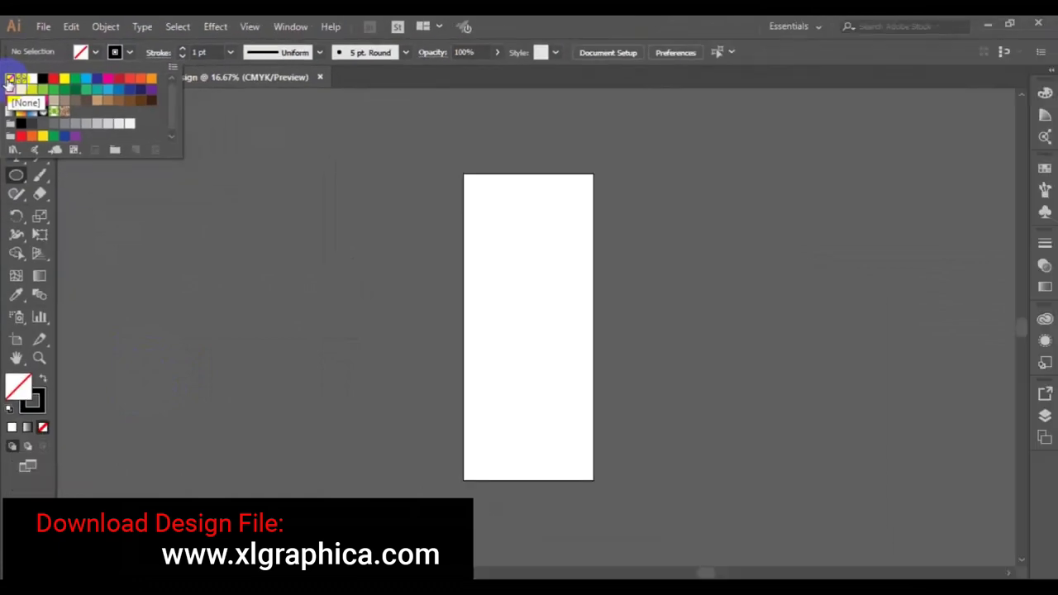
pyautogui.click(504, 292)
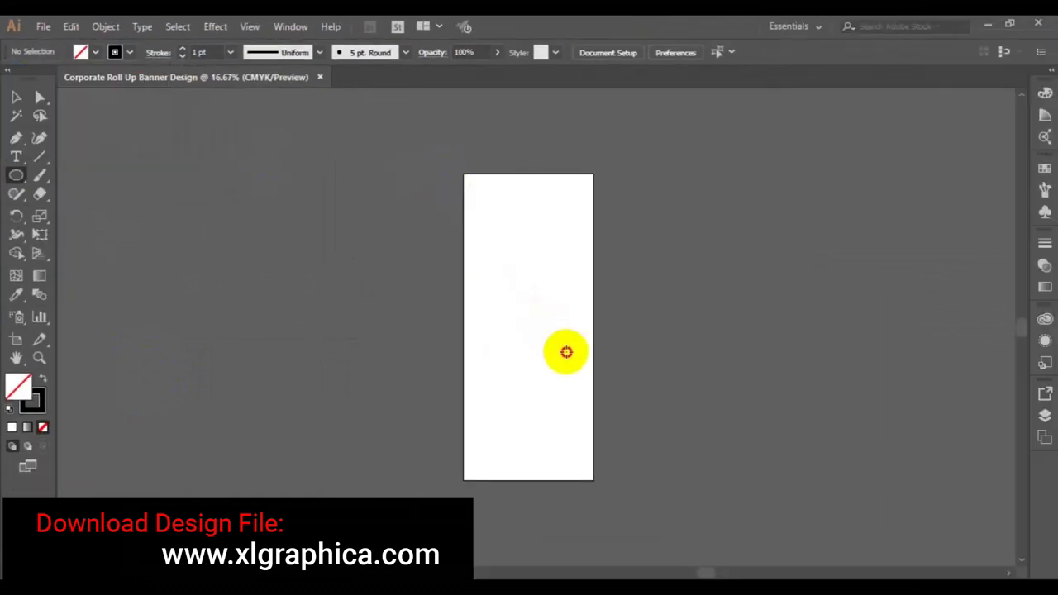
pyautogui.moveTo(512, 301)
pyautogui.mouseDown()
pyautogui.moveTo(569, 358)
pyautogui.moveTo(557, 352)
pyautogui.mouseUp()
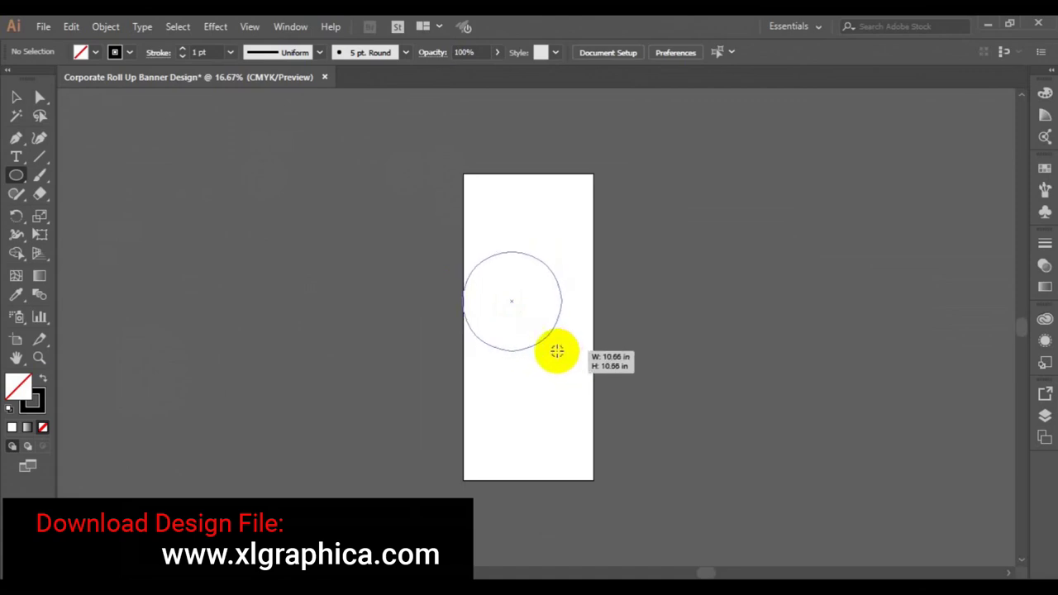
# Step: Centre the circle on the artboard, shrink it to about 10.16 in, and copy it
pyautogui.click(29, 98)
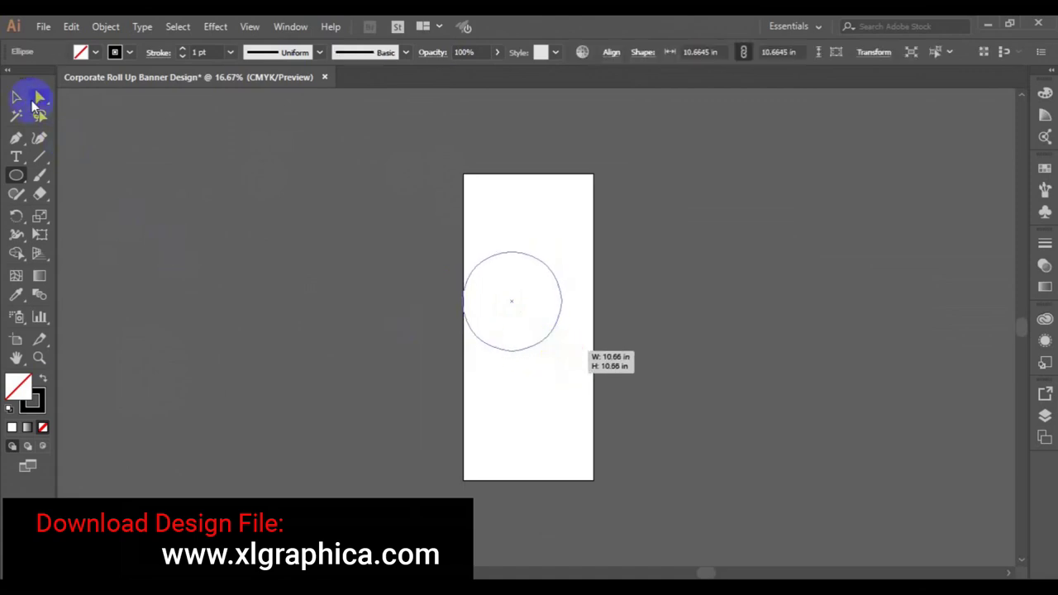
pyautogui.click(512, 304)
pyautogui.moveTo(512, 305); pyautogui.dragTo(536, 337)
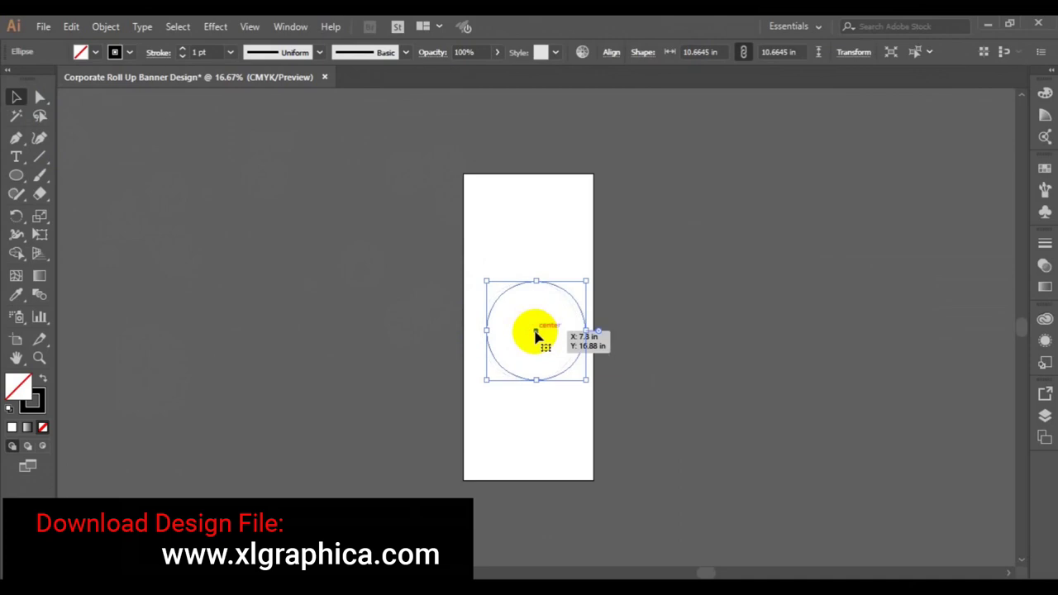
pyautogui.moveTo(535, 336); pyautogui.dragTo(532, 326)
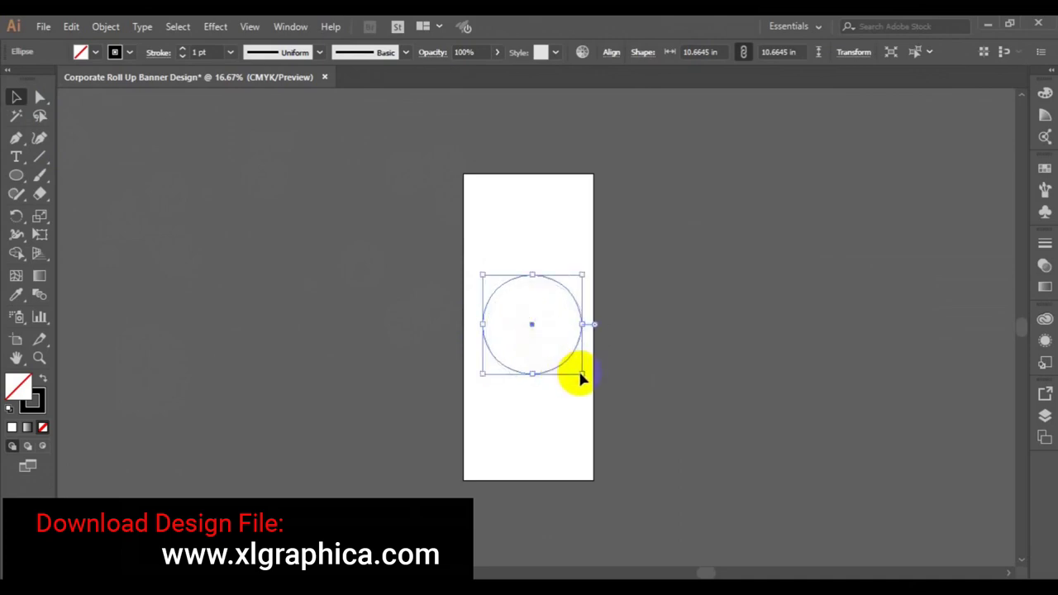
pyautogui.moveTo(584, 374); pyautogui.dragTo(581, 372)
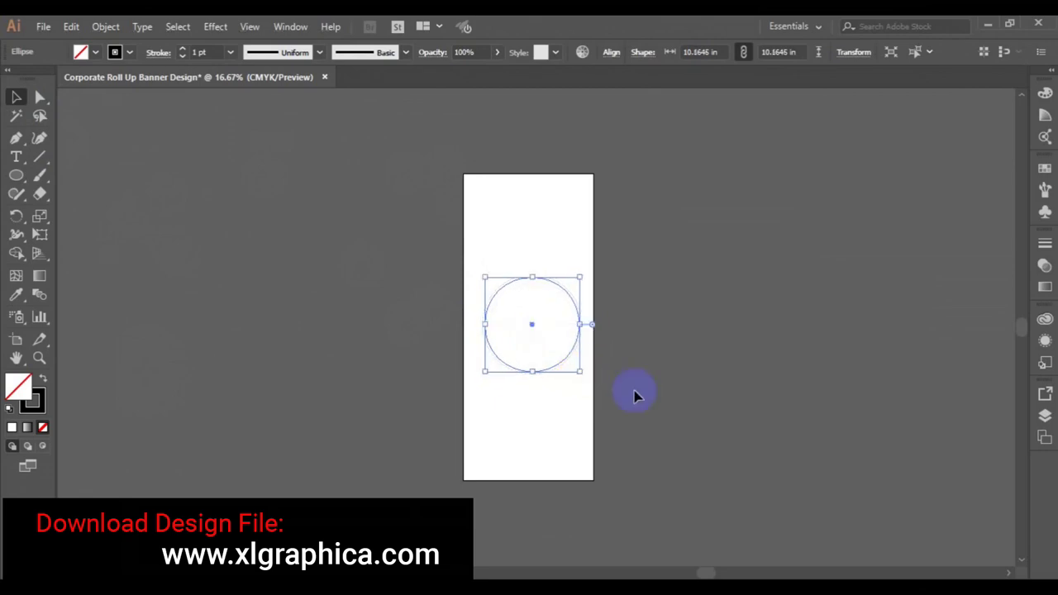
pyautogui.click(71, 26)
pyautogui.click(98, 103)
pyautogui.click(71, 26)
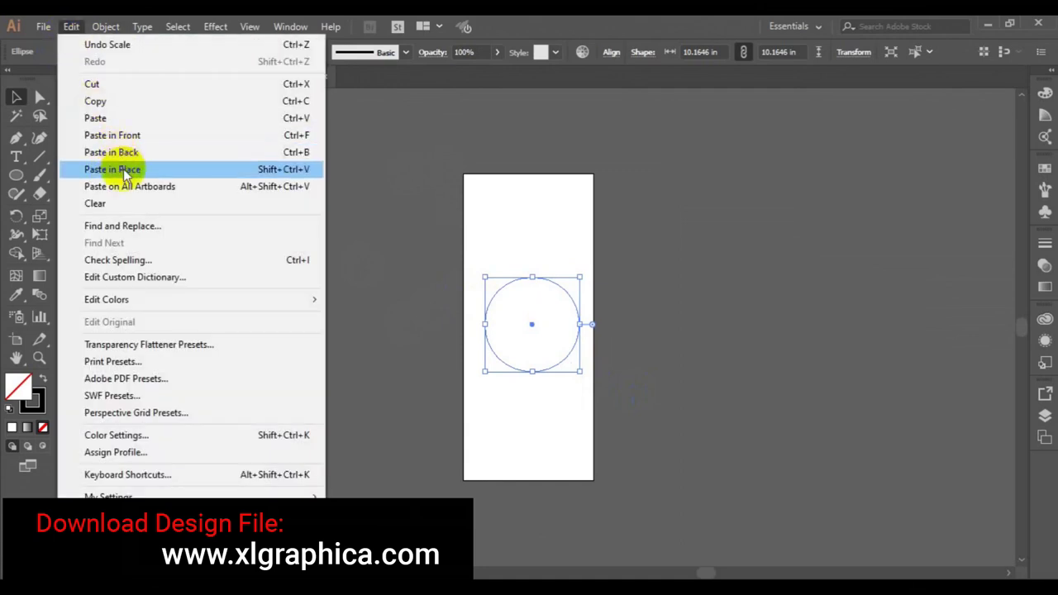
# Step: Paste the circle in place, shrink it to about 9.33 in, and fill it black
pyautogui.click(124, 169)
pyautogui.moveTo(581, 373); pyautogui.dragTo(577, 372)
pyautogui.click(81, 52)
pyautogui.click(43, 78)
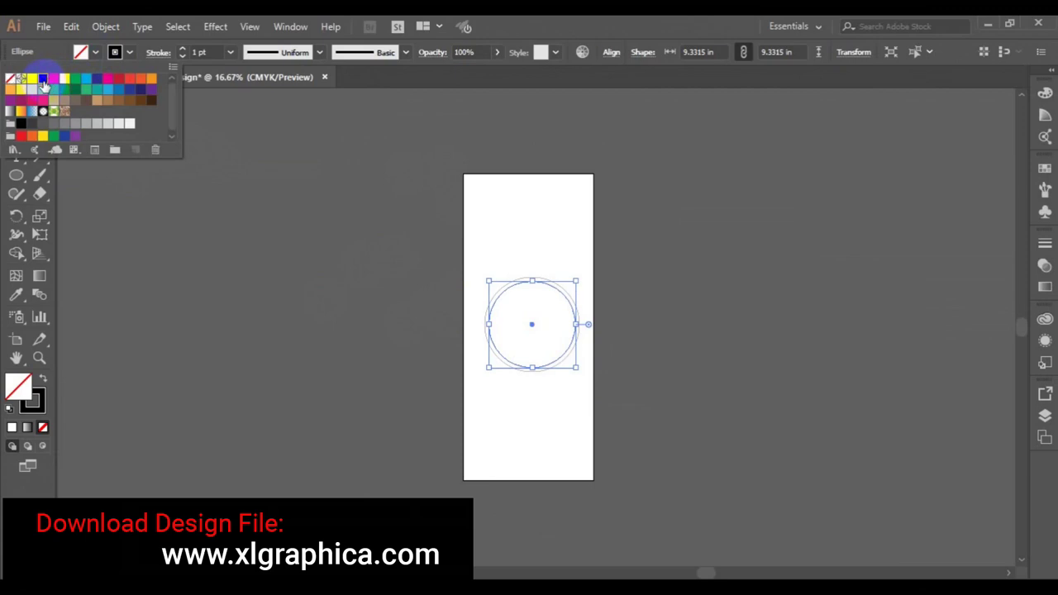
pyautogui.click(187, 301)
# Step: Set the outer outline circle's stroke weight to 3 pt
pyautogui.click(648, 300)
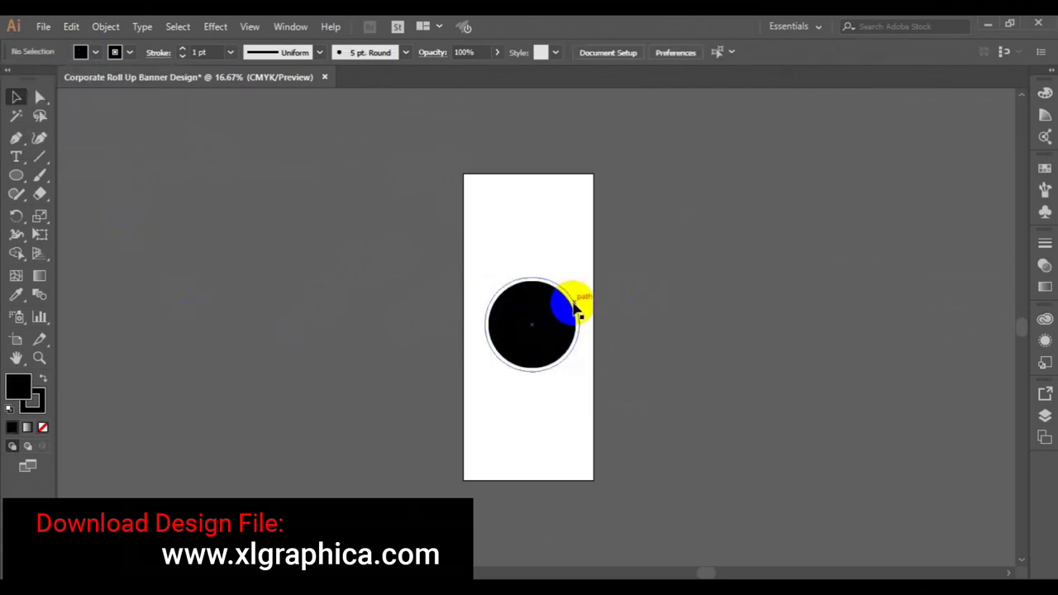
pyautogui.click(576, 308)
pyautogui.click(182, 49)
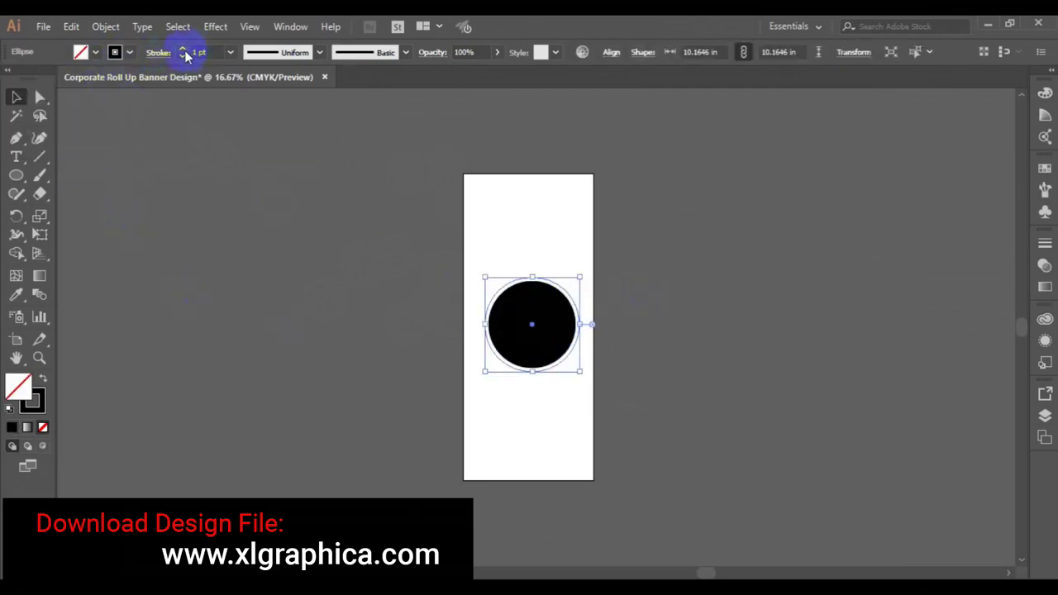
pyautogui.click(183, 49)
pyautogui.click(207, 218)
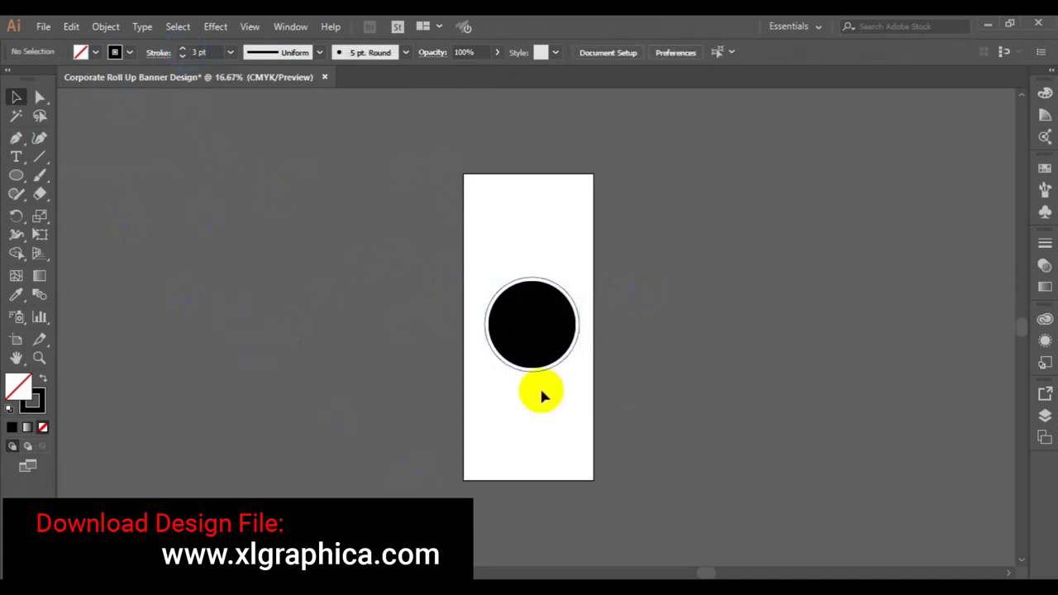
# Step: Select both circles and shrink them slightly together
pyautogui.moveTo(632, 273); pyautogui.dragTo(411, 386)
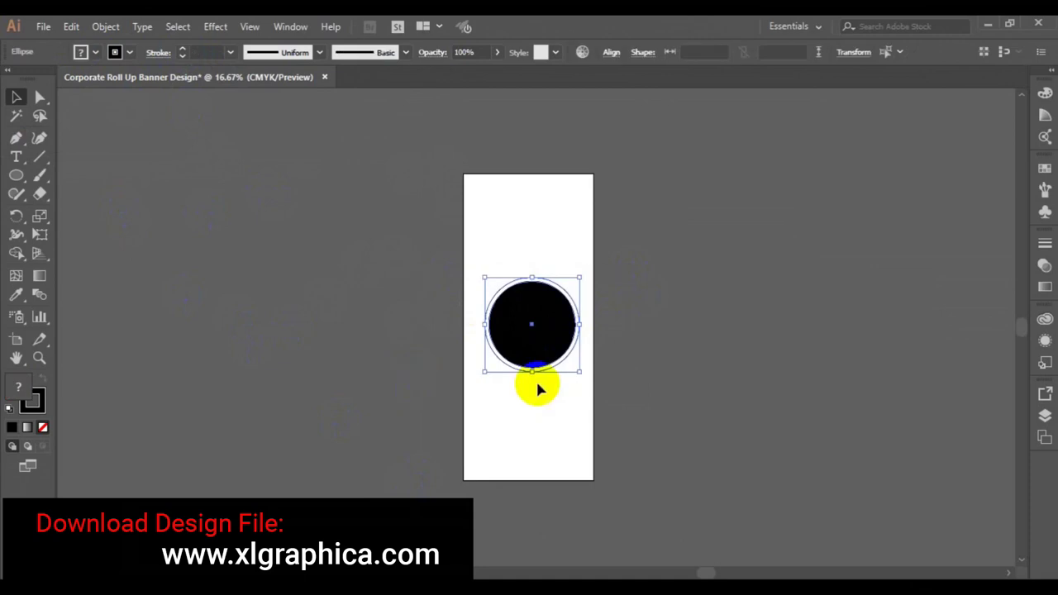
pyautogui.moveTo(580, 374); pyautogui.dragTo(576, 374)
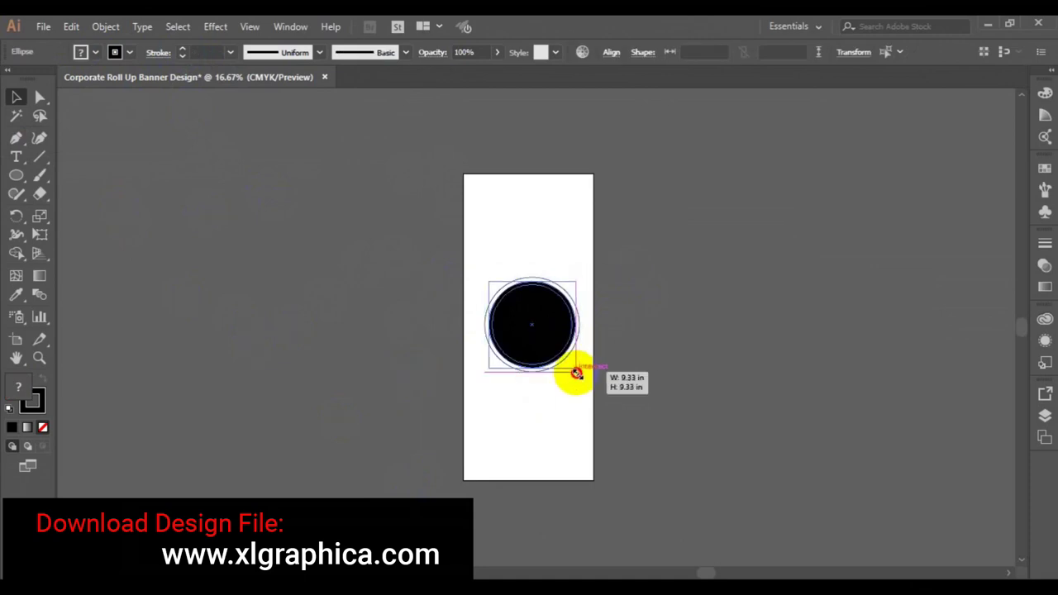
pyautogui.moveTo(576, 374); pyautogui.dragTo(576, 372)
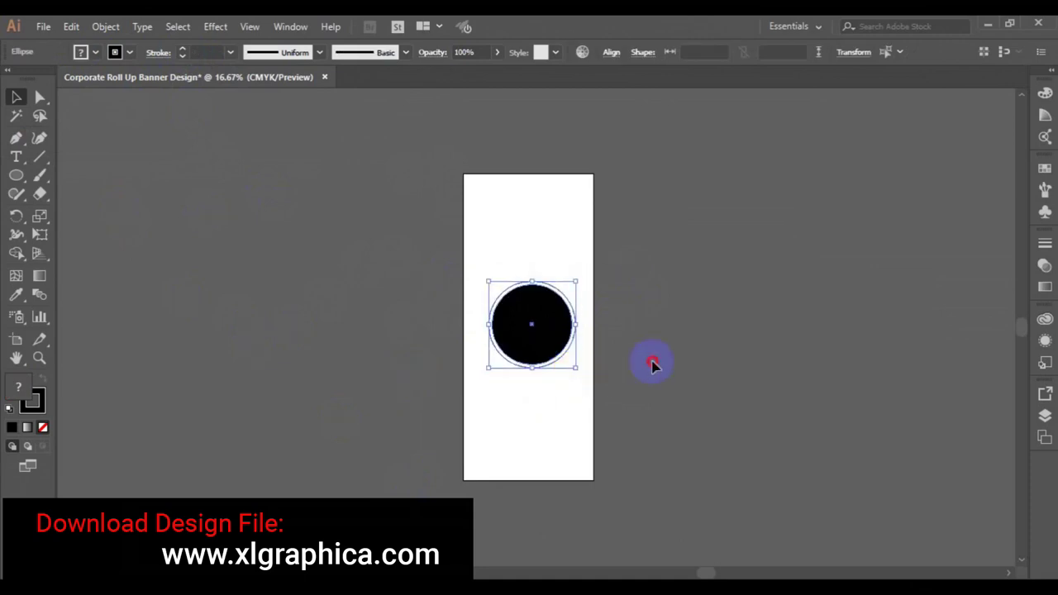
pyautogui.click(652, 366)
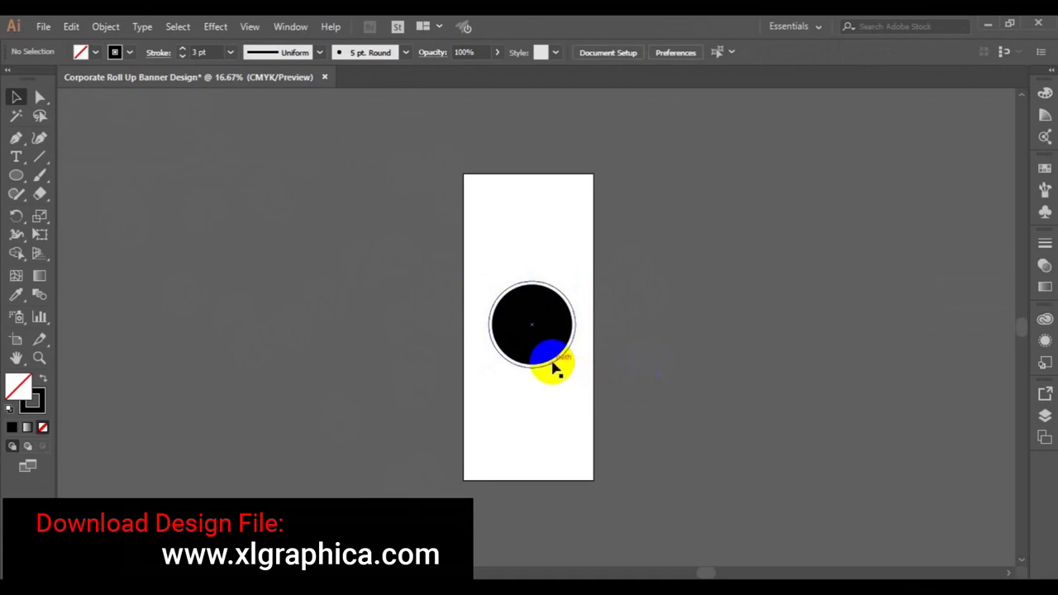
# Step: Copy the black circle and paste the copy in back
pyautogui.click(553, 367)
pyautogui.click(71, 29)
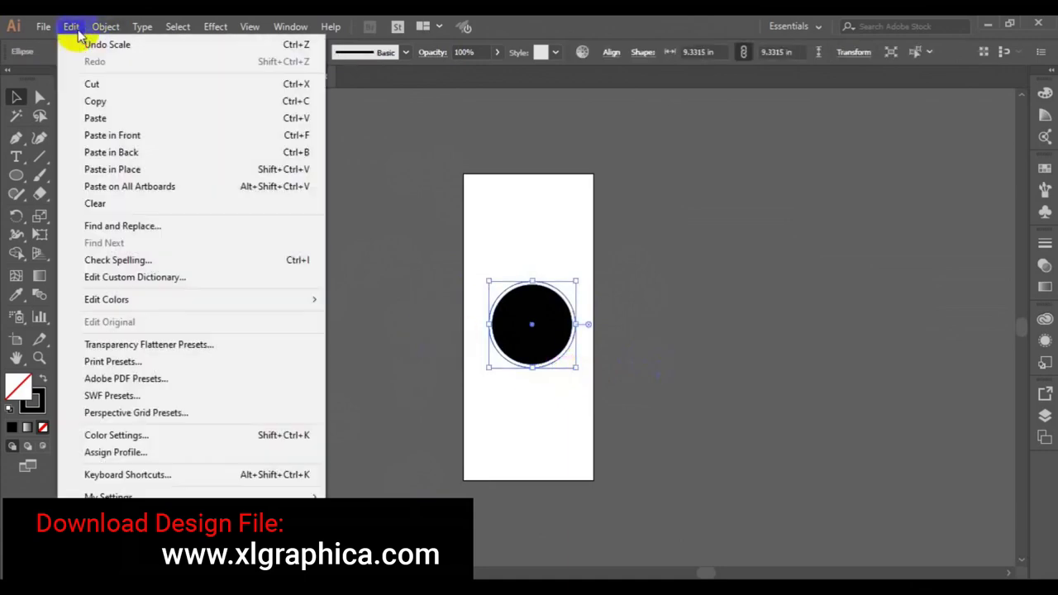
pyautogui.click(120, 99)
pyautogui.click(72, 30)
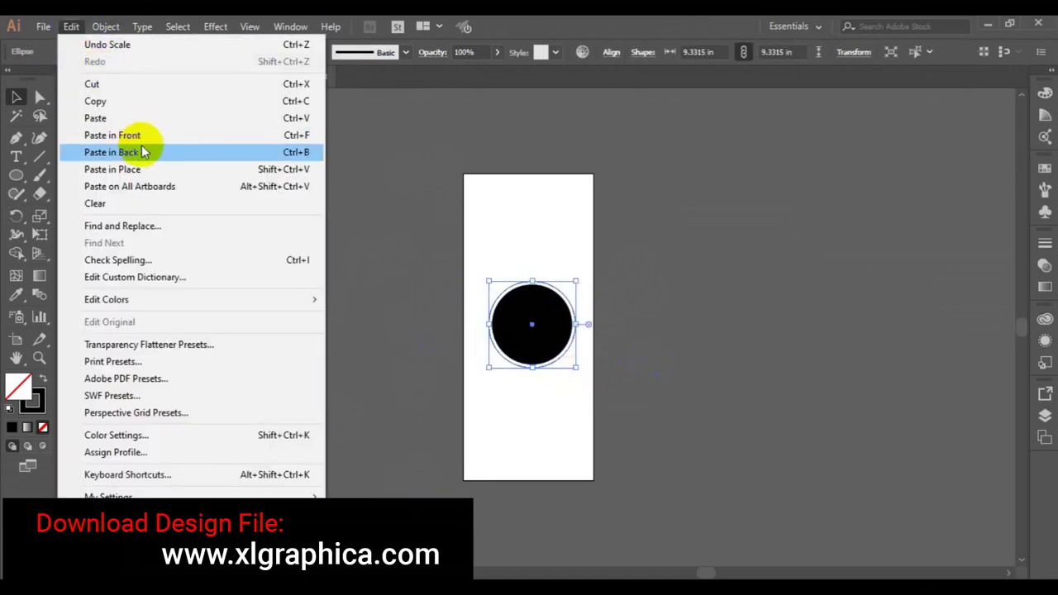
pyautogui.click(139, 152)
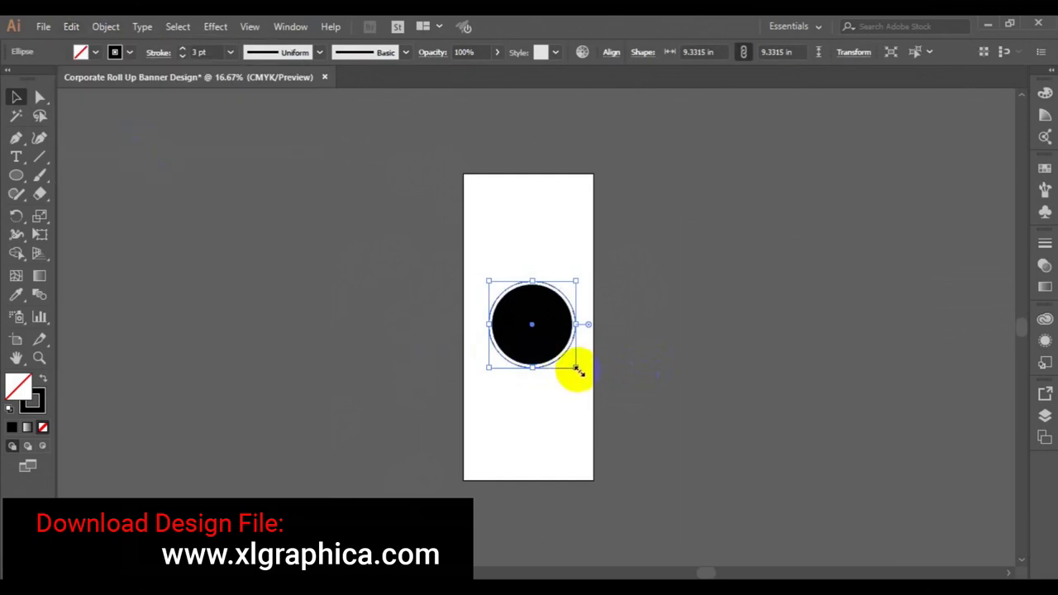
# Step: Scale the back copy up to about 10.16 in from its upper-left corner
pyautogui.moveTo(578, 370); pyautogui.dragTo(582, 377)
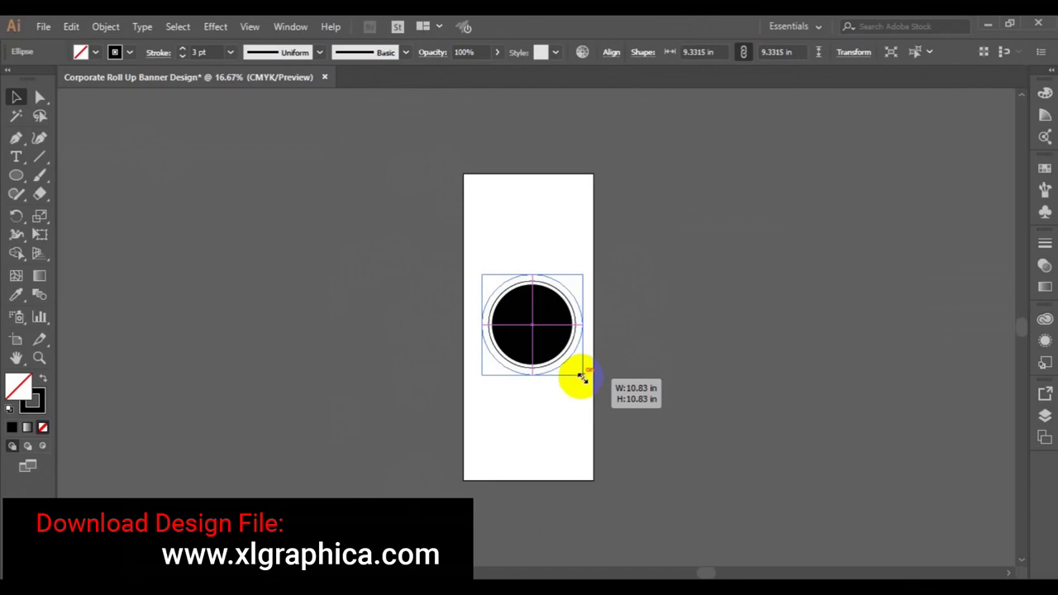
pyautogui.moveTo(582, 377); pyautogui.dragTo(582, 377)
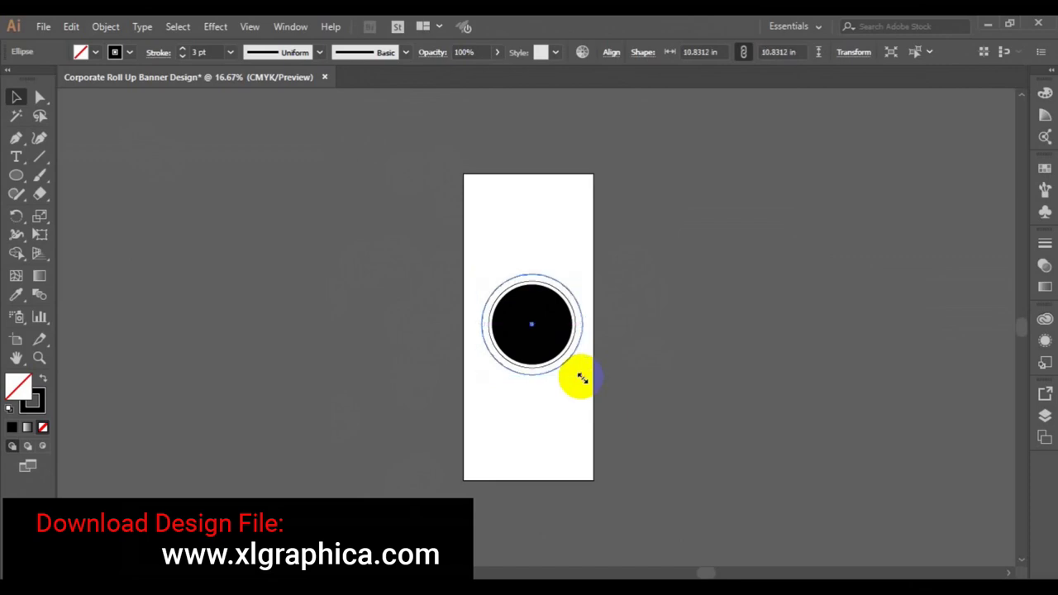
pyautogui.moveTo(582, 377); pyautogui.dragTo(576, 367)
pyautogui.moveTo(488, 283); pyautogui.dragTo(481, 277)
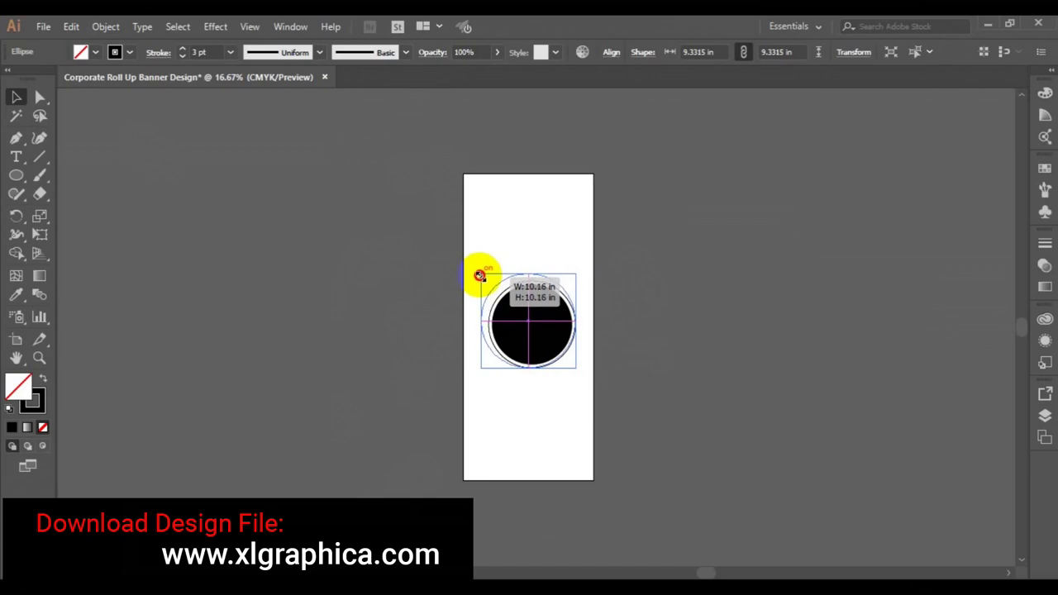
pyautogui.moveTo(480, 276); pyautogui.dragTo(480, 275)
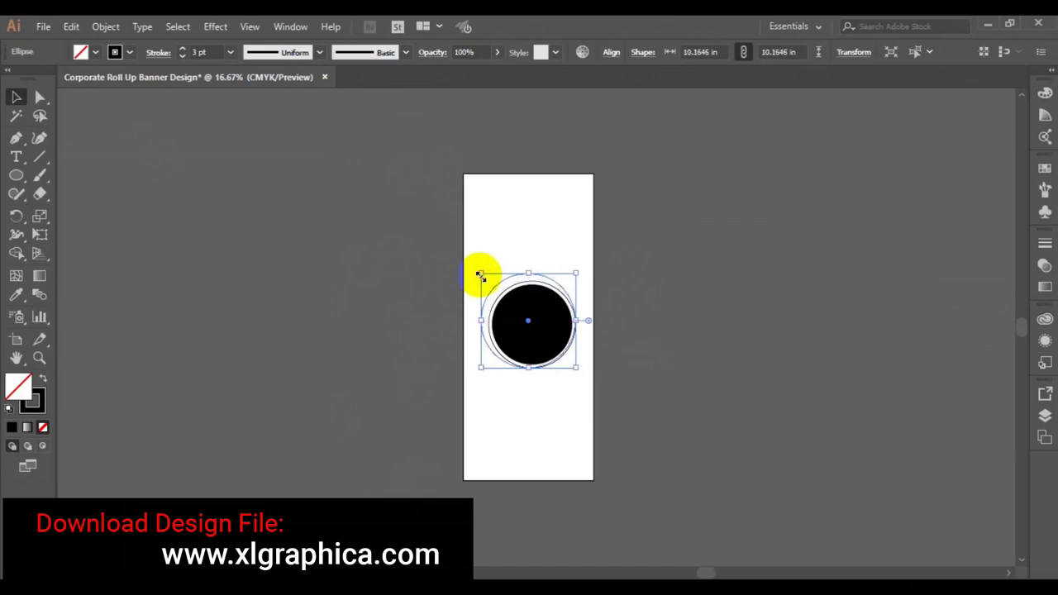
pyautogui.click(654, 273)
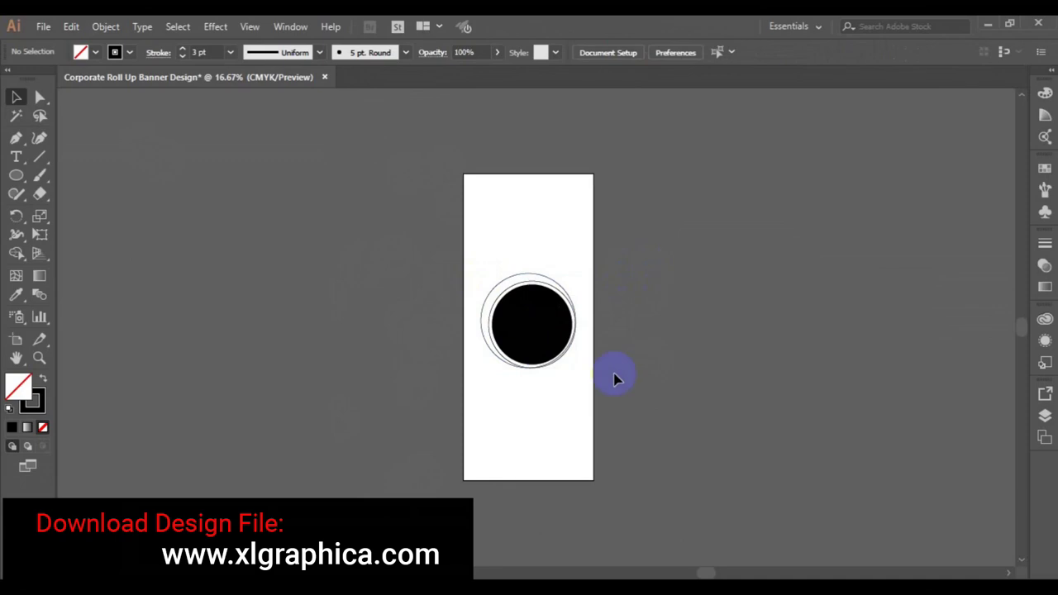
# Step: With the Pen tool, draw a curve from the circle's upper-left past the banner's top edge
pyautogui.click(16, 138)
pyautogui.moveTo(524, 276); pyautogui.dragTo(494, 293)
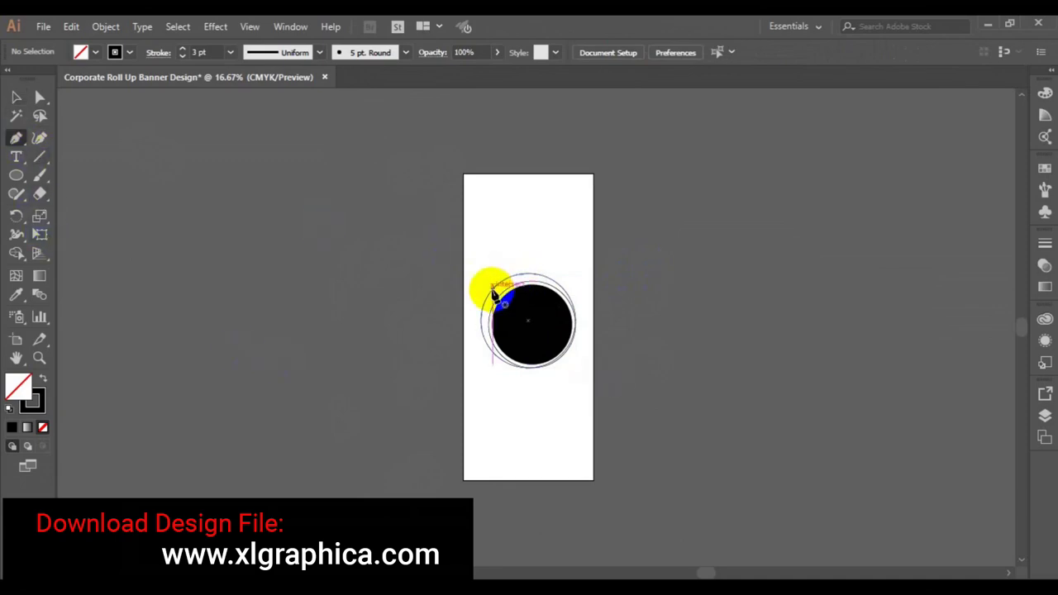
pyautogui.moveTo(494, 294); pyautogui.dragTo(492, 290)
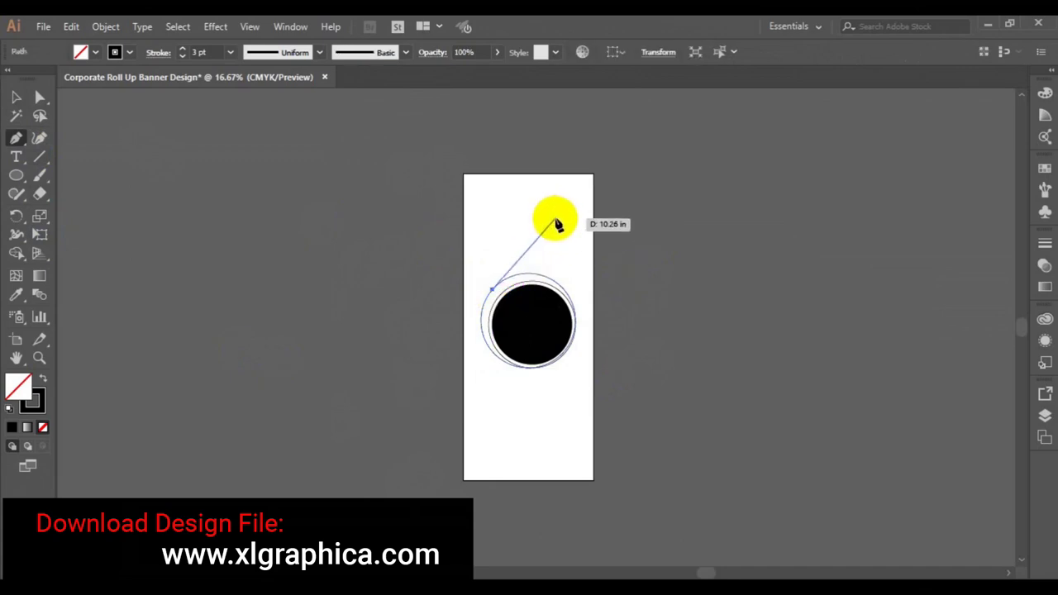
pyautogui.moveTo(554, 229); pyautogui.dragTo(586, 220)
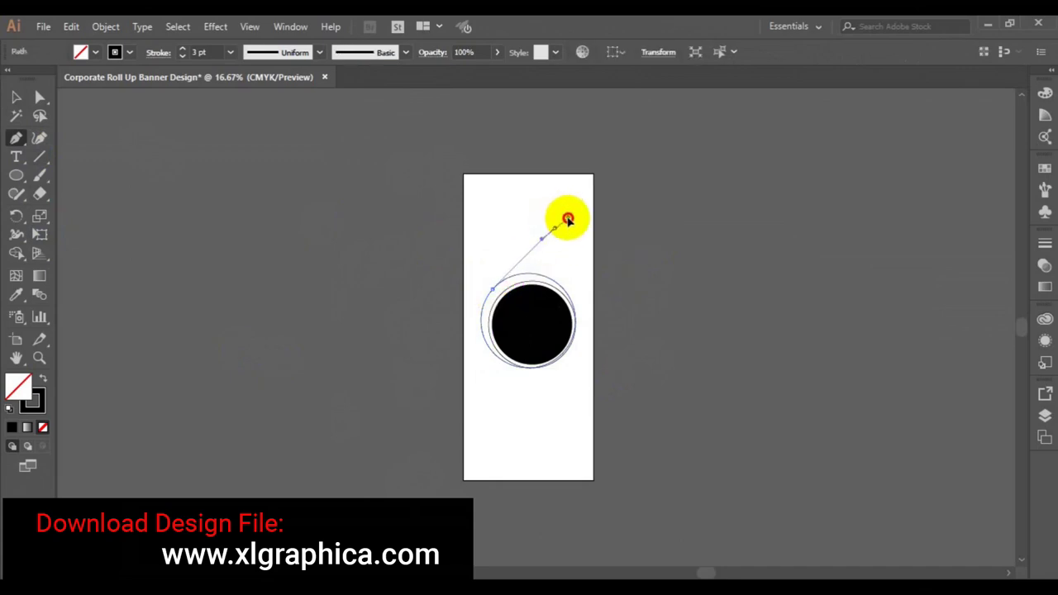
pyautogui.moveTo(585, 221); pyautogui.dragTo(611, 218)
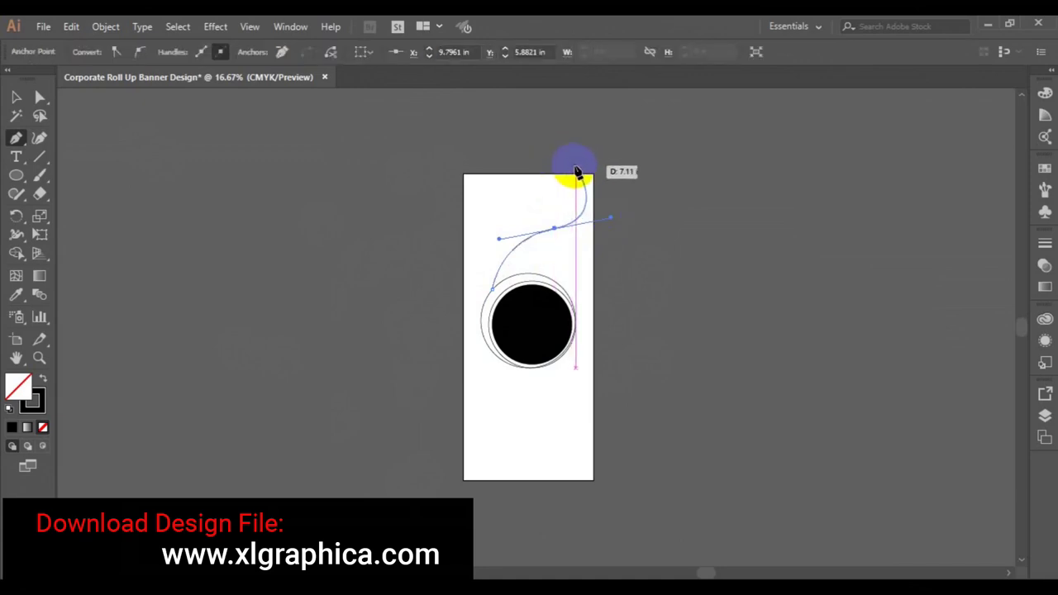
pyautogui.moveTo(576, 169); pyautogui.dragTo(627, 158)
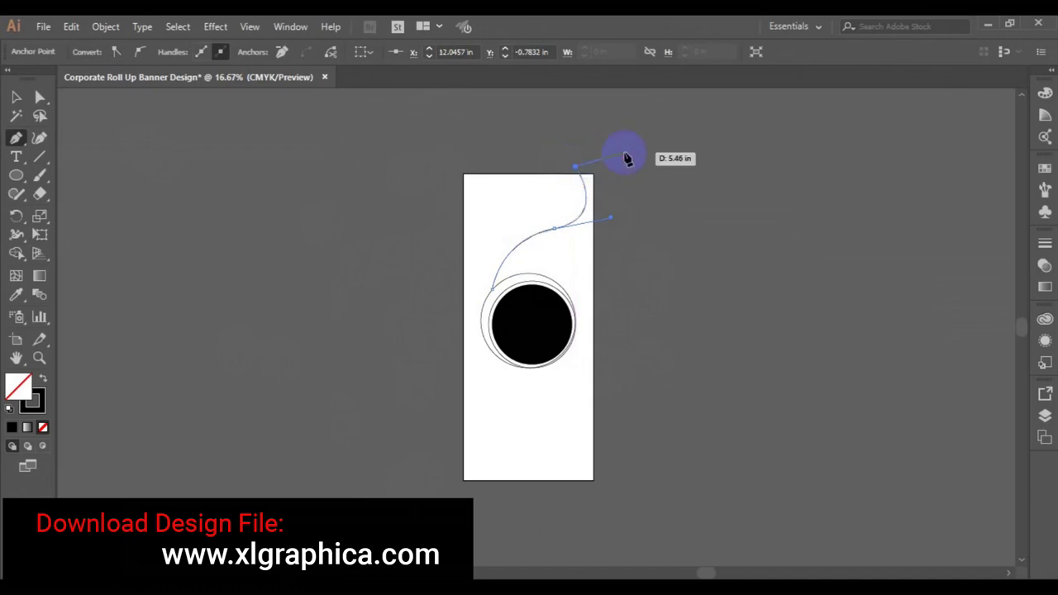
pyautogui.press('Escape')
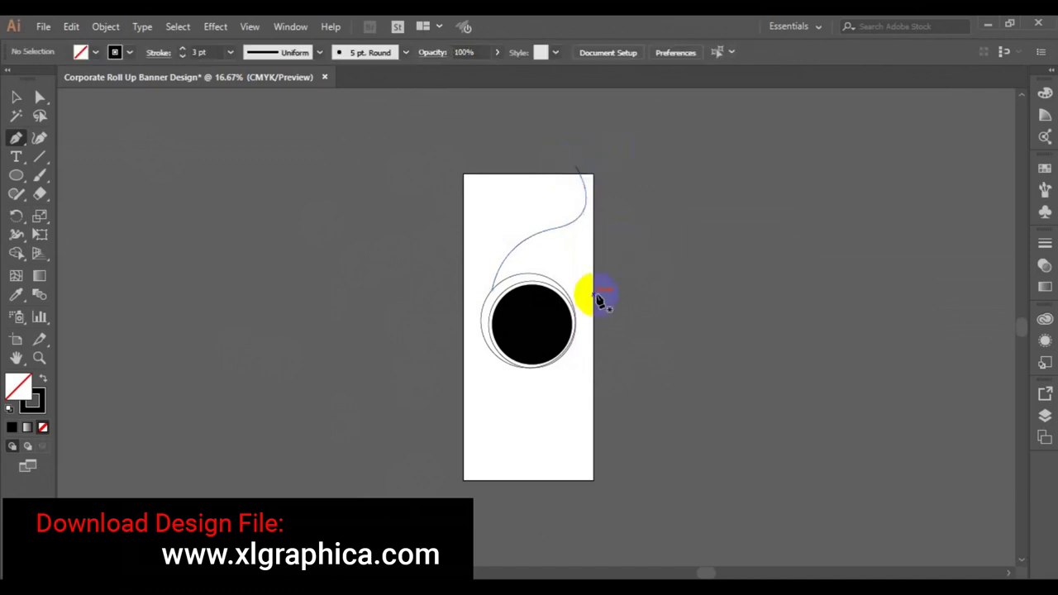
# Step: Draw a second curve wrapping down the circle's right side
pyautogui.click(576, 313)
pyautogui.moveTo(576, 310); pyautogui.dragTo(592, 408)
pyautogui.press('Escape')
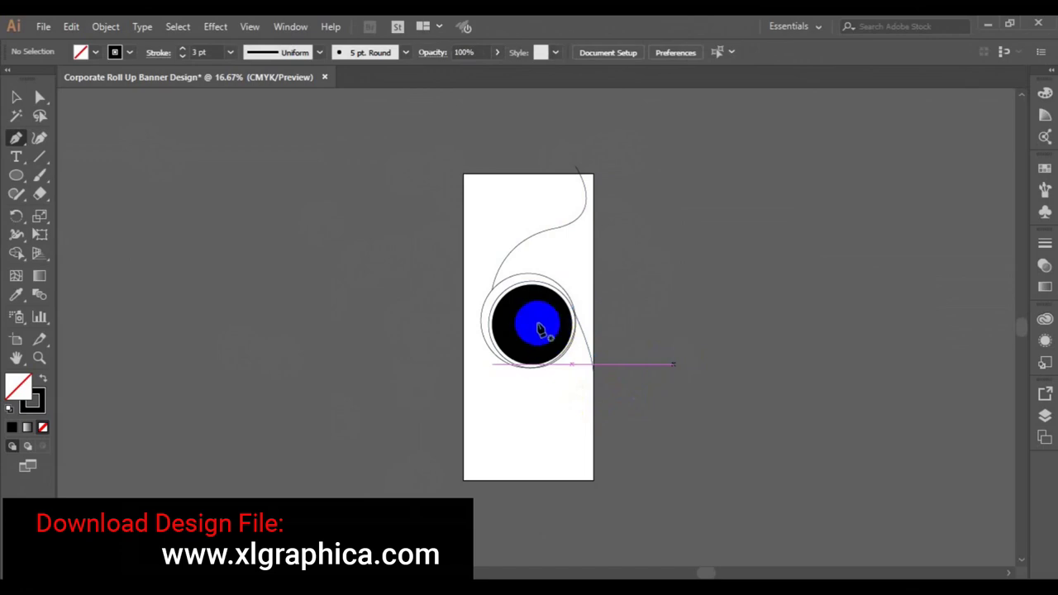
pyautogui.click(16, 97)
pyautogui.click(543, 236)
pyautogui.click(40, 97)
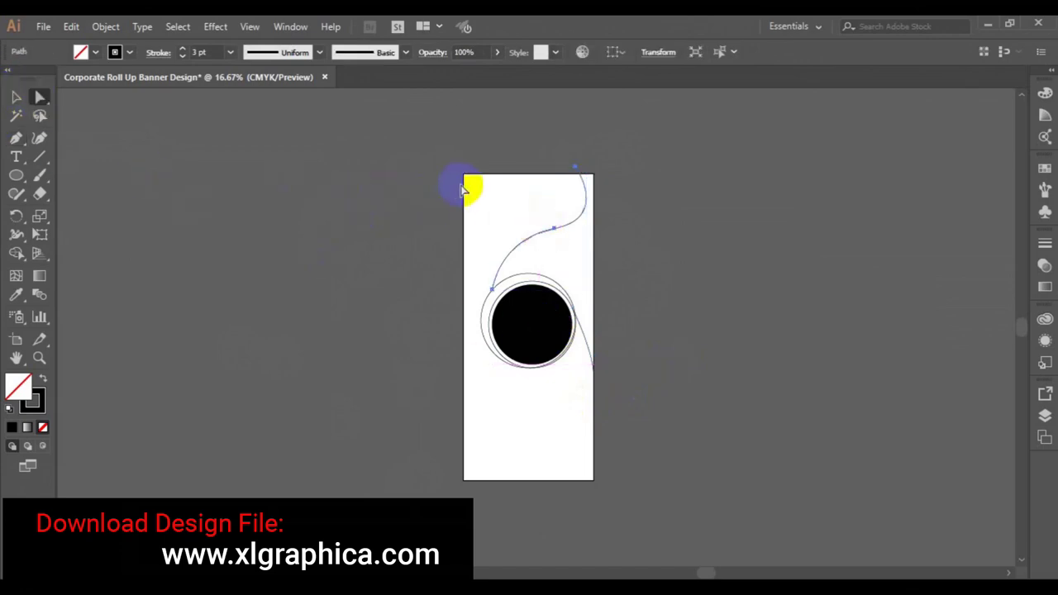
# Step: Smooth the upper curve by moving its middle anchor and handles, then save with Ctrl+S
pyautogui.click(561, 238)
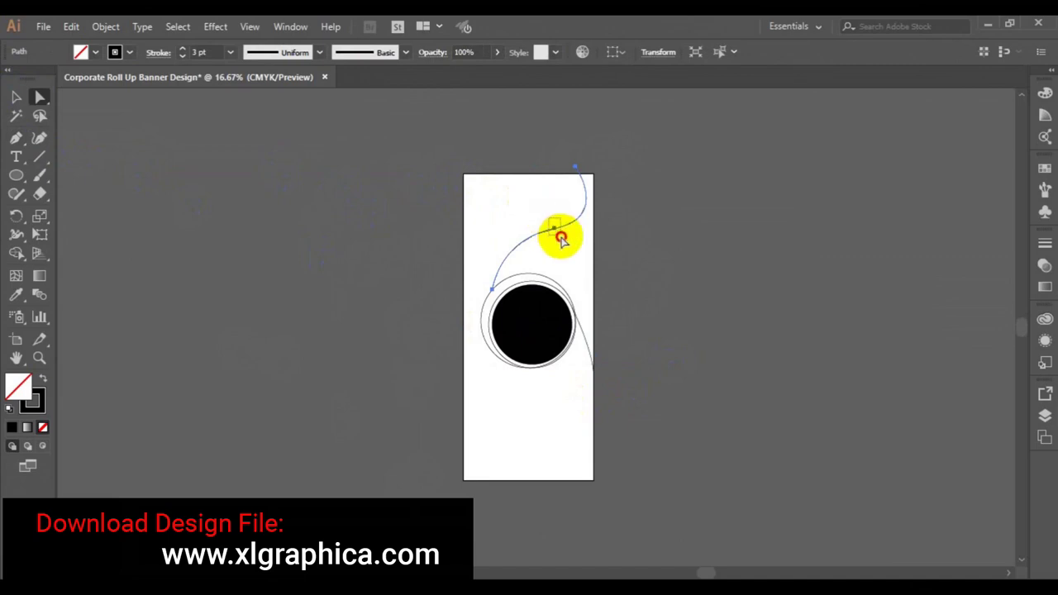
pyautogui.moveTo(609, 220); pyautogui.dragTo(601, 220)
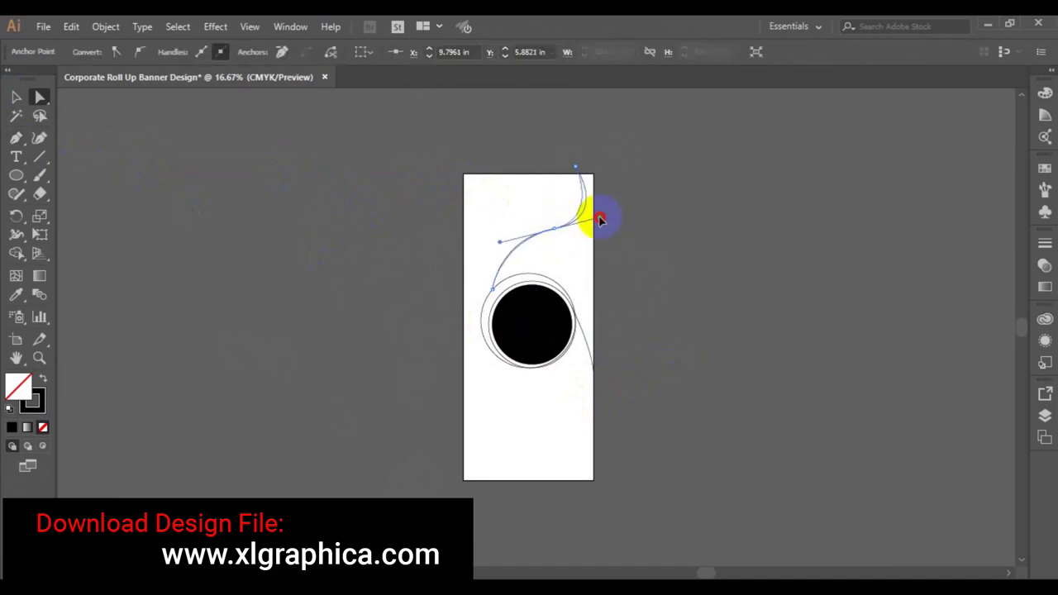
pyautogui.moveTo(601, 220); pyautogui.dragTo(554, 238)
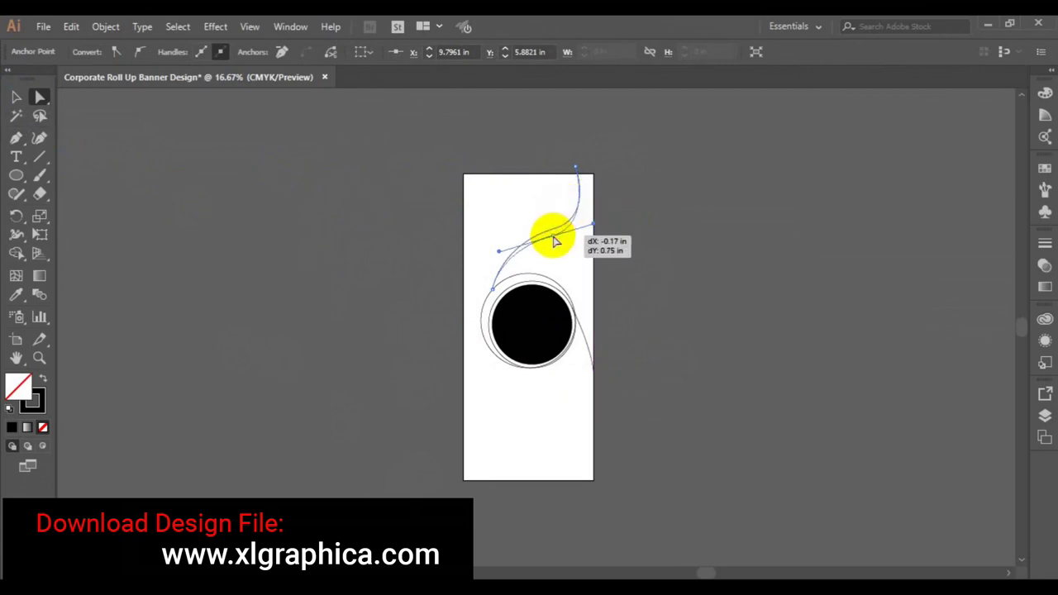
pyautogui.moveTo(555, 240); pyautogui.dragTo(584, 231)
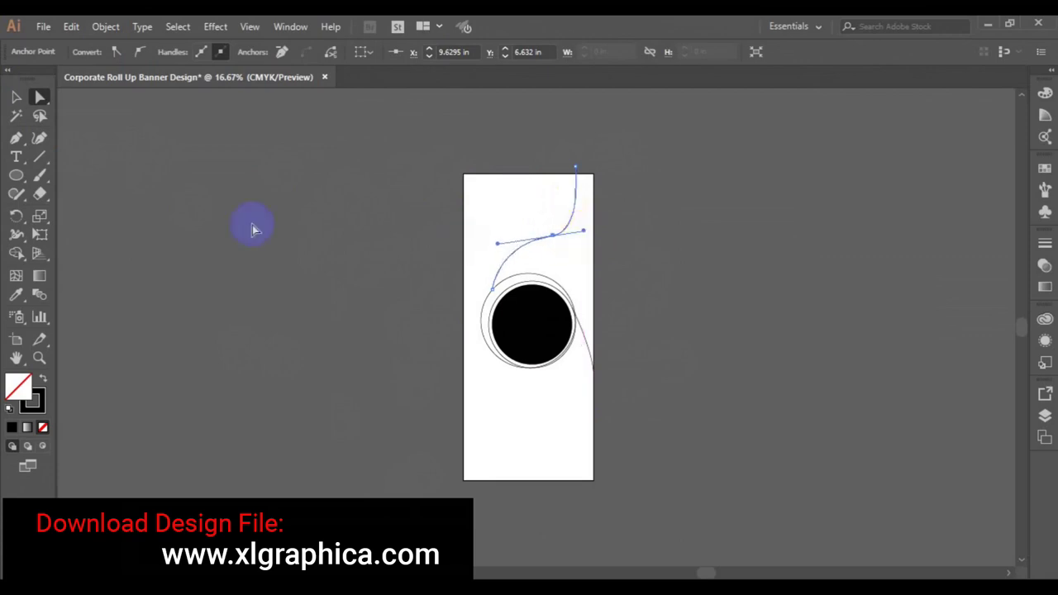
pyautogui.click(17, 97)
pyautogui.click(190, 284)
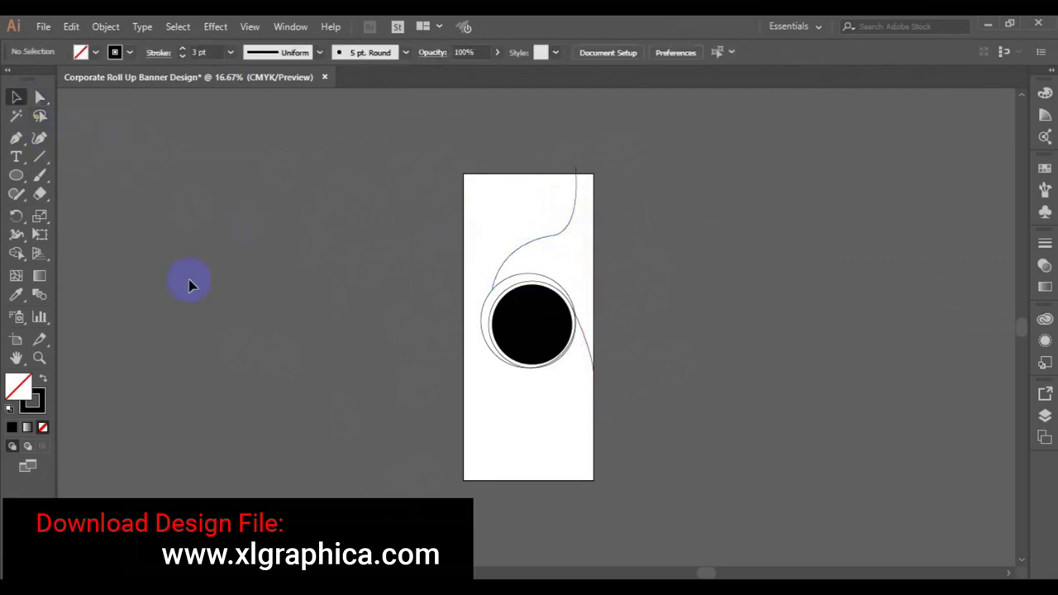
pyautogui.hotkey('ctrl', 's')
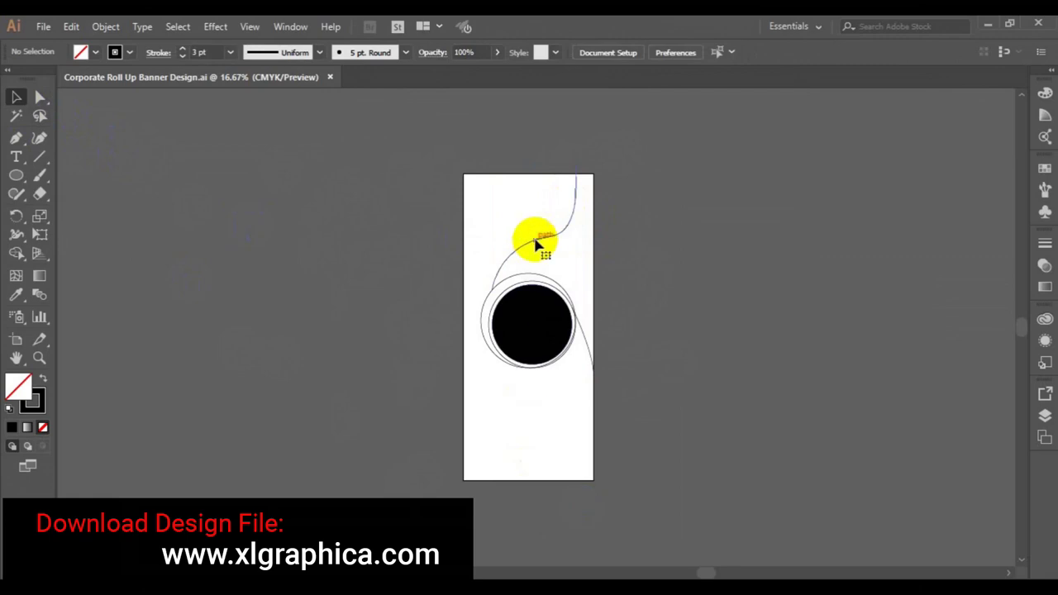
# Step: Move the upper curve's middle anchor again to refine the S-bend
pyautogui.click(536, 242)
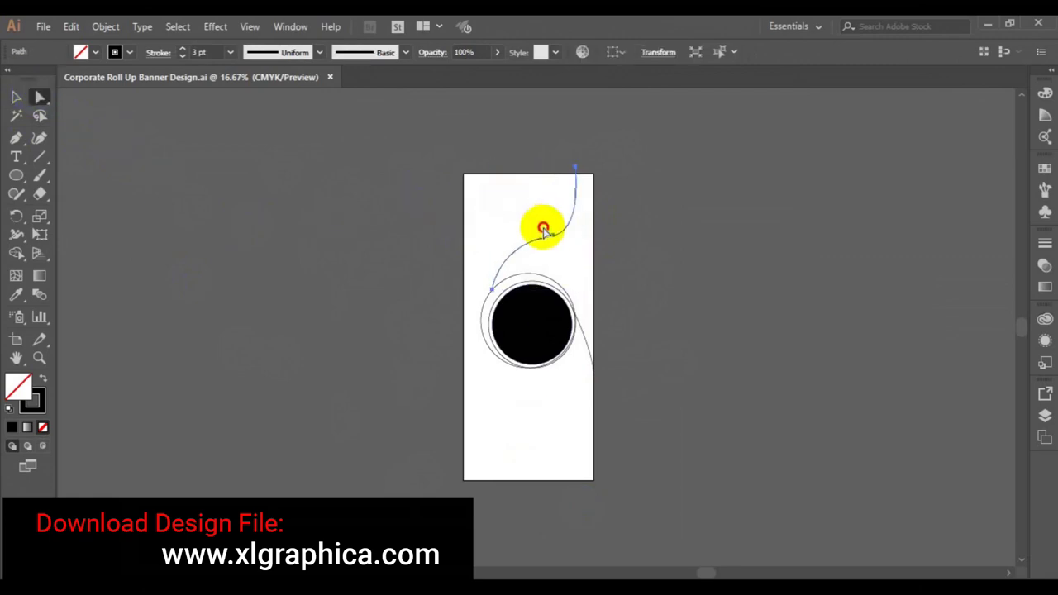
pyautogui.moveTo(503, 201); pyautogui.dragTo(556, 239)
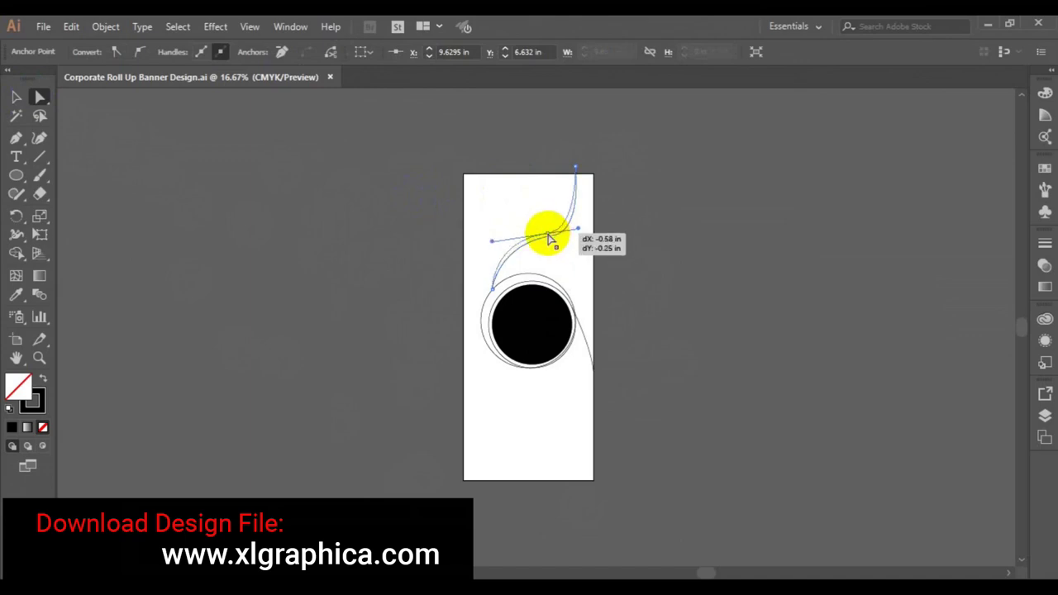
pyautogui.moveTo(550, 236); pyautogui.dragTo(582, 236)
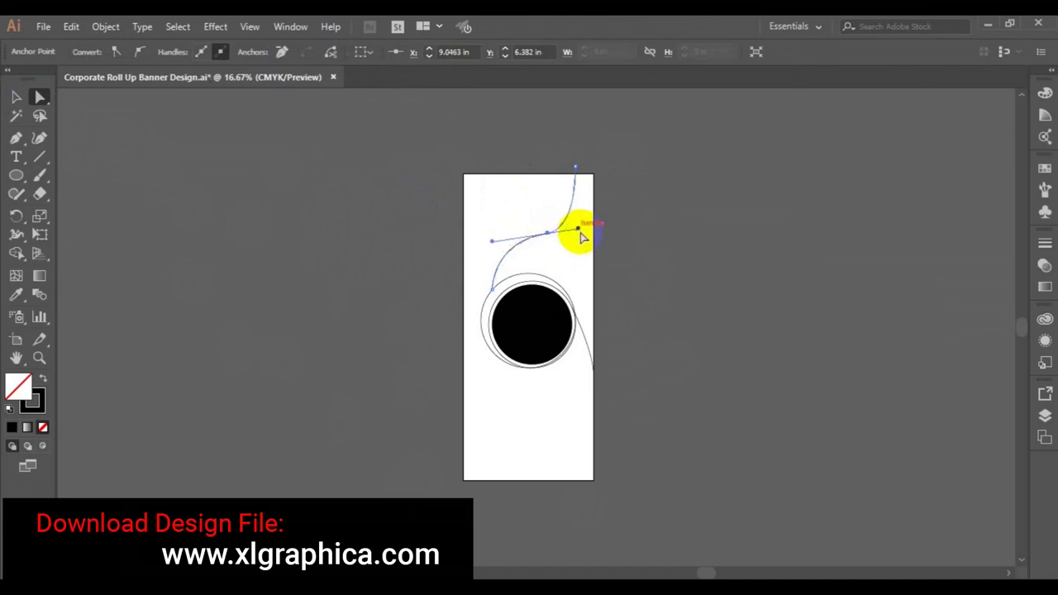
pyautogui.click(210, 219)
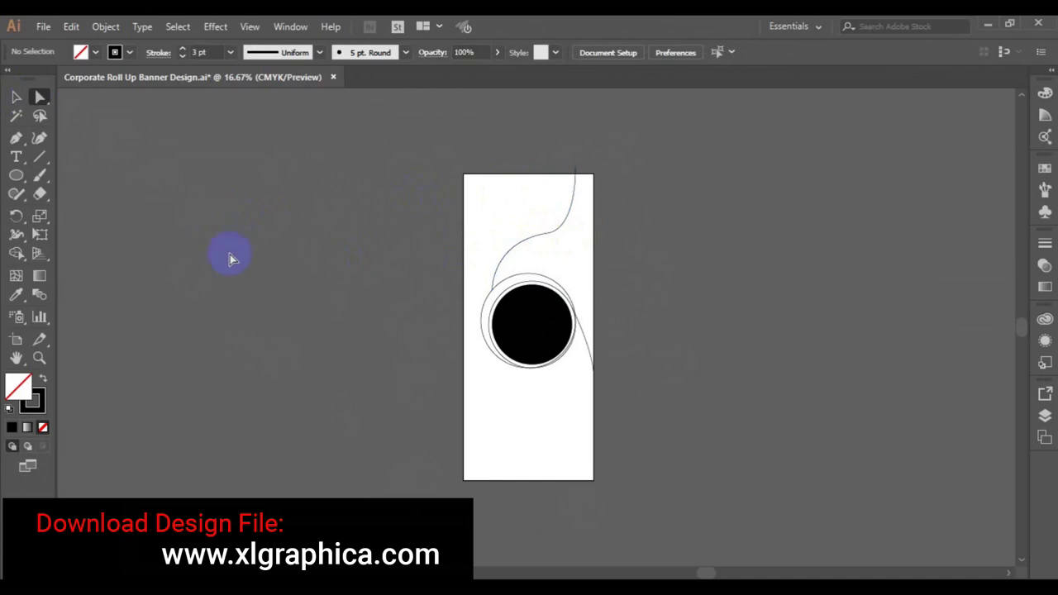
# Step: Draw a Pen curve from the banner's left edge sweeping beneath the circle to the right edge
pyautogui.click(15, 139)
pyautogui.moveTo(470, 344); pyautogui.dragTo(471, 334)
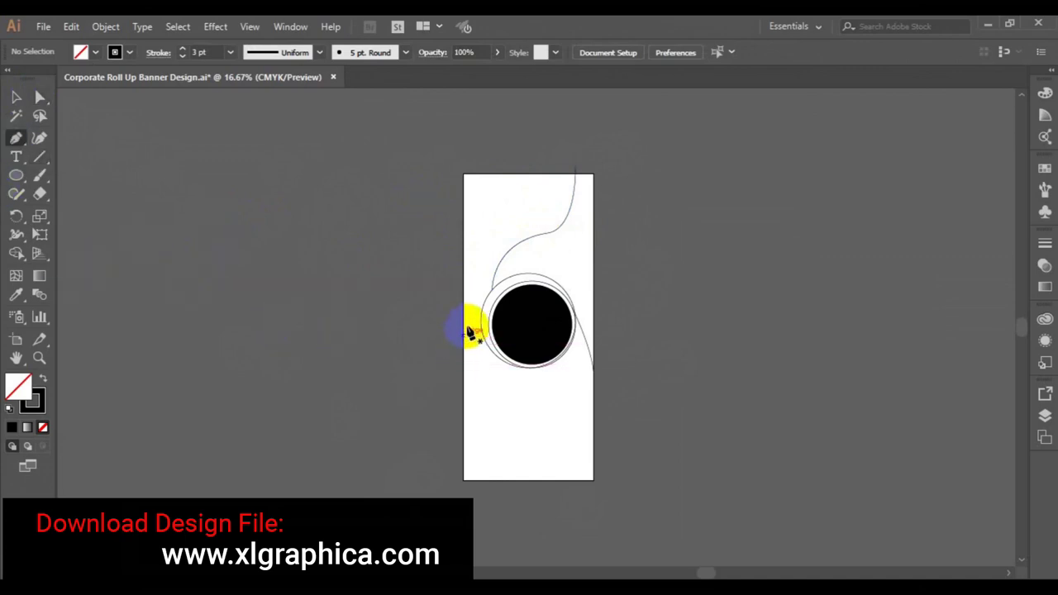
pyautogui.click(464, 327)
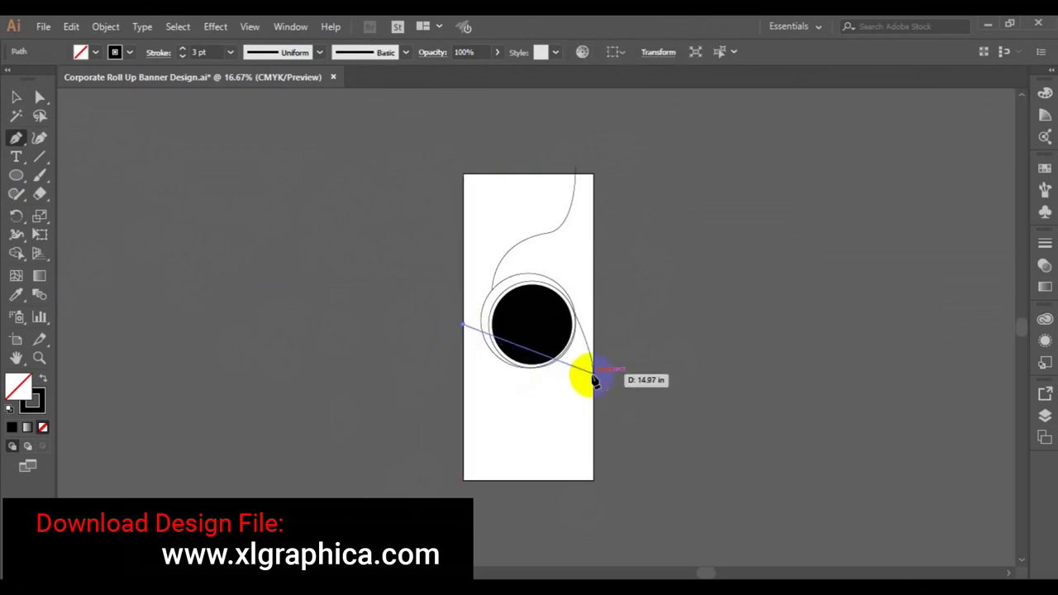
pyautogui.moveTo(594, 379)
pyautogui.mouseDown()
pyautogui.moveTo(692, 324)
pyautogui.moveTo(678, 319)
pyautogui.moveTo(701, 328)
pyautogui.mouseUp()
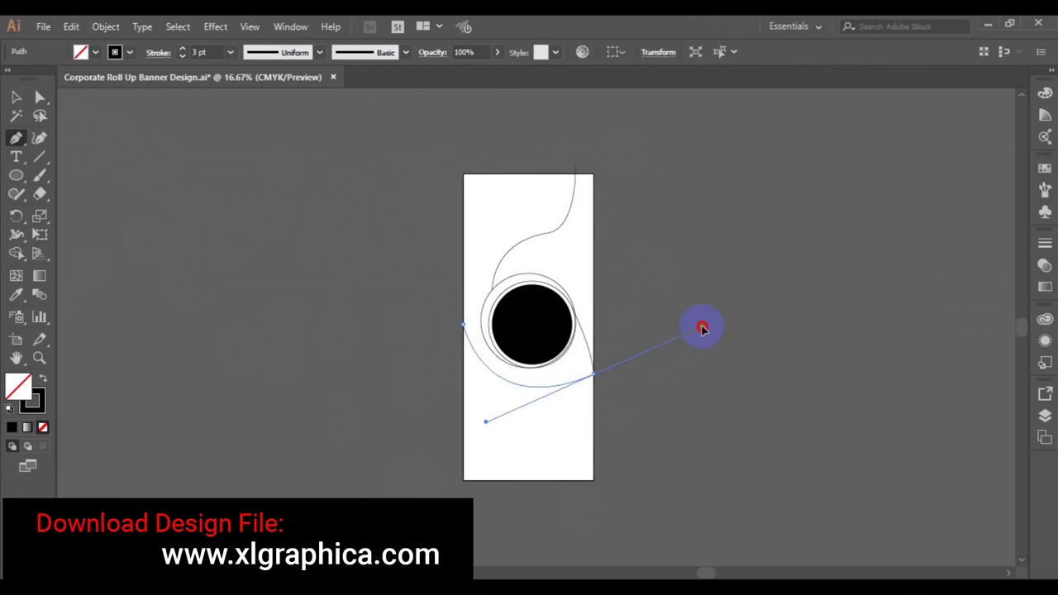
pyautogui.moveTo(707, 329); pyautogui.dragTo(713, 324)
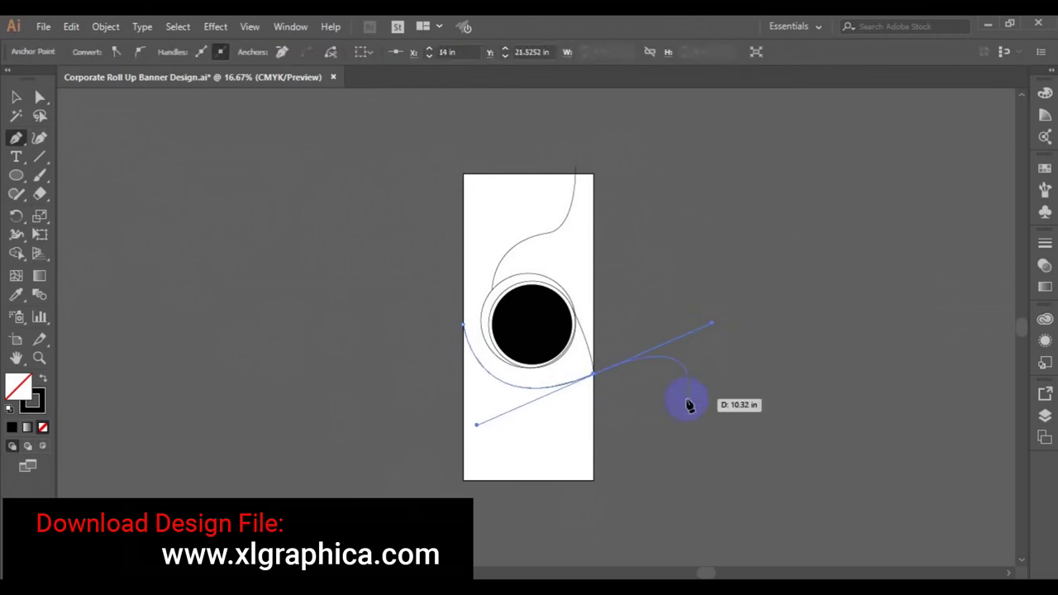
pyautogui.press('Escape')
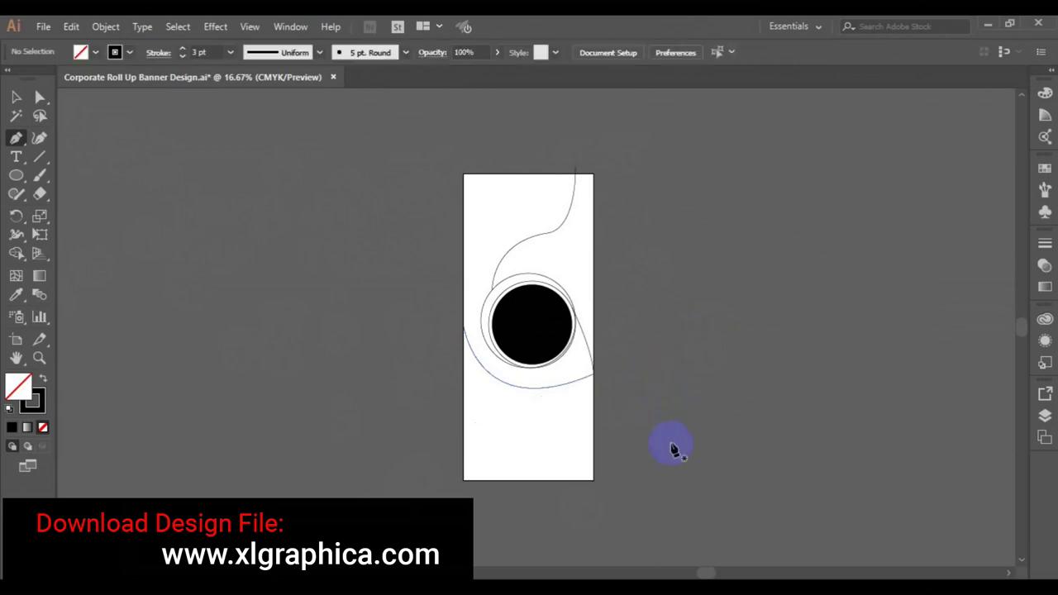
pyautogui.click(16, 97)
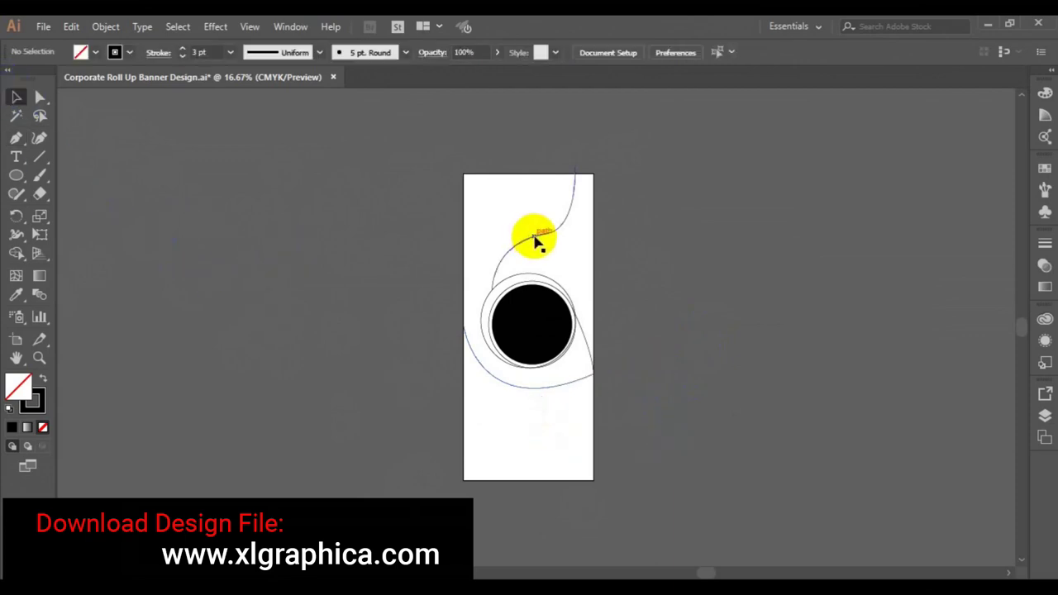
# Step: Reshape an anchor on the upper curve, undoing an accidental corner conversion
pyautogui.click(536, 239)
pyautogui.click(40, 96)
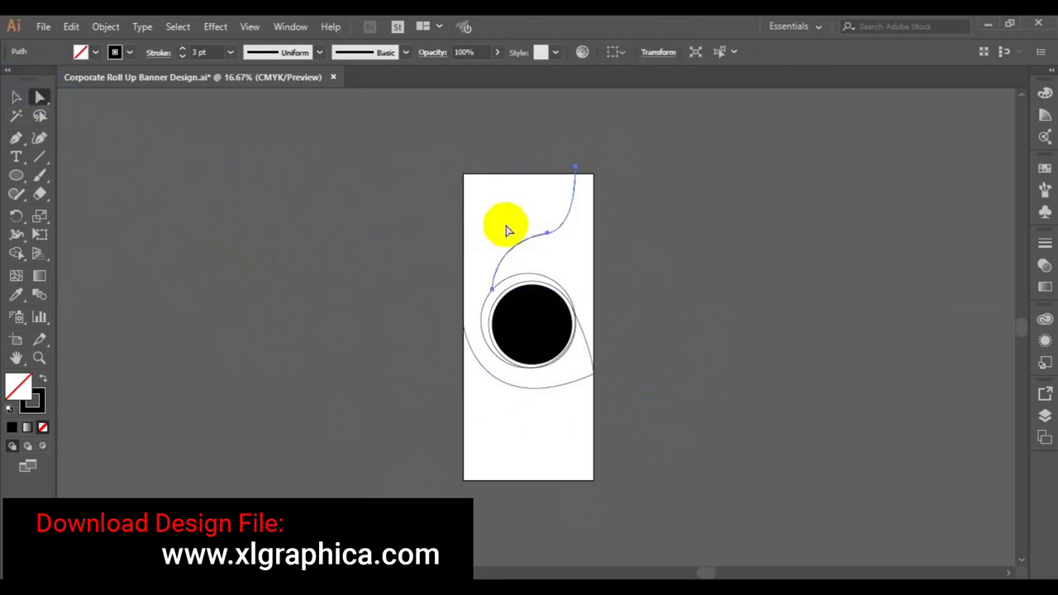
pyautogui.click(550, 233)
pyautogui.click(547, 239)
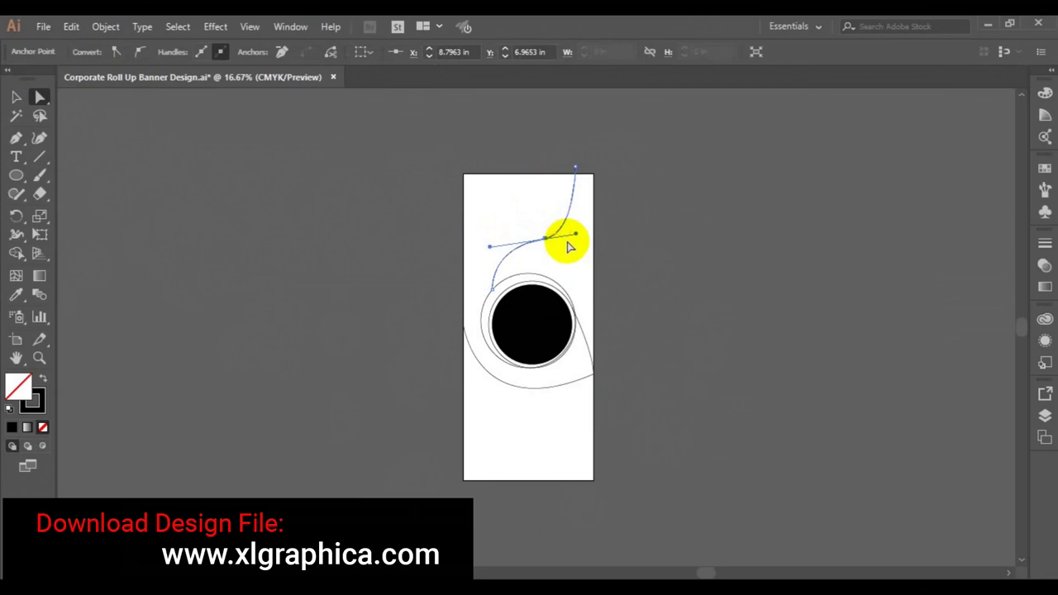
pyautogui.moveTo(577, 234); pyautogui.dragTo(579, 229)
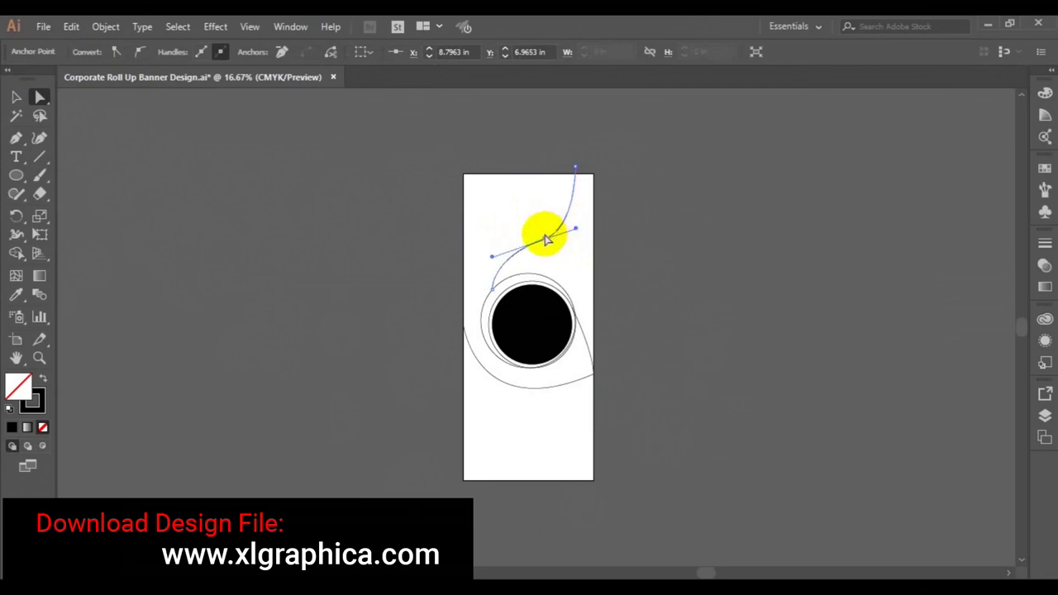
pyautogui.click(549, 237)
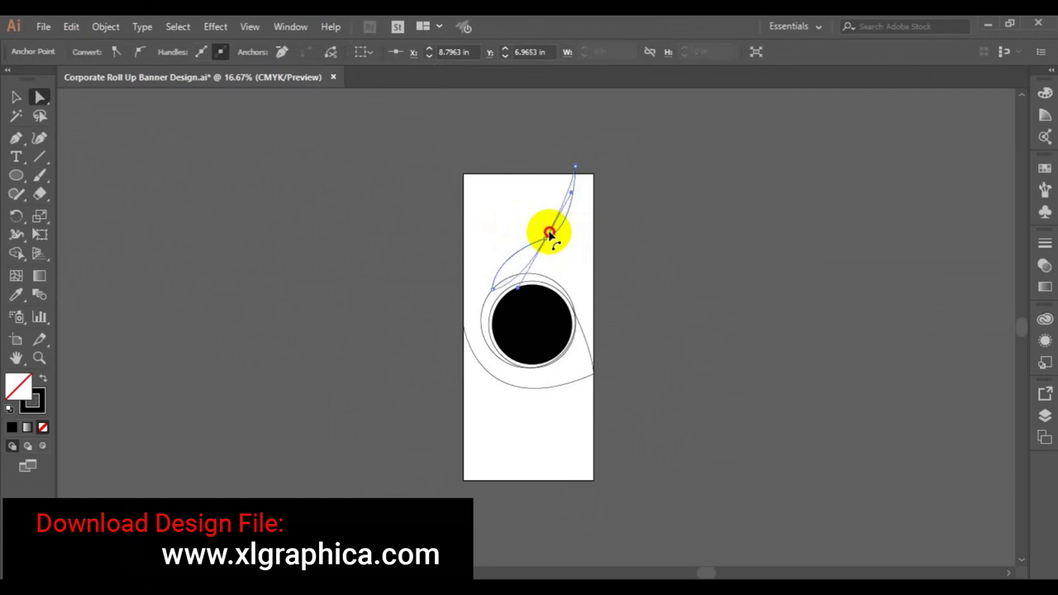
pyautogui.hotkey('ctrl', 'z')
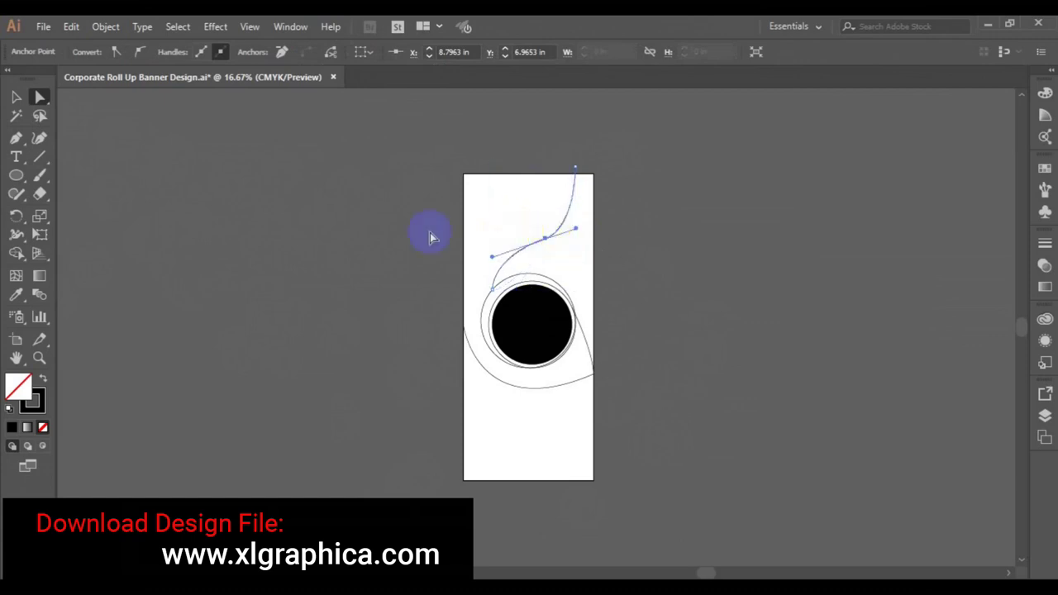
pyautogui.click(379, 247)
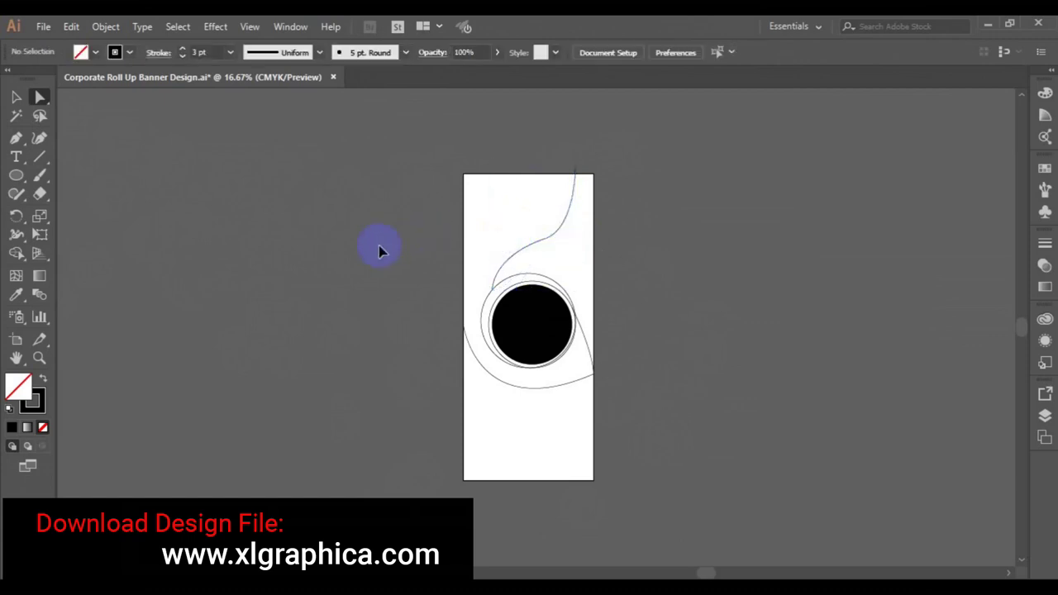
# Step: Zoom in, smooth the upper curve's bend near the top right, then start a new Pen path
pyautogui.hotkey('ctrl', '=')
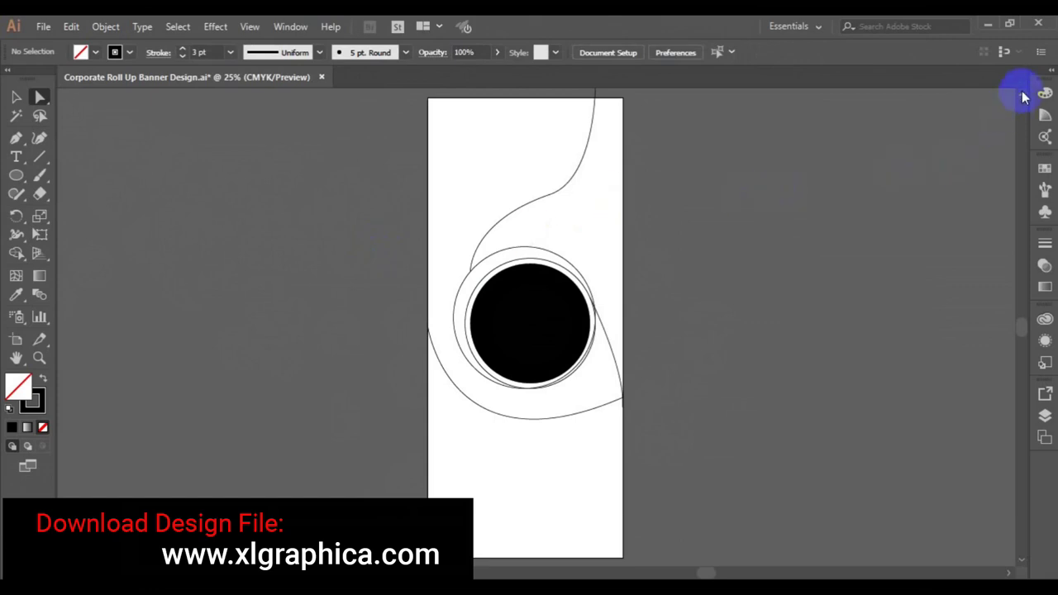
pyautogui.scroll(2, 1024, 98)
pyautogui.scroll(1, 1023, 98)
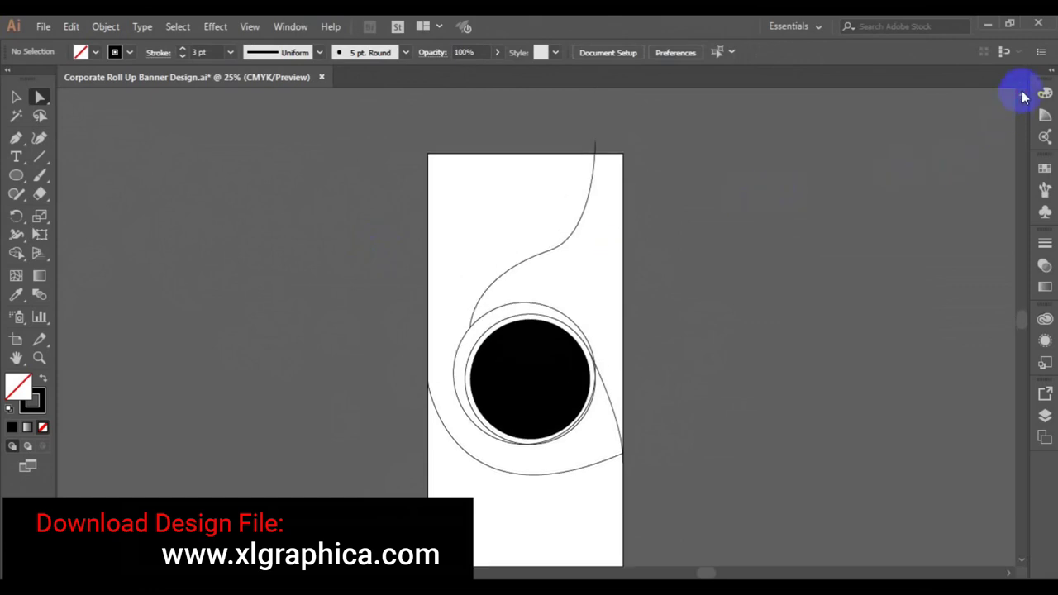
pyautogui.click(557, 247)
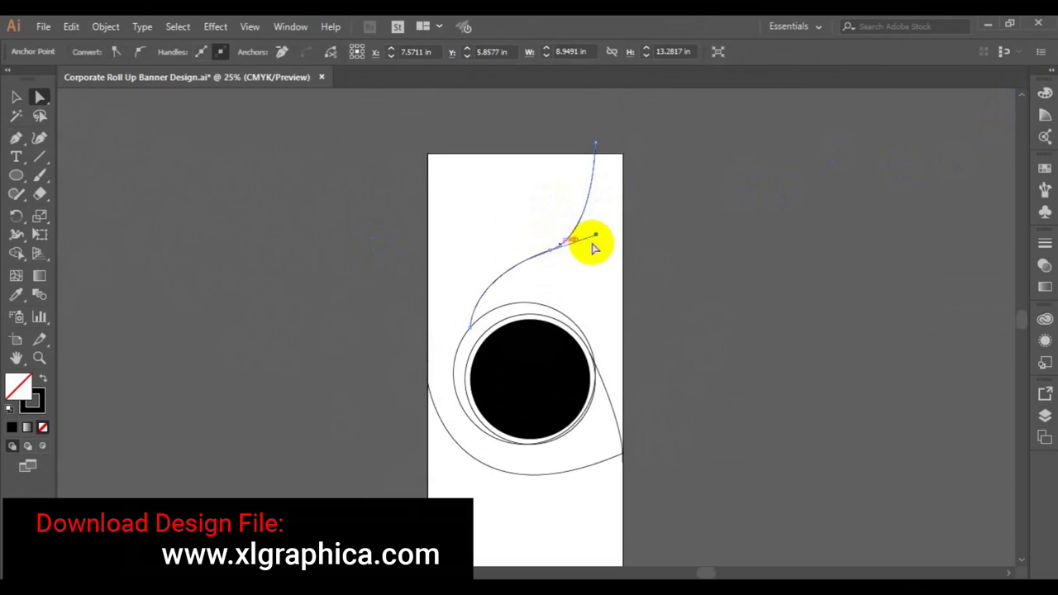
pyautogui.moveTo(594, 237); pyautogui.dragTo(589, 243)
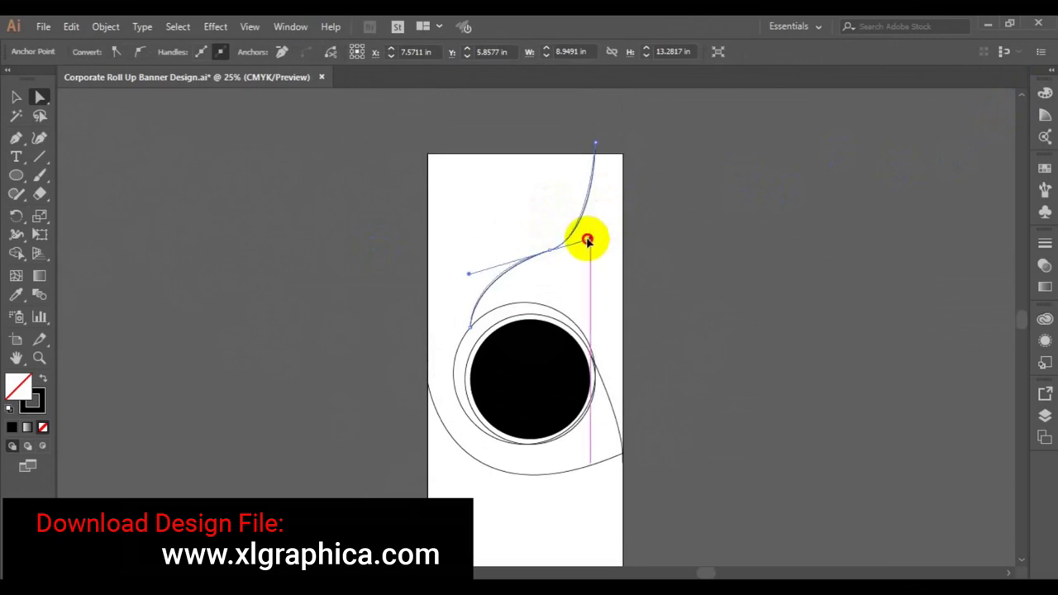
pyautogui.click(198, 222)
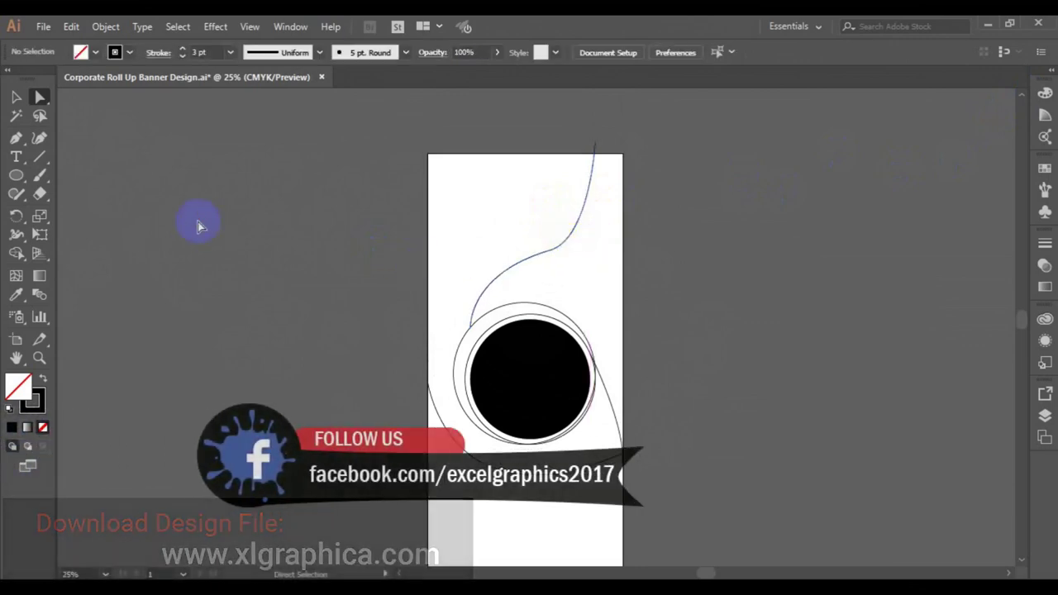
pyautogui.click(16, 139)
pyautogui.moveTo(543, 160); pyautogui.dragTo(565, 160)
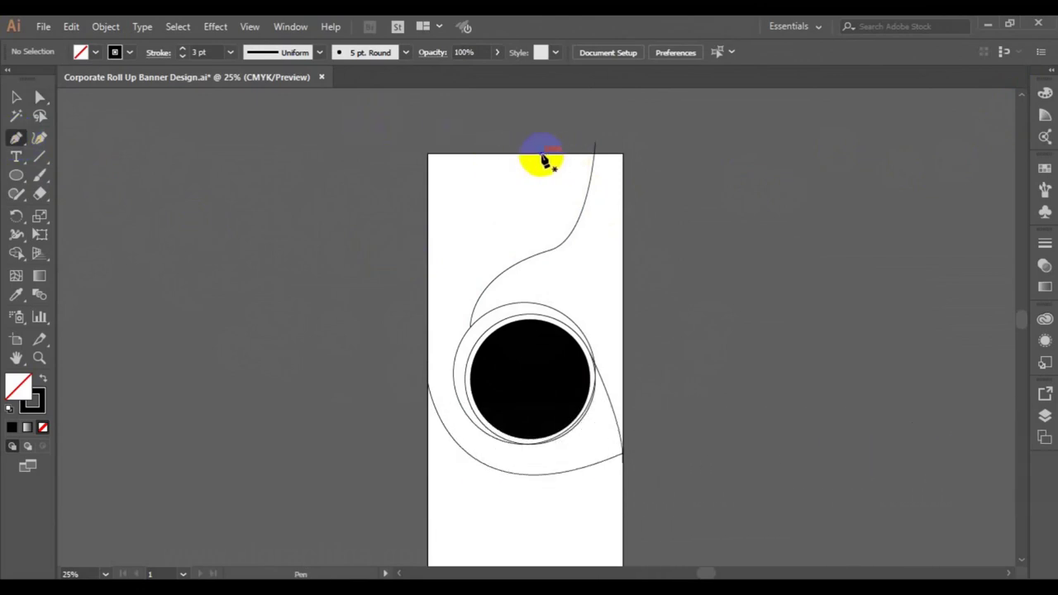
# Step: Draw a closed pointed crescent sliver hanging from the top edge at the right
pyautogui.click(542, 156)
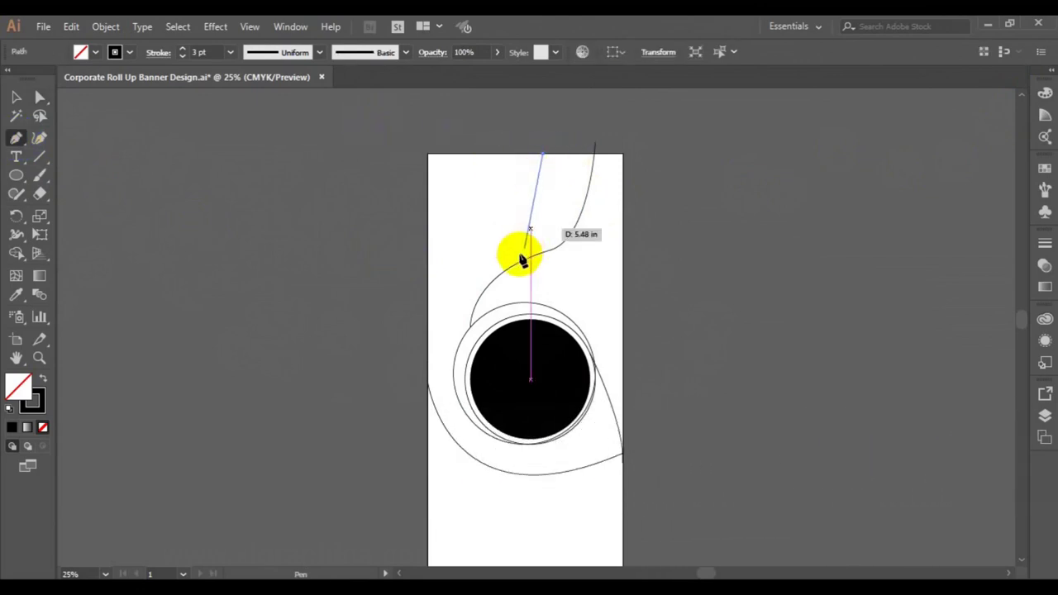
pyautogui.moveTo(521, 266); pyautogui.dragTo(469, 304)
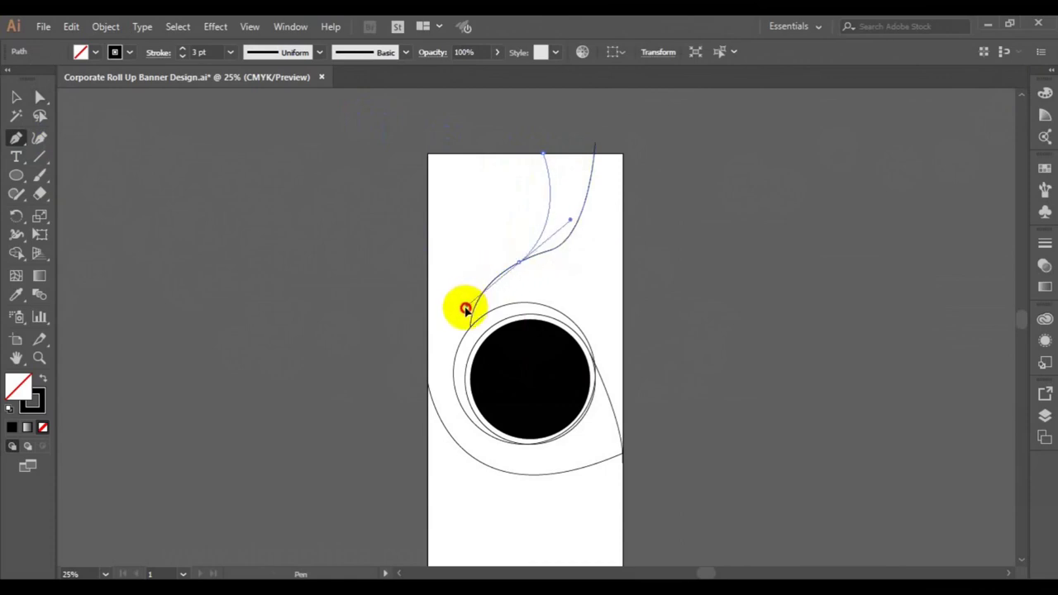
pyautogui.moveTo(466, 309); pyautogui.dragTo(465, 308)
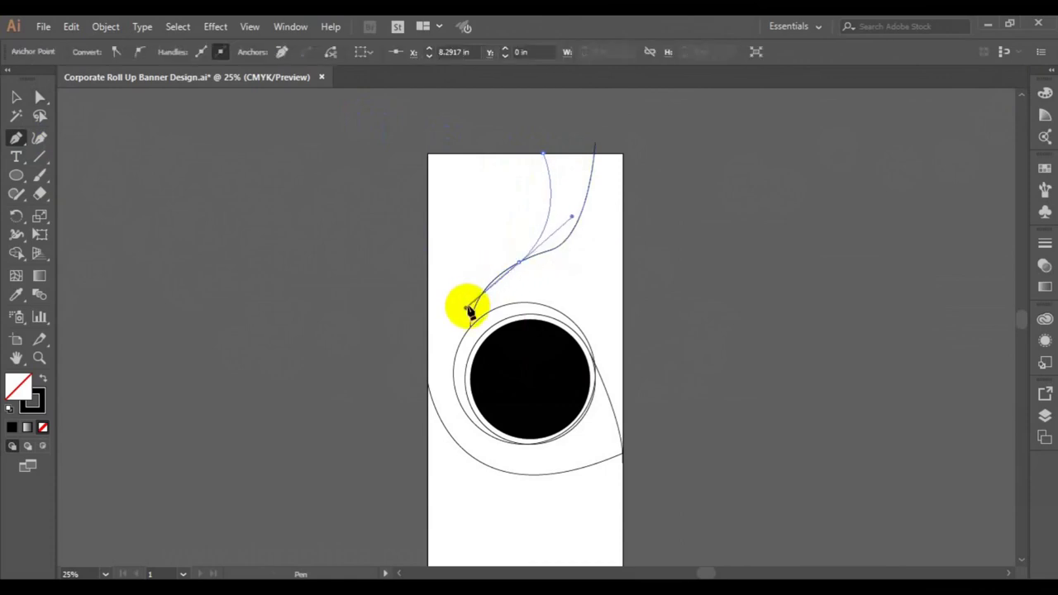
pyautogui.click(519, 266)
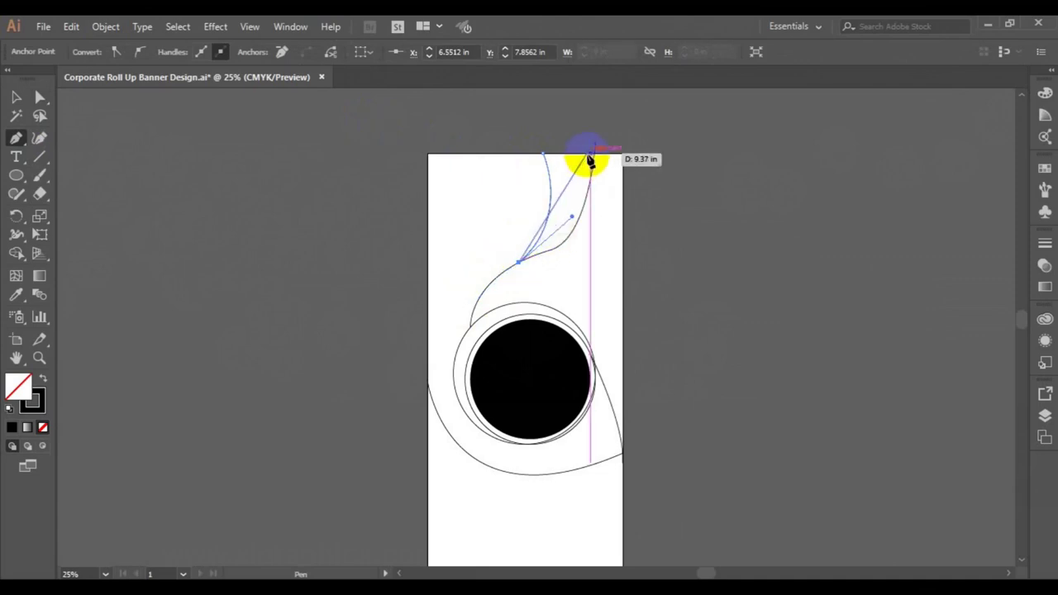
pyautogui.moveTo(589, 160); pyautogui.dragTo(590, 155)
pyautogui.moveTo(586, 114)
pyautogui.mouseDown()
pyautogui.moveTo(602, 115)
pyautogui.moveTo(594, 109)
pyautogui.mouseUp()
pyautogui.scroll(3, 594, 114)
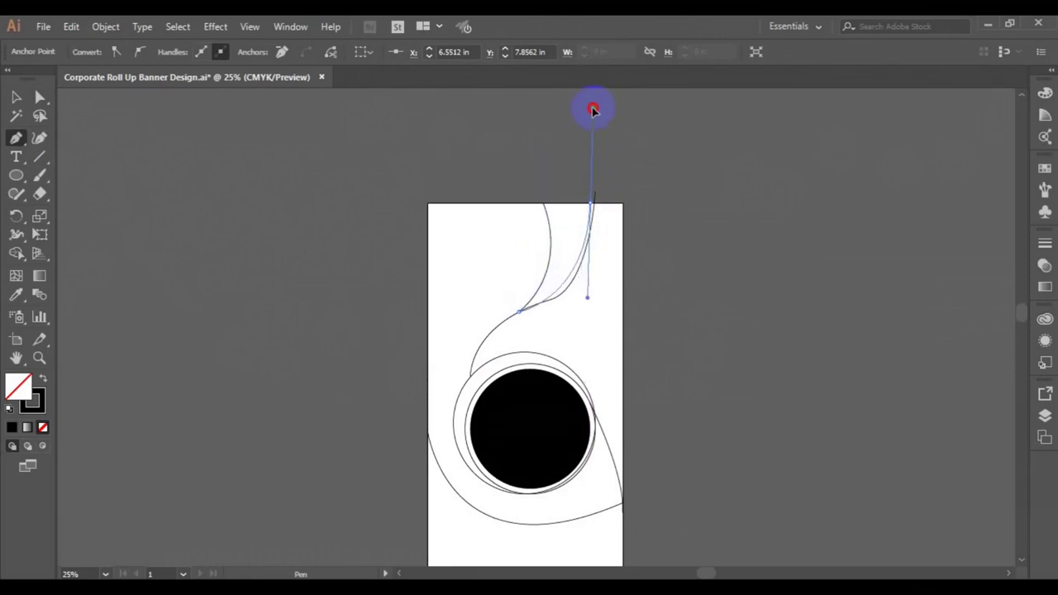
pyautogui.moveTo(594, 111); pyautogui.dragTo(592, 108)
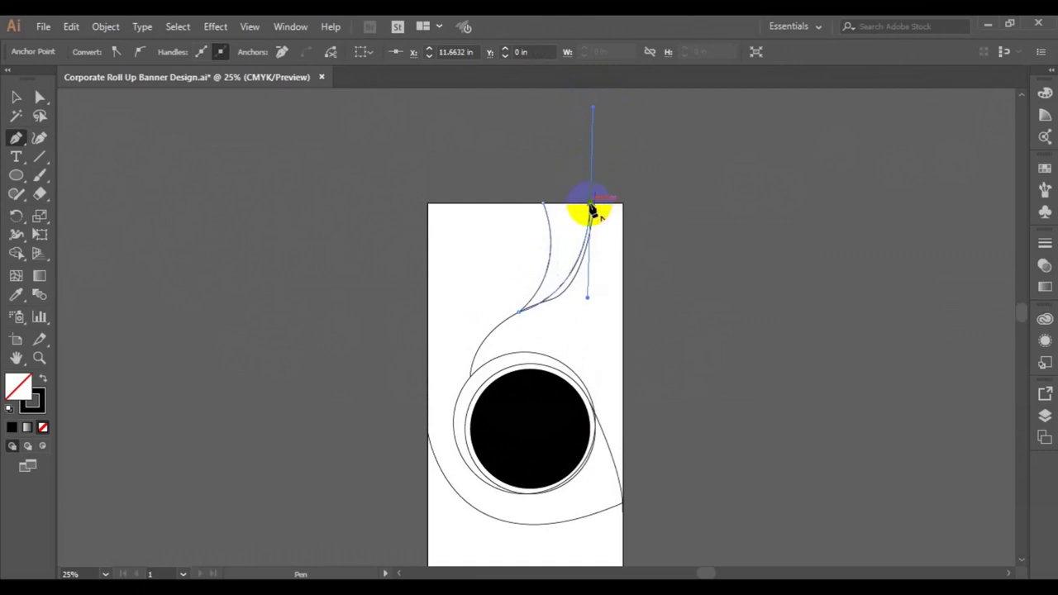
pyautogui.click(591, 206)
pyautogui.click(544, 204)
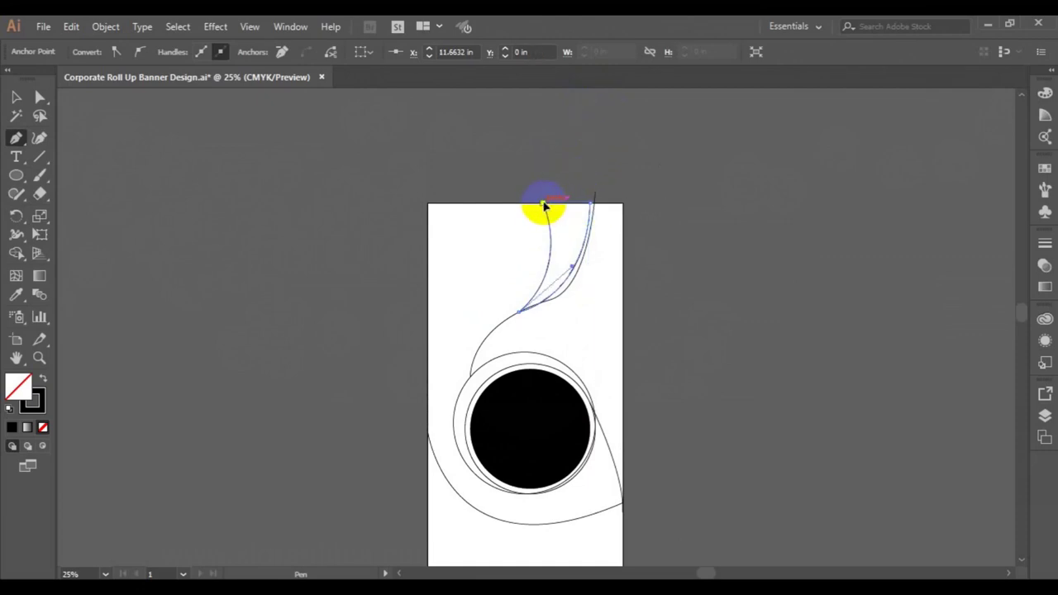
# Step: Delete the long curve running down to the circle
pyautogui.click(13, 99)
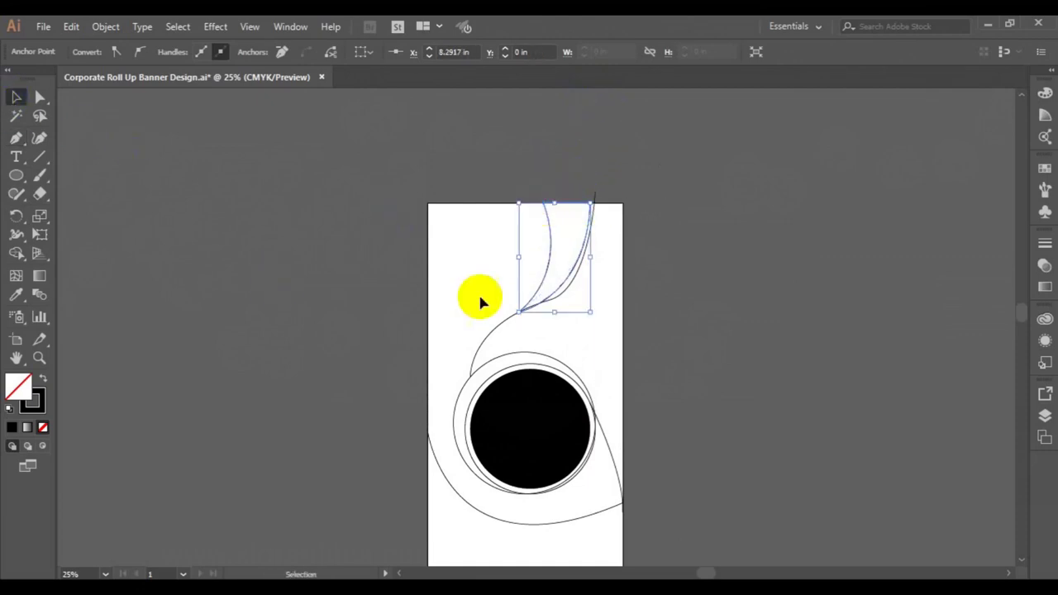
pyautogui.click(487, 339)
pyautogui.press('Delete')
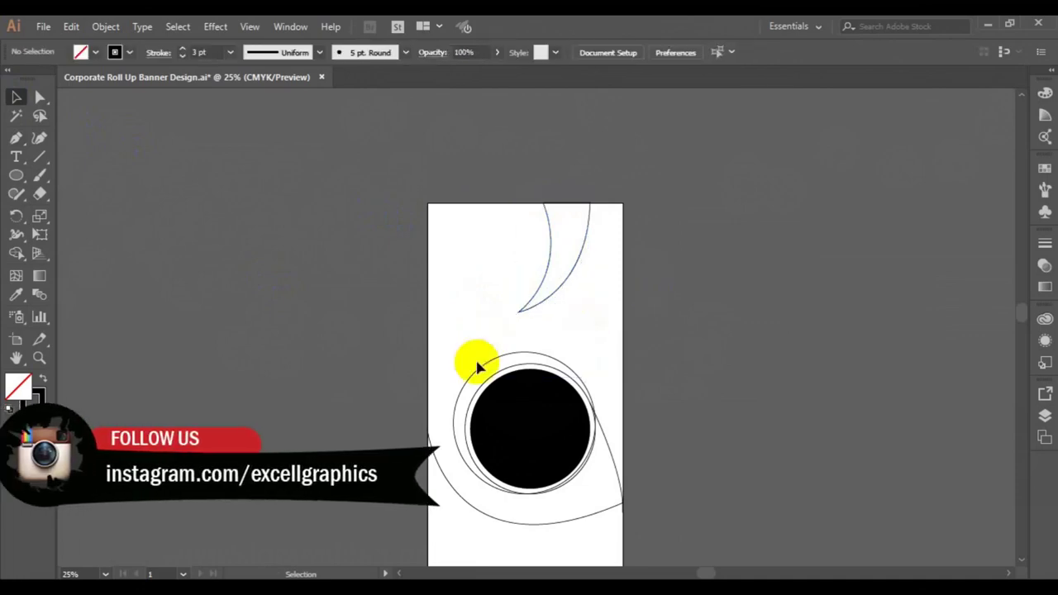
pyautogui.click(16, 138)
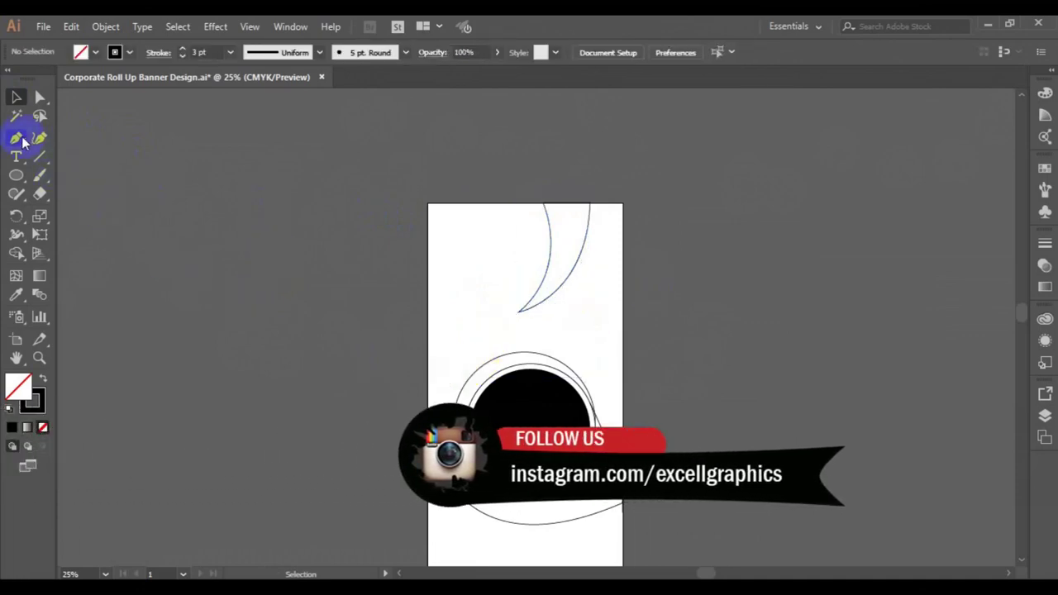
pyautogui.click(482, 364)
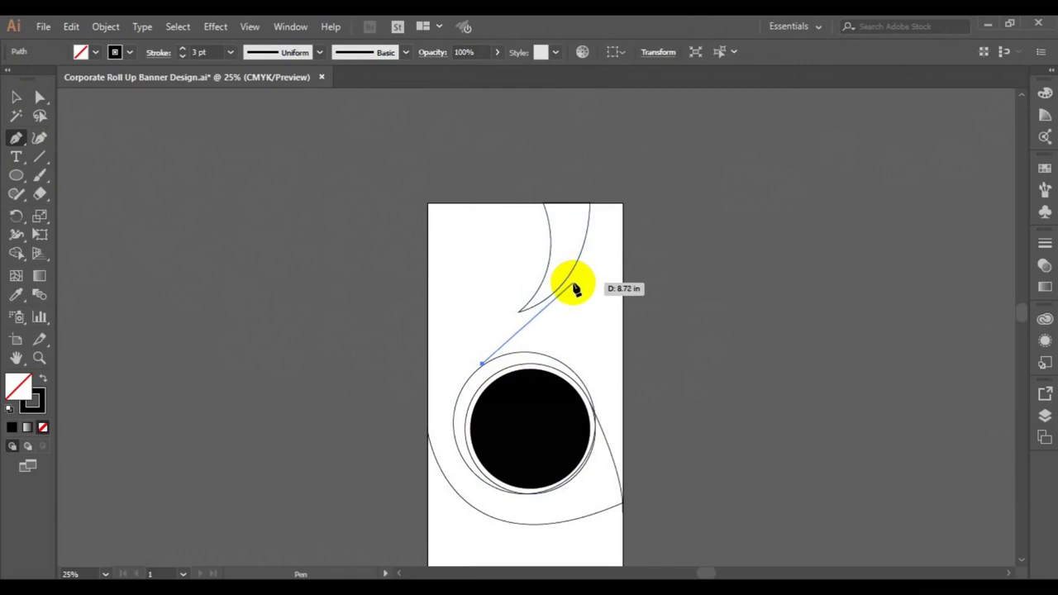
pyautogui.moveTo(585, 293); pyautogui.dragTo(625, 299)
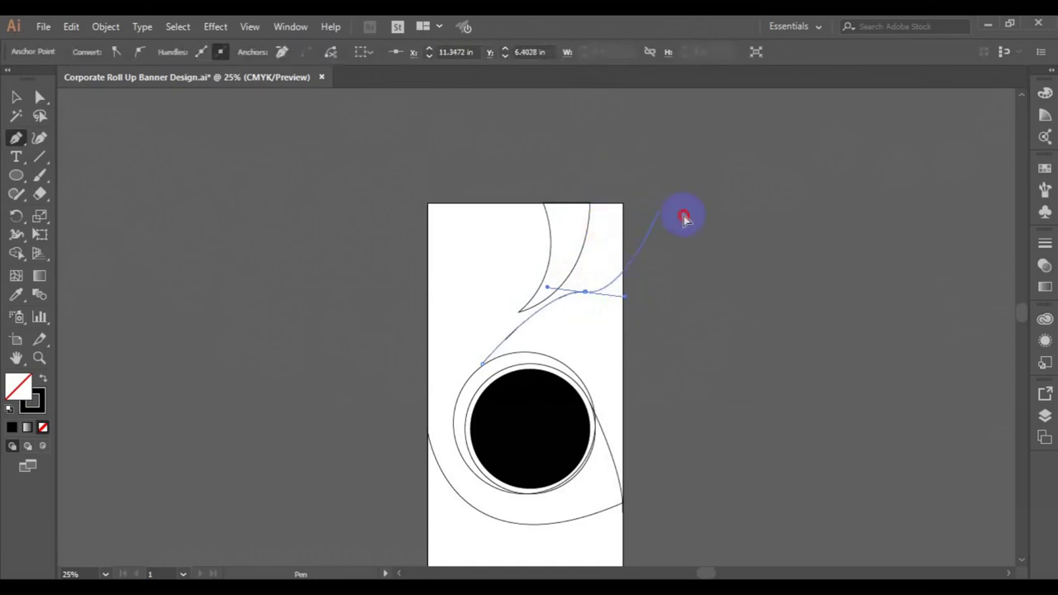
pyautogui.keyDown('ctrl'); pyautogui.click(686, 220); pyautogui.keyUp('ctrl')
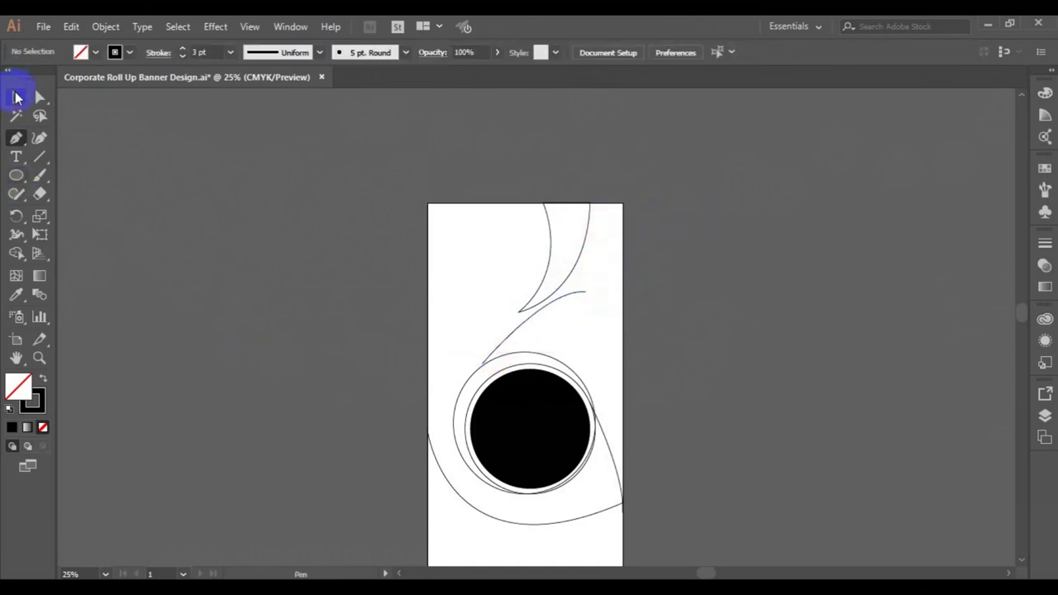
pyautogui.click(17, 97)
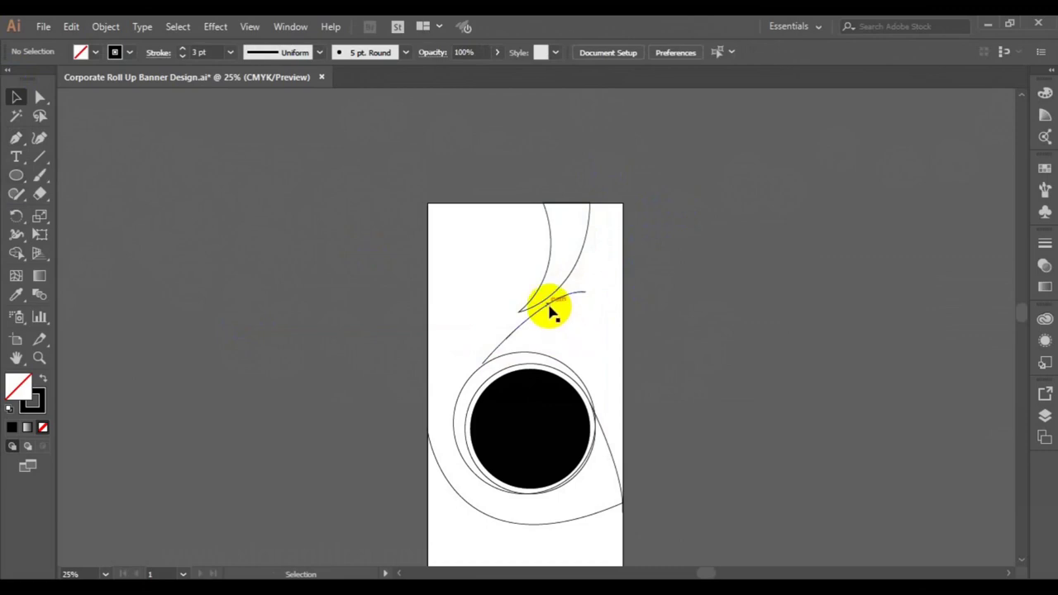
pyautogui.click(549, 306)
pyautogui.press('Delete')
# Step: Draw a curve from the top edge past the crescent's tip around the circle's left side
pyautogui.click(17, 139)
pyautogui.click(596, 208)
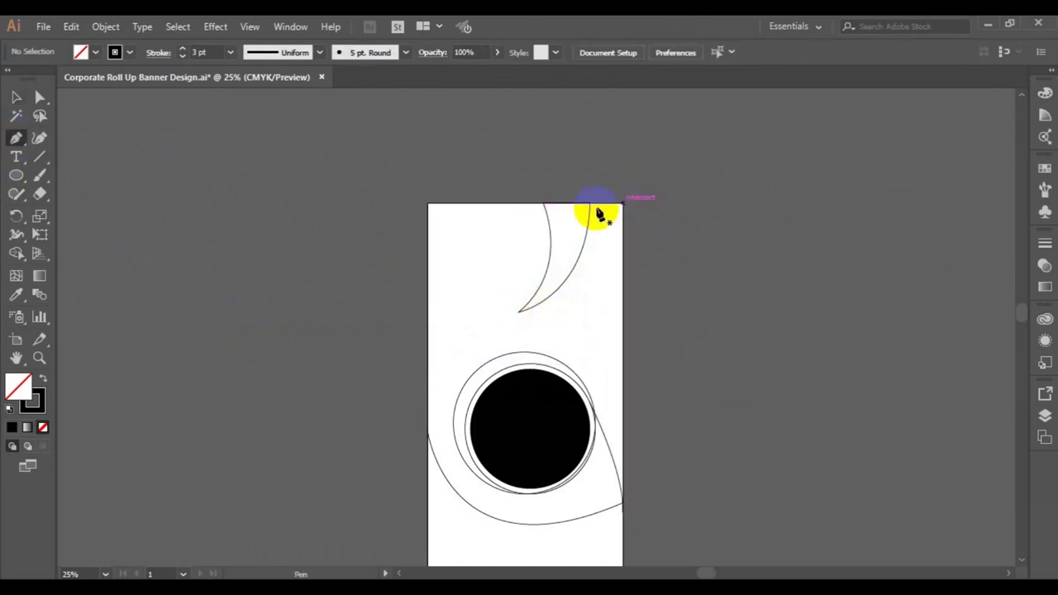
pyautogui.moveTo(601, 211)
pyautogui.mouseDown()
pyautogui.moveTo(527, 325)
pyautogui.moveTo(447, 341)
pyautogui.mouseUp()
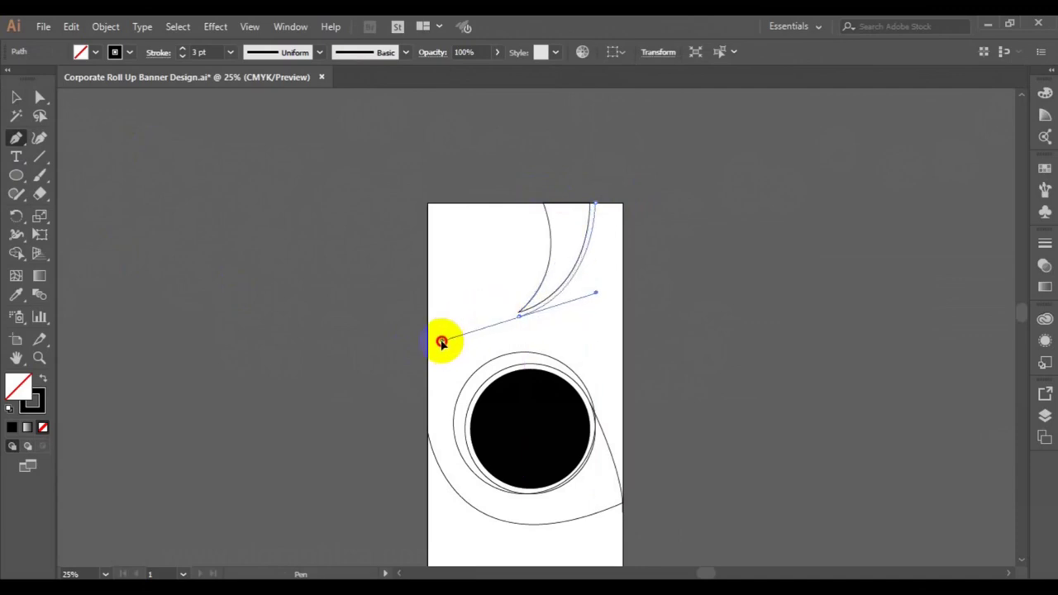
pyautogui.moveTo(442, 340); pyautogui.dragTo(440, 340)
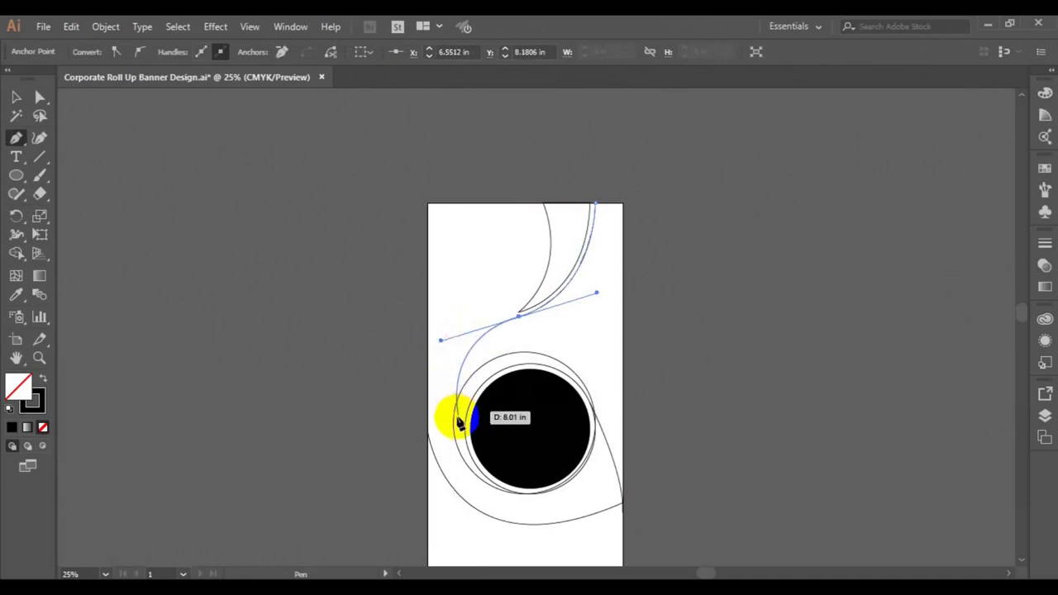
pyautogui.moveTo(455, 424); pyautogui.dragTo(650, 418)
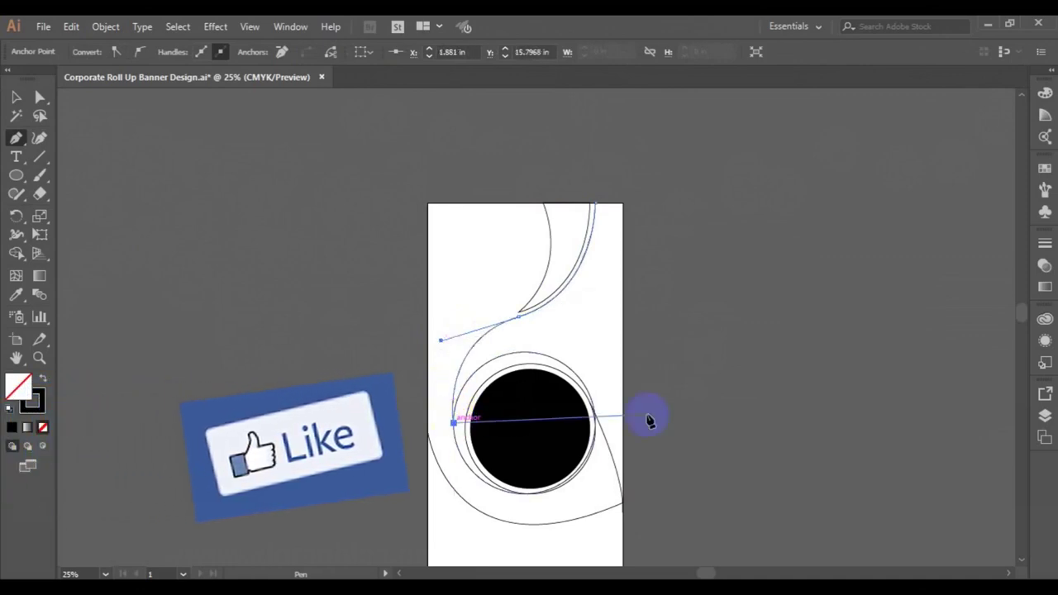
pyautogui.keyDown('ctrl'); pyautogui.click(366, 333); pyautogui.keyUp('ctrl')
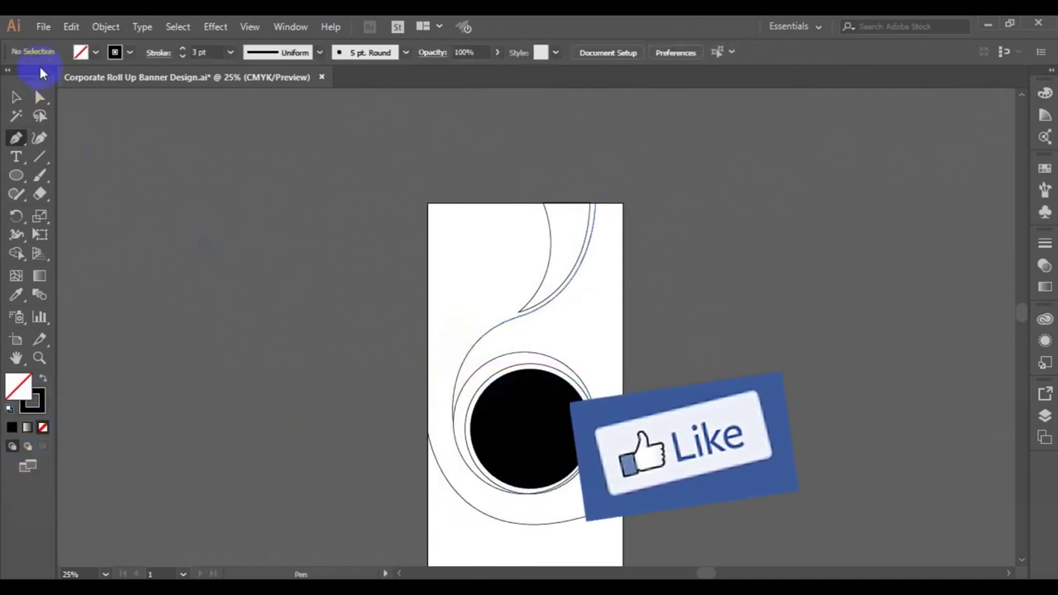
# Step: Save the document with Ctrl+S
pyautogui.click(16, 97)
pyautogui.hotkey('ctrl', 's')
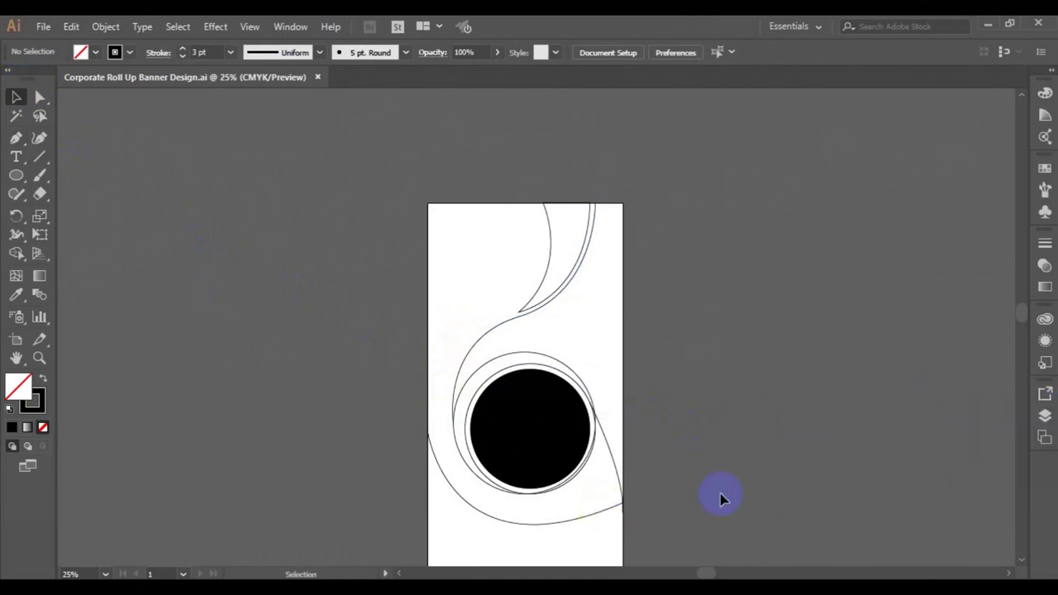
pyautogui.scroll(-3, 721, 494)
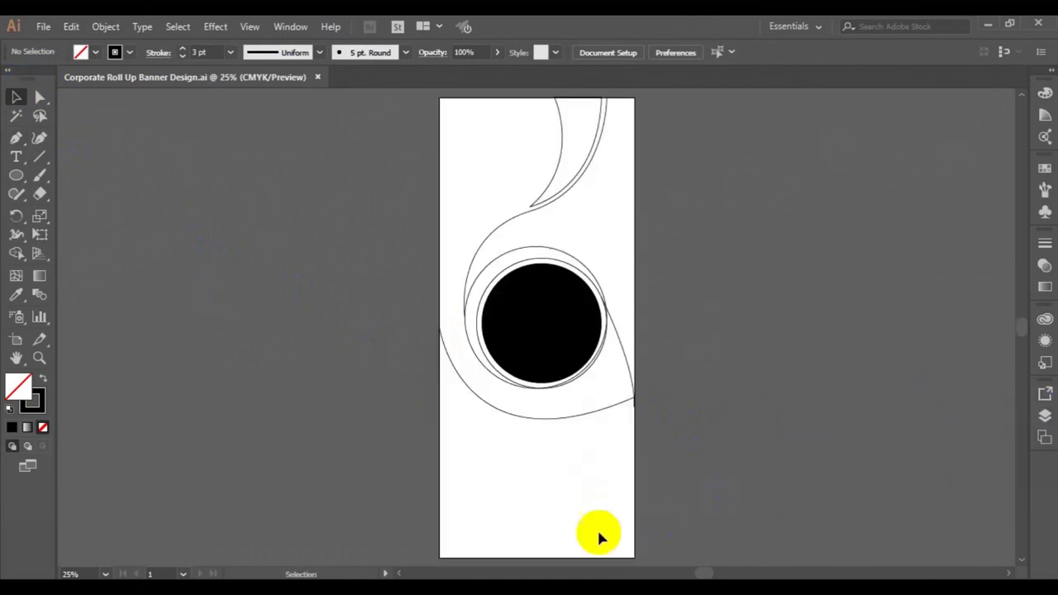
# Step: Draw a straight horizontal line across near the bottom of the banner
pyautogui.click(16, 139)
pyautogui.click(414, 522)
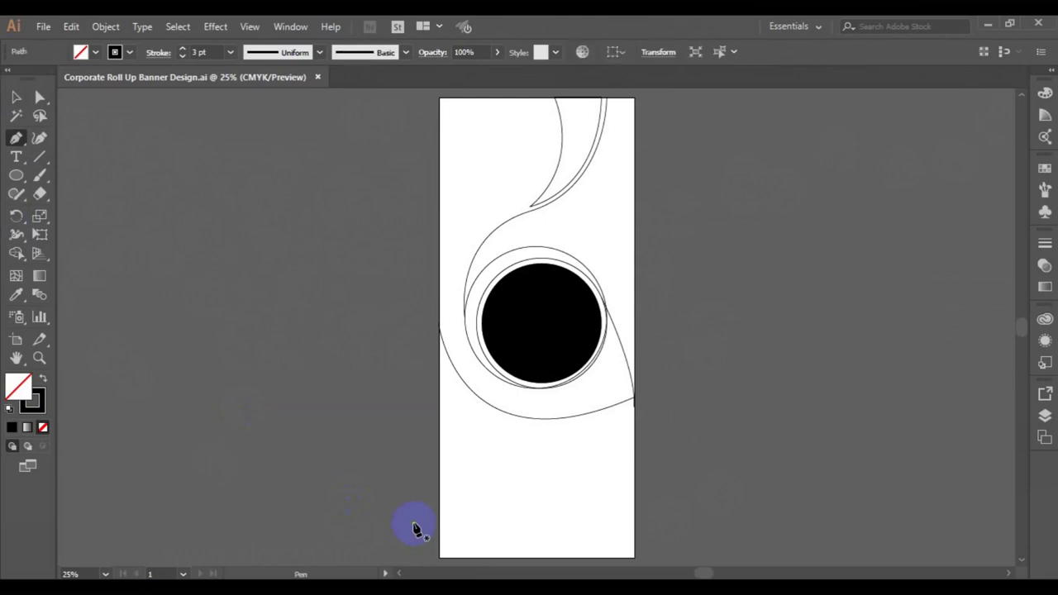
pyautogui.click(683, 533)
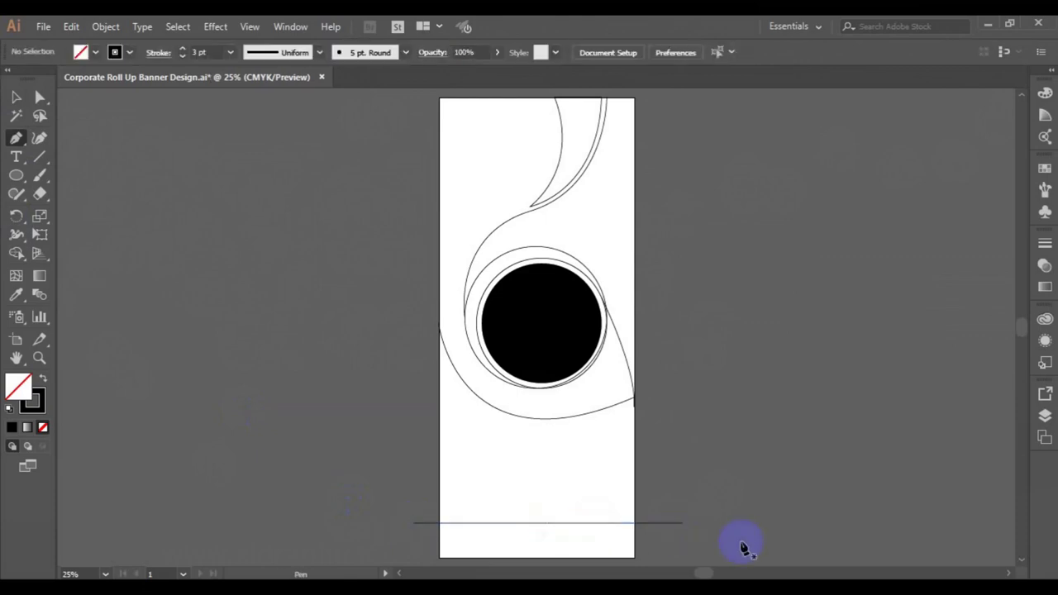
pyautogui.click(17, 98)
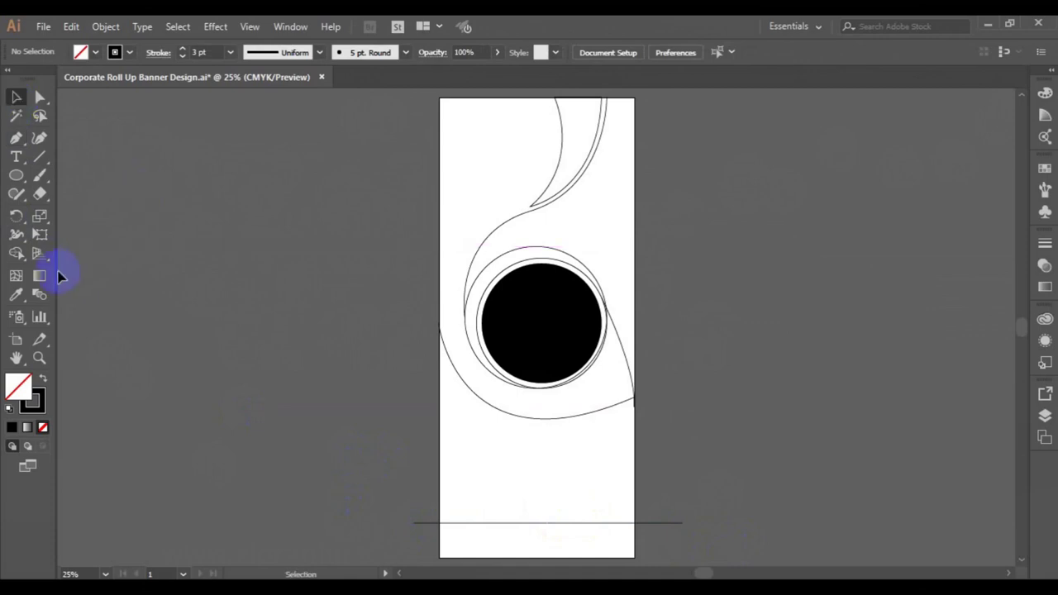
# Step: Draw an unfilled rectangle matching the full artboard to frame the layout
pyautogui.moveTo(17, 177); pyautogui.dragTo(62, 174)
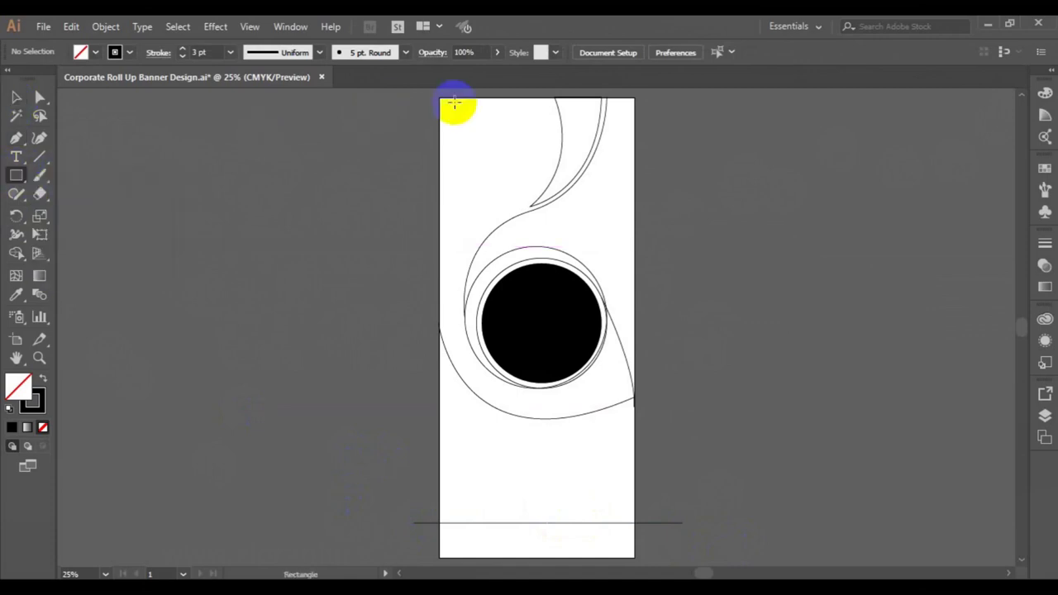
pyautogui.moveTo(439, 96)
pyautogui.mouseDown()
pyautogui.moveTo(624, 504)
pyautogui.moveTo(634, 558)
pyautogui.mouseUp()
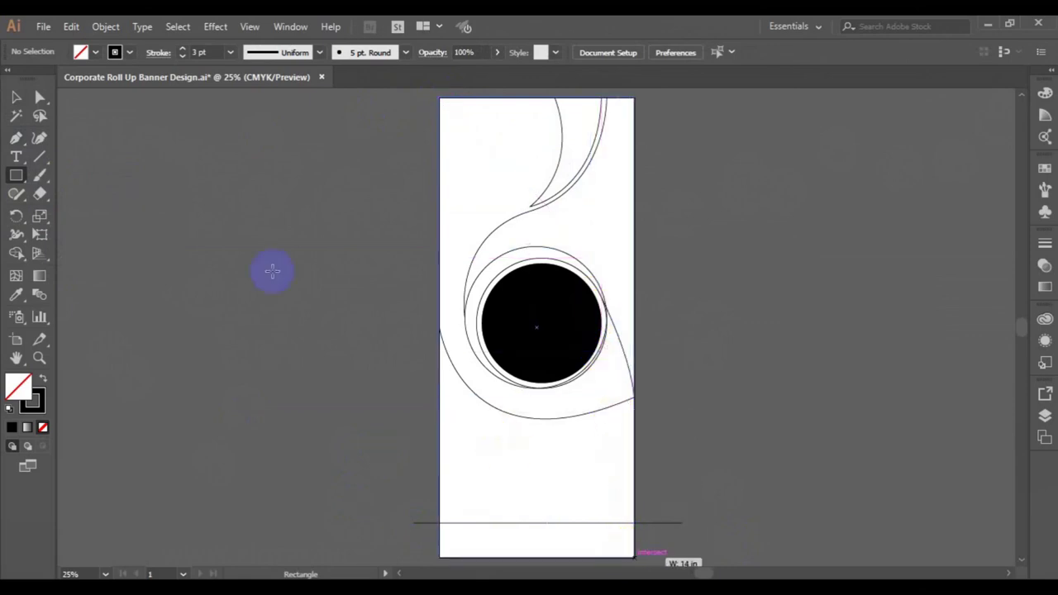
pyautogui.click(16, 97)
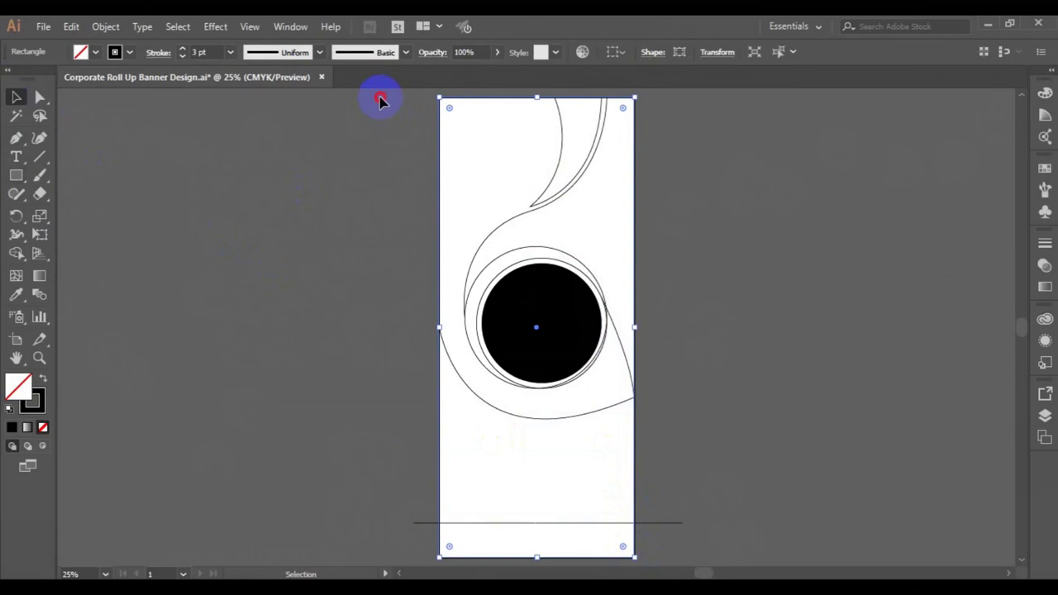
pyautogui.moveTo(704, 501); pyautogui.dragTo(720, 571)
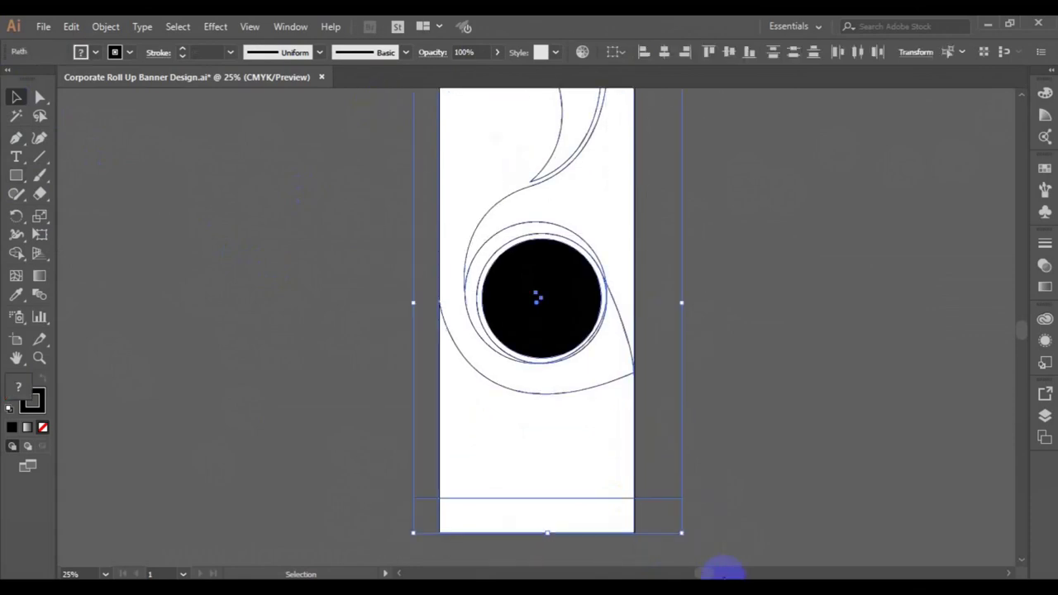
pyautogui.scroll(2, 1023, 332)
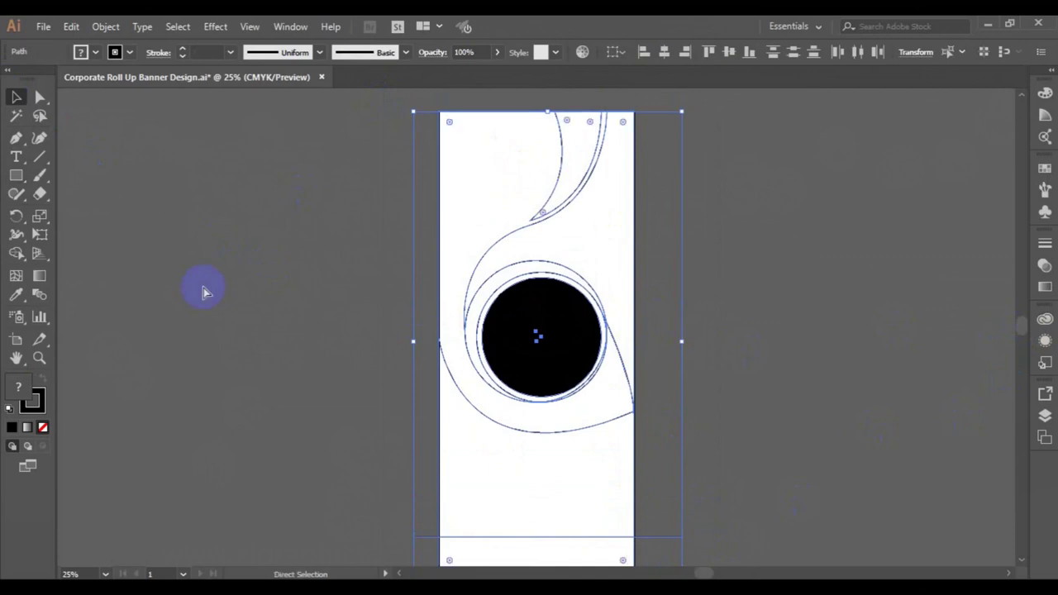
pyautogui.click(17, 252)
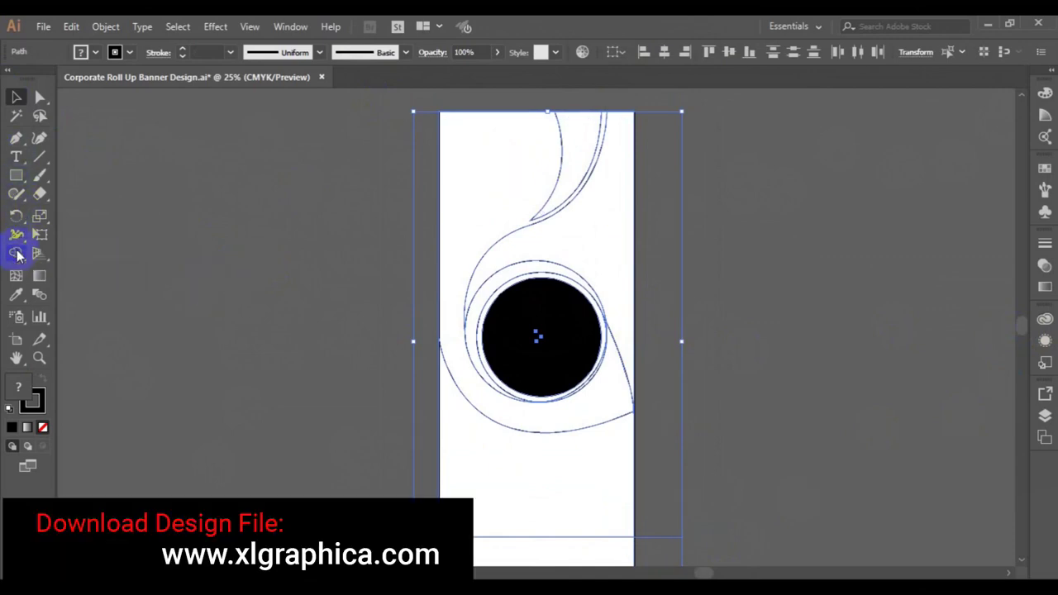
# Step: Set the Shape Builder fill to black and merge the upper-right regions beside the circle
pyautogui.click(616, 235)
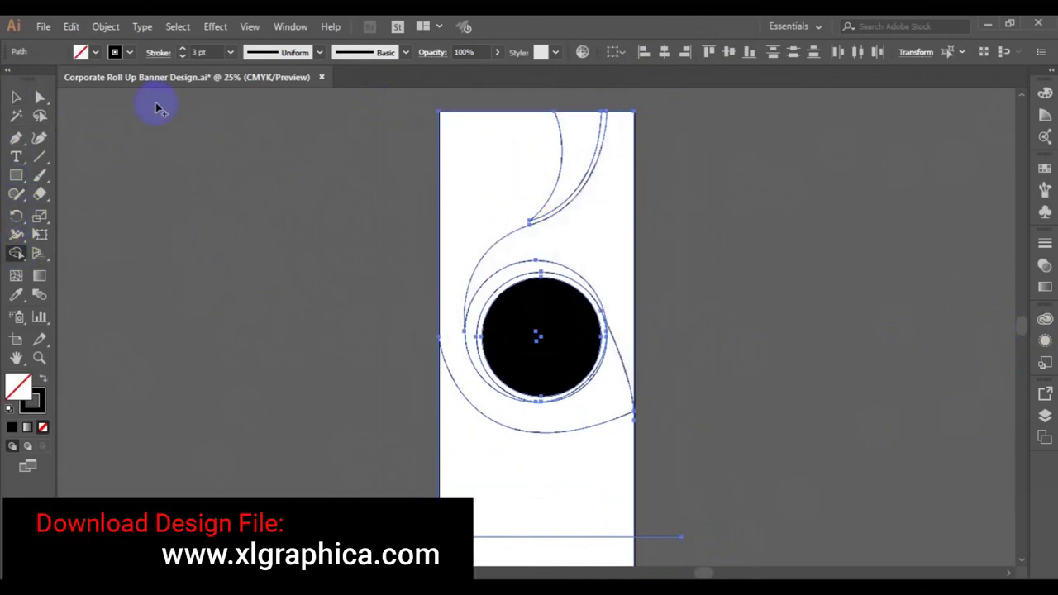
pyautogui.click(95, 52)
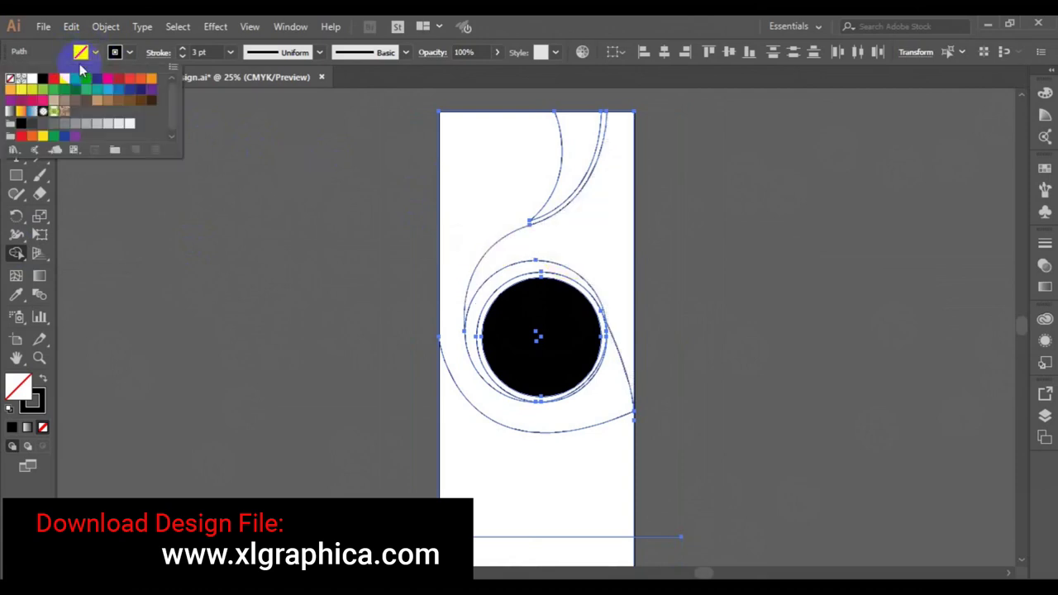
pyautogui.click(43, 80)
pyautogui.click(598, 256)
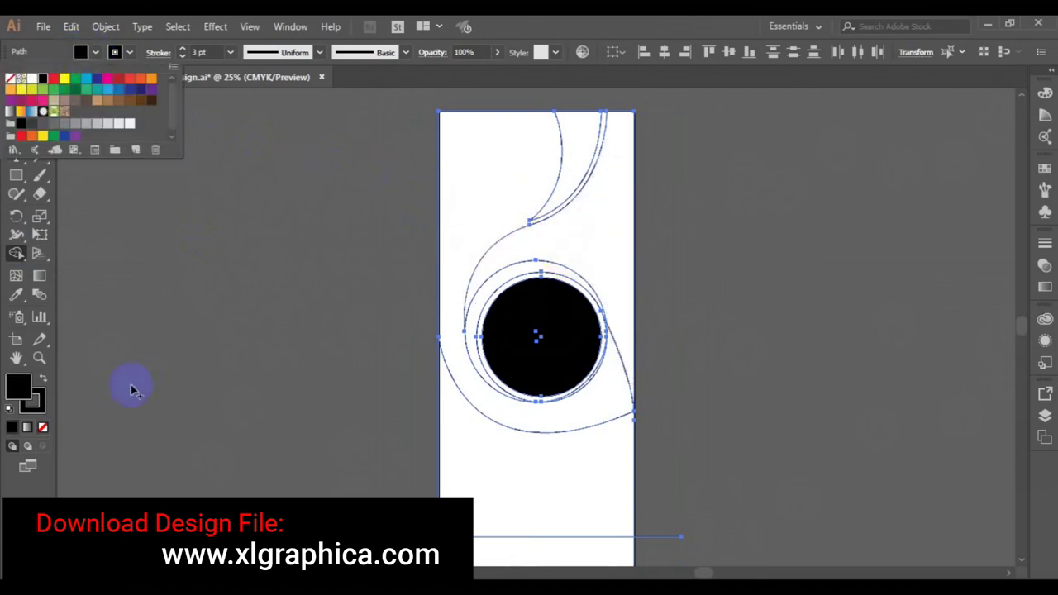
pyautogui.click(619, 238)
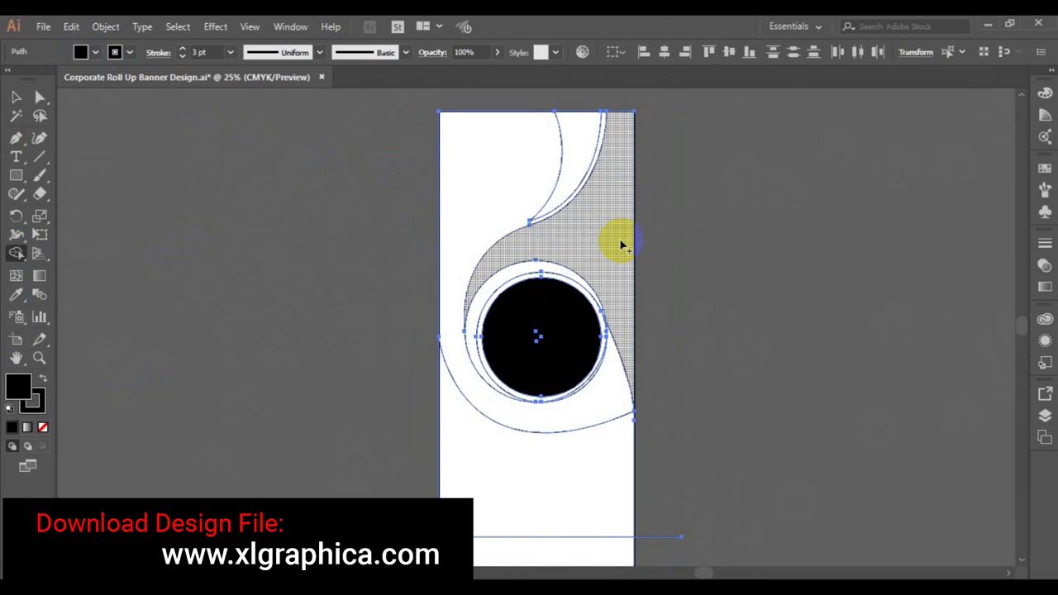
pyautogui.moveTo(620, 241); pyautogui.dragTo(567, 272)
pyautogui.moveTo(541, 342)
pyautogui.mouseDown()
pyautogui.moveTo(576, 395)
pyautogui.moveTo(588, 394)
pyautogui.mouseUp()
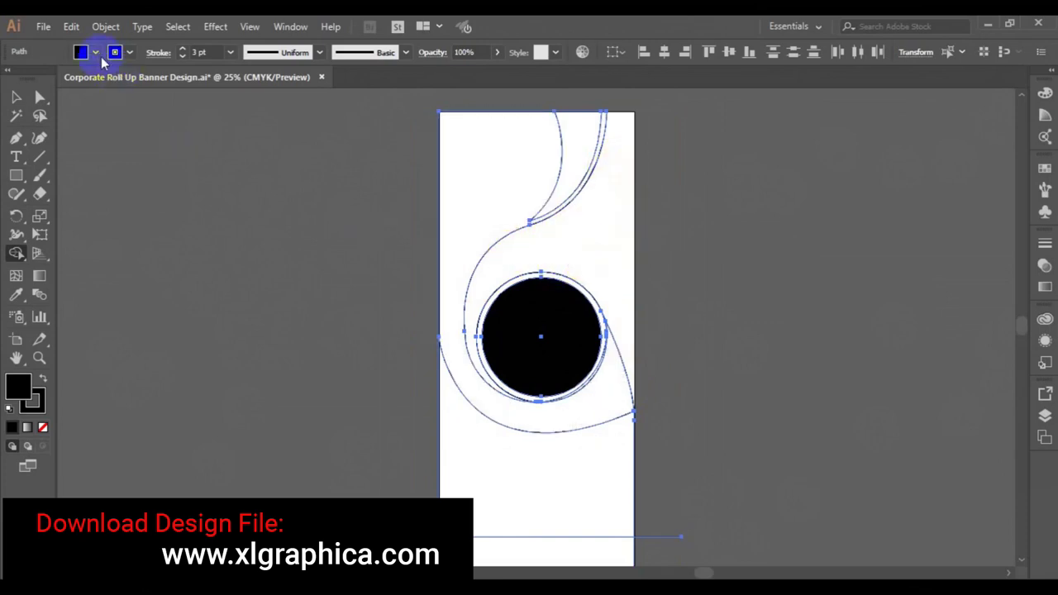
# Step: Fill the region right of the circle and the ring around it black
pyautogui.click(80, 56)
pyautogui.click(460, 232)
pyautogui.click(581, 242)
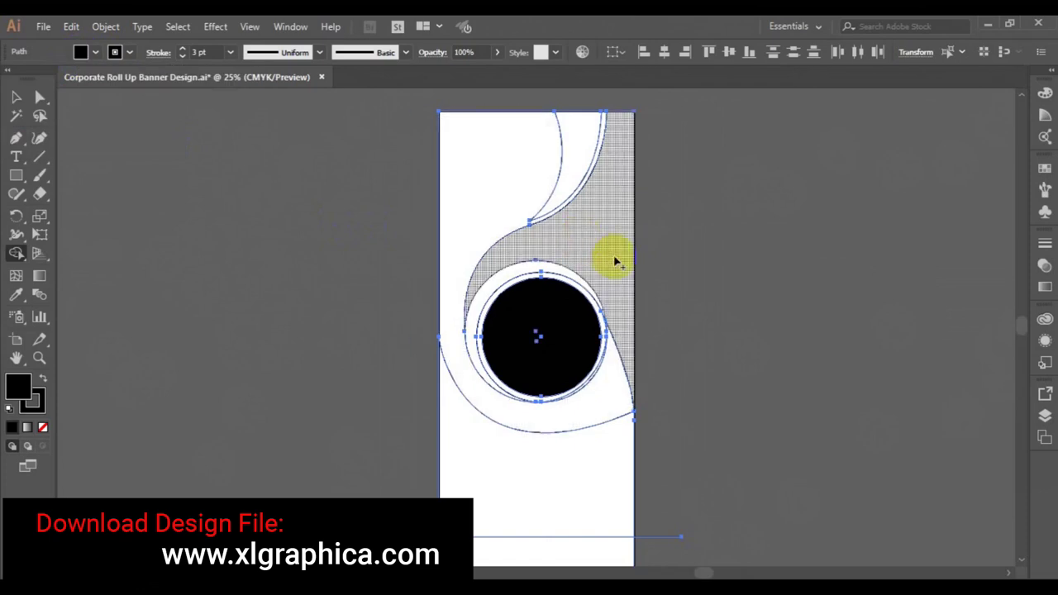
pyautogui.click(608, 259)
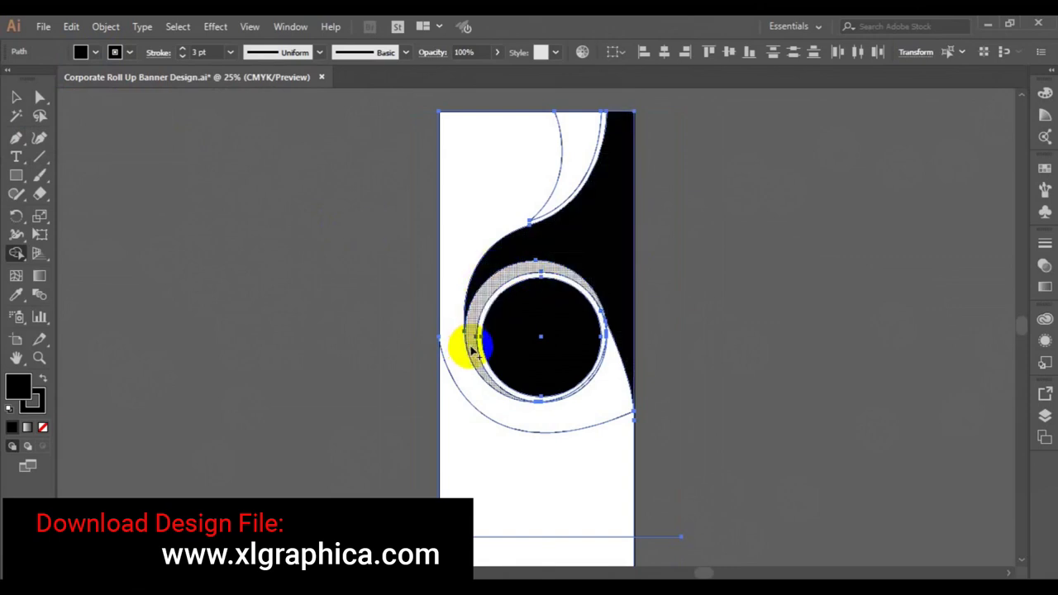
pyautogui.moveTo(473, 352); pyautogui.dragTo(486, 281)
pyautogui.click(485, 287)
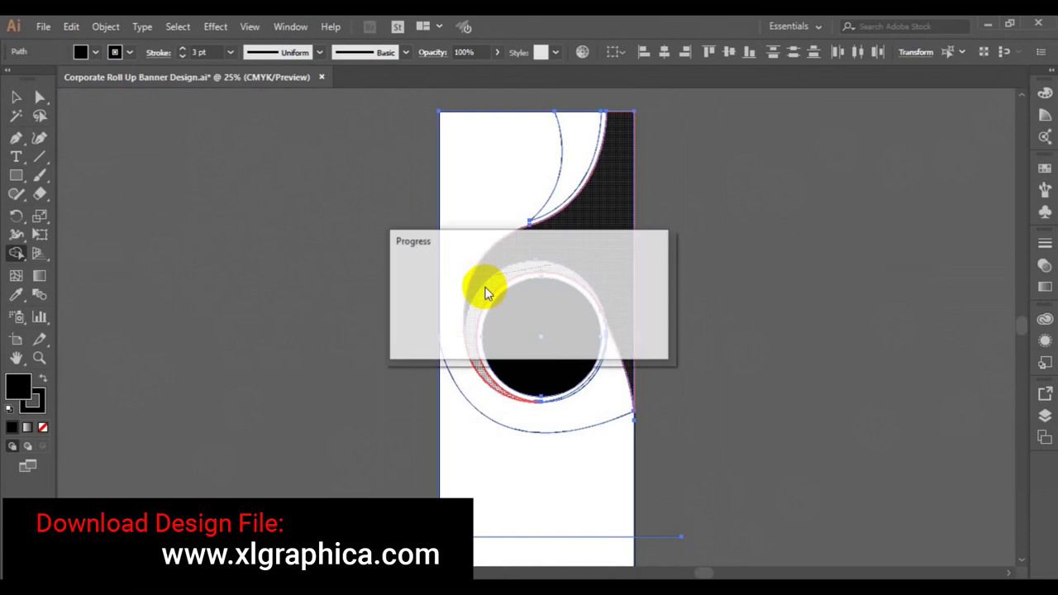
pyautogui.click(598, 229)
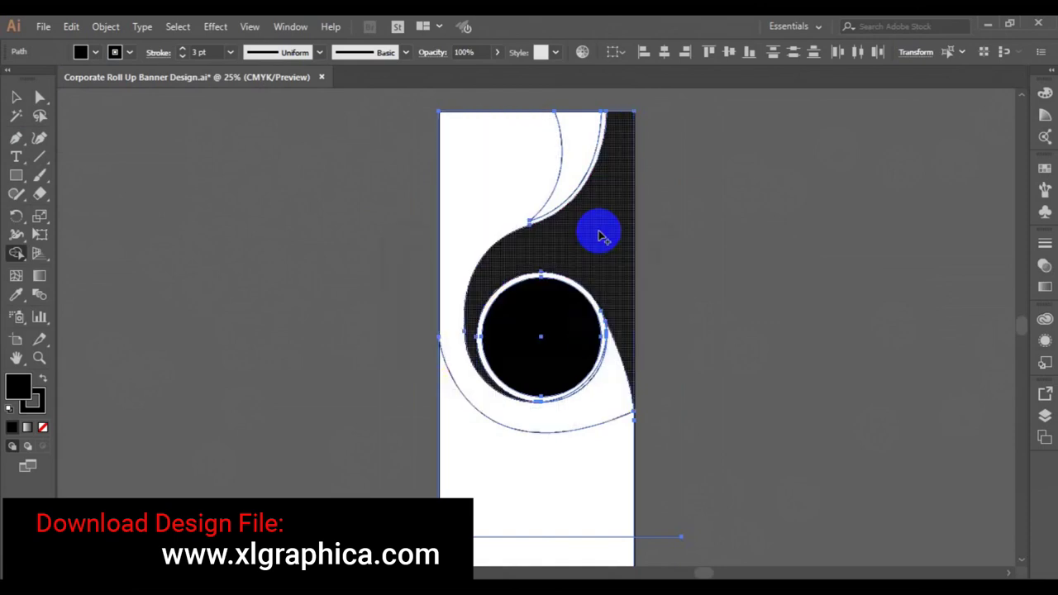
# Step: Fill the top-right crescent, the bottom region and the bottom strip black
pyautogui.click(579, 150)
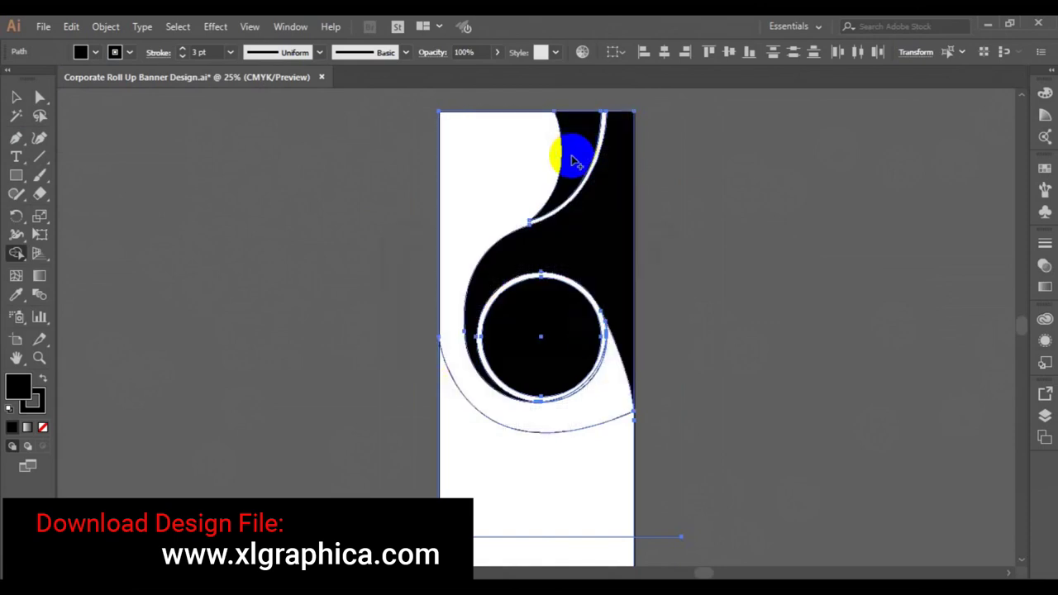
pyautogui.click(532, 496)
pyautogui.click(564, 553)
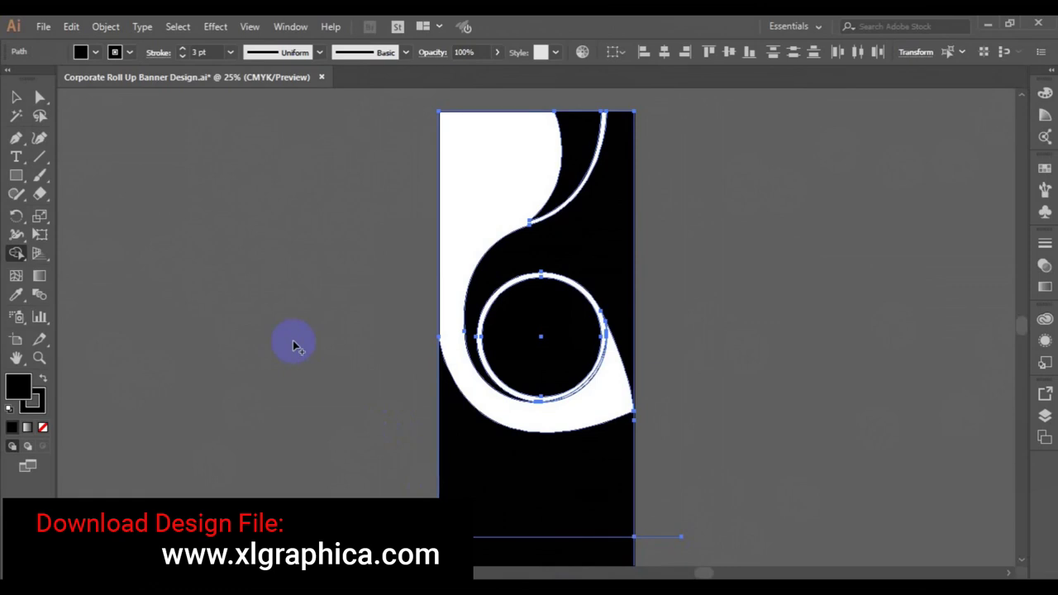
pyautogui.click(16, 97)
# Step: Delete the stray horizontal line lying off the artboard
pyautogui.click(234, 342)
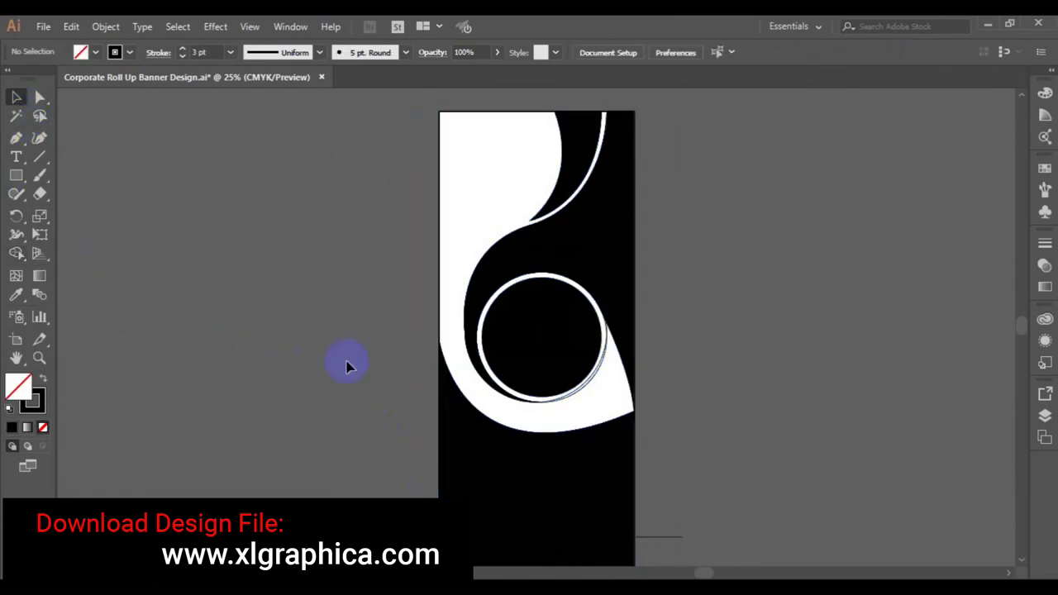
pyautogui.click(583, 394)
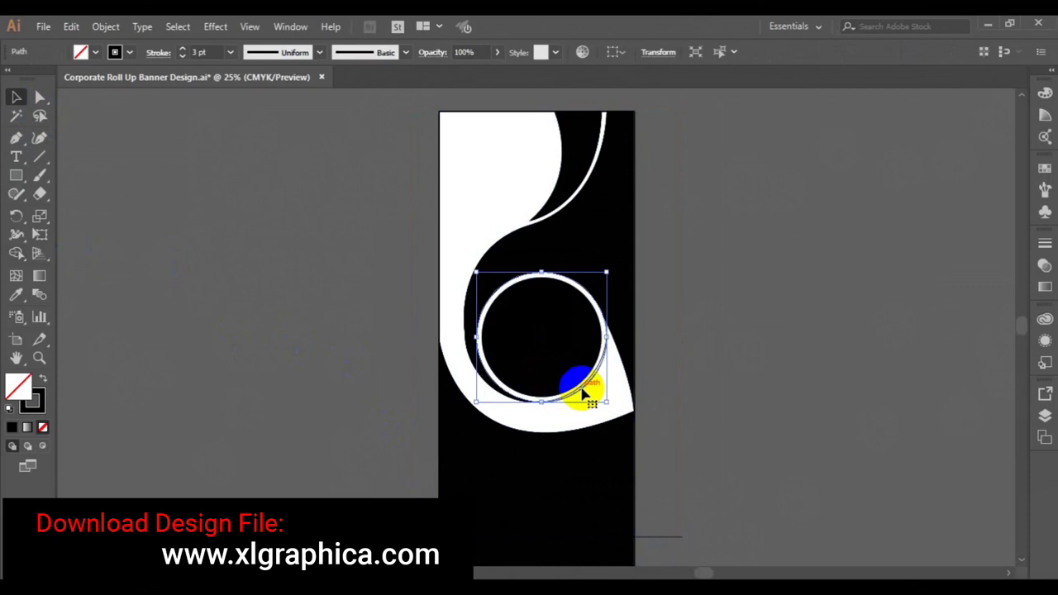
pyautogui.hotkey('ctrl', 'shift', 'a')
pyautogui.click(583, 393)
pyautogui.hotkey('ctrl', 'shift', 'a')
pyautogui.click(676, 542)
pyautogui.press('Delete')
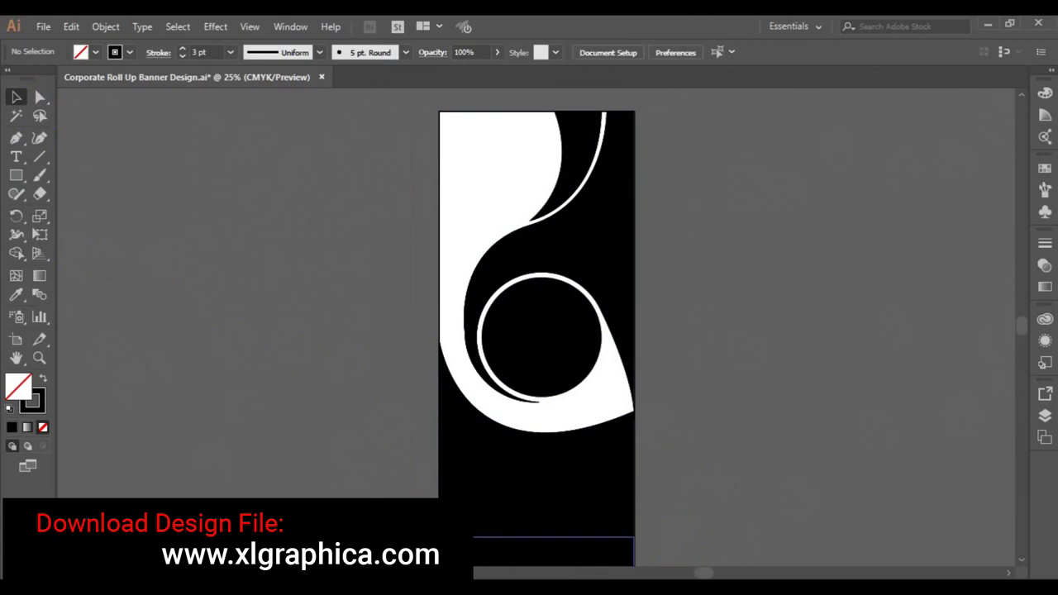
# Step: Remove the lower black shape's stroke and fill it light grey
pyautogui.click(522, 466)
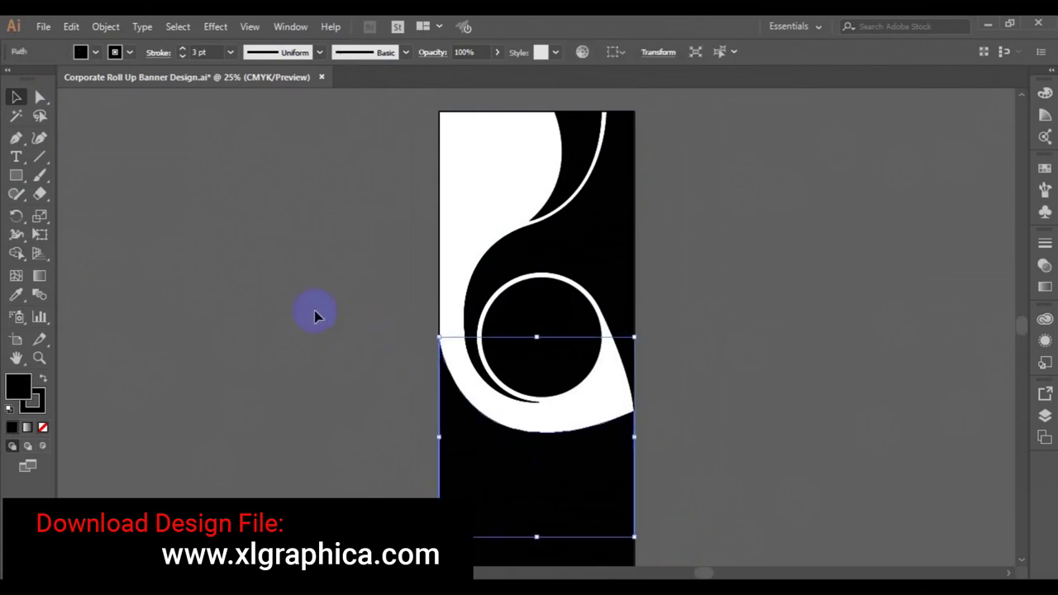
pyautogui.click(130, 52)
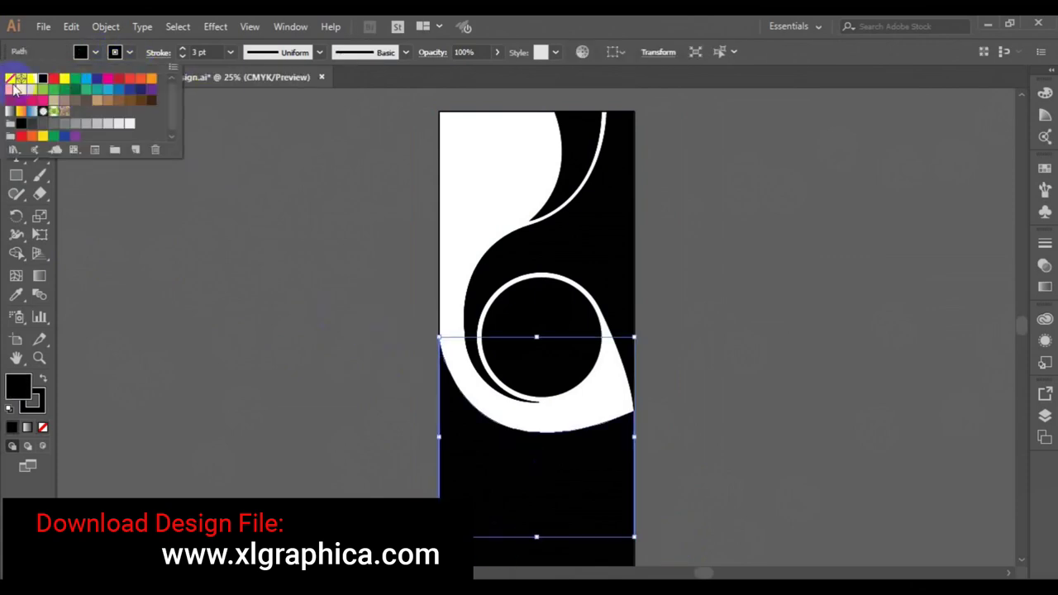
pyautogui.click(11, 82)
pyautogui.click(130, 217)
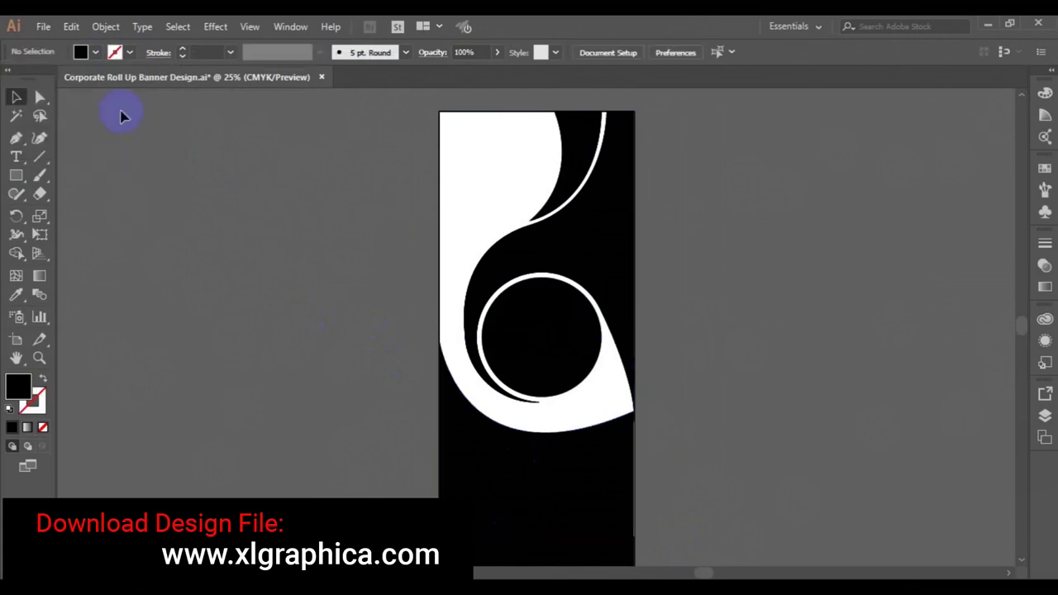
pyautogui.click(460, 453)
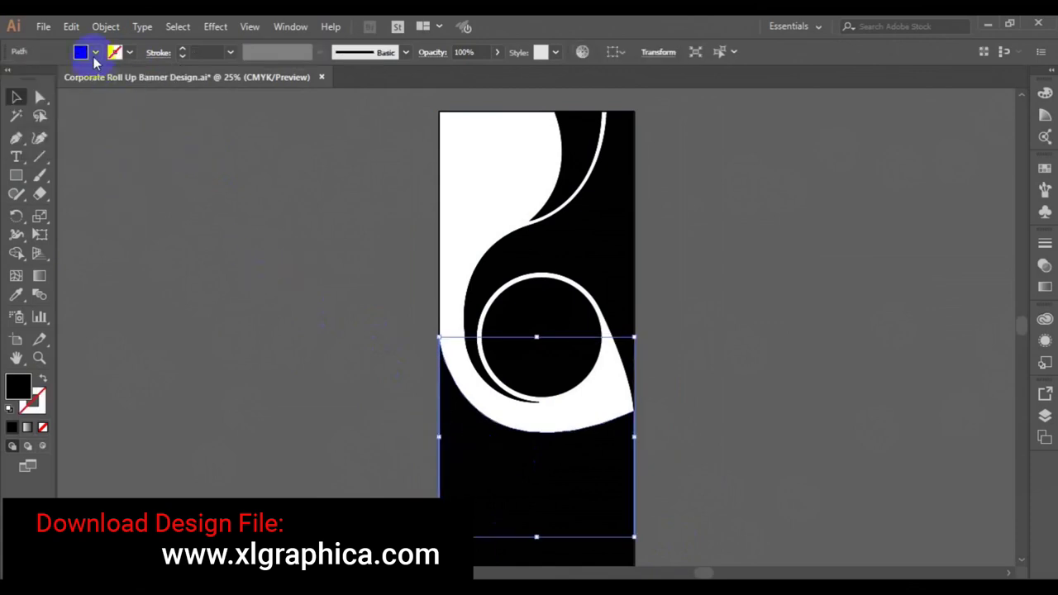
pyautogui.click(95, 53)
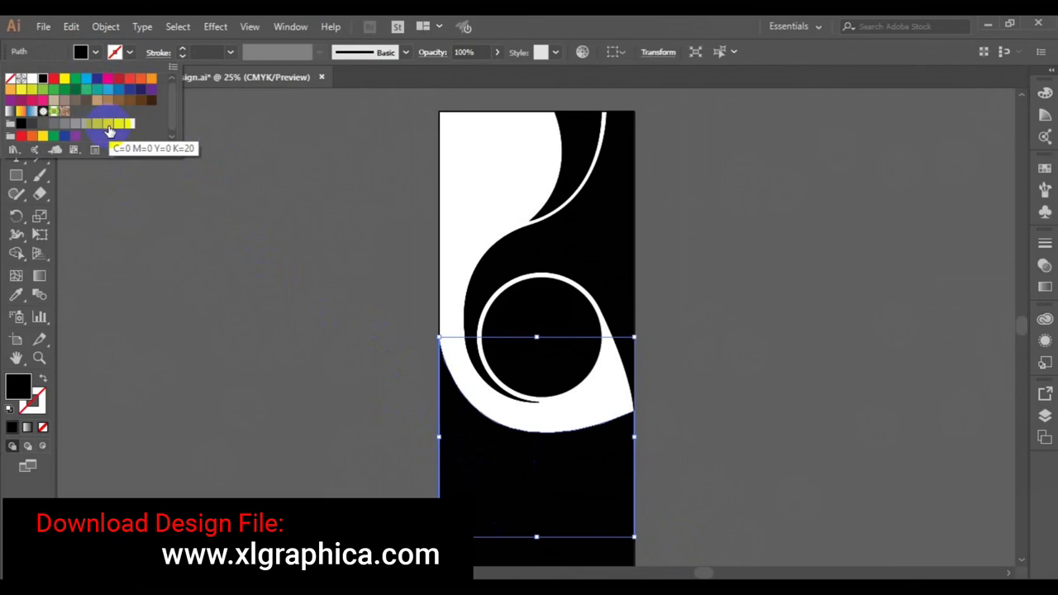
pyautogui.click(104, 124)
pyautogui.click(249, 298)
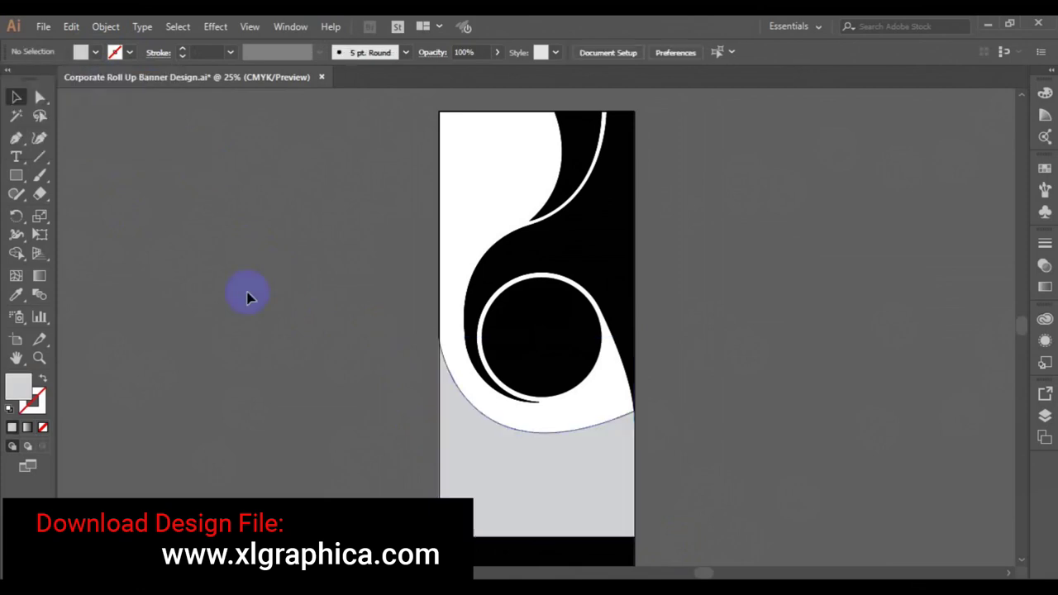
# Step: Nudge the grey lower shape so it lines up with the artboard
pyautogui.click(448, 364)
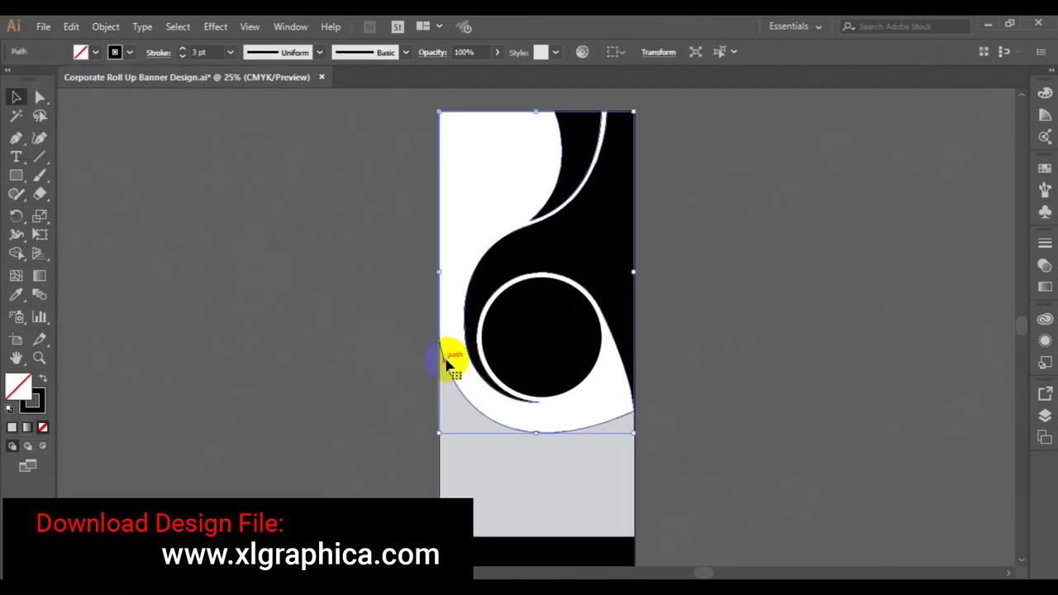
pyautogui.hotkey('ctrl', 'shift', 'a')
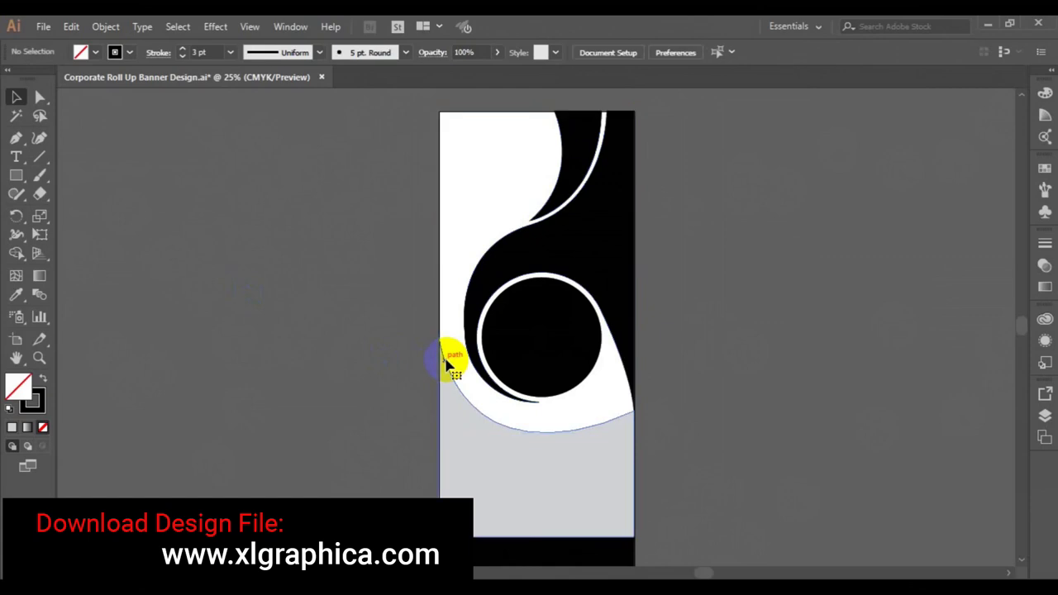
pyautogui.click(447, 364)
pyautogui.moveTo(448, 364); pyautogui.dragTo(519, 364)
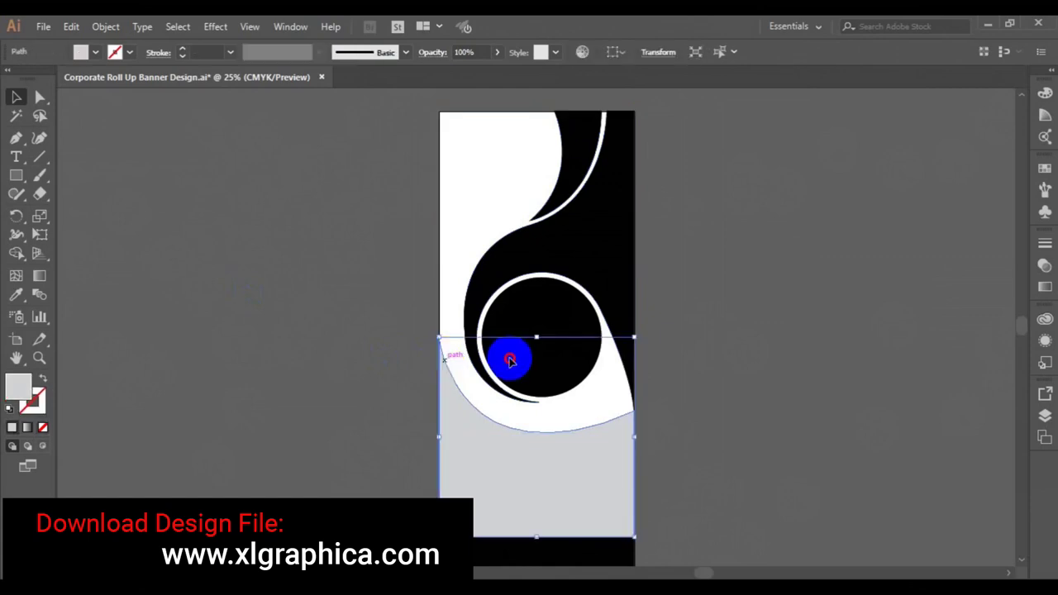
pyautogui.moveTo(519, 364); pyautogui.dragTo(514, 364)
pyautogui.click(728, 387)
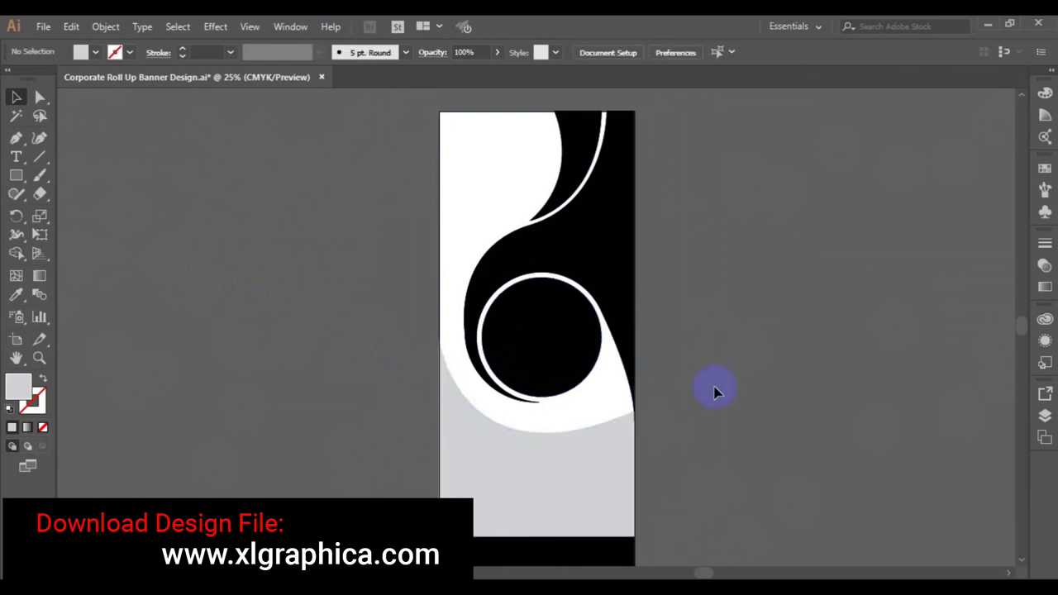
pyautogui.click(574, 183)
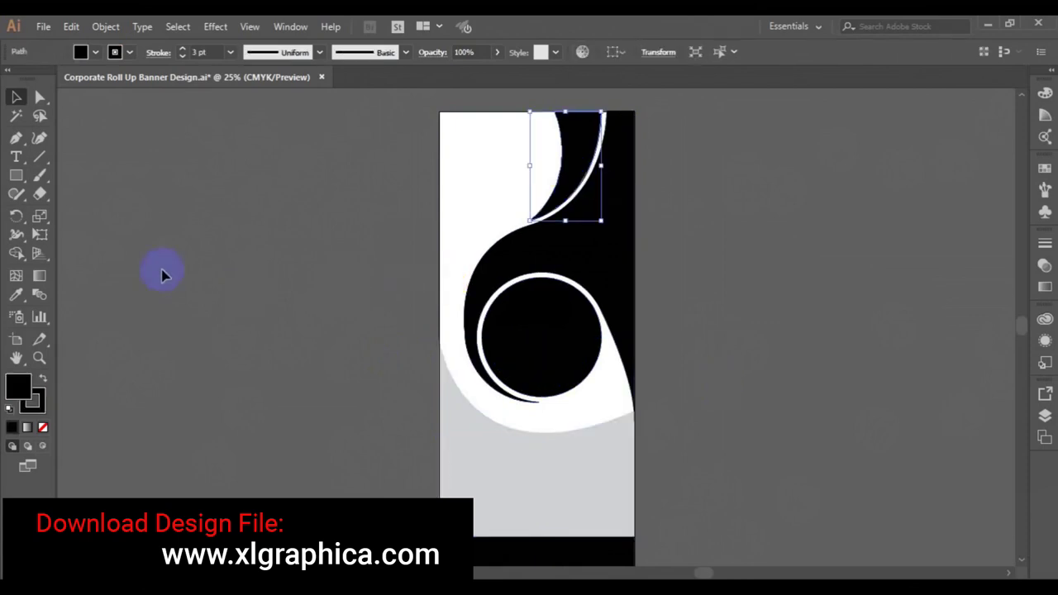
# Step: Give the top curved sliver a light grey fill and no stroke
pyautogui.click(90, 53)
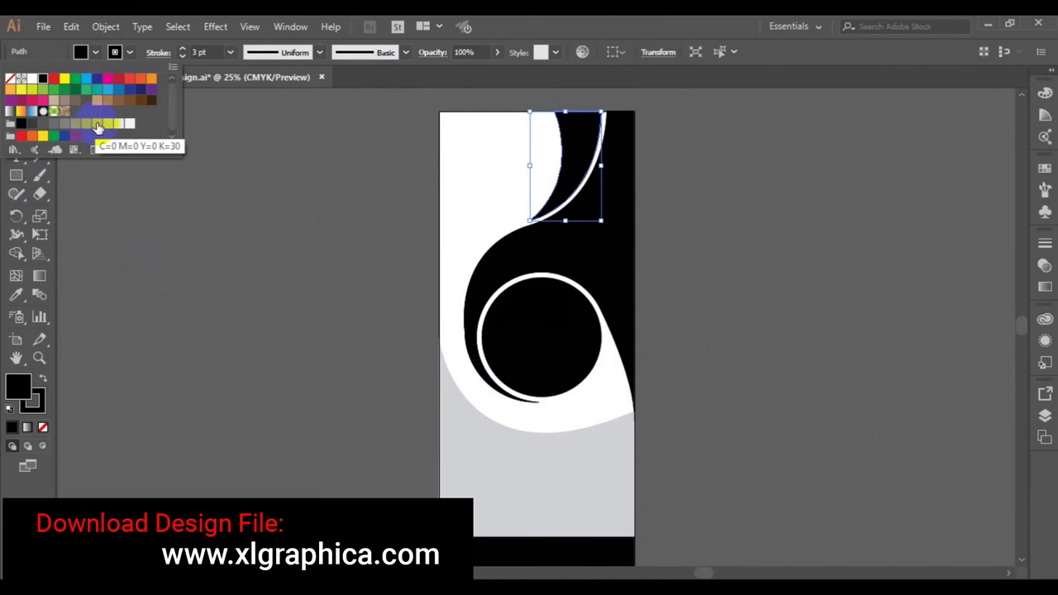
pyautogui.click(91, 125)
pyautogui.click(130, 52)
pyautogui.click(11, 79)
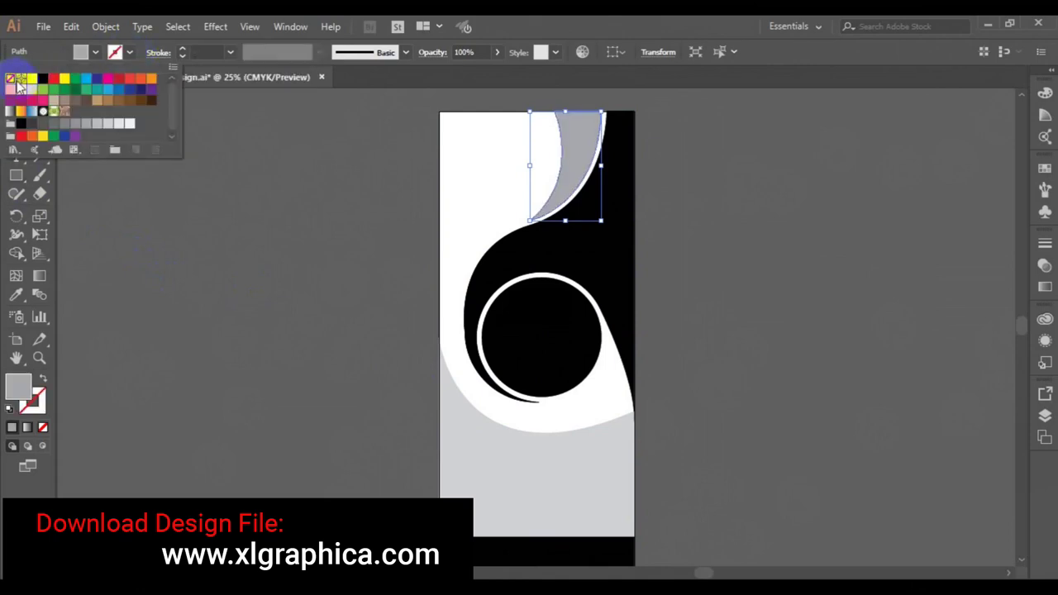
pyautogui.click(215, 260)
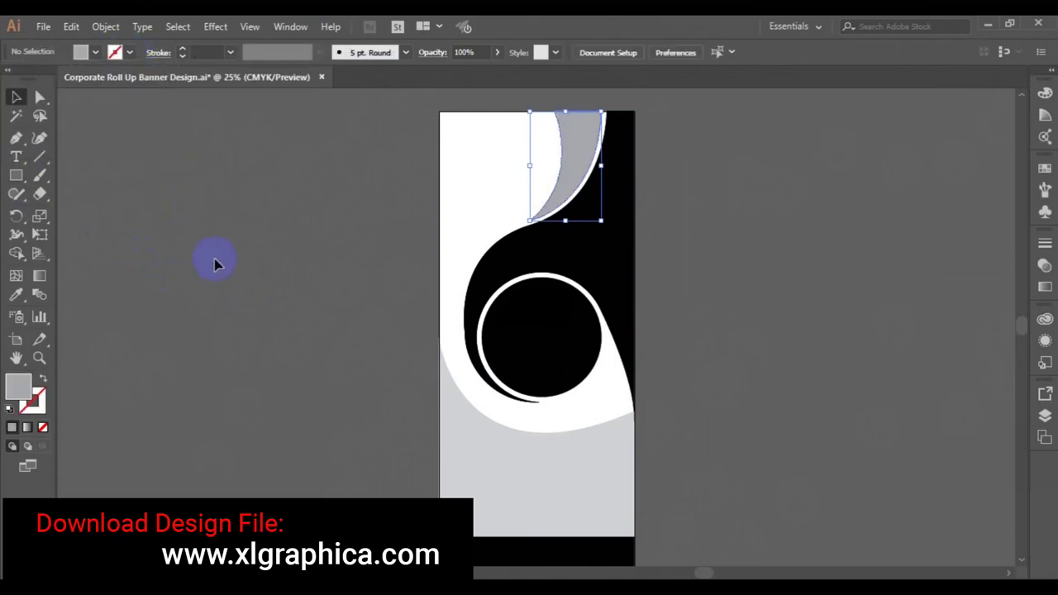
# Step: Remove the stroke from the black swoop
pyautogui.click(579, 255)
pyautogui.click(130, 52)
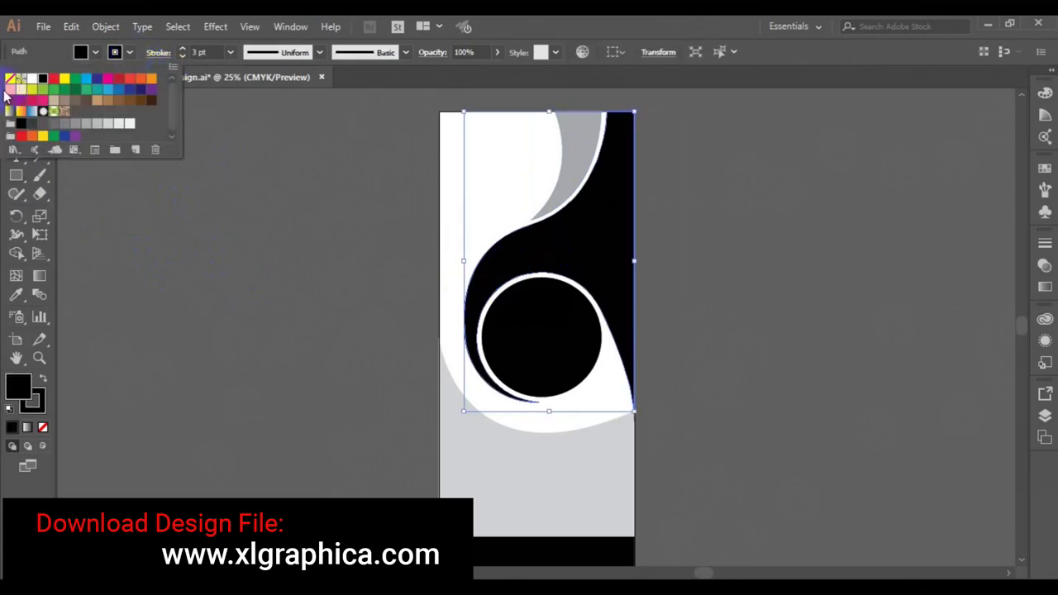
pyautogui.click(10, 78)
pyautogui.click(166, 264)
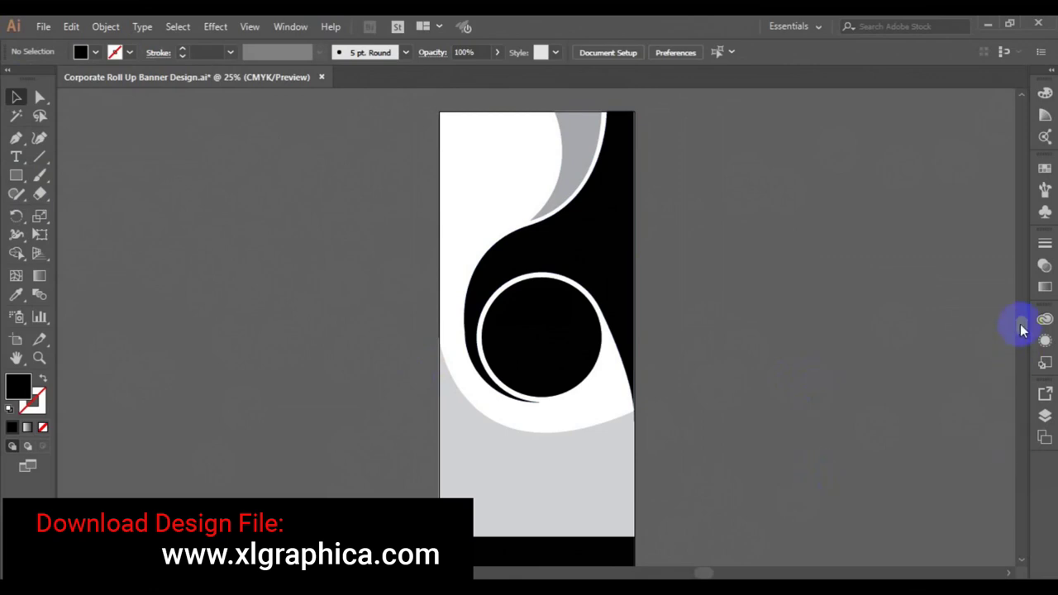
# Step: Eyedropper the top sliver's light grey onto the bottom strip
pyautogui.hotkey('ctrl', '-')
pyautogui.click(553, 484)
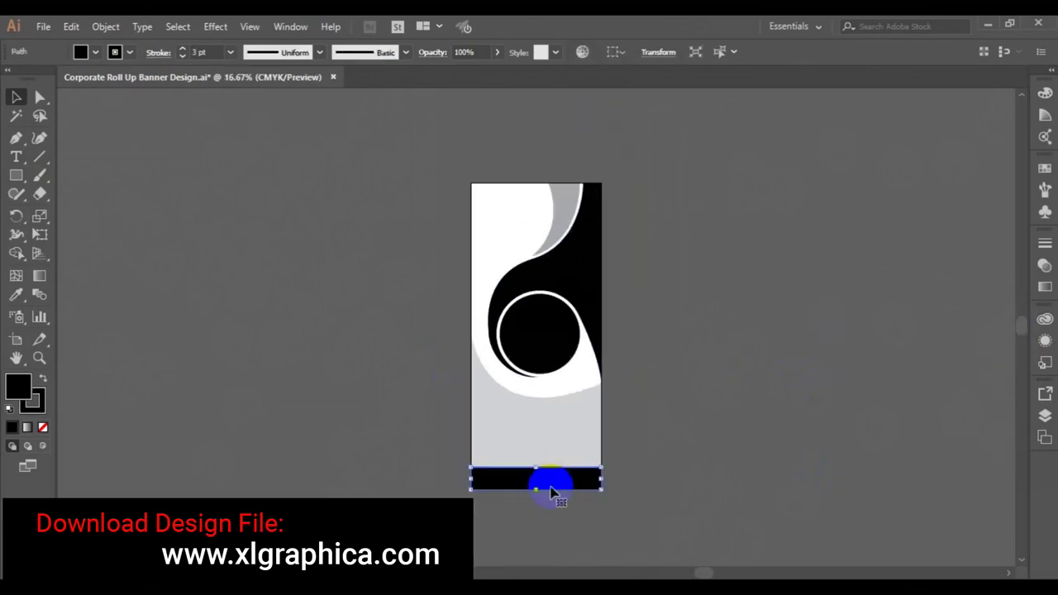
pyautogui.click(18, 297)
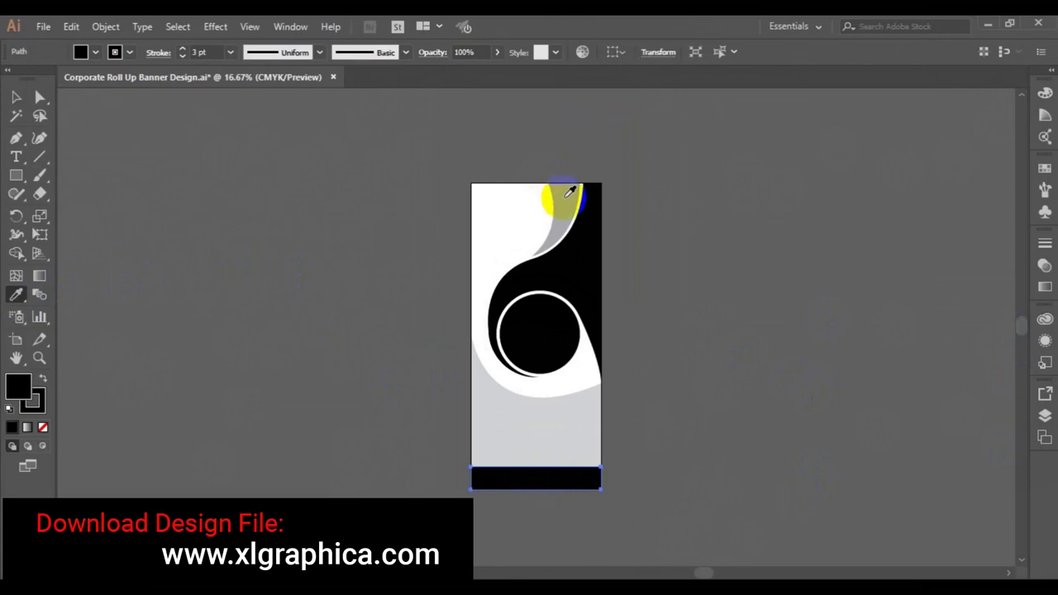
pyautogui.click(559, 192)
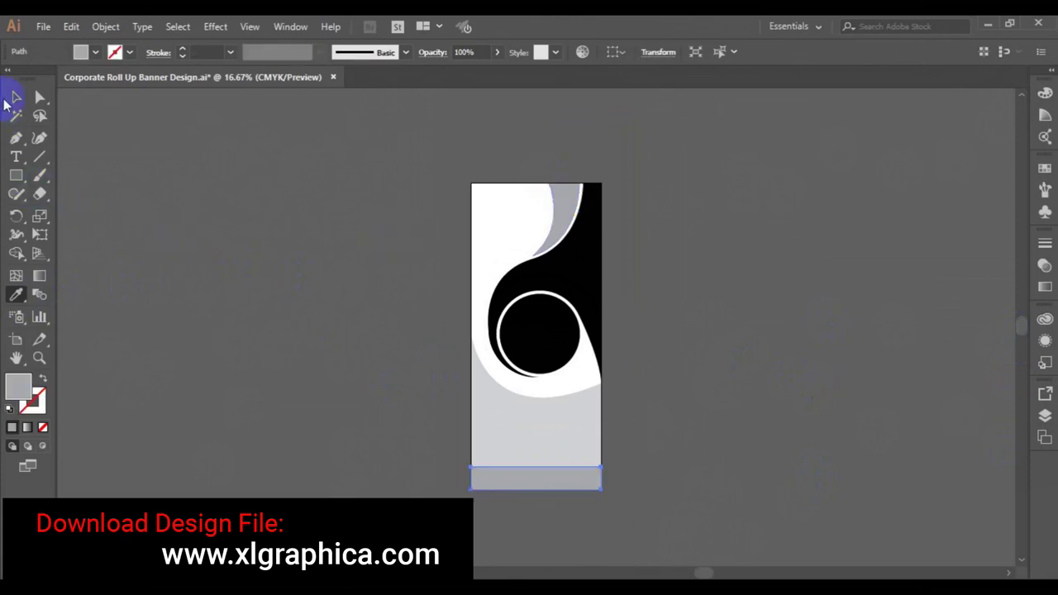
pyautogui.click(13, 99)
pyautogui.click(191, 307)
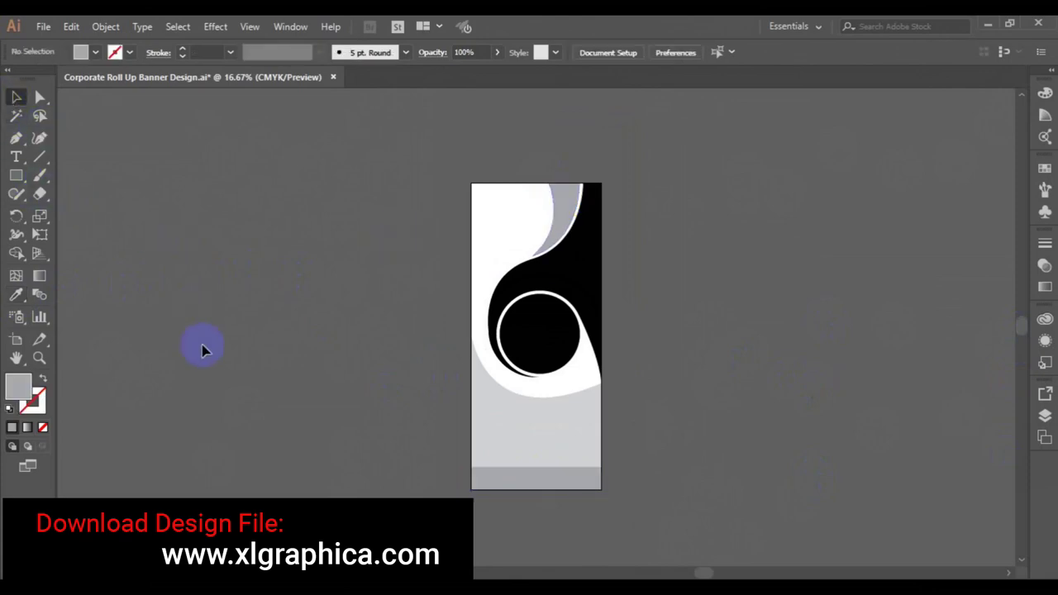
# Step: Try the Gradient tool on the black swoop, leaving it black
pyautogui.click(577, 297)
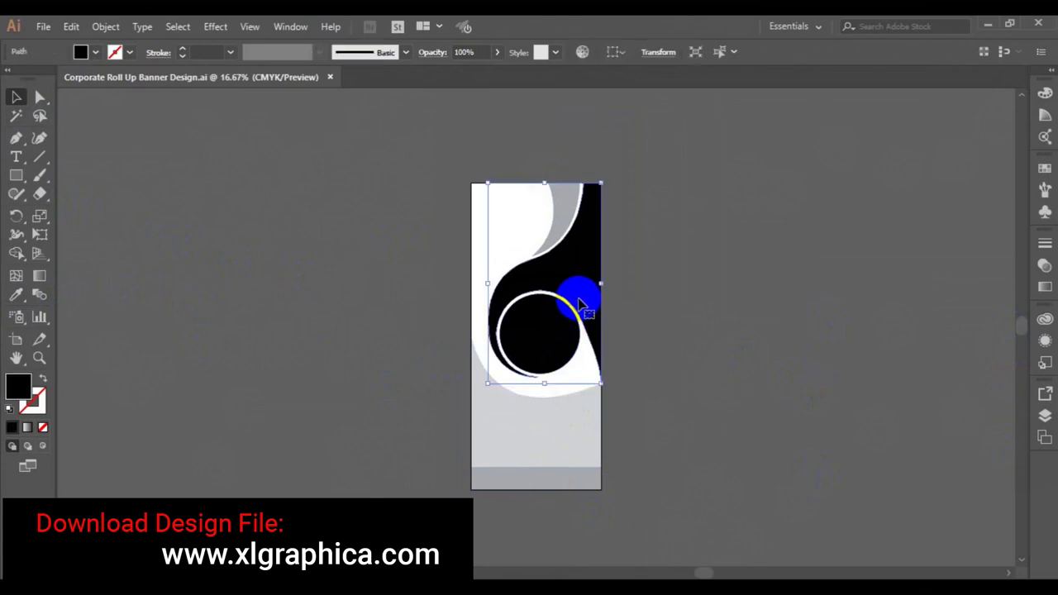
pyautogui.click(38, 277)
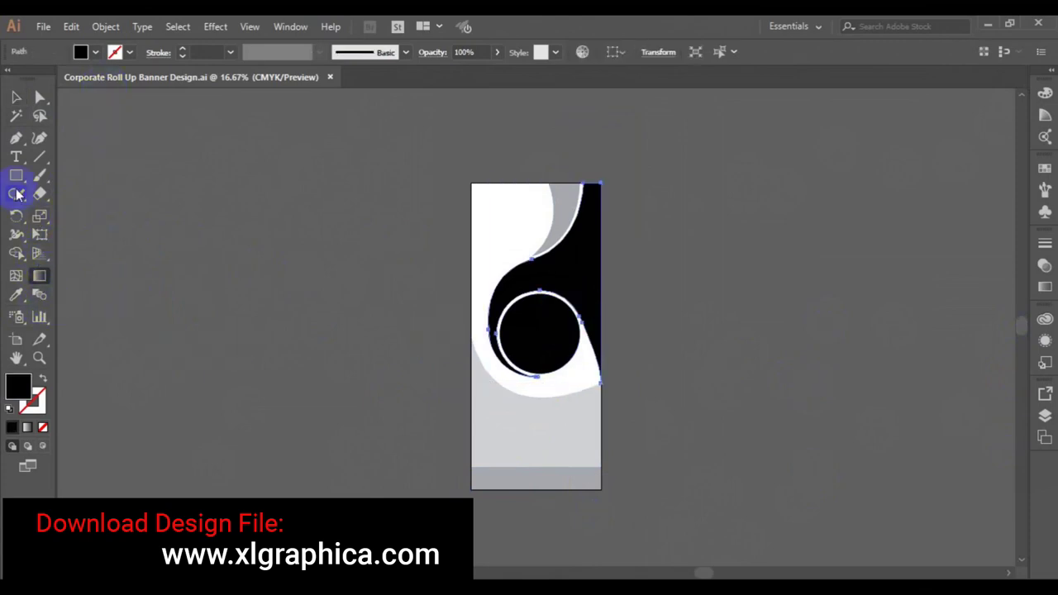
pyautogui.click(13, 98)
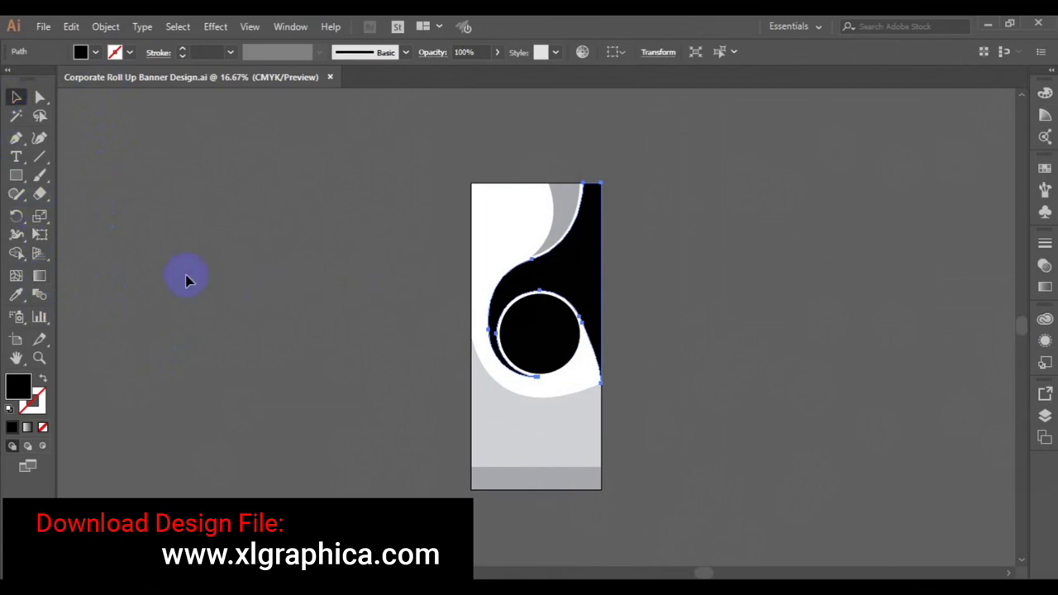
pyautogui.click(355, 317)
pyautogui.click(42, 32)
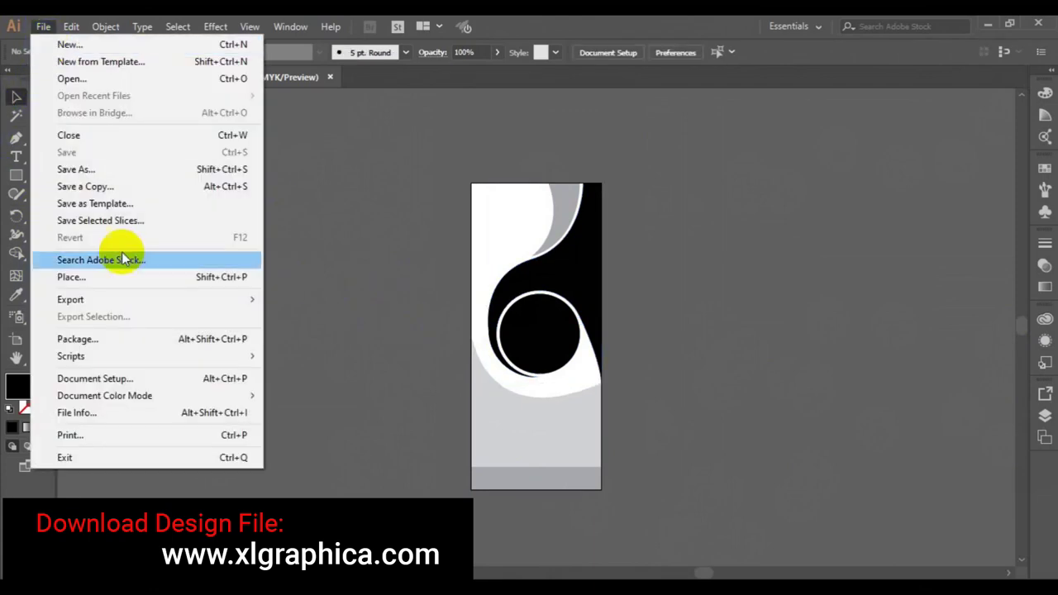
# Step: Place the smiling businesswoman-with-tablet photo from the freepik stockpoto folder
pyautogui.click(122, 270)
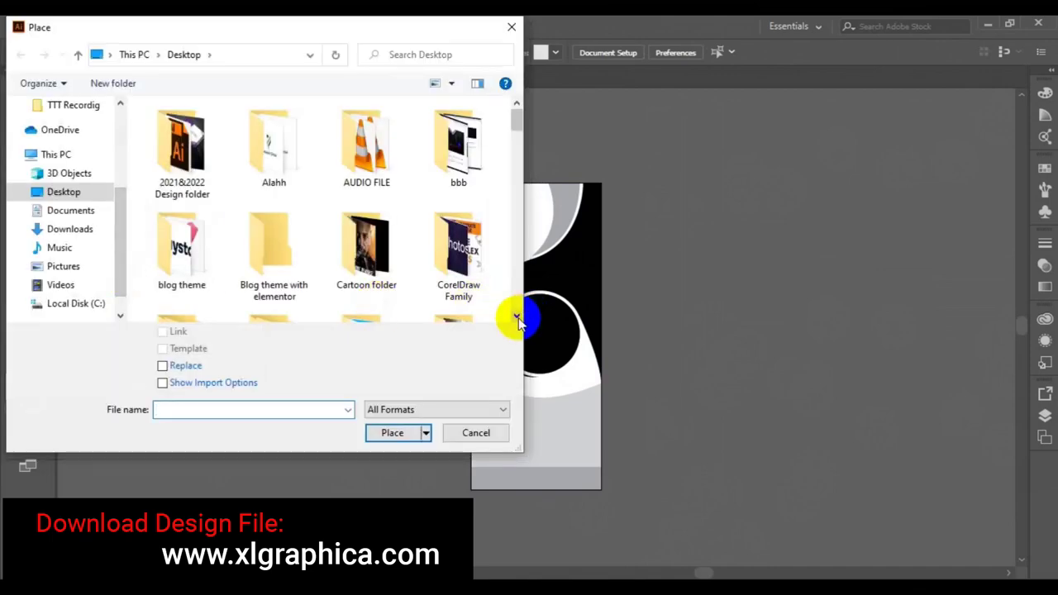
pyautogui.scroll(-1, 506, 318)
pyautogui.scroll(-1, 506, 318)
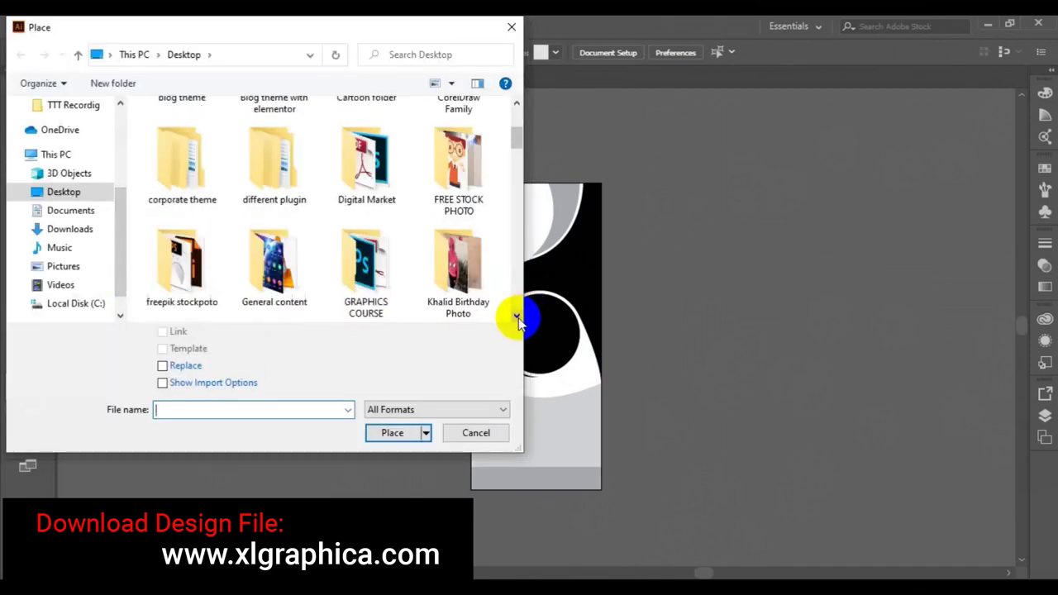
pyautogui.doubleClick(201, 273)
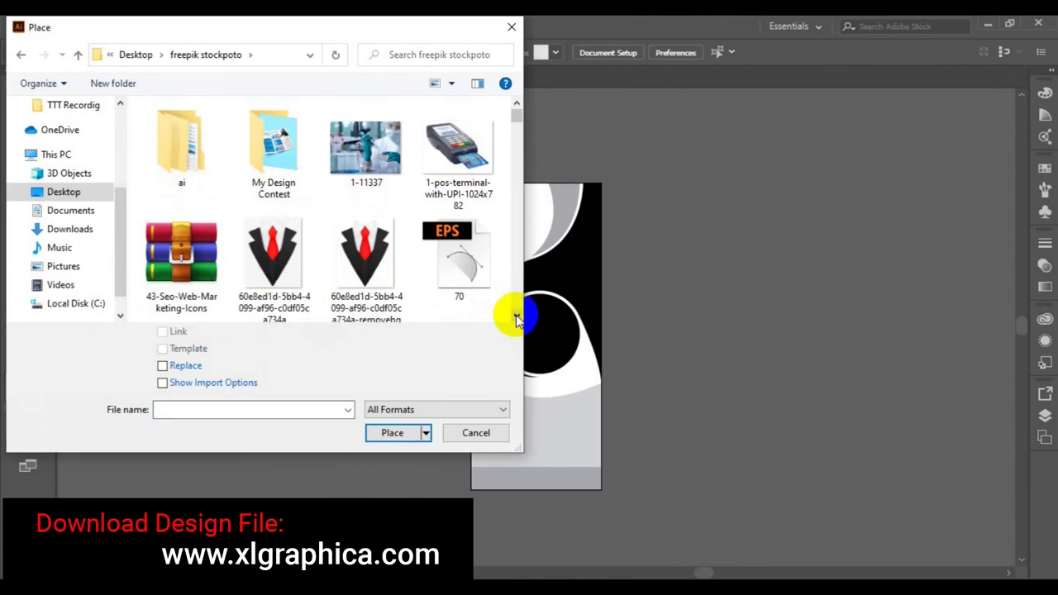
pyautogui.scroll(-2, 517, 320)
pyautogui.scroll(-2, 516, 320)
pyautogui.scroll(-2, 517, 320)
pyautogui.scroll(-2, 517, 320)
pyautogui.scroll(-2, 517, 320)
pyautogui.scroll(-2, 517, 320)
pyautogui.scroll(-2, 517, 320)
pyautogui.scroll(-1, 517, 320)
pyautogui.scroll(-2, 516, 320)
pyautogui.scroll(-2, 516, 321)
pyautogui.scroll(-2, 517, 320)
pyautogui.scroll(-2, 517, 320)
pyautogui.scroll(-2, 517, 320)
pyautogui.scroll(-2, 516, 320)
pyautogui.scroll(-2, 517, 320)
pyautogui.scroll(-2, 516, 320)
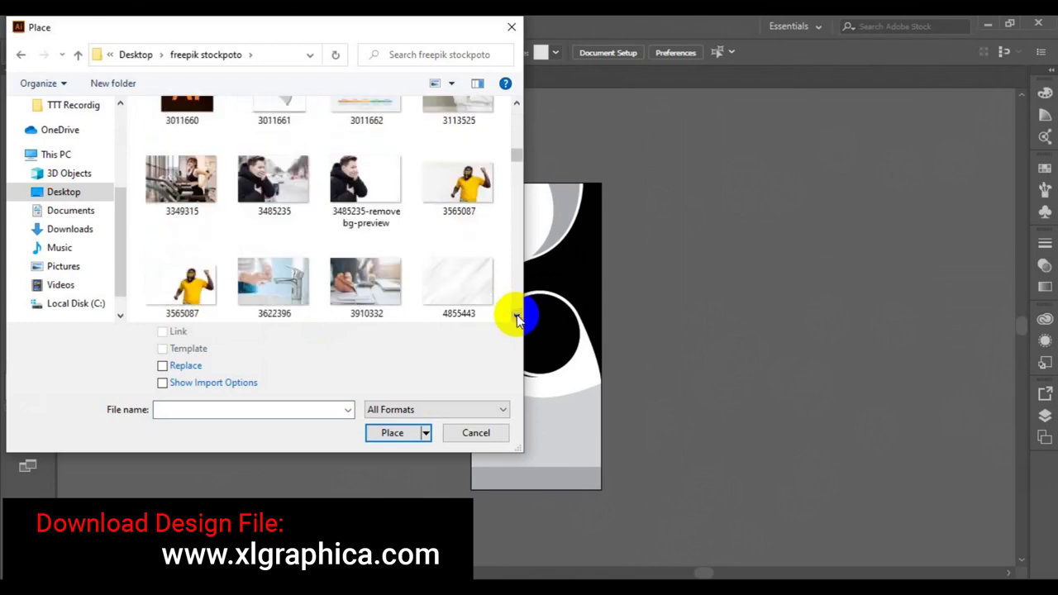
pyautogui.scroll(-2, 517, 320)
pyautogui.scroll(-2, 517, 320)
pyautogui.scroll(-2, 517, 320)
pyautogui.scroll(-2, 517, 320)
pyautogui.scroll(-2, 517, 320)
pyautogui.scroll(-2, 516, 320)
pyautogui.scroll(-2, 517, 320)
pyautogui.scroll(-2, 517, 320)
pyautogui.scroll(-2, 517, 320)
pyautogui.scroll(-2, 516, 320)
pyautogui.scroll(-2, 516, 320)
pyautogui.scroll(-2, 517, 320)
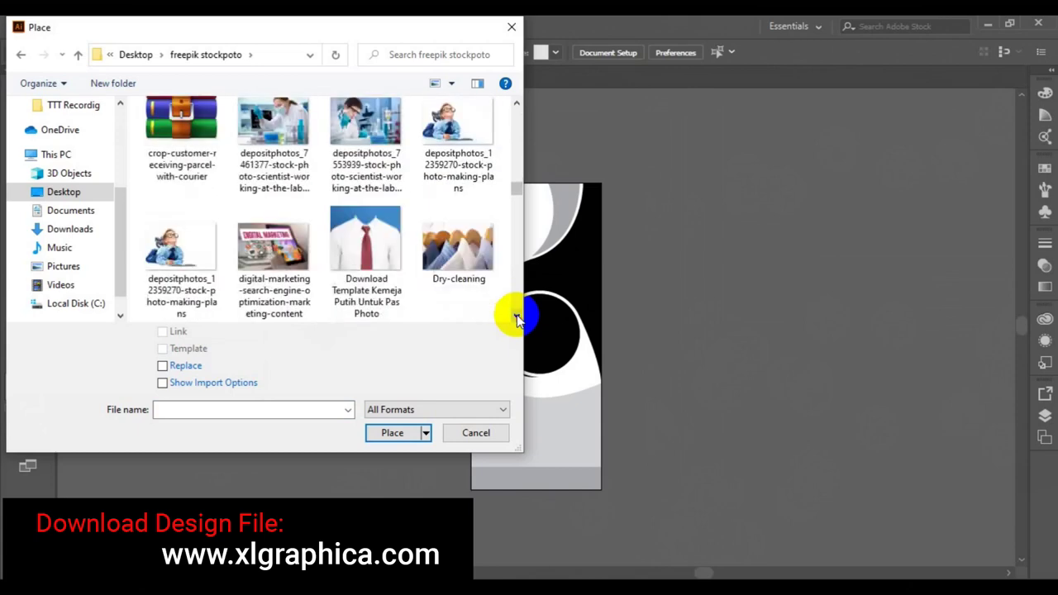
pyautogui.scroll(-2, 517, 320)
pyautogui.scroll(-2, 517, 320)
pyautogui.scroll(-2, 517, 320)
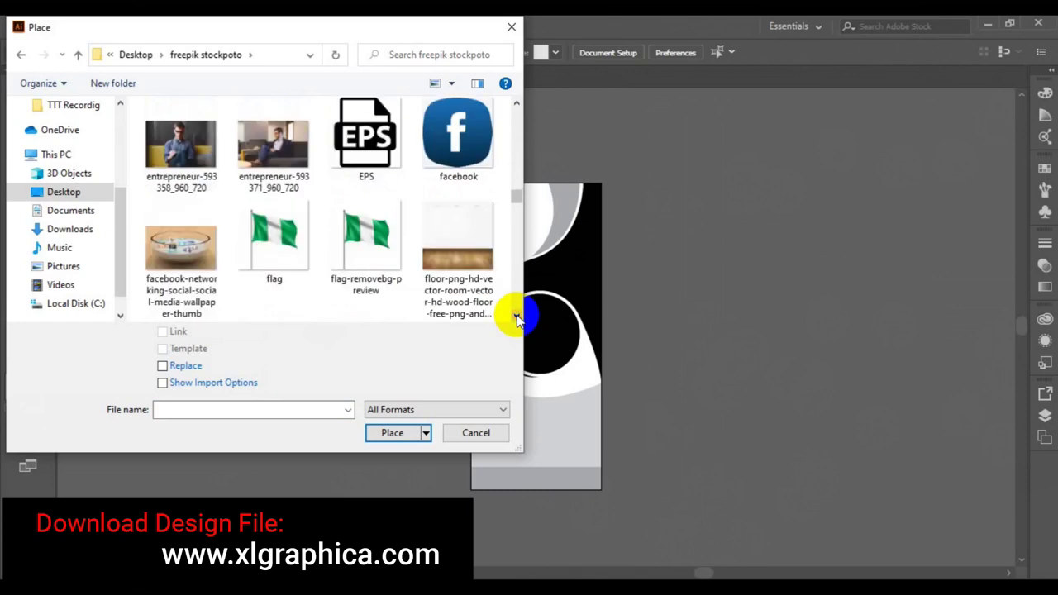
pyautogui.scroll(-2, 516, 320)
pyautogui.scroll(-3, 517, 320)
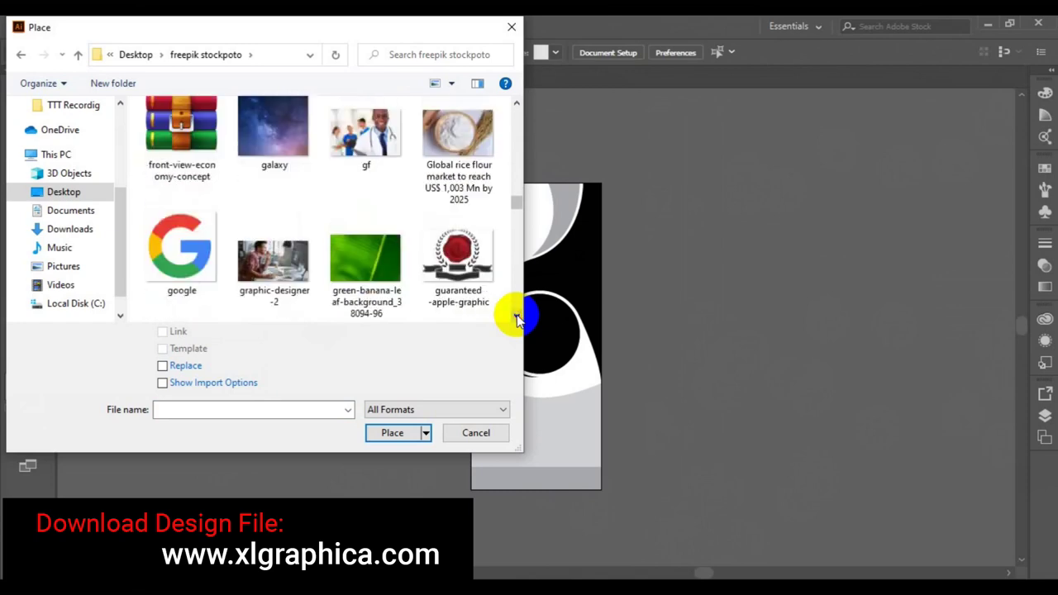
pyautogui.scroll(-2, 517, 320)
pyautogui.scroll(-2, 517, 320)
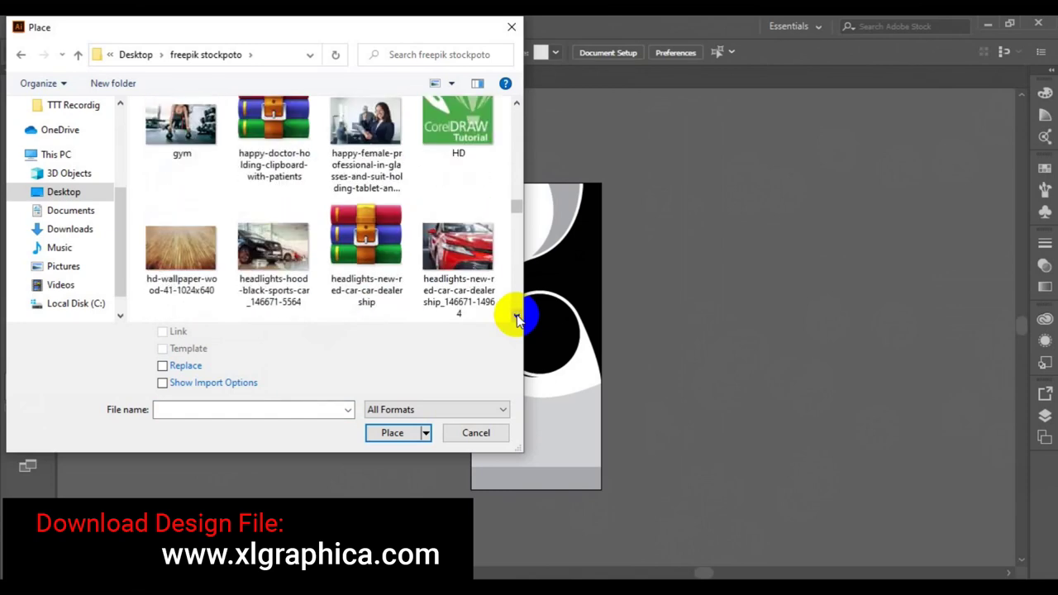
pyautogui.click(367, 157)
pyautogui.click(392, 432)
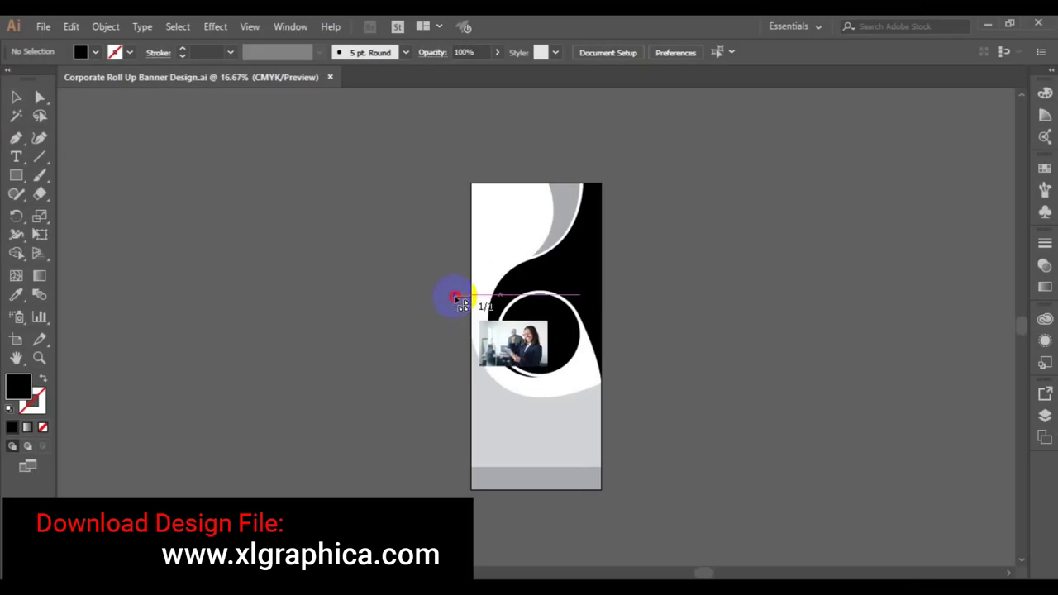
# Step: Drag the office photo over the circle mid-banner and send it behind the swoop shapes
pyautogui.moveTo(455, 296); pyautogui.dragTo(590, 382)
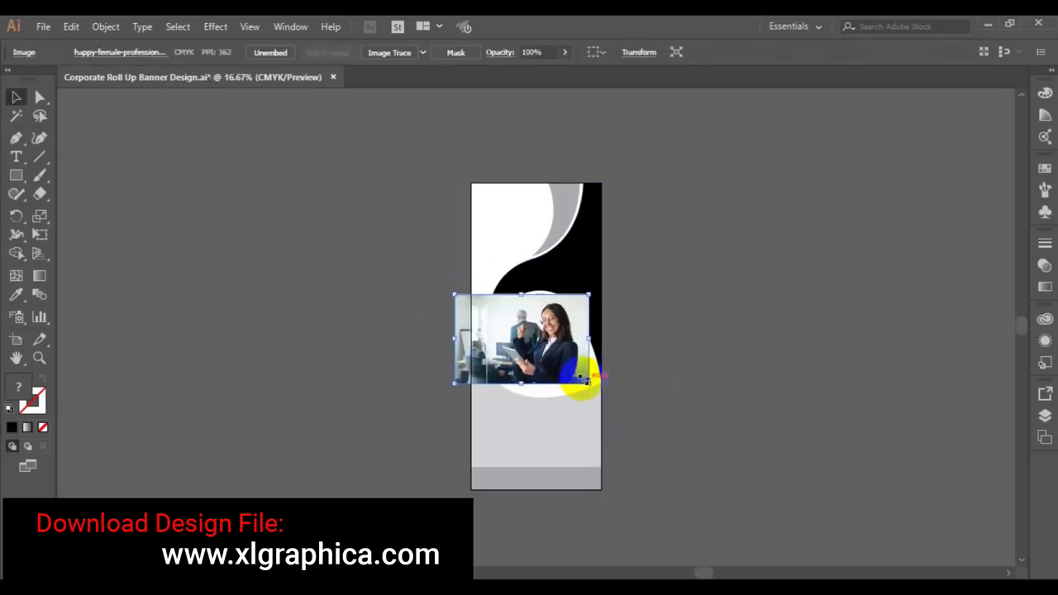
pyautogui.rightClick(552, 363)
pyautogui.moveTo(590, 470)
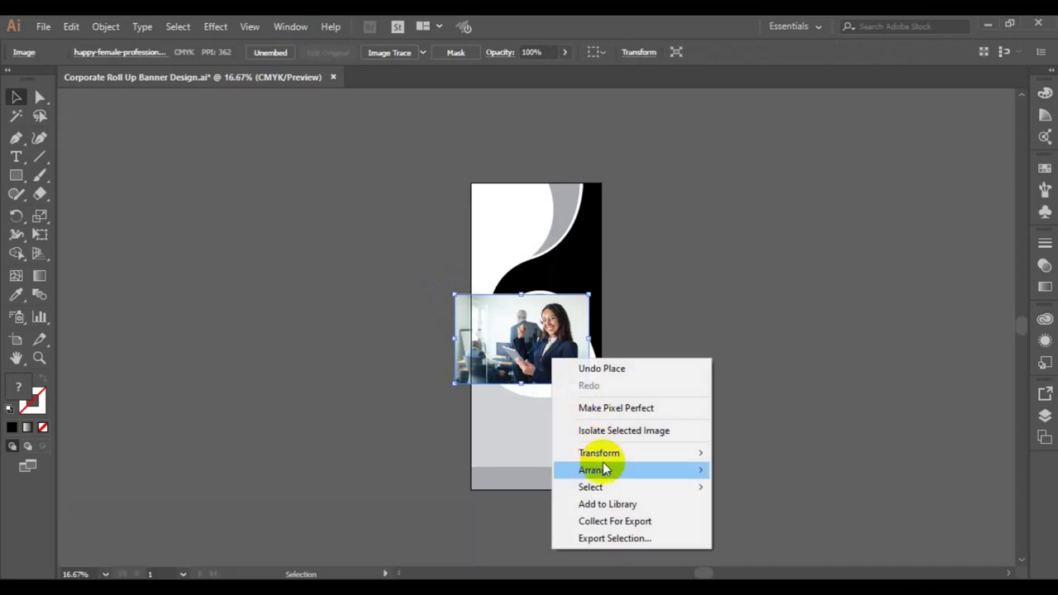
pyautogui.click(757, 521)
pyautogui.click(791, 307)
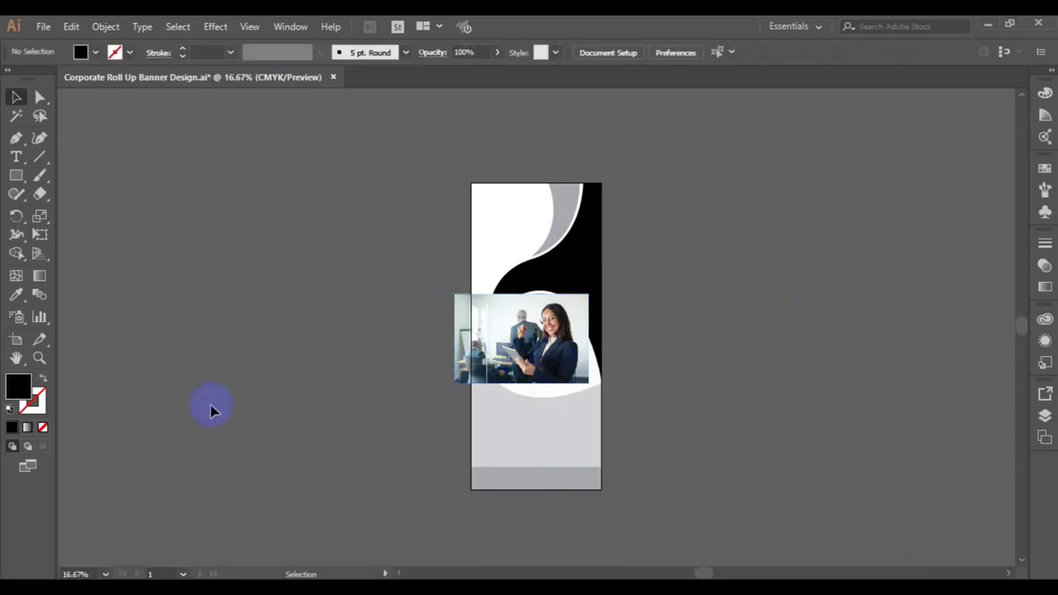
# Step: Shift the photo left over the circle and bring the circle in front of it
pyautogui.moveTo(495, 343); pyautogui.dragTo(480, 346)
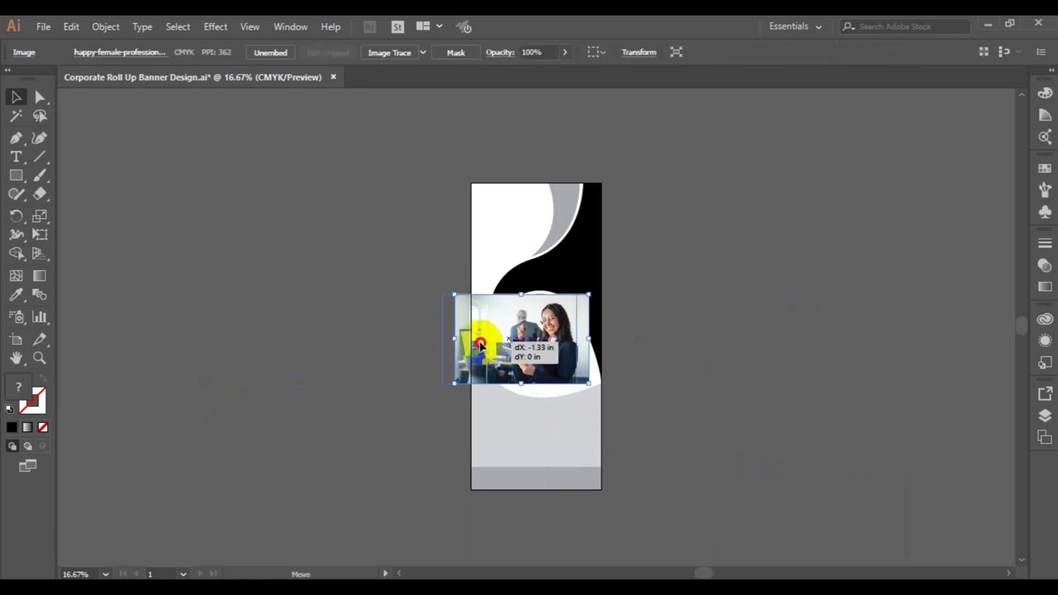
pyautogui.moveTo(480, 346); pyautogui.dragTo(480, 347)
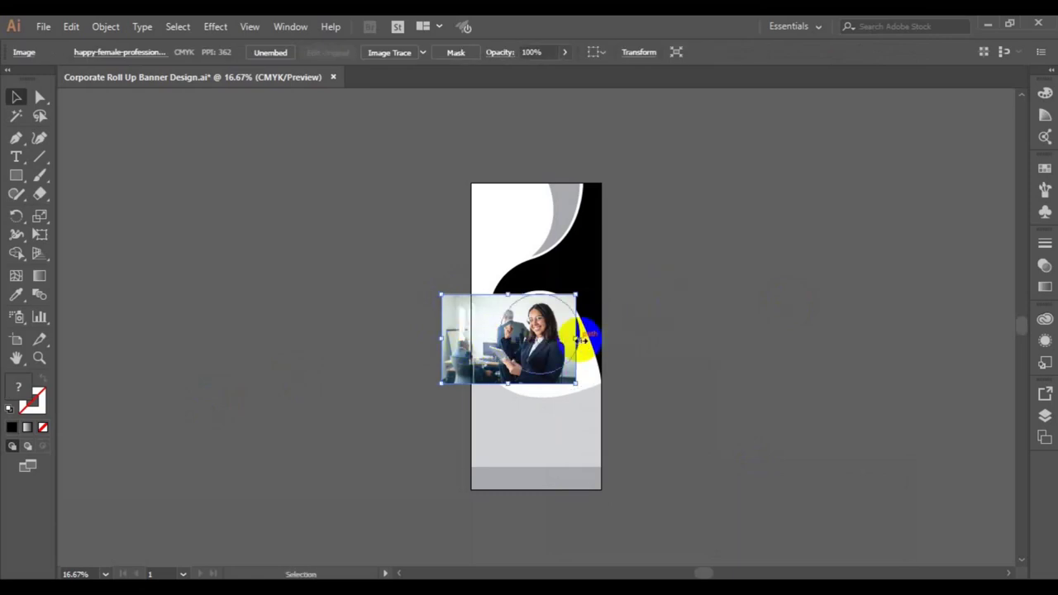
pyautogui.click(628, 342)
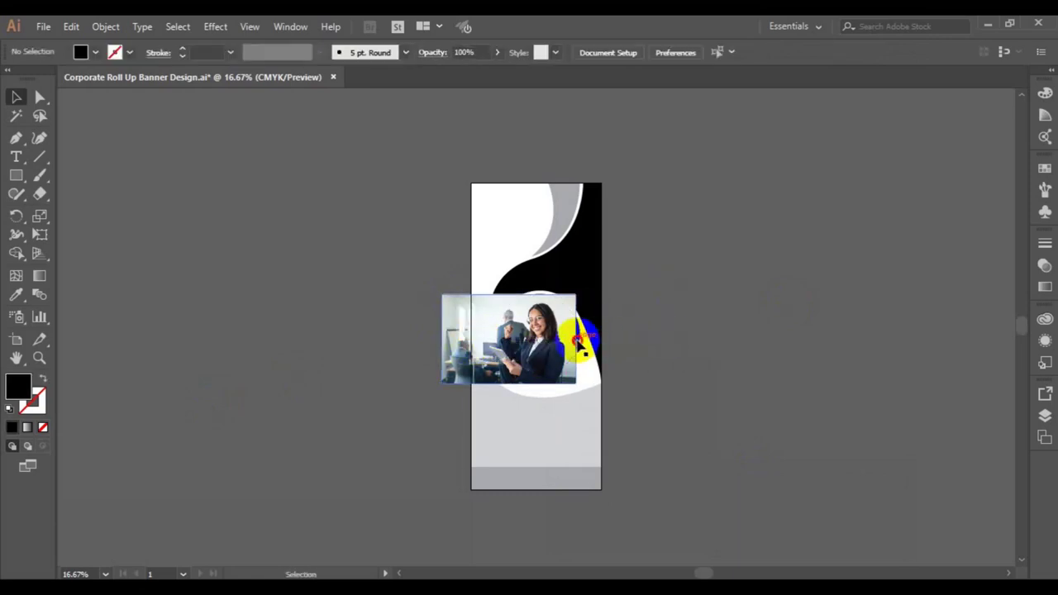
pyautogui.click(662, 344)
pyautogui.click(580, 342)
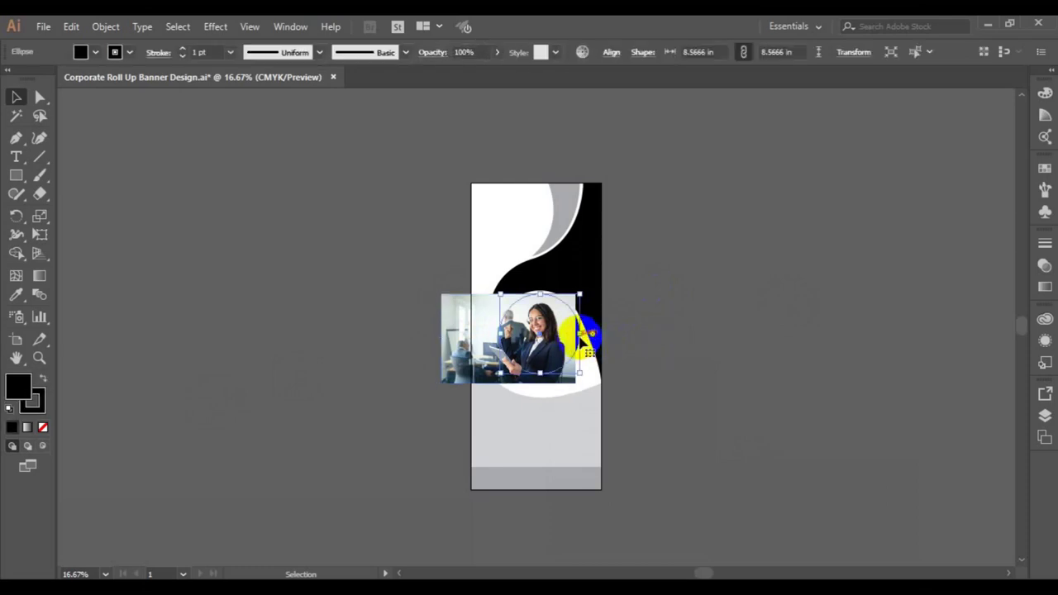
pyautogui.rightClick(580, 342)
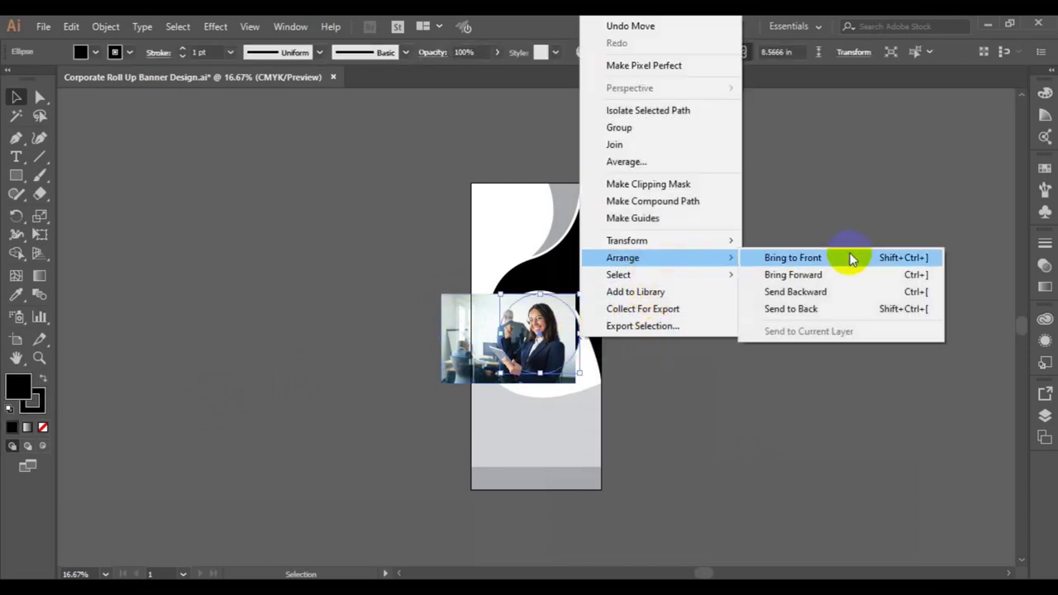
pyautogui.click(850, 255)
# Step: Nudge the photo slightly right under the circle and select the circle with it
pyautogui.click(472, 373)
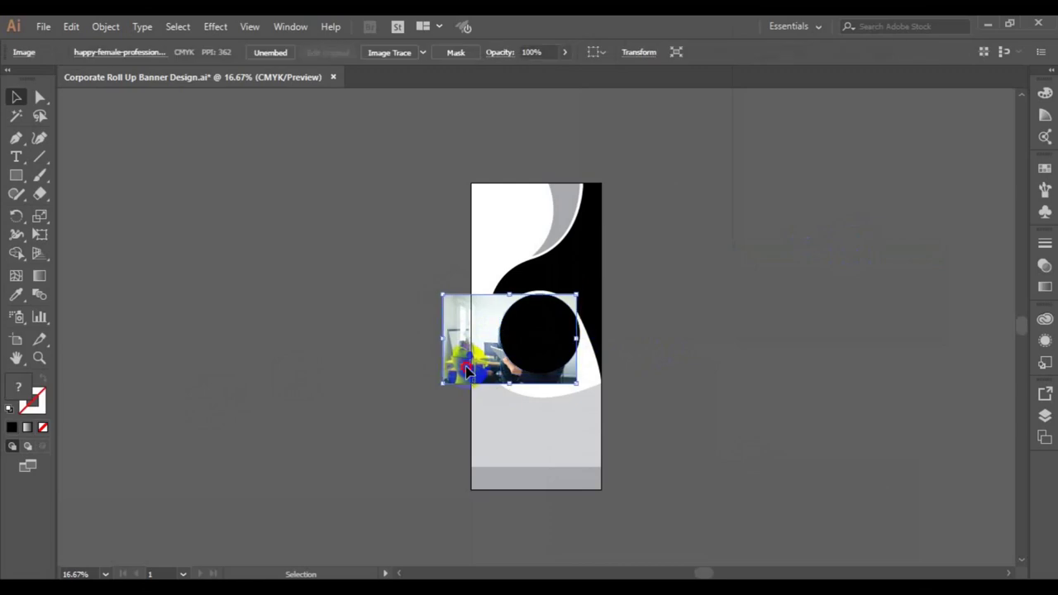
pyautogui.moveTo(471, 372); pyautogui.dragTo(474, 374)
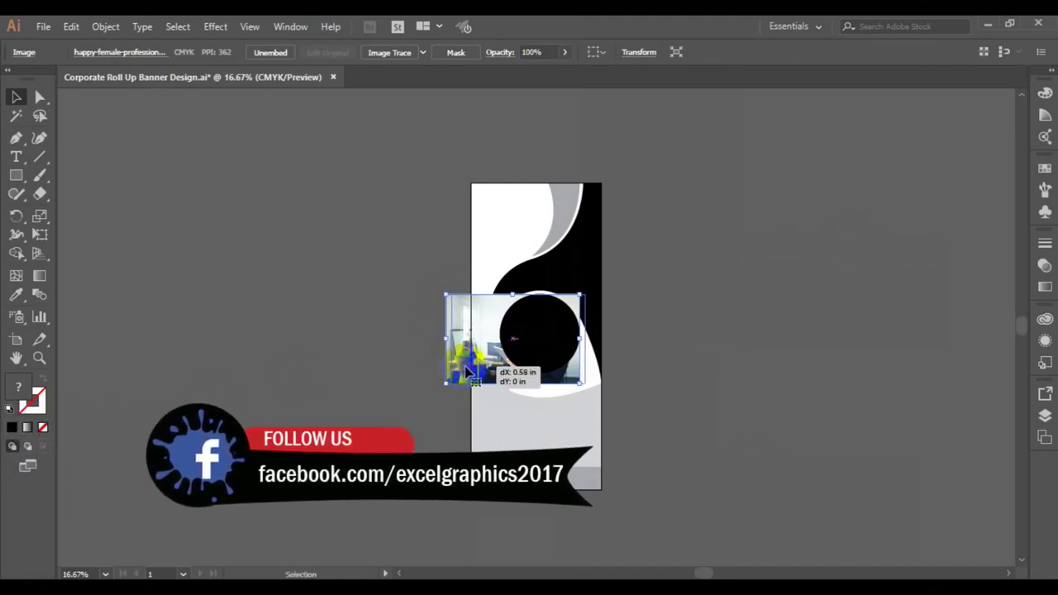
pyautogui.moveTo(472, 369); pyautogui.dragTo(478, 369)
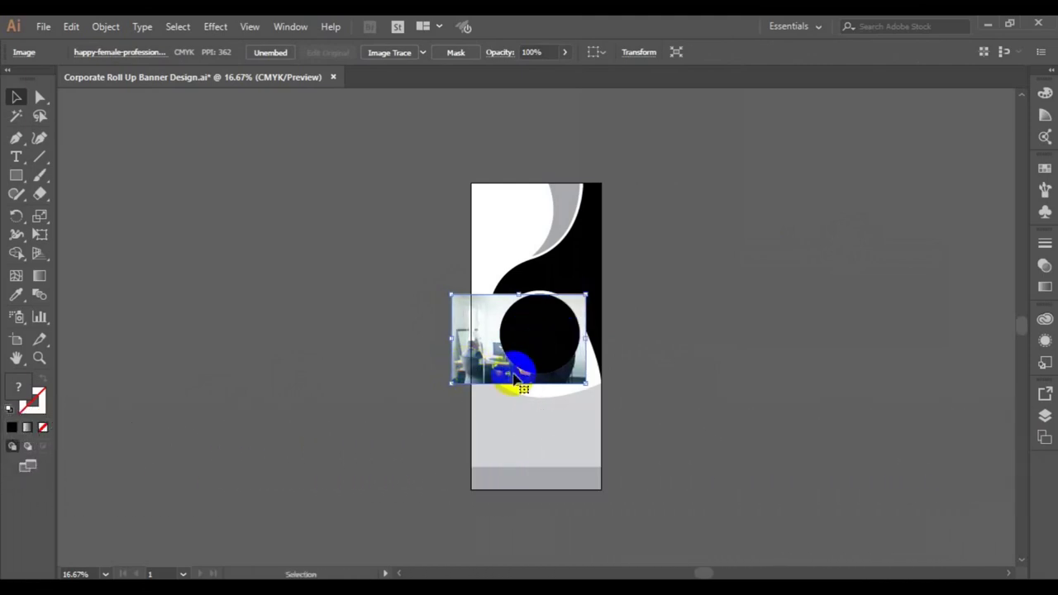
pyautogui.keyDown('shift'); pyautogui.click(537, 354); pyautogui.keyUp('shift')
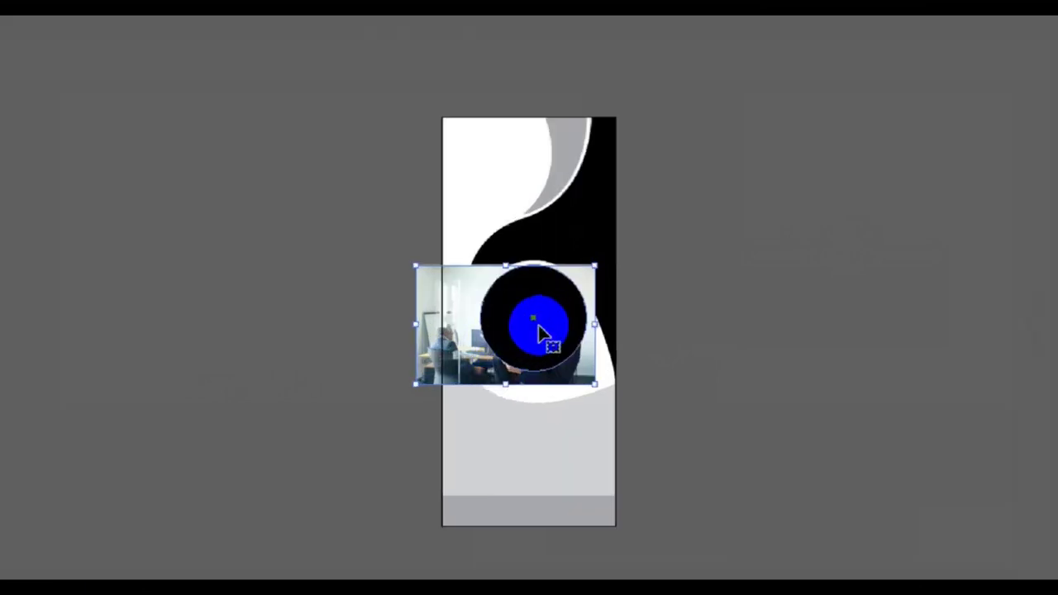
# Step: Make a clipping mask cropping the photo to the circle, then save the file
pyautogui.rightClick(539, 327)
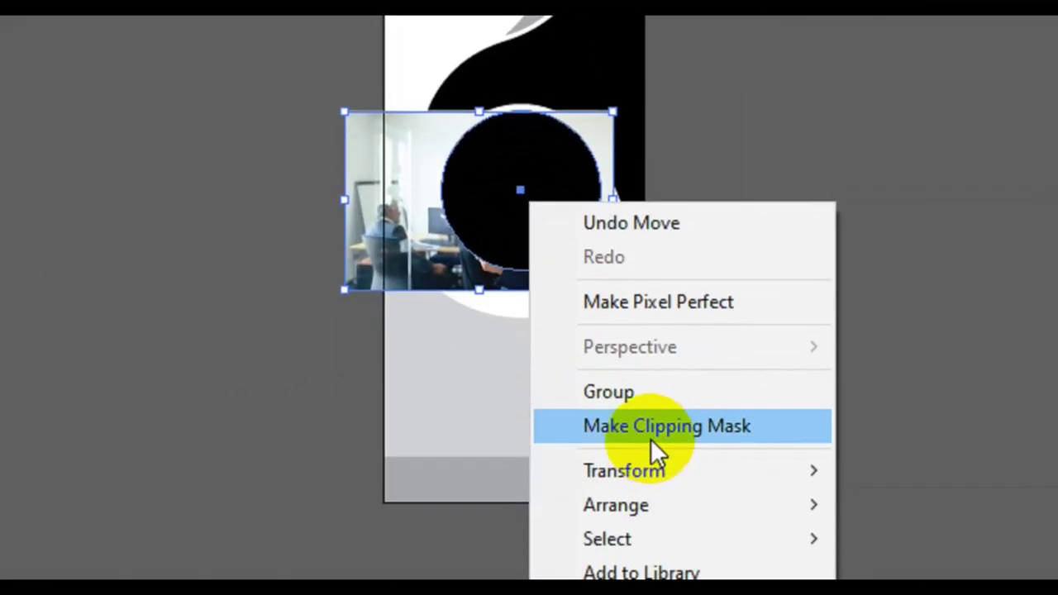
pyautogui.click(650, 439)
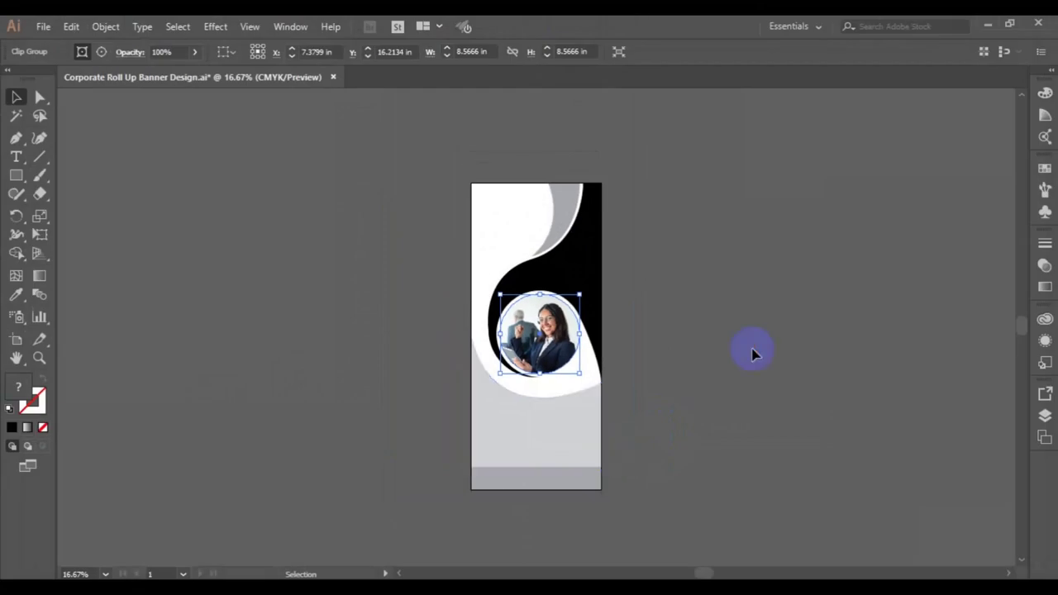
pyautogui.click(753, 354)
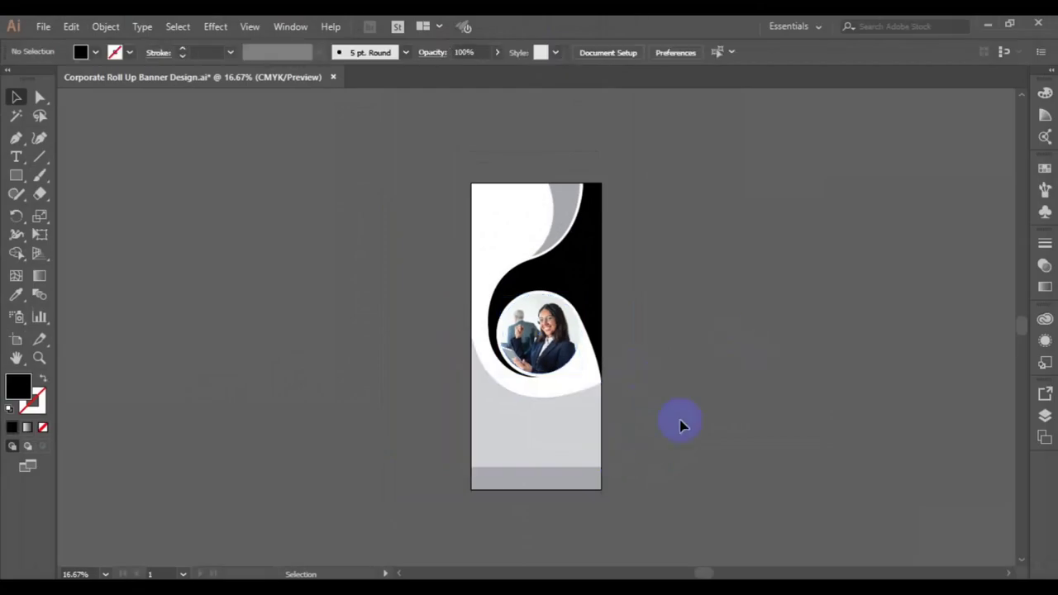
pyautogui.hotkey('ctrl', 's')
pyautogui.click(597, 299)
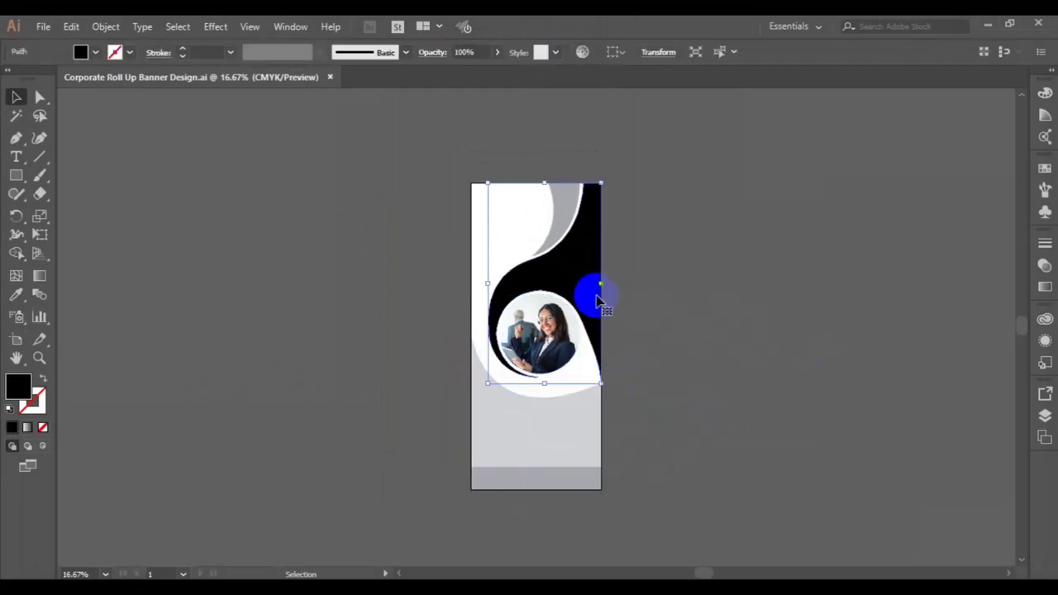
# Step: Fill the swoop with a linear gradient and set both stops to shades of green
pyautogui.click(27, 429)
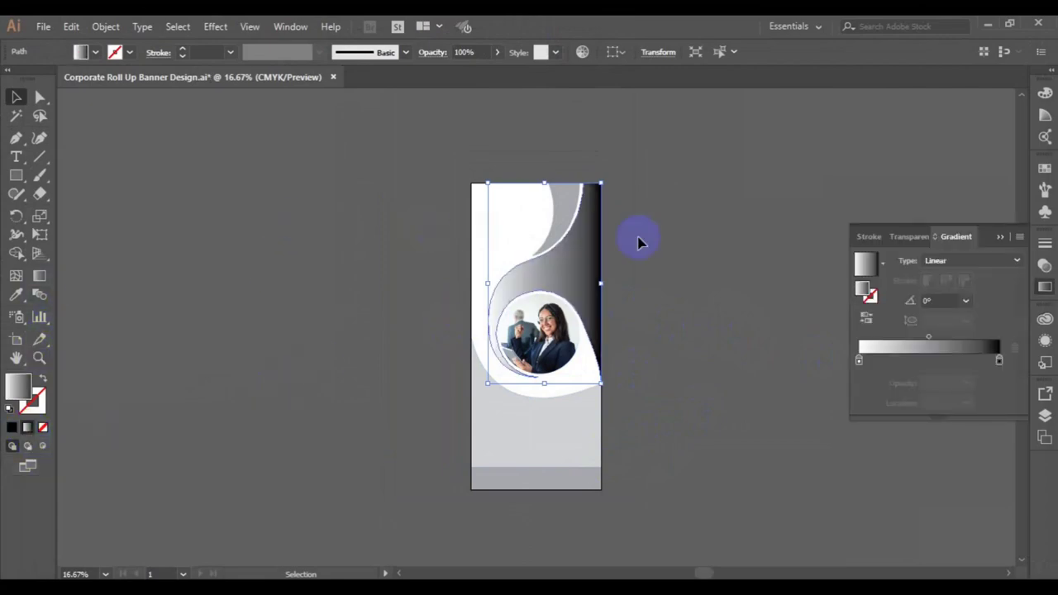
pyautogui.click(859, 360)
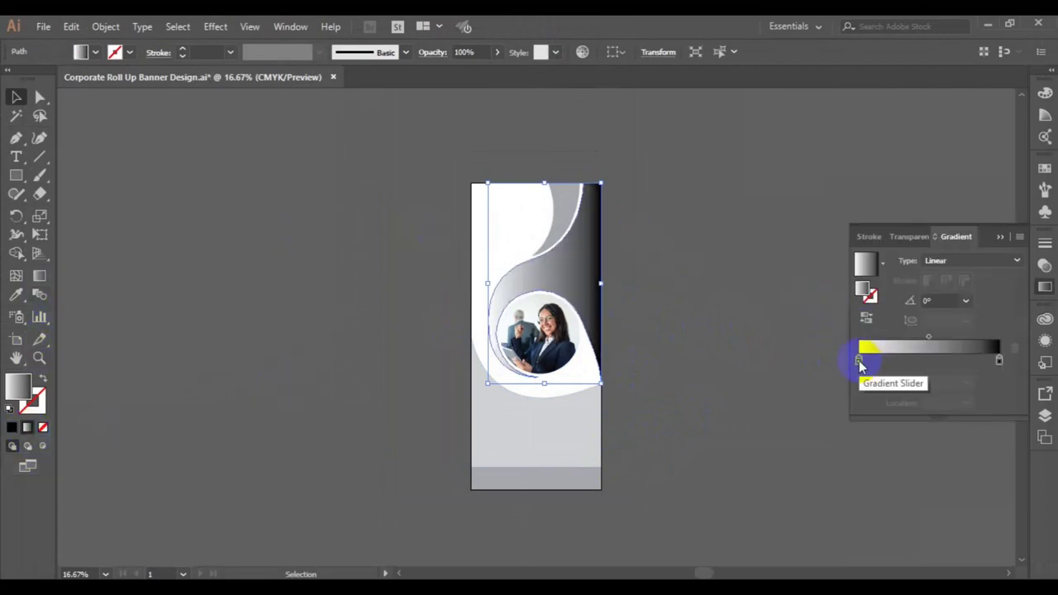
pyautogui.doubleClick(859, 361)
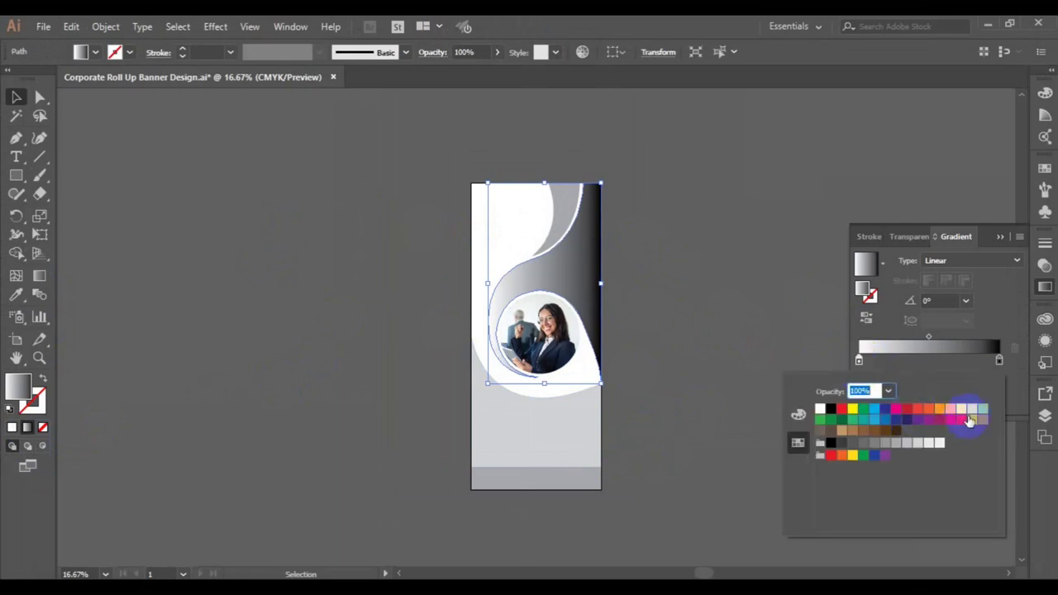
pyautogui.click(822, 422)
pyautogui.click(829, 421)
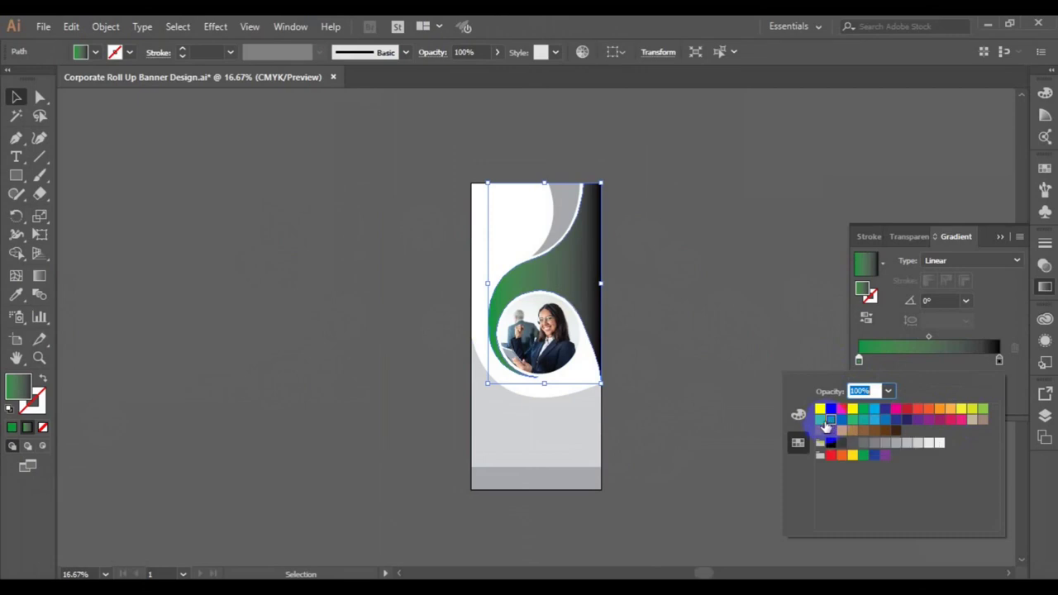
pyautogui.click(983, 412)
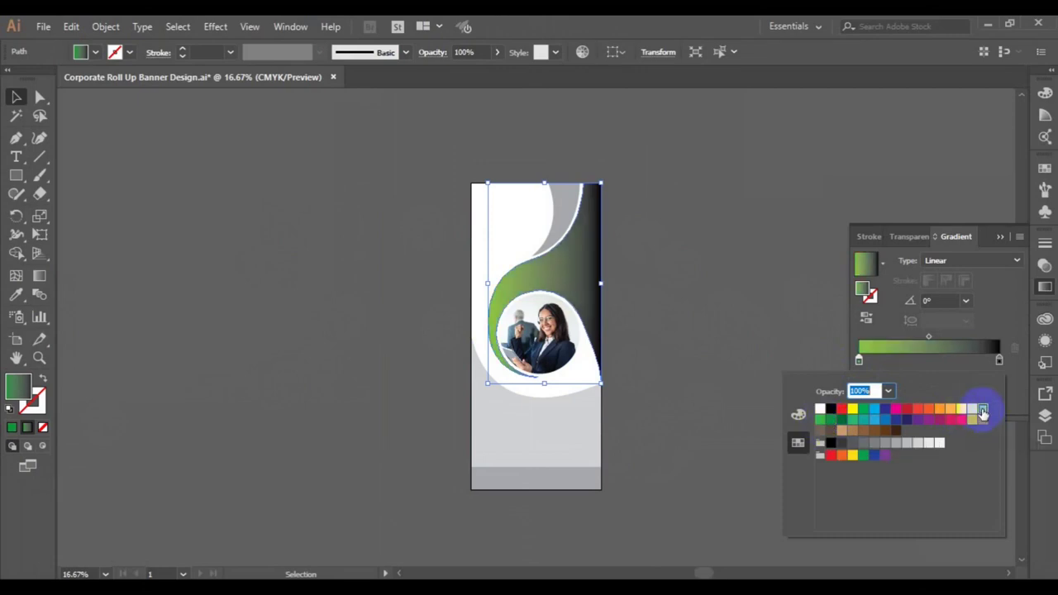
pyautogui.click(999, 362)
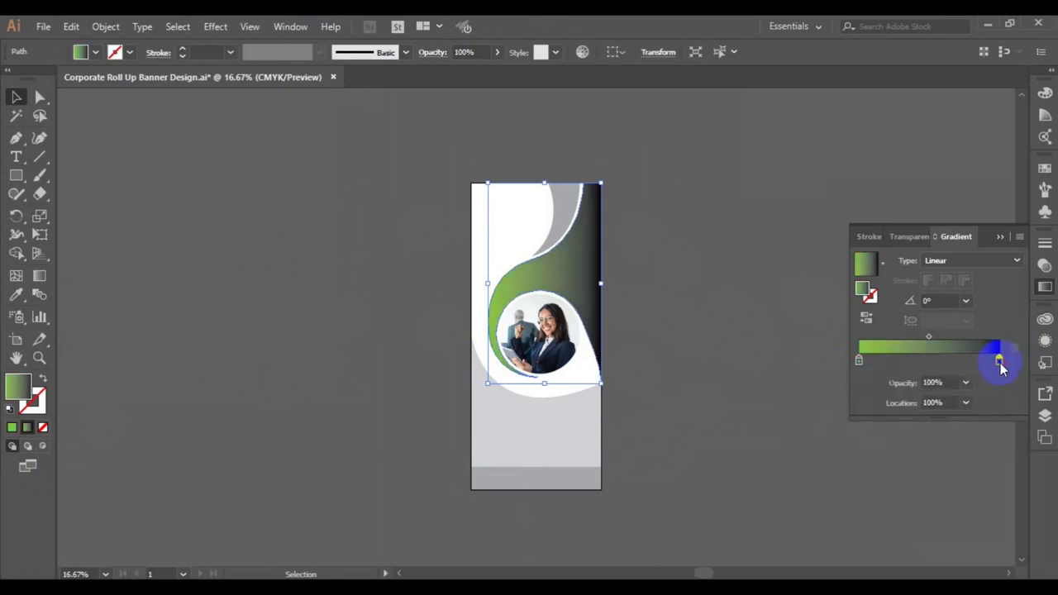
pyautogui.doubleClick(999, 361)
pyautogui.click(822, 423)
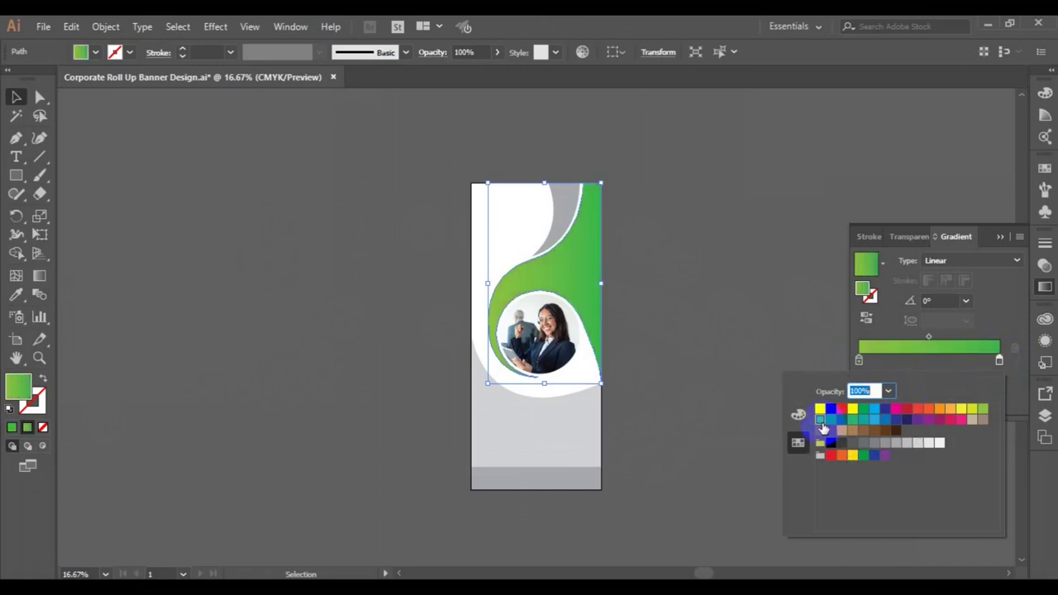
pyautogui.click(830, 422)
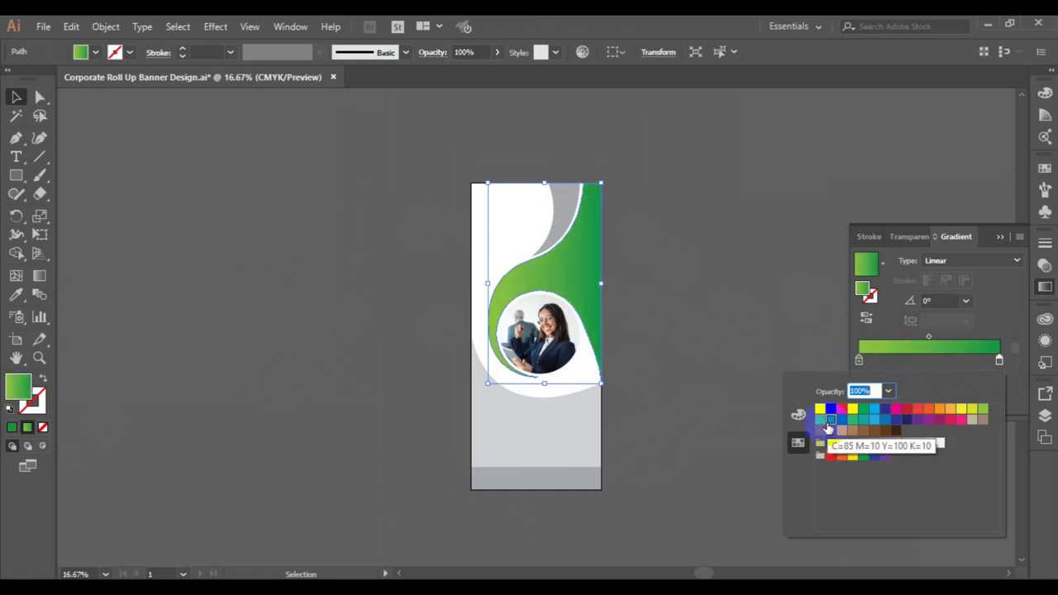
# Step: Refine the stops: light yellow-green on the left, darker green on the right
pyautogui.click(859, 363)
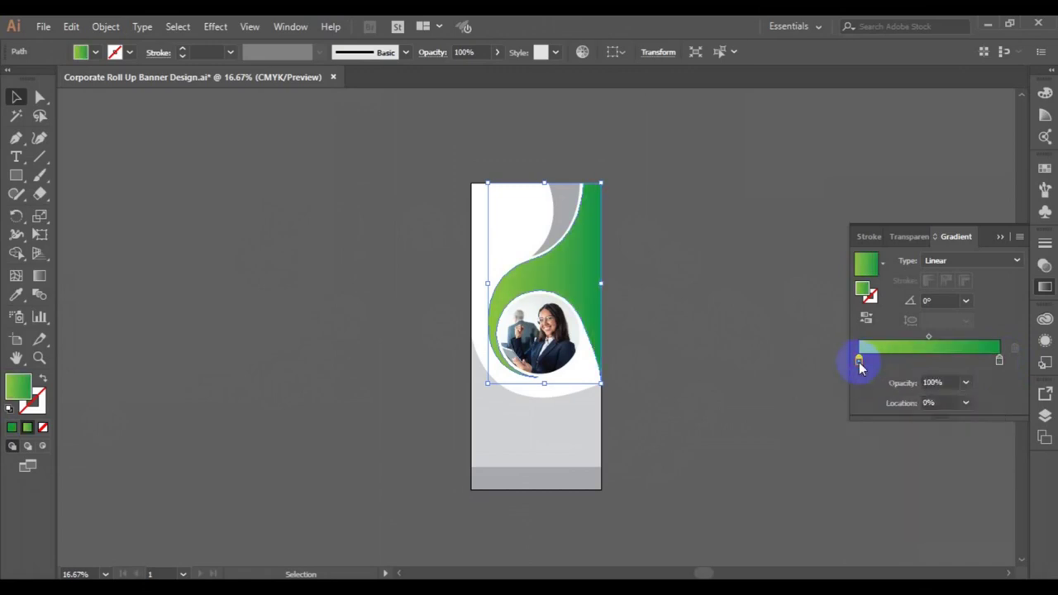
pyautogui.doubleClick(859, 361)
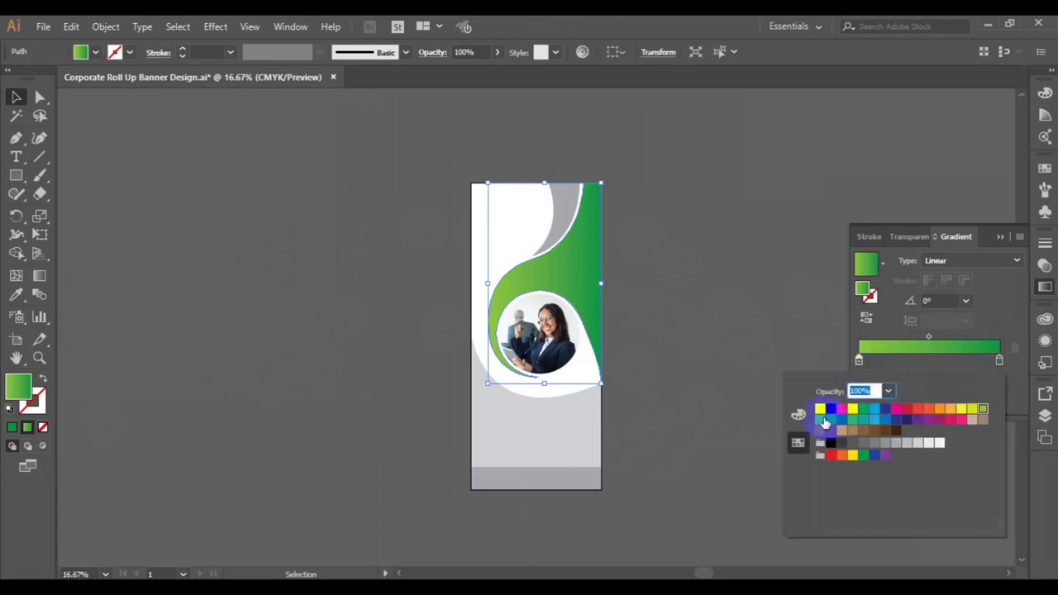
pyautogui.click(824, 423)
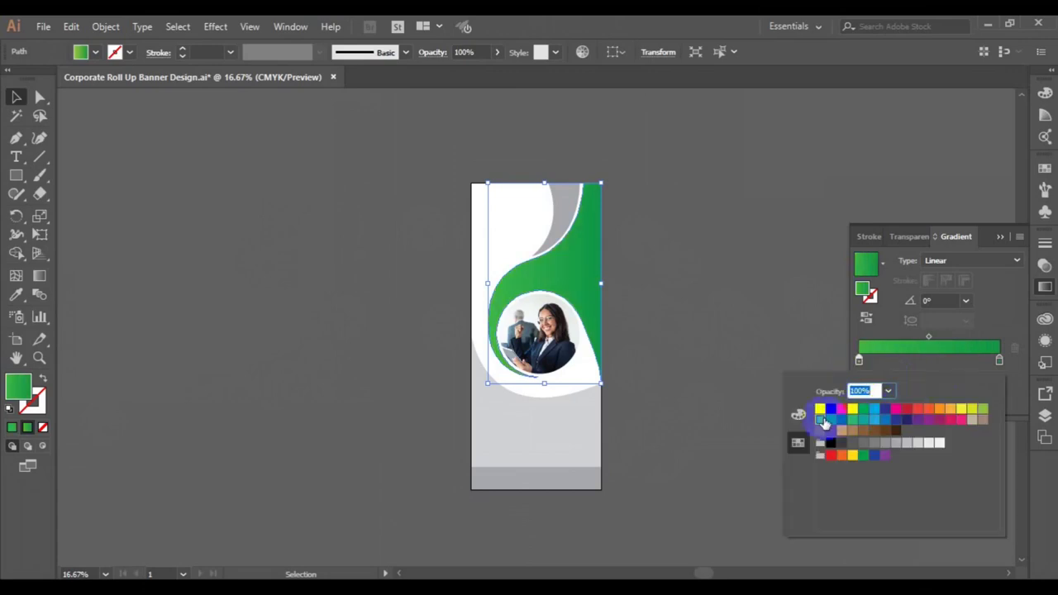
pyautogui.click(983, 410)
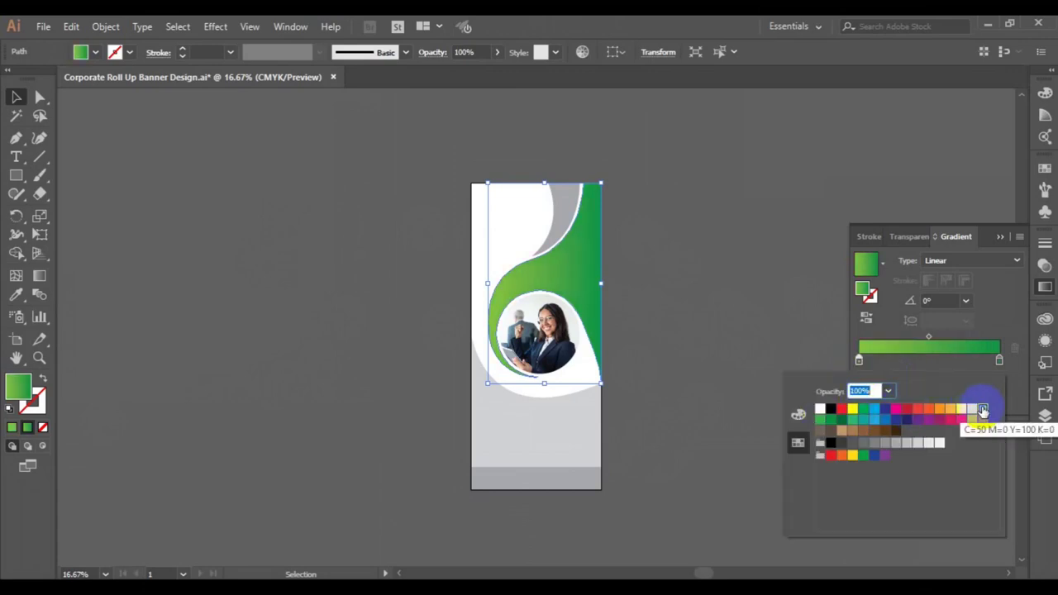
pyautogui.click(1000, 362)
pyautogui.doubleClick(1000, 361)
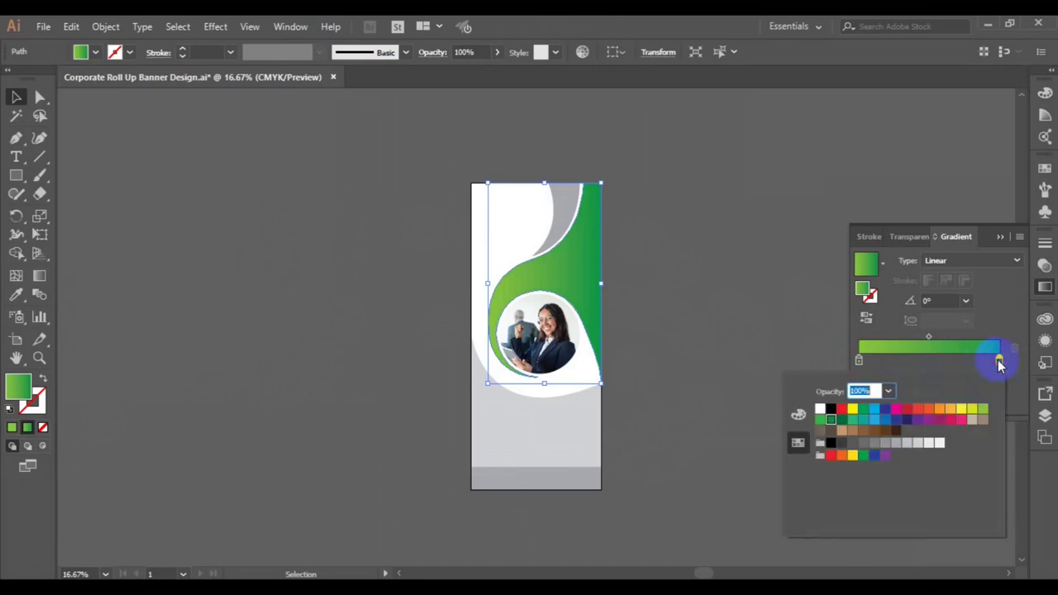
pyautogui.click(840, 423)
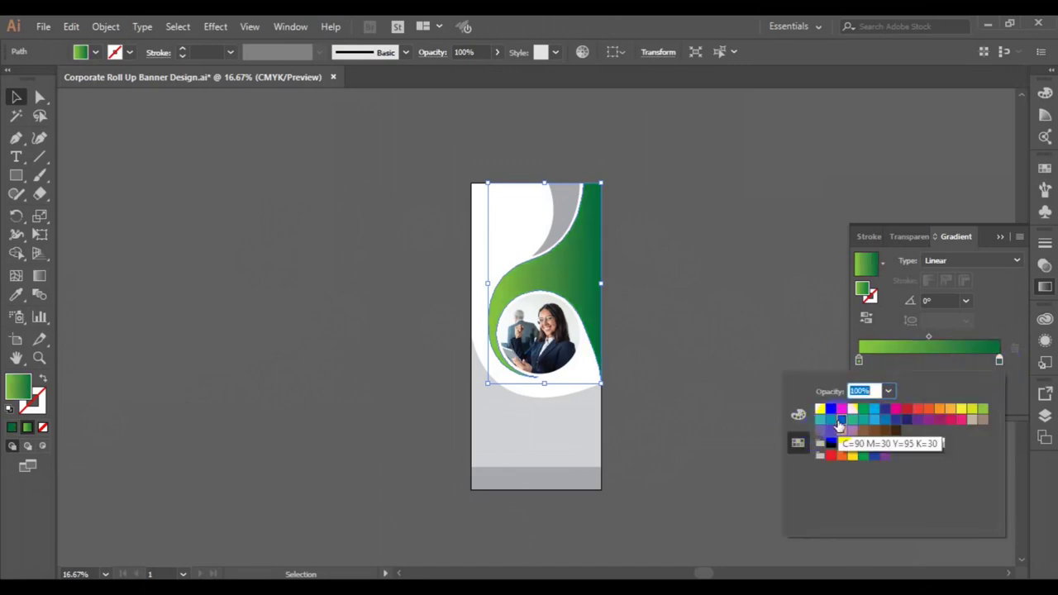
pyautogui.click(832, 424)
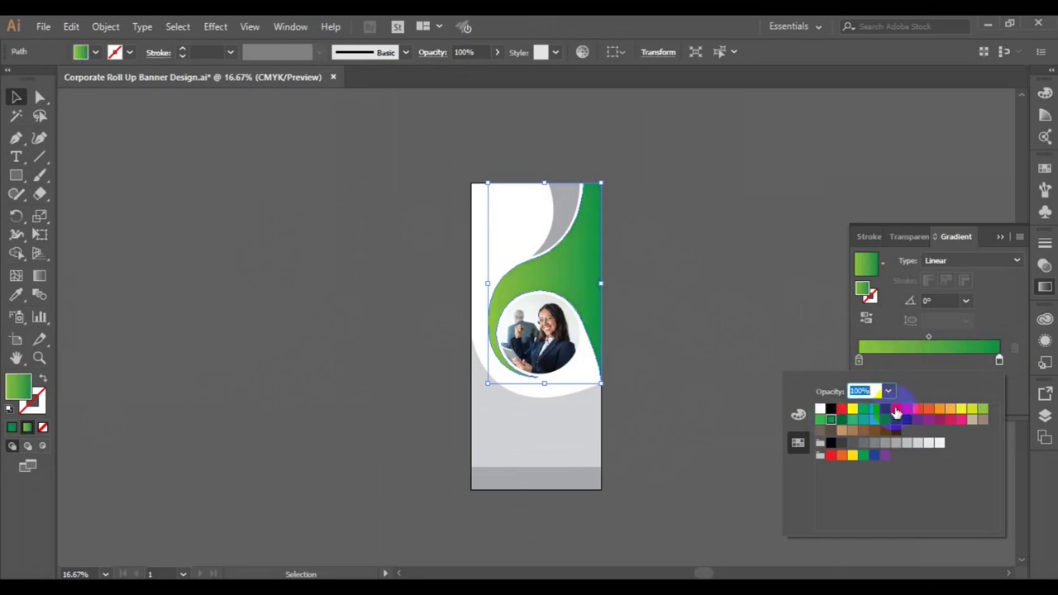
pyautogui.click(896, 411)
pyautogui.click(832, 422)
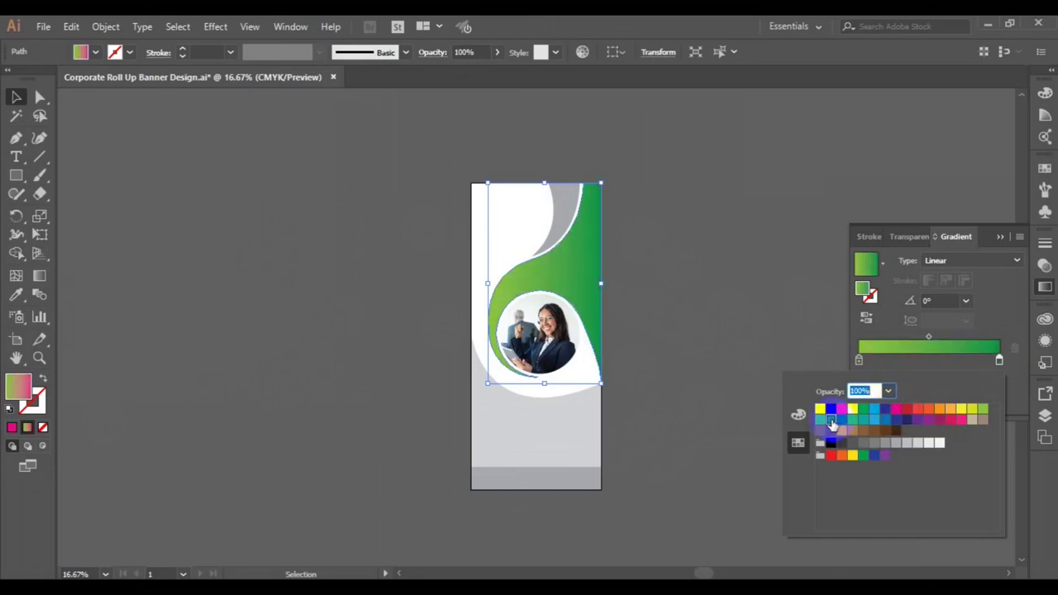
pyautogui.click(716, 361)
pyautogui.click(718, 364)
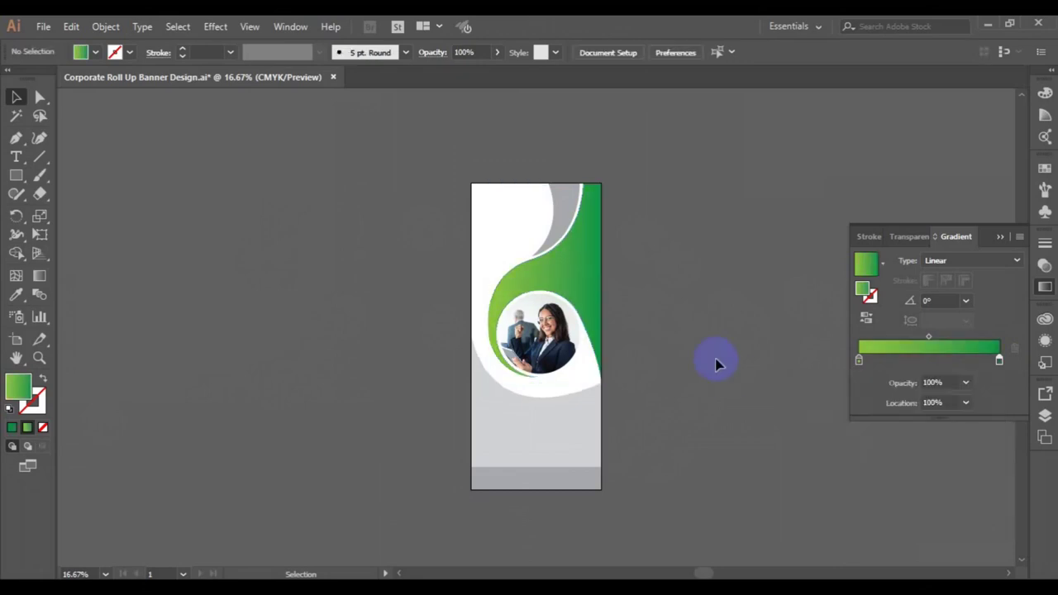
# Step: Give the bottom grey strip a solid green fill from the Control bar, then zoom in
pyautogui.click(645, 304)
pyautogui.click(528, 473)
pyautogui.click(94, 51)
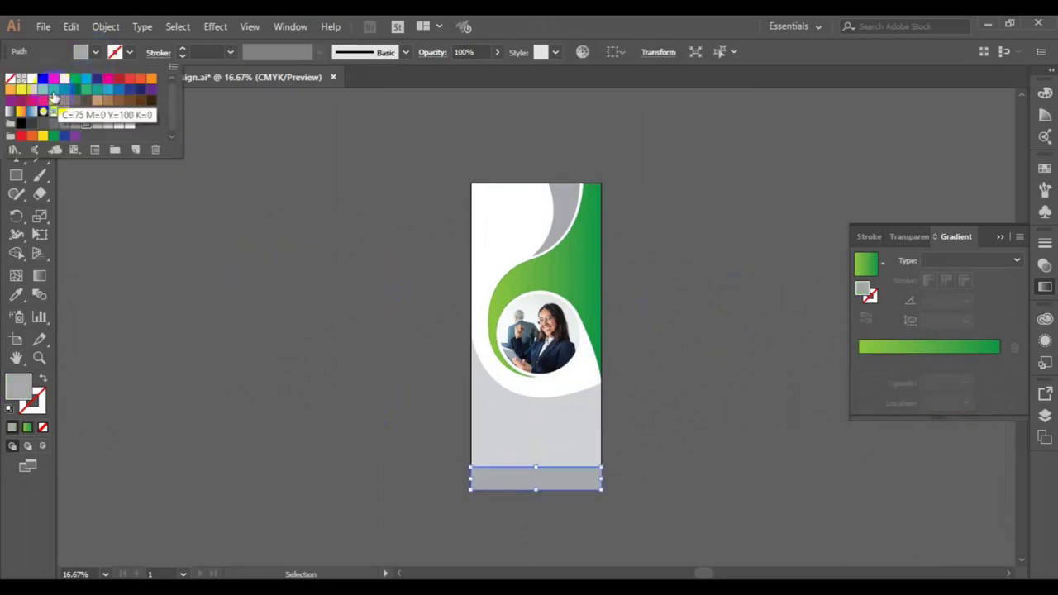
pyautogui.click(53, 97)
pyautogui.click(171, 245)
pyautogui.click(227, 306)
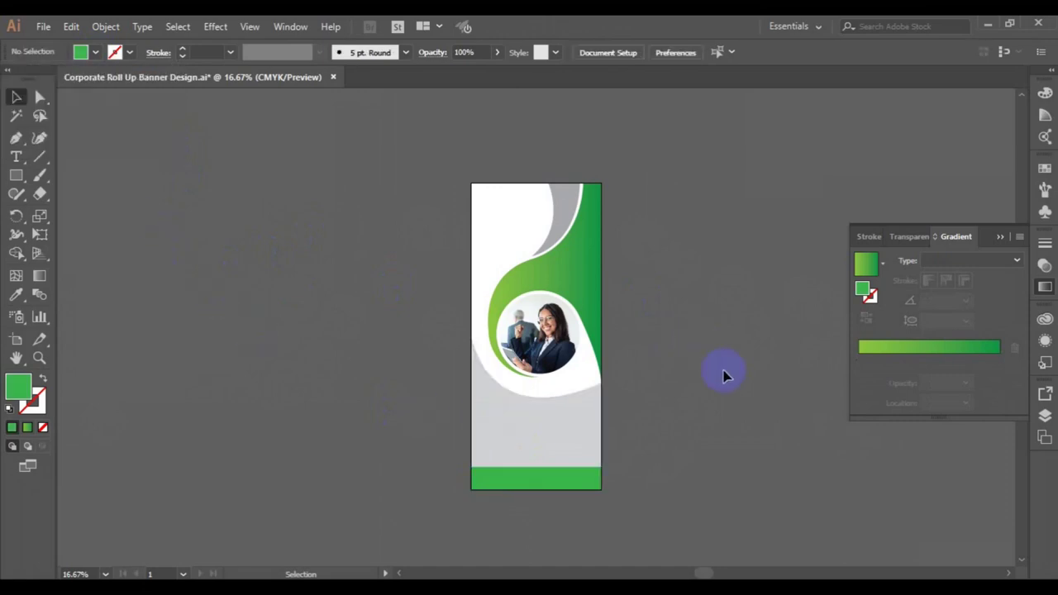
pyautogui.hotkey('ctrl', '+')
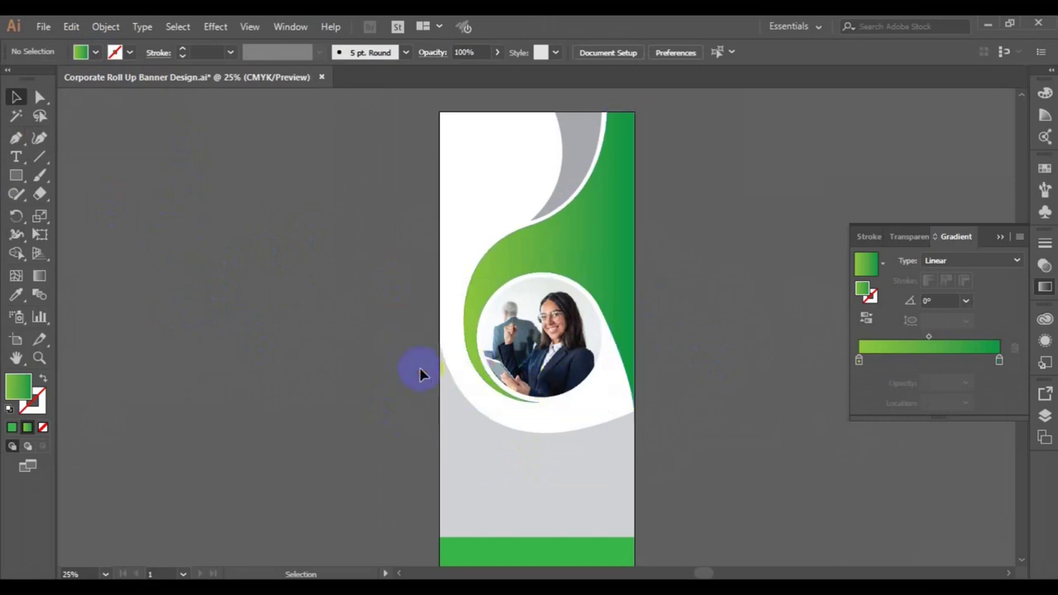
# Step: With Direct Selection, nudge the swoop's inner-curve anchor beside the photo slightly left
pyautogui.click(476, 376)
pyautogui.click(40, 96)
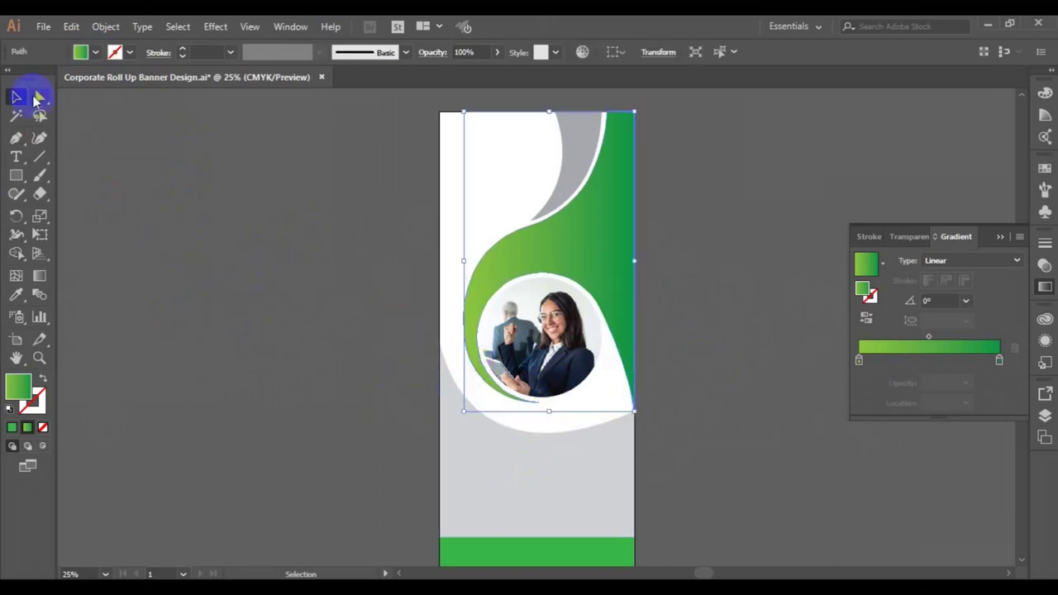
pyautogui.click(468, 339)
pyautogui.click(465, 332)
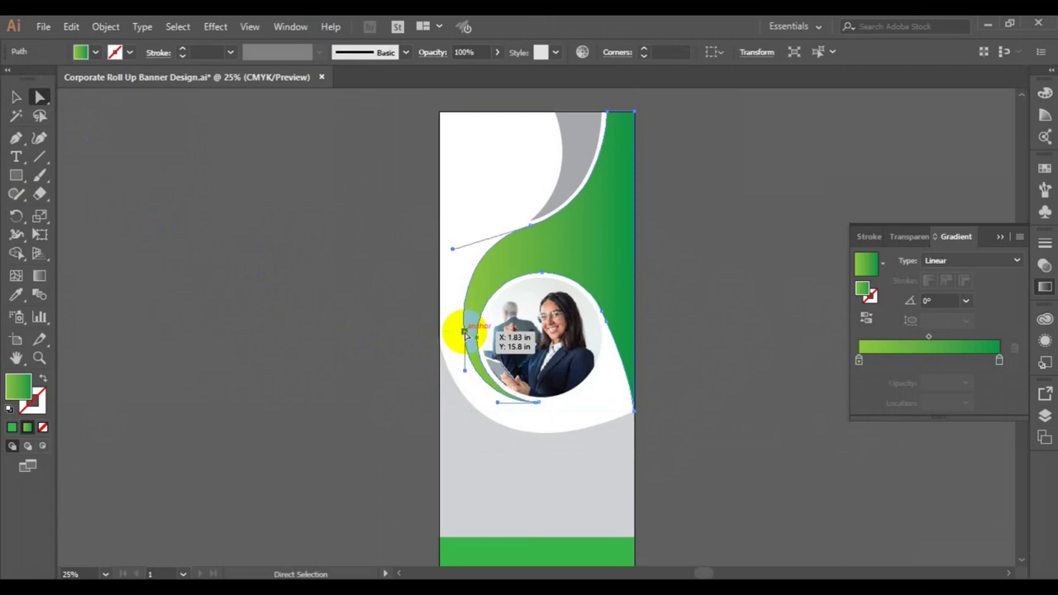
pyautogui.moveTo(467, 332); pyautogui.dragTo(466, 334)
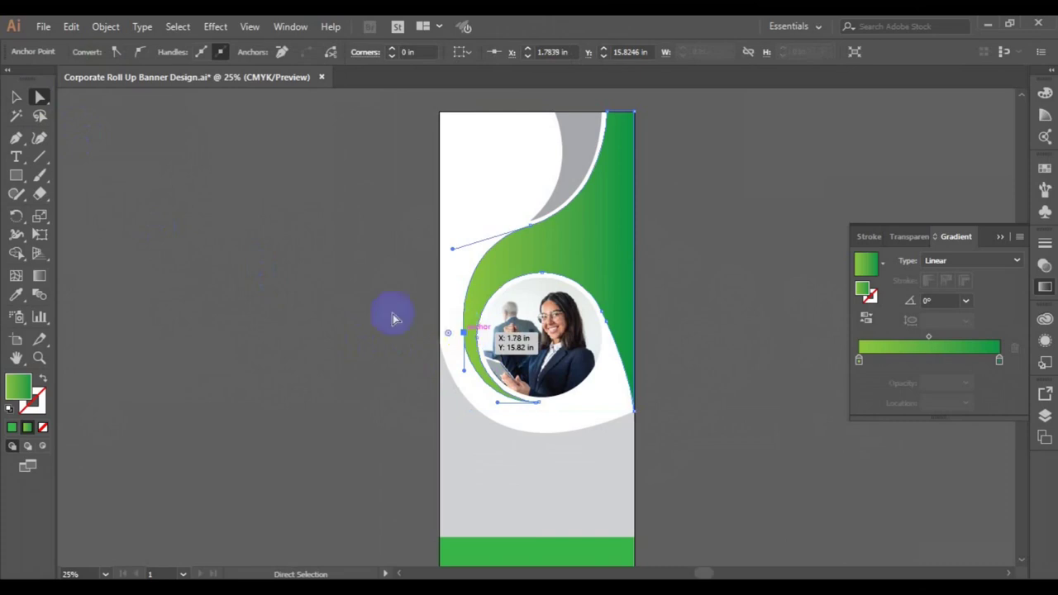
pyautogui.click(16, 97)
pyautogui.click(172, 286)
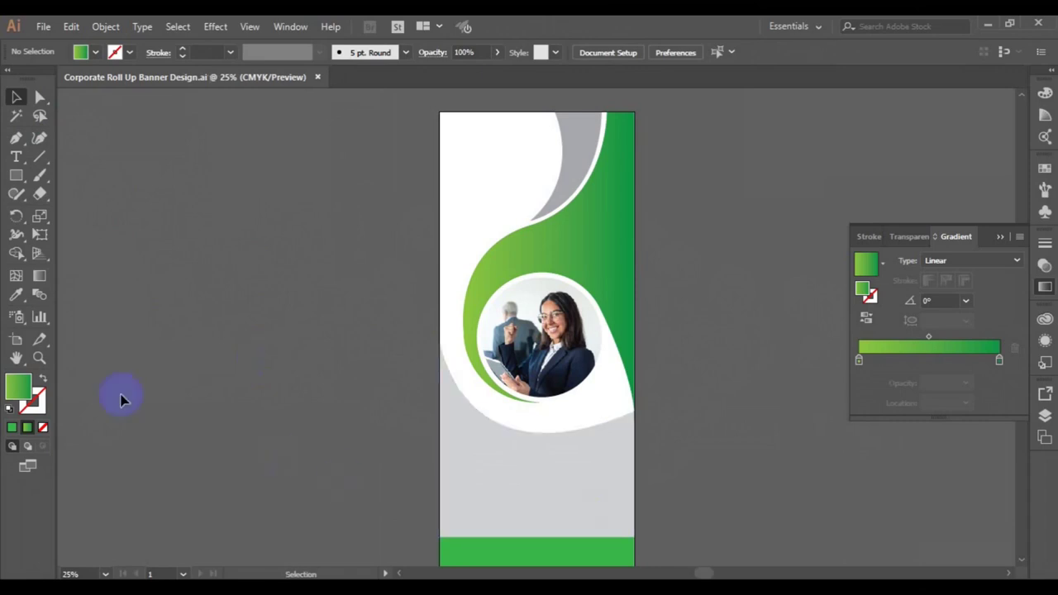
# Step: Type the three-line headline WE ARE CREATIVE AGENCY in a new 60 pt text object
pyautogui.press('t')
pyautogui.click(214, 232)
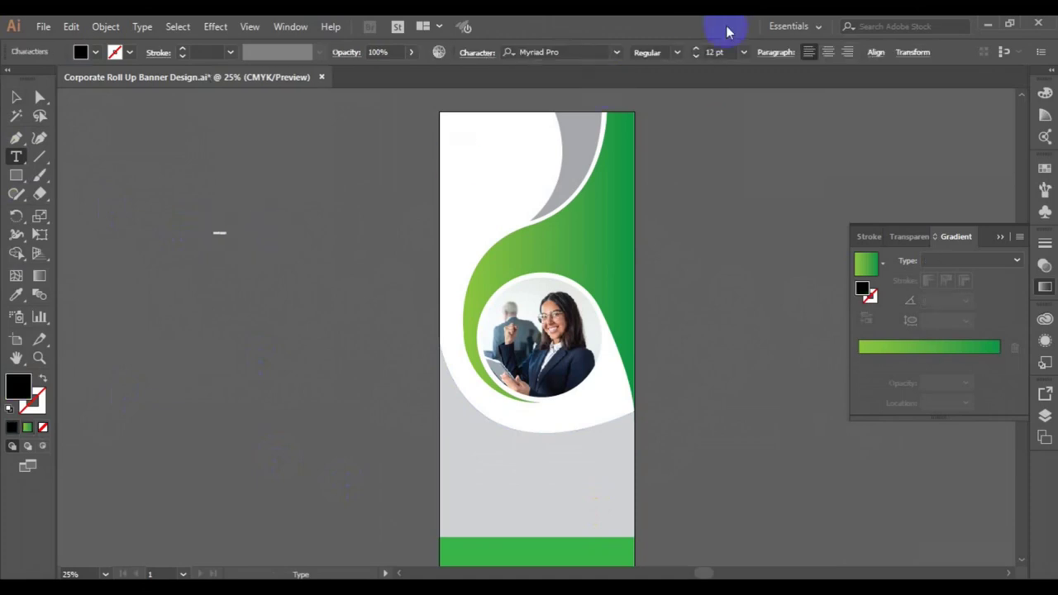
pyautogui.click(742, 52)
pyautogui.click(756, 311)
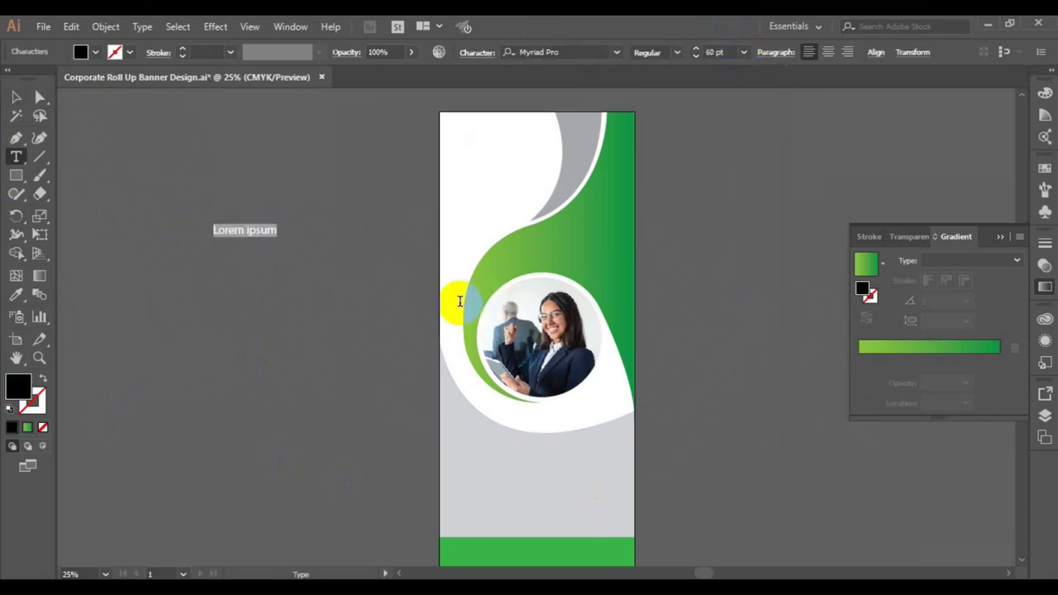
pyautogui.write('WE ARE')
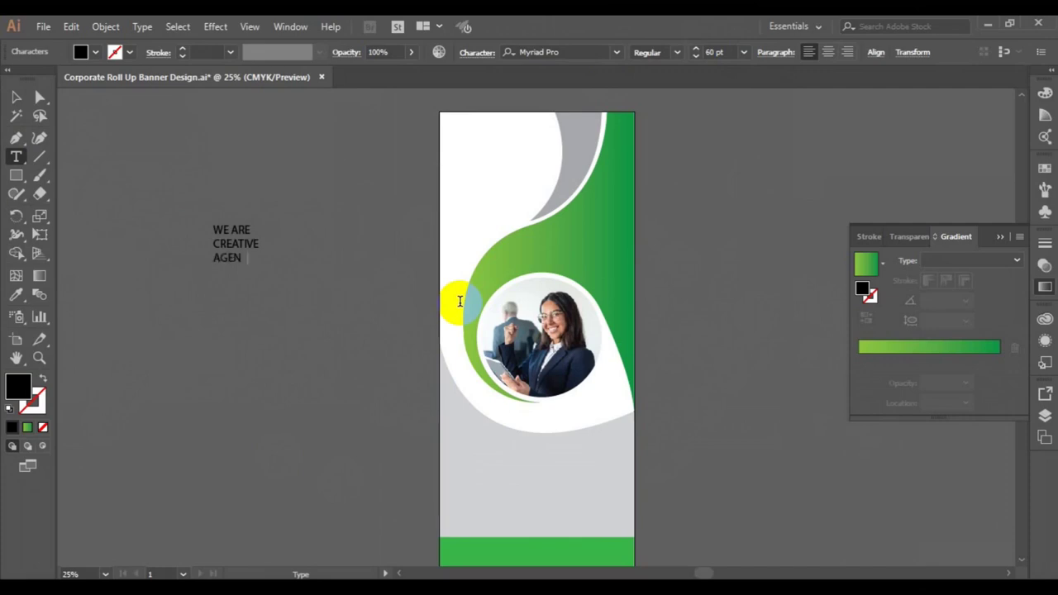
# Step: Set the headline to Lato Semibold 78 pt and move it to the banner's top left
pyautogui.hotkey('ctrl', 'a')
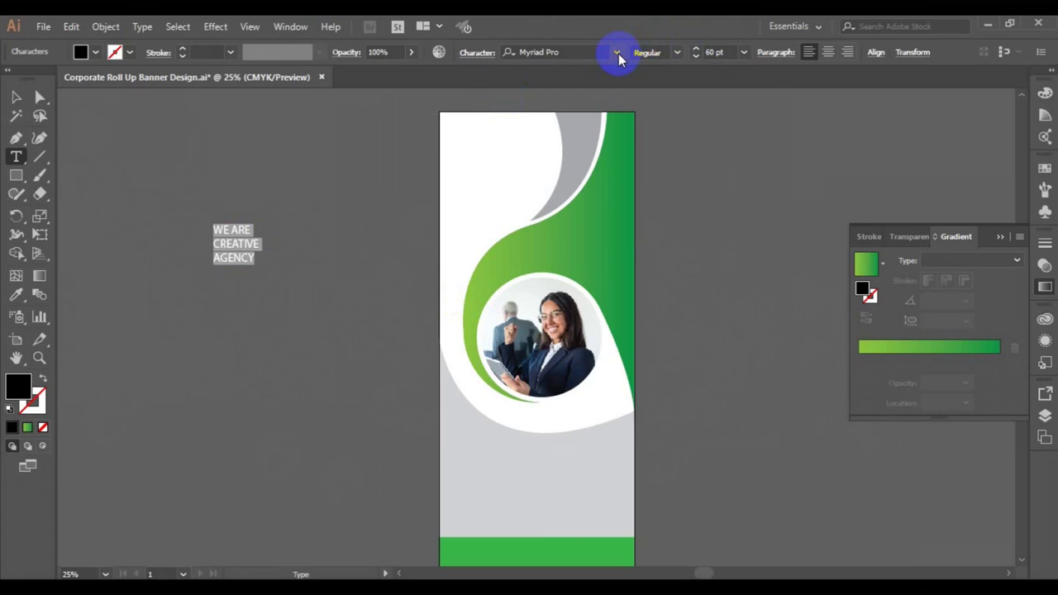
pyautogui.click(619, 53)
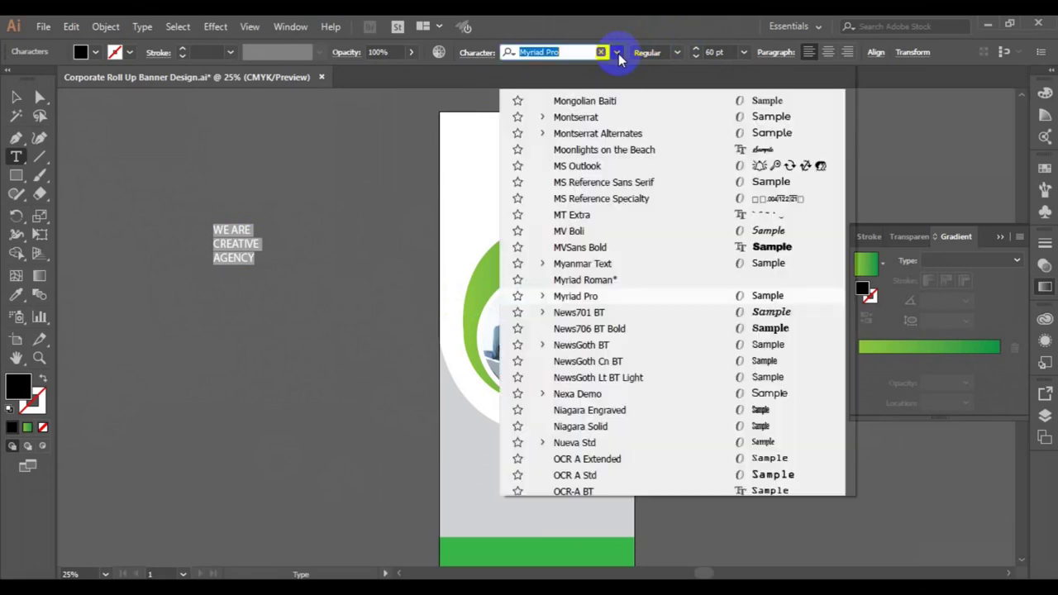
pyautogui.write('LAT')
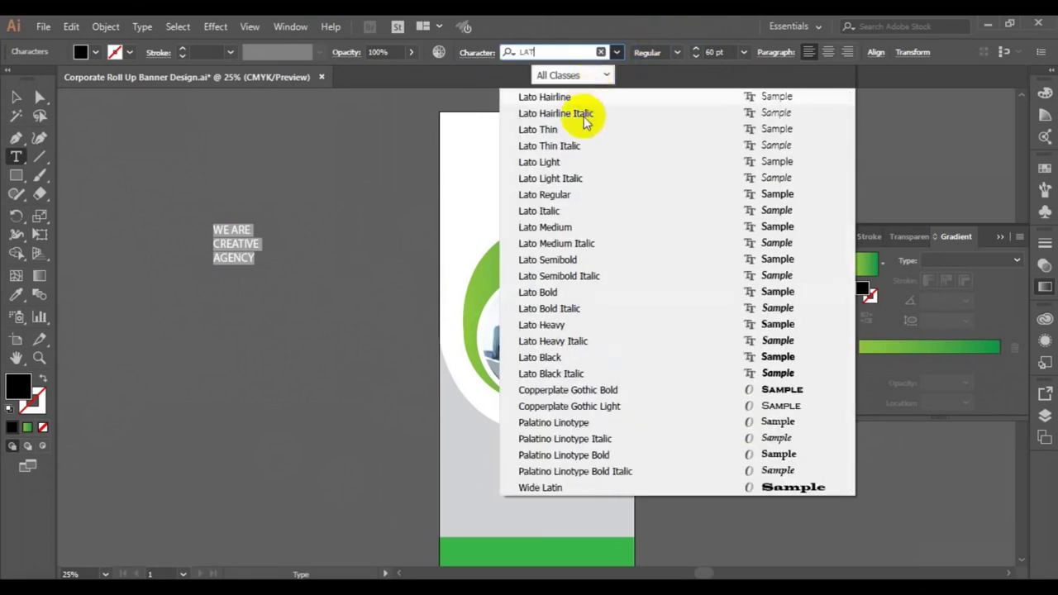
pyautogui.click(550, 260)
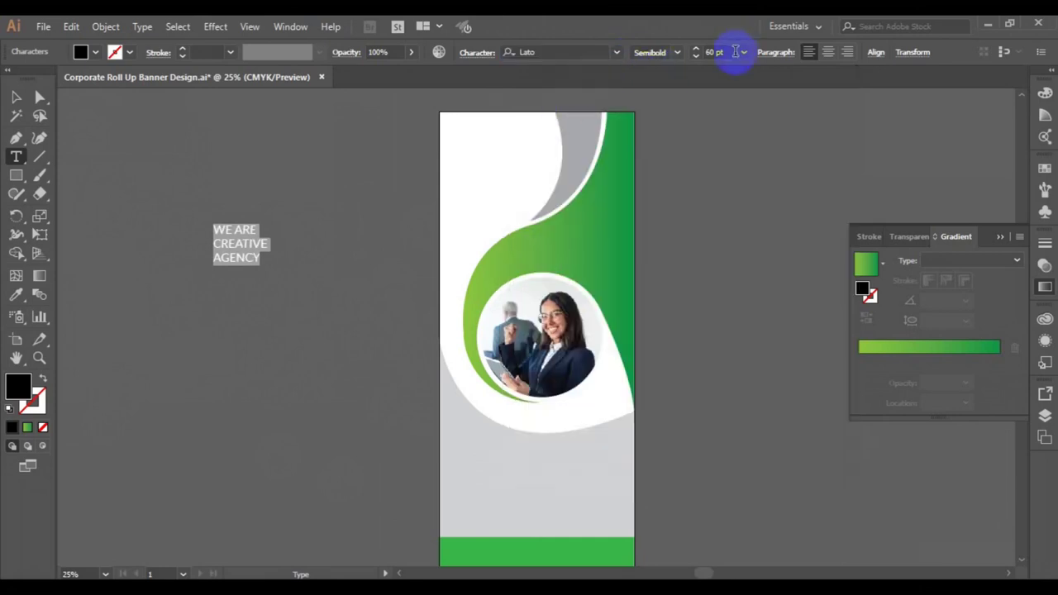
pyautogui.click(697, 49)
pyautogui.click(697, 49)
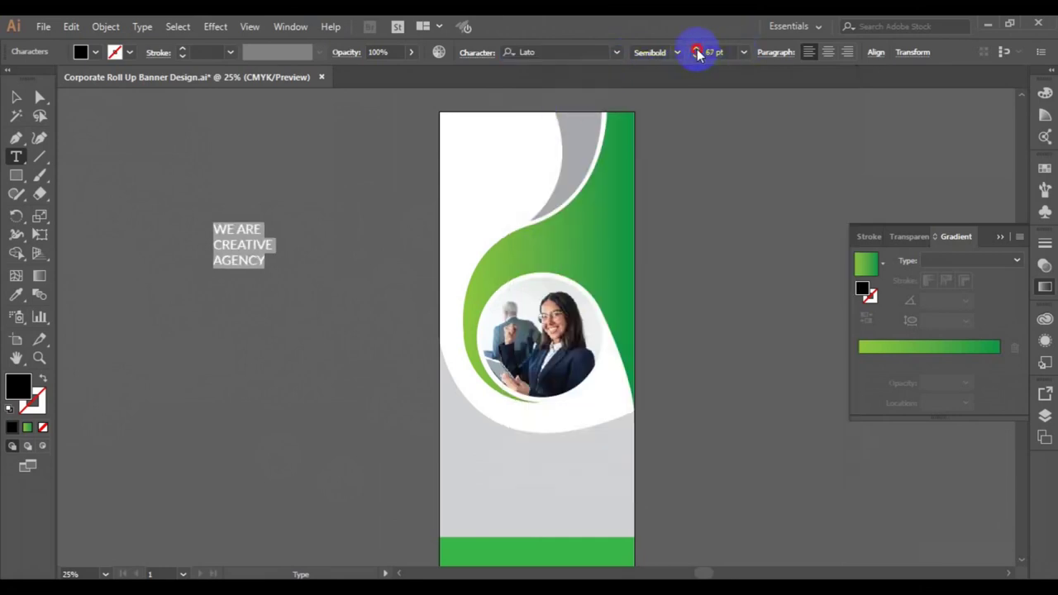
pyautogui.click(697, 49)
pyautogui.click(697, 48)
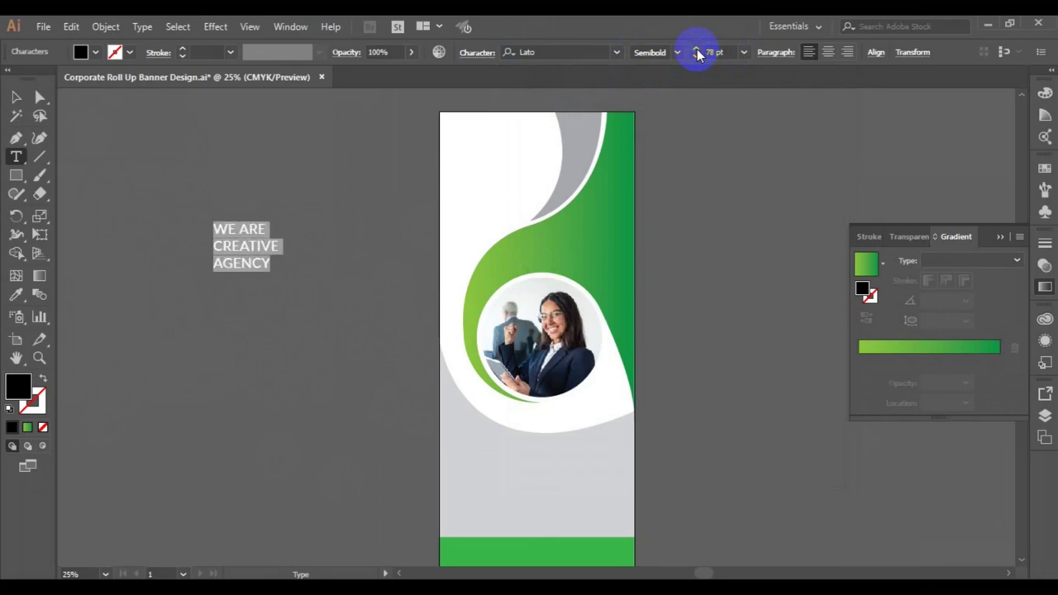
pyautogui.click(15, 99)
pyautogui.moveTo(273, 240)
pyautogui.mouseDown()
pyautogui.moveTo(492, 167)
pyautogui.moveTo(504, 179)
pyautogui.mouseUp()
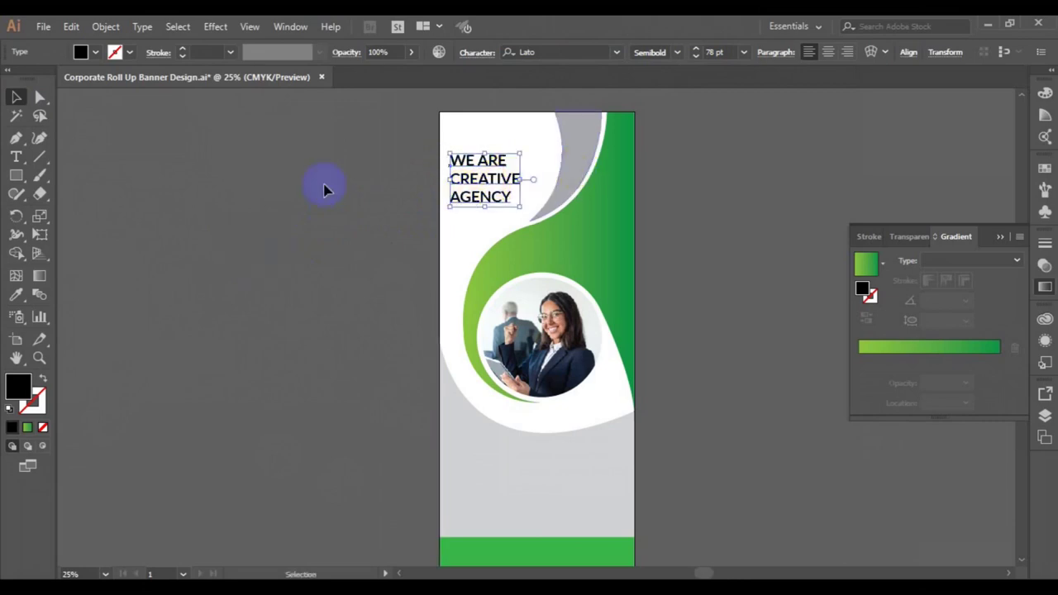
pyautogui.click(15, 157)
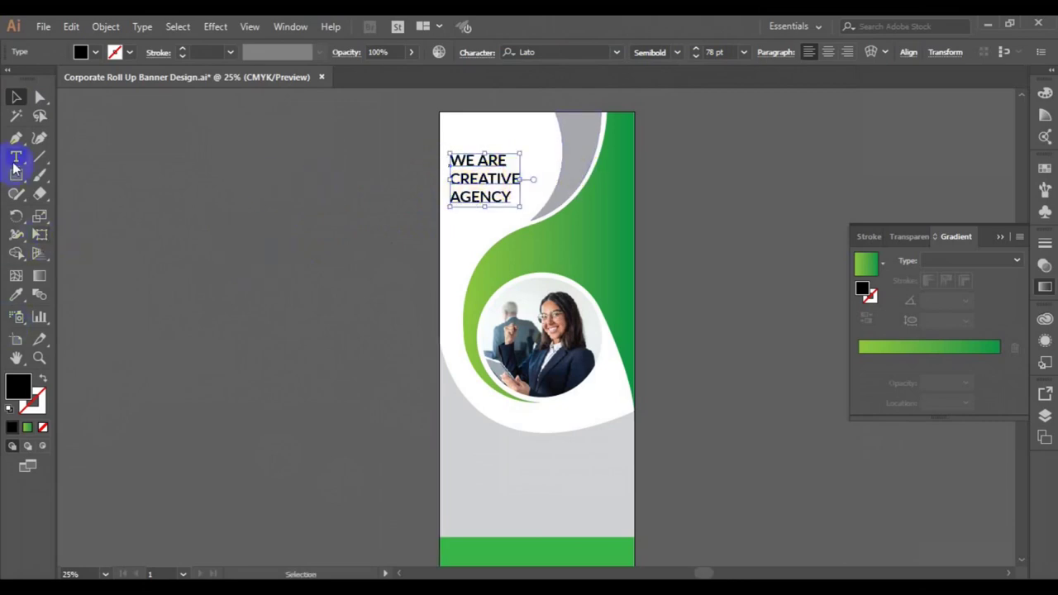
# Step: Make the word CREATIVE Lato Heavy and enlarge it to 96 pt
pyautogui.click(451, 179)
pyautogui.doubleClick(452, 179)
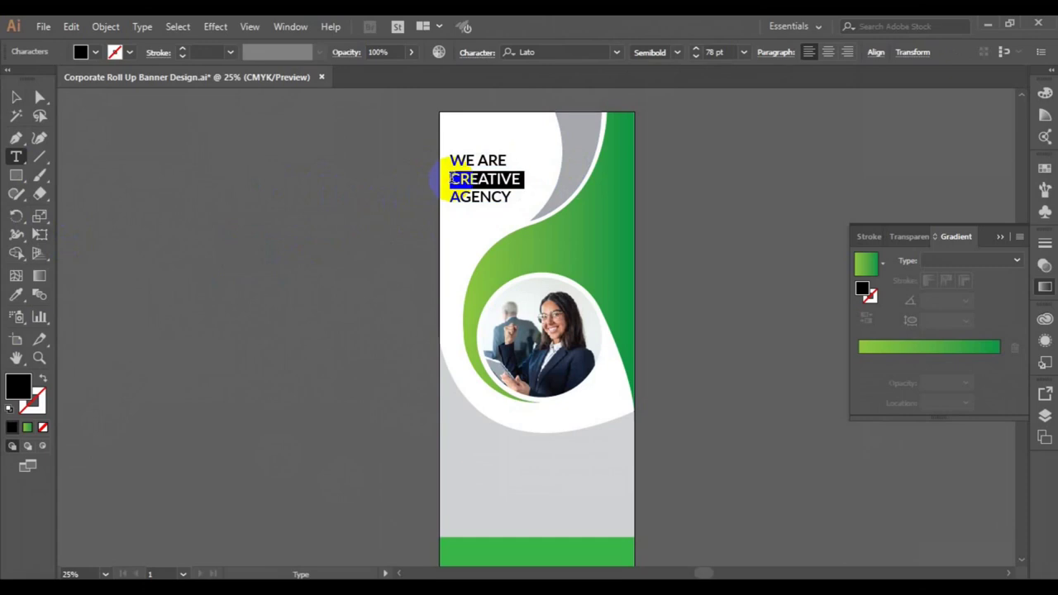
pyautogui.click(678, 52)
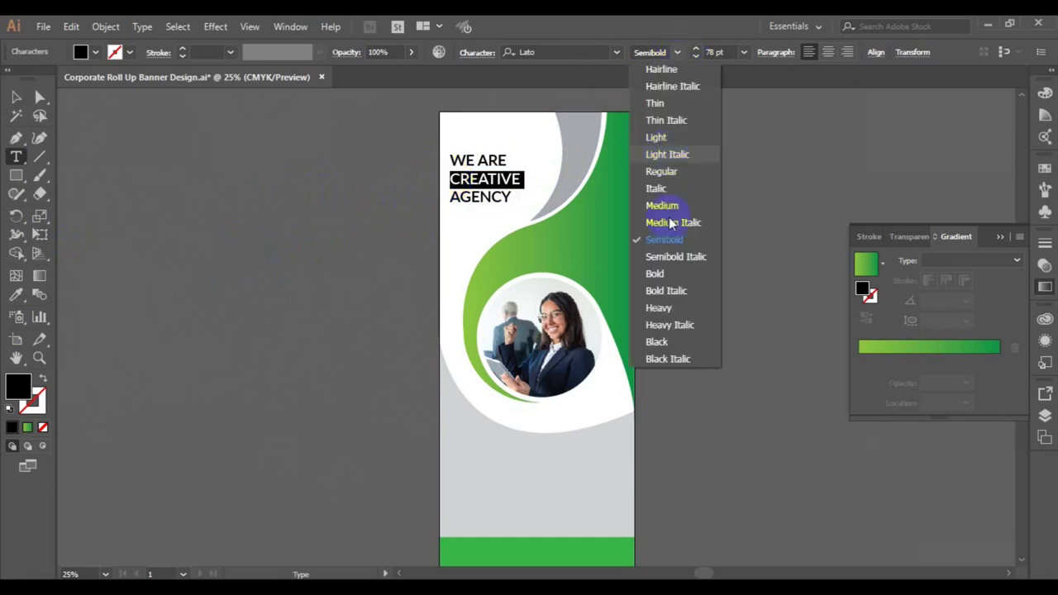
pyautogui.click(671, 303)
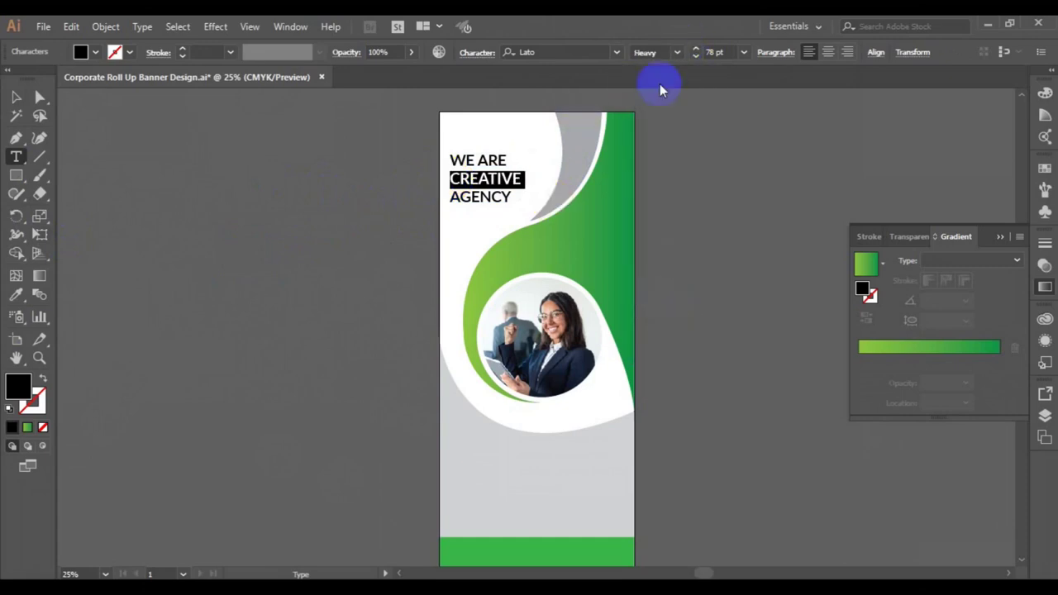
pyautogui.click(696, 52)
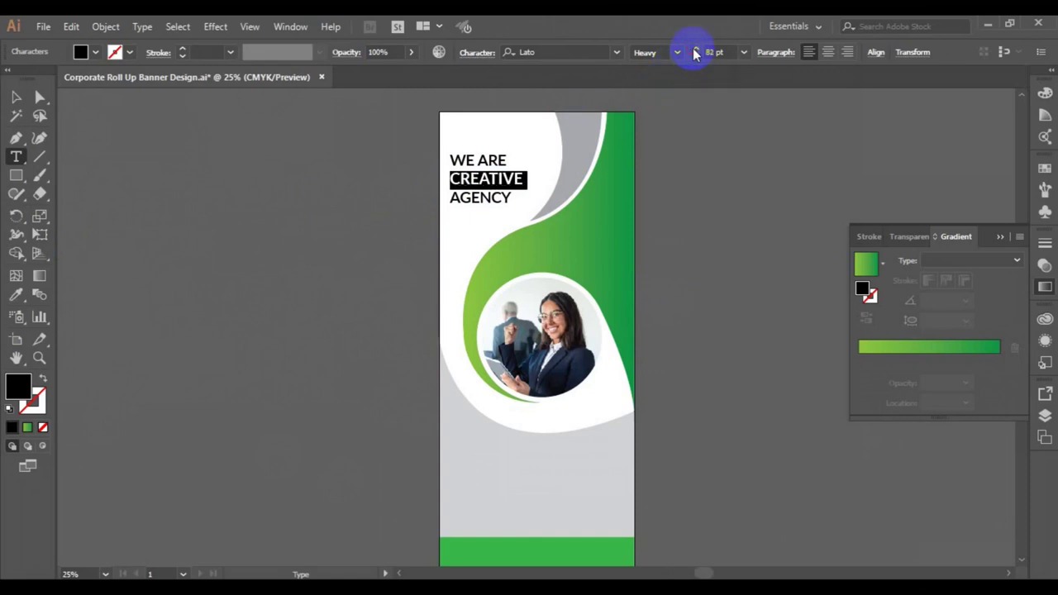
pyautogui.click(695, 52)
pyautogui.click(695, 52)
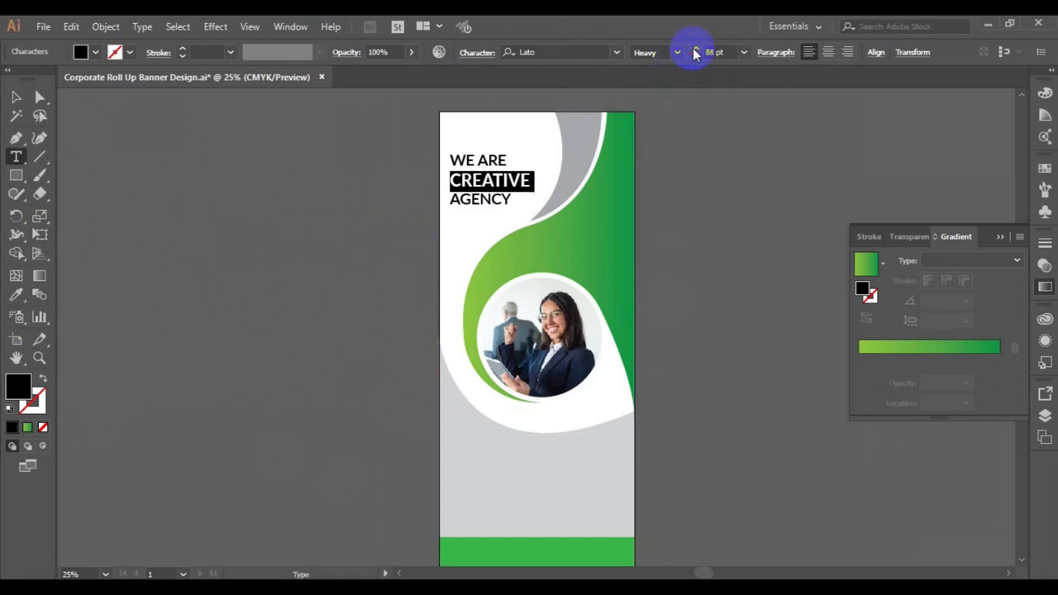
pyautogui.click(696, 52)
pyautogui.click(696, 52)
pyautogui.click(696, 52)
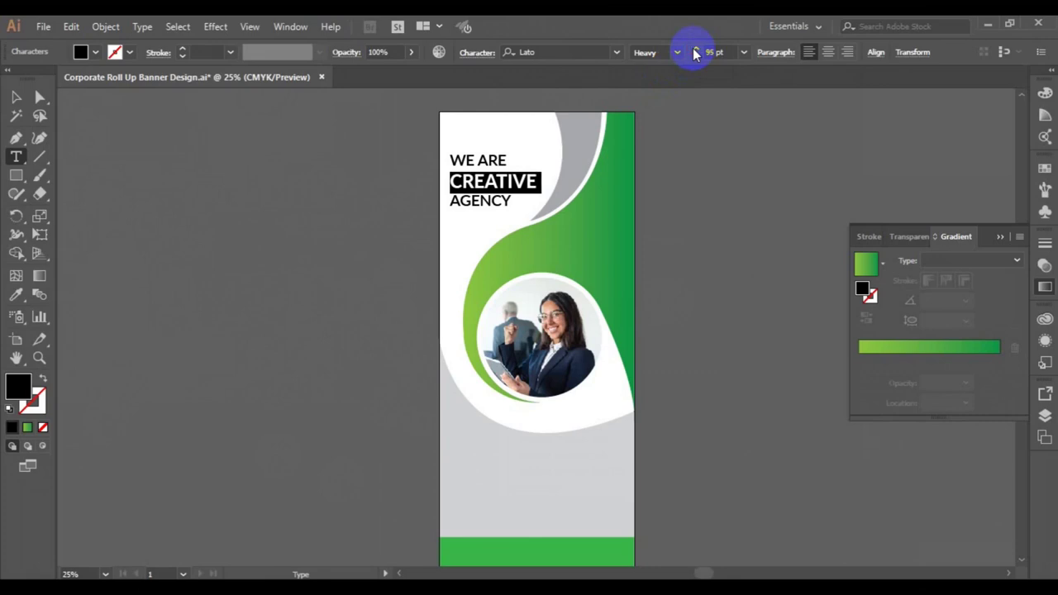
pyautogui.click(696, 52)
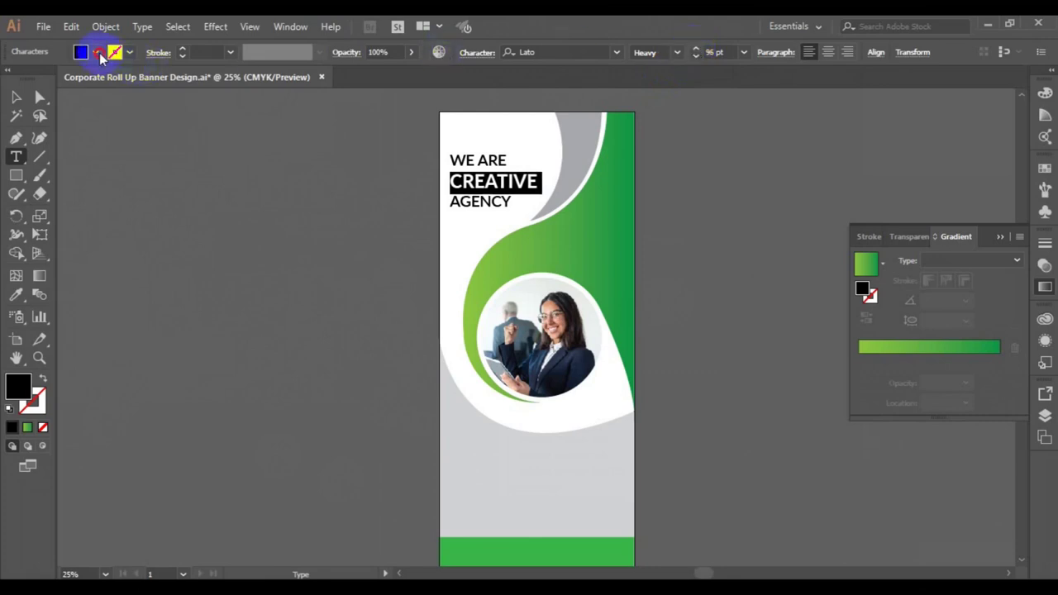
# Step: Colour CREATIVE green from the Fill swatches and deselect the headline
pyautogui.click(95, 52)
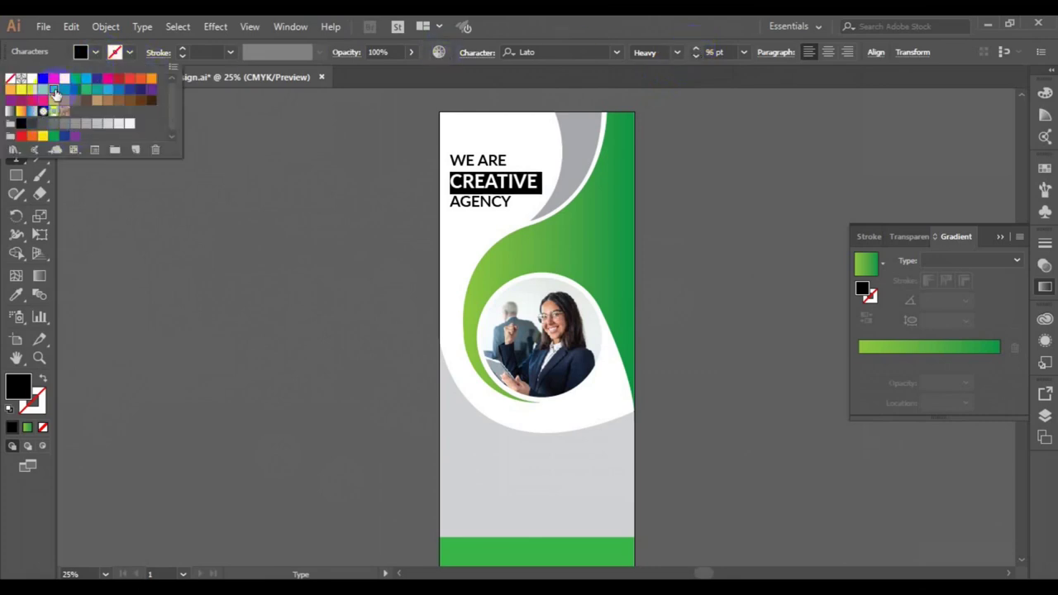
pyautogui.click(43, 88)
pyautogui.click(21, 157)
pyautogui.click(15, 97)
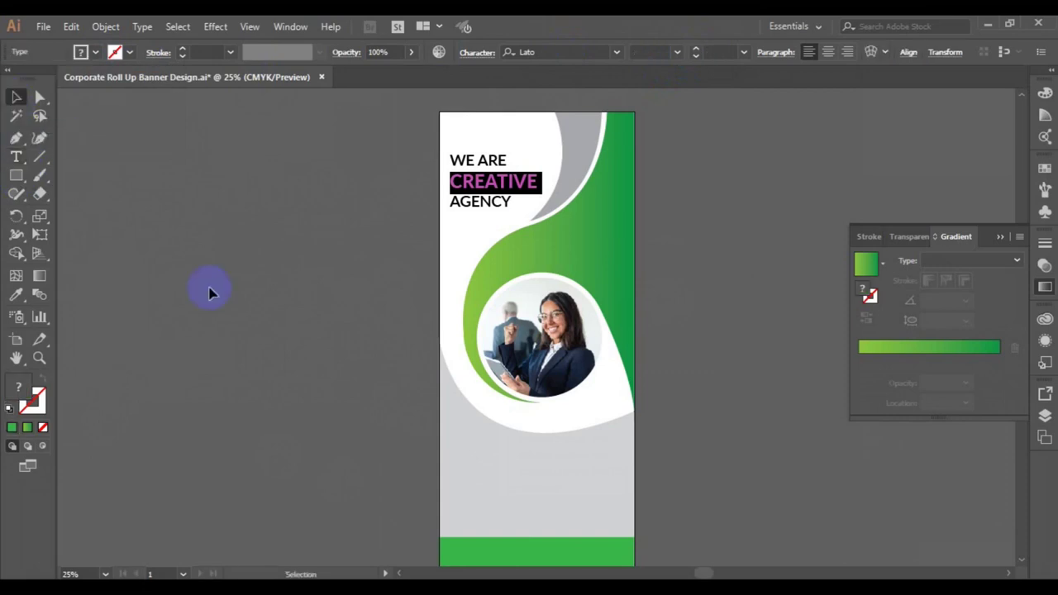
pyautogui.click(139, 296)
pyautogui.click(16, 175)
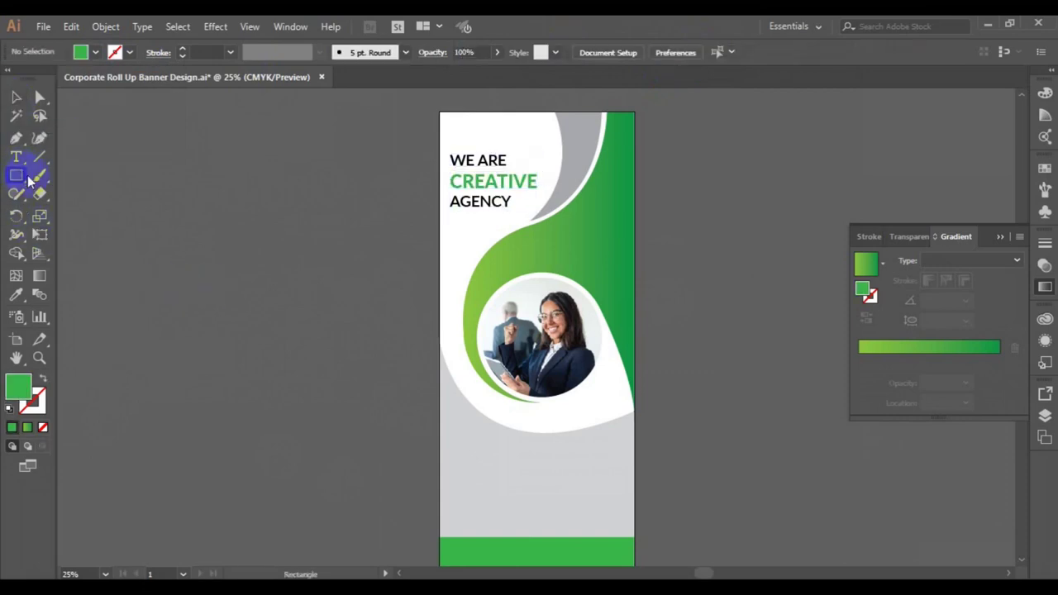
# Step: Draw a thin bar under AGENCY and move the headline block slightly lower
pyautogui.moveTo(451, 209)
pyautogui.mouseDown()
pyautogui.moveTo(484, 214)
pyautogui.moveTo(473, 214)
pyautogui.mouseUp()
pyautogui.click(16, 97)
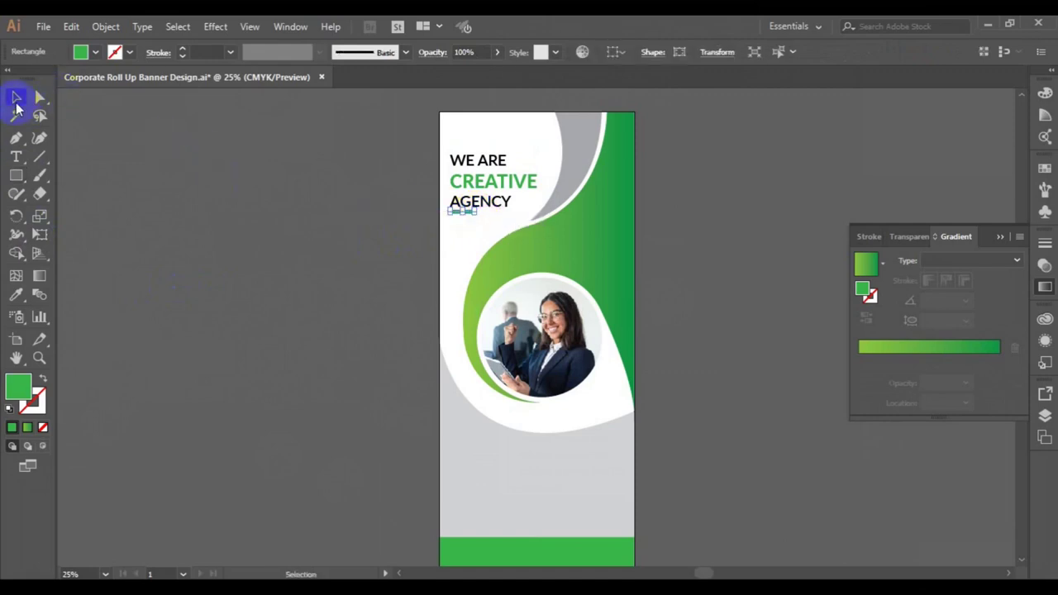
pyautogui.keyDown('shift'); pyautogui.click(498, 187); pyautogui.keyUp('shift')
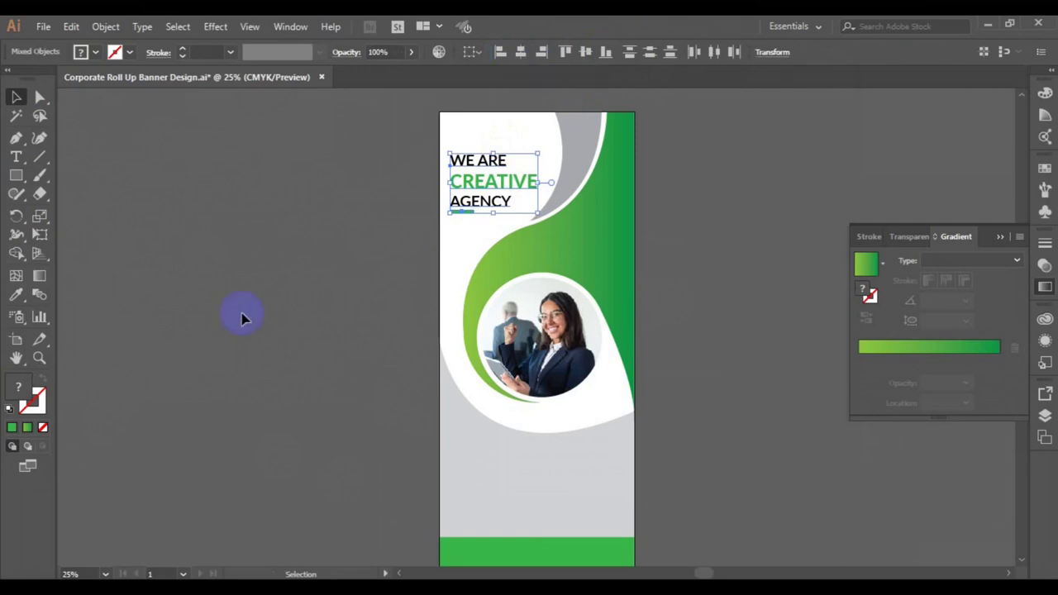
pyautogui.click(395, 315)
pyautogui.click(474, 206)
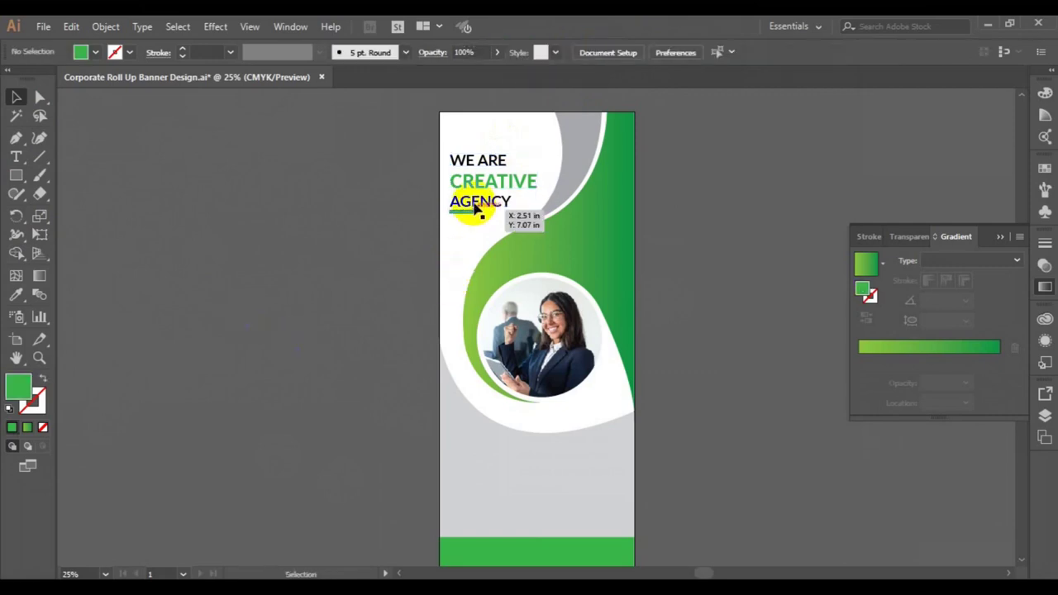
pyautogui.moveTo(473, 206); pyautogui.dragTo(477, 213)
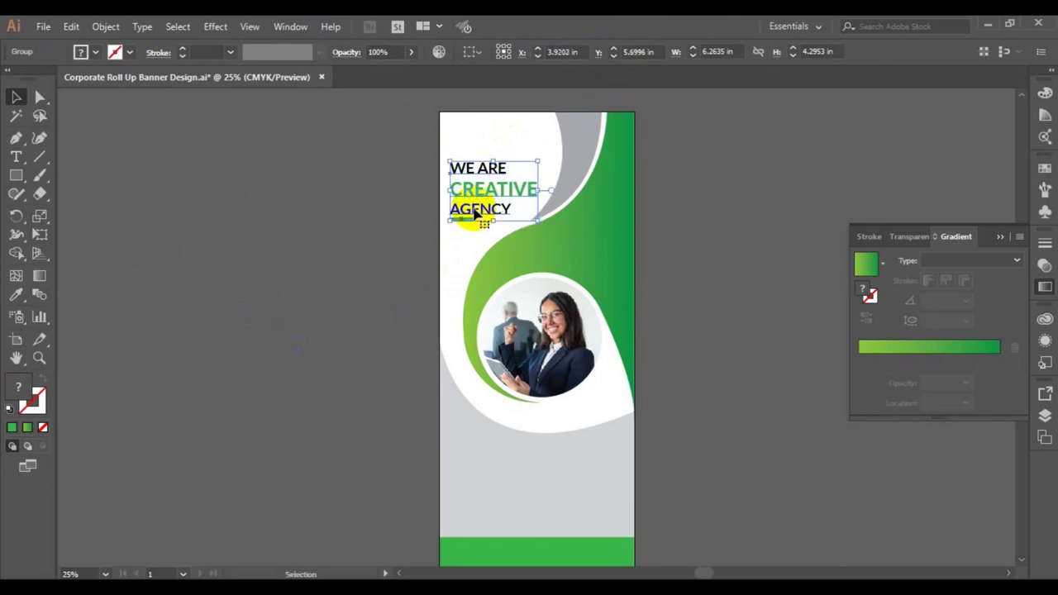
pyautogui.click(684, 207)
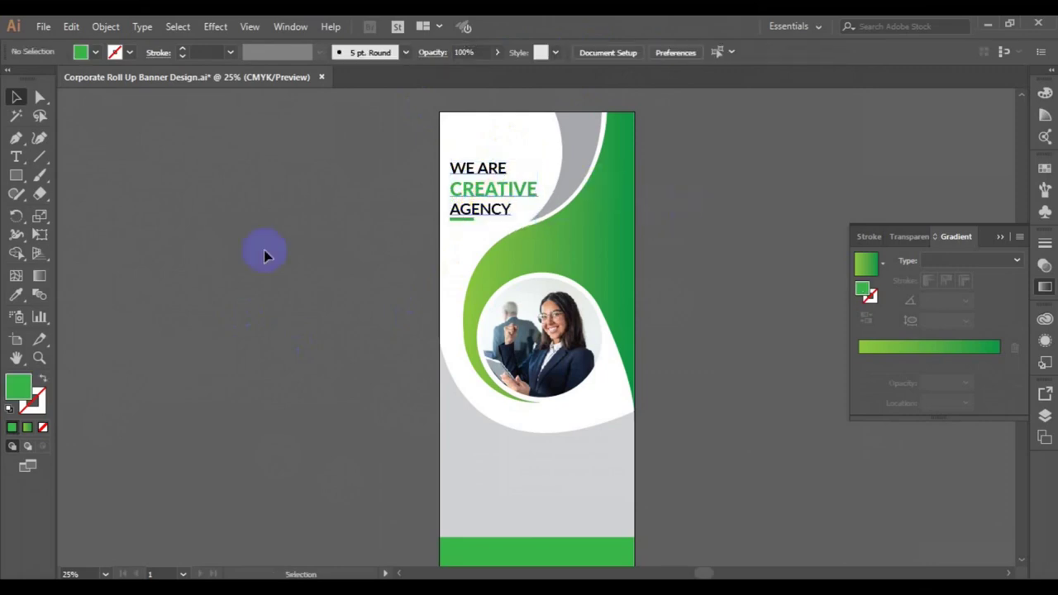
pyautogui.click(15, 156)
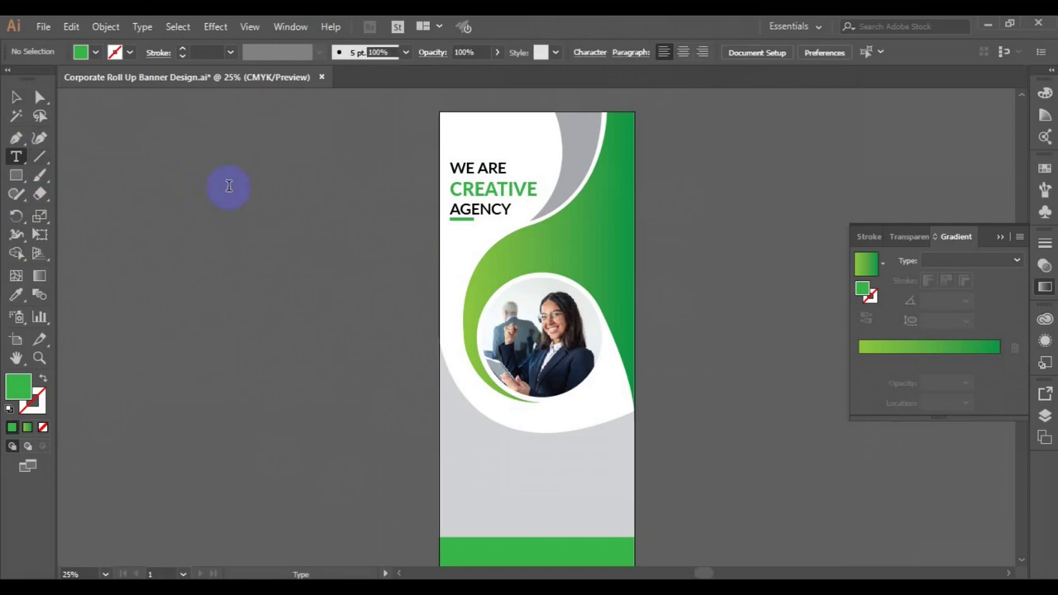
# Step: Type EXCEL GRAPHICS AND MULTIMEDIA beside the banner in Lato Regular 48 pt
pyautogui.click(229, 183)
pyautogui.write('EXCEL')
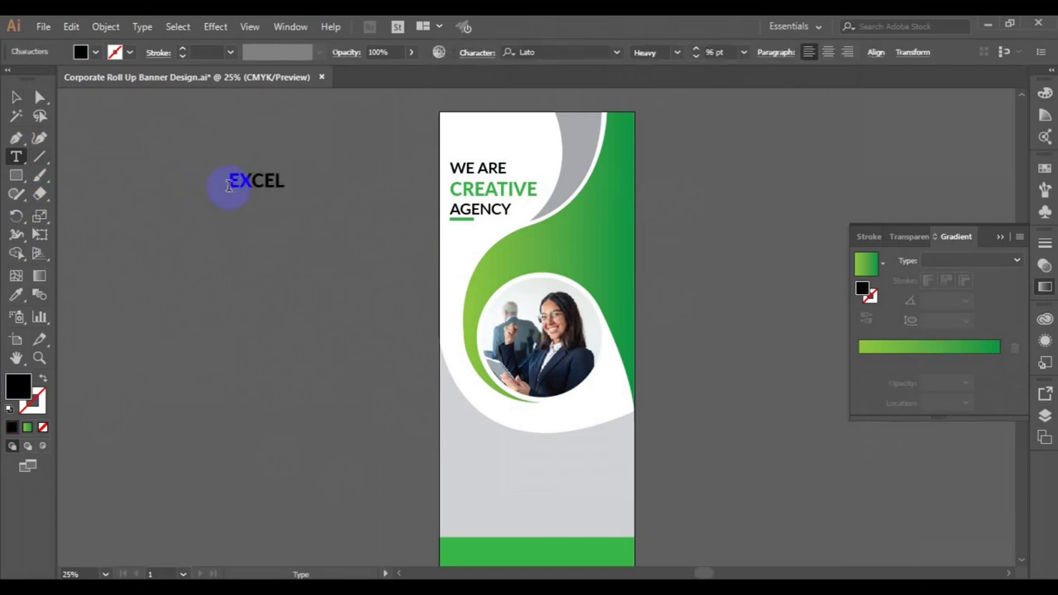
pyautogui.write(' GRAPHICS')
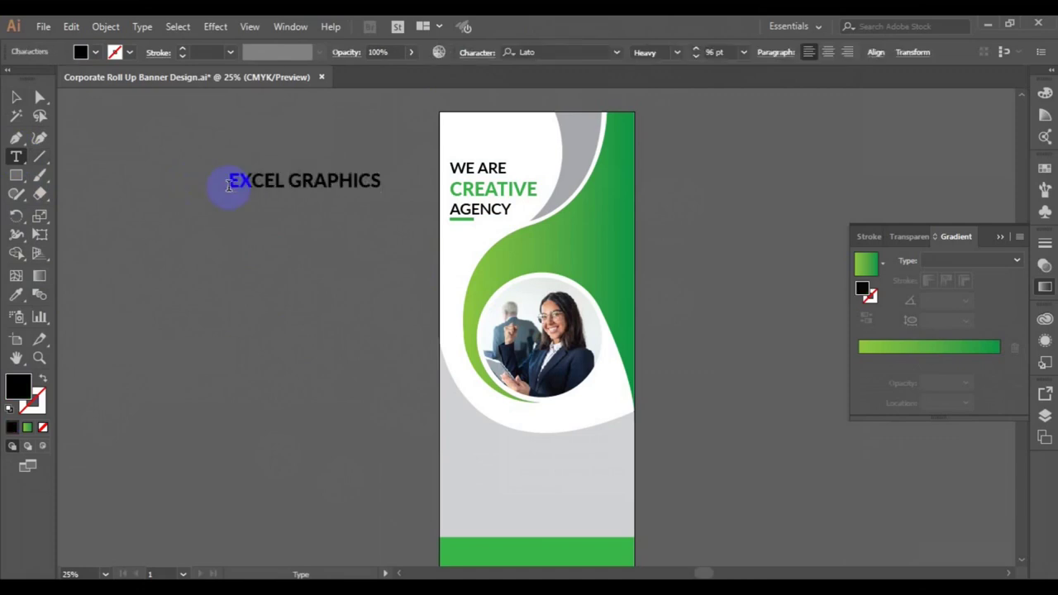
pyautogui.write('MEDI')
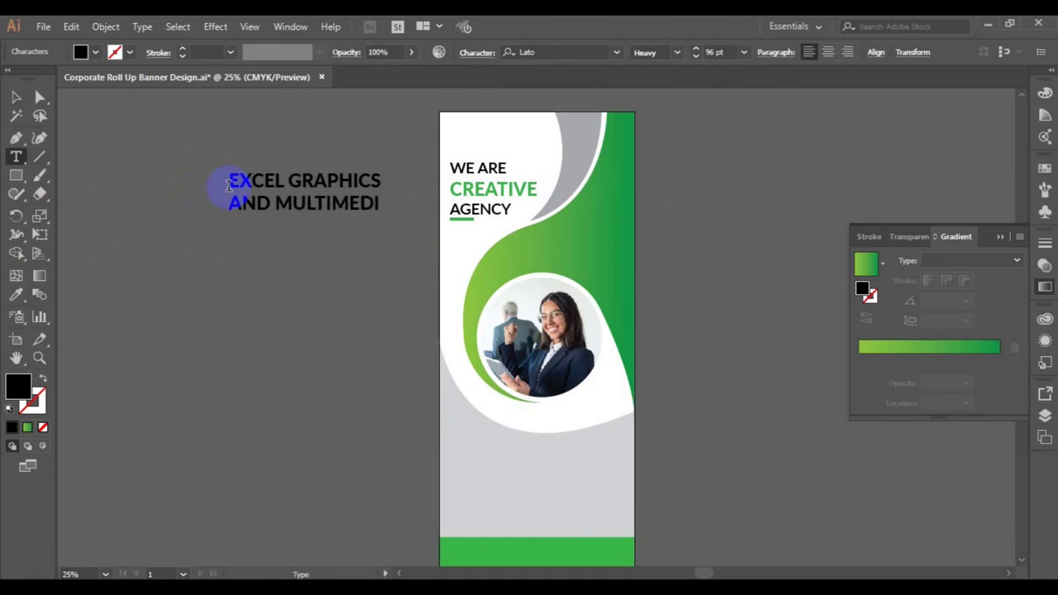
pyautogui.write('A')
pyautogui.hotkey('ctrl', 'a')
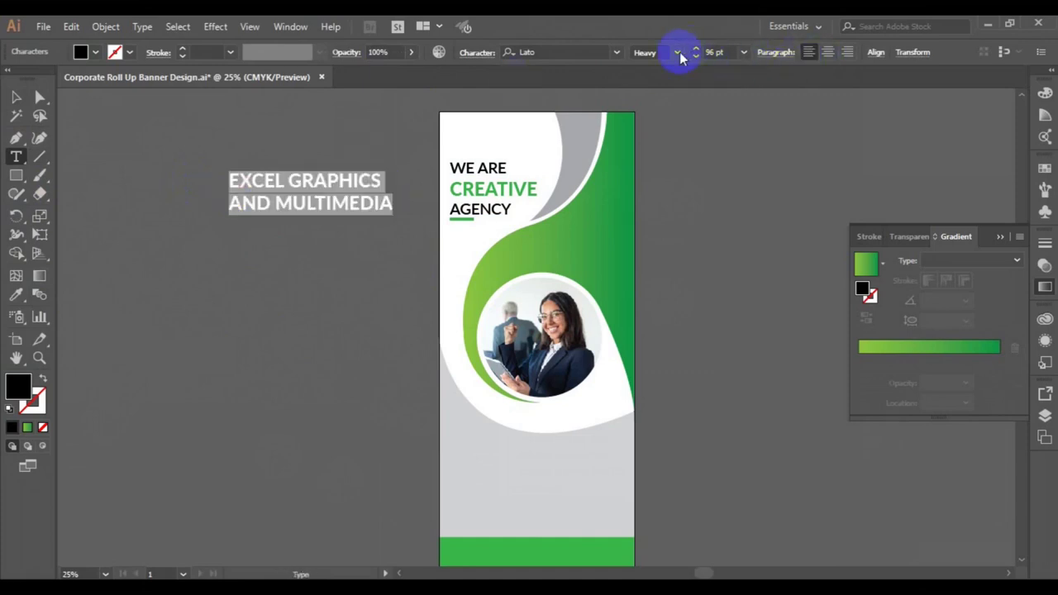
pyautogui.click(677, 52)
pyautogui.click(671, 171)
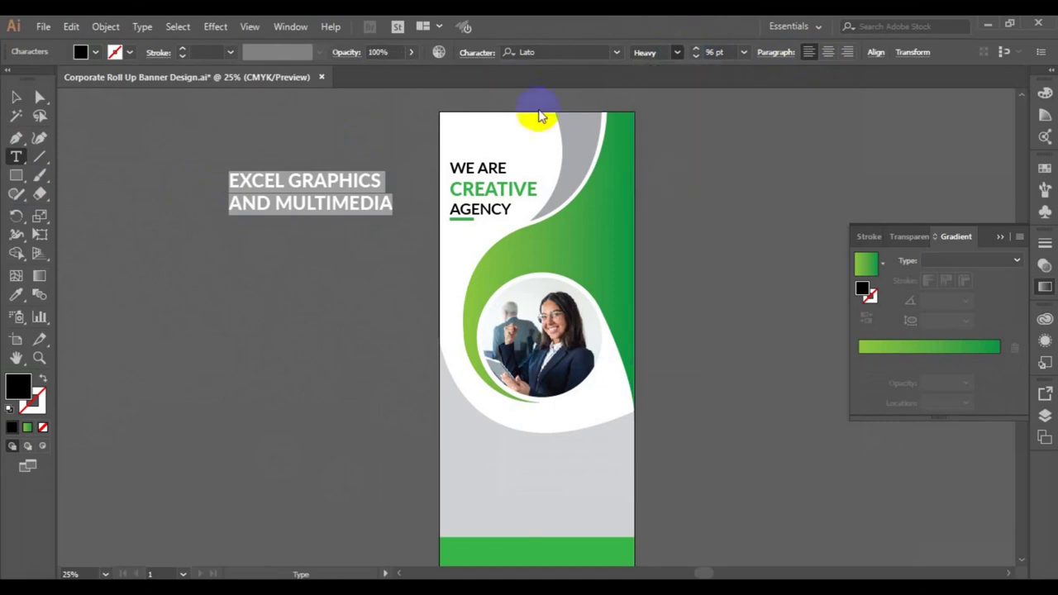
pyautogui.click(744, 53)
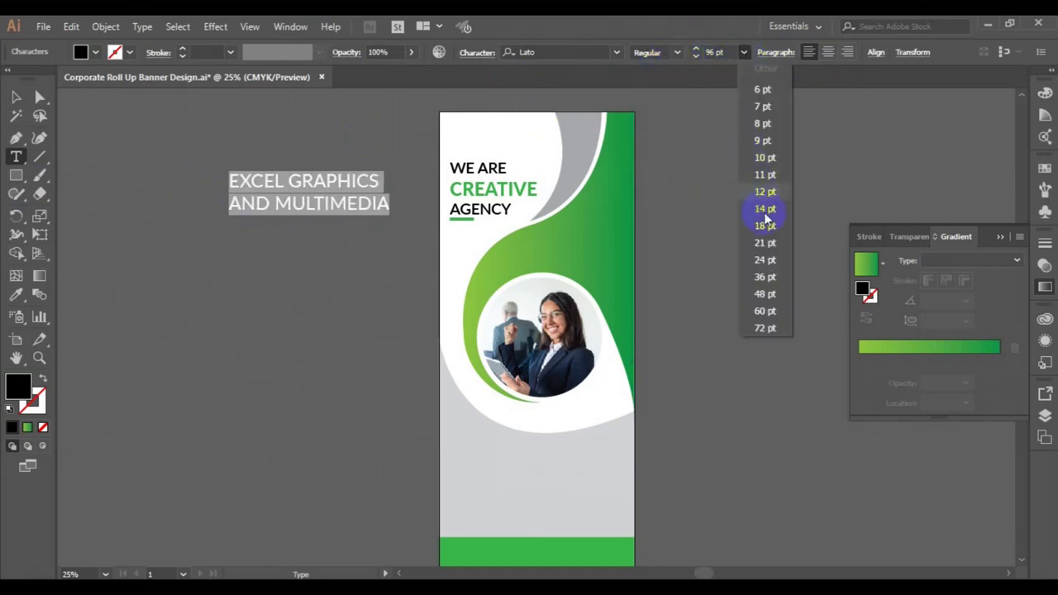
pyautogui.click(766, 278)
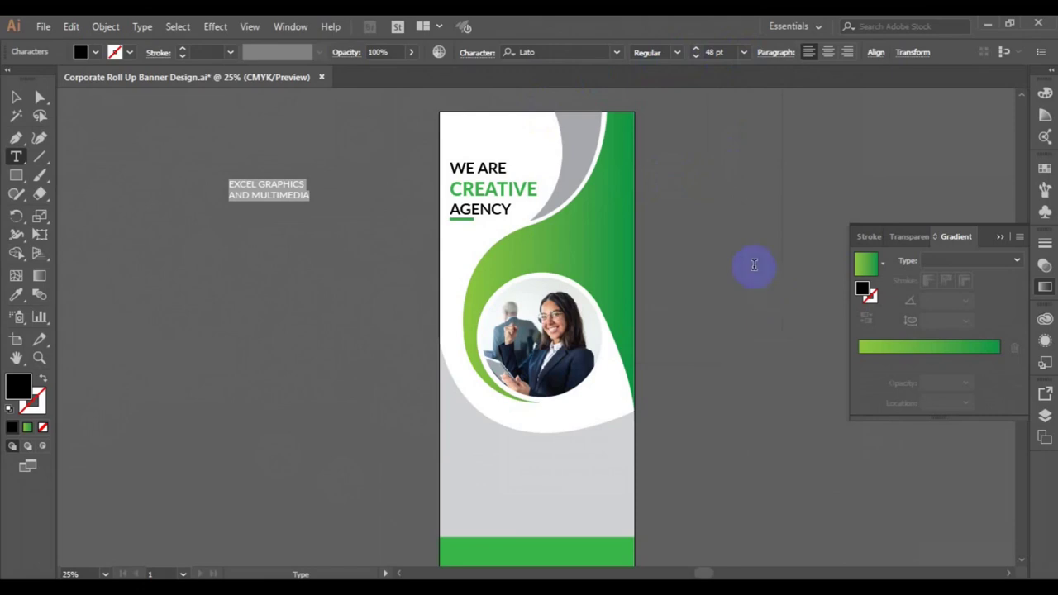
# Step: Set the company name to Justify All Lines in the Paragraph panel
pyautogui.hotkey('ctrl', 't')
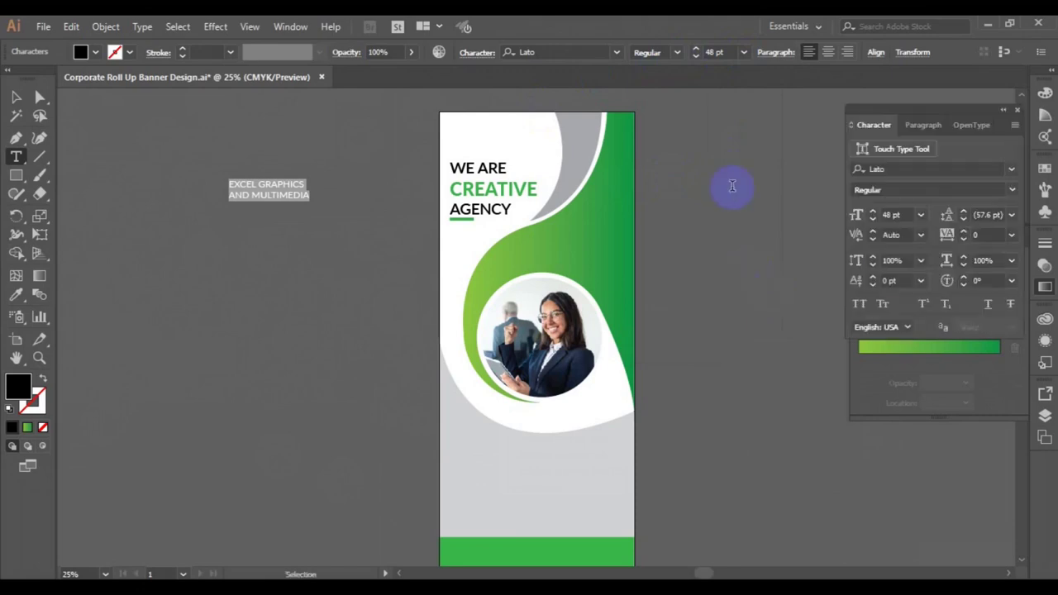
pyautogui.click(930, 126)
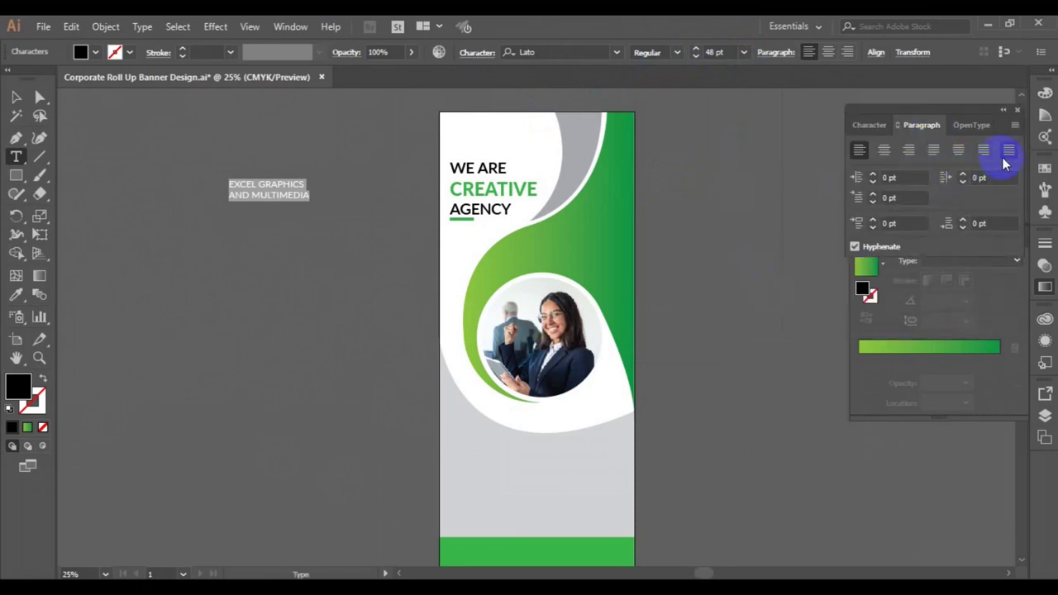
pyautogui.click(1006, 161)
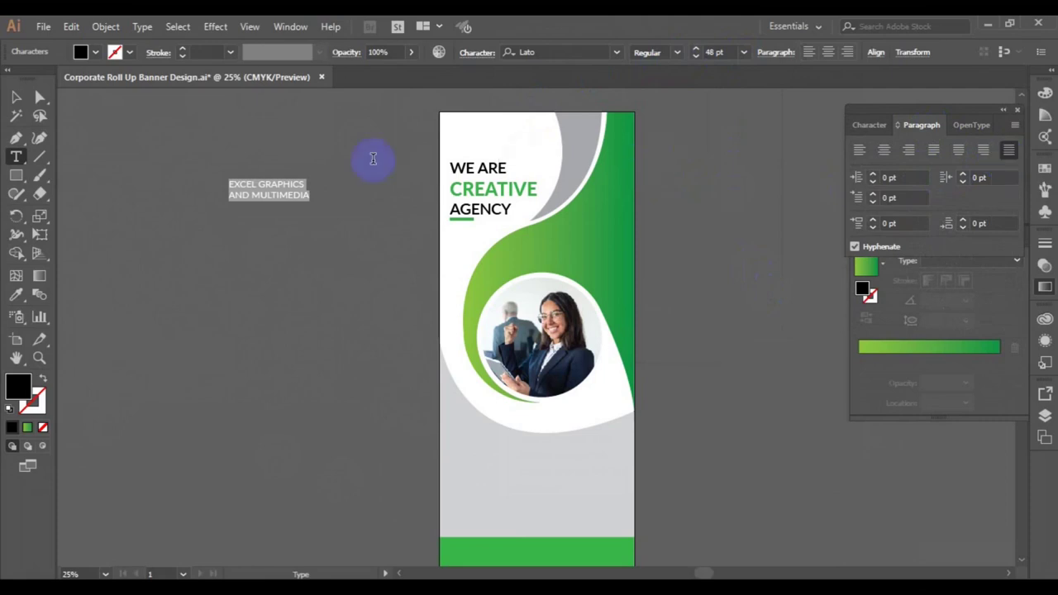
pyautogui.click(15, 98)
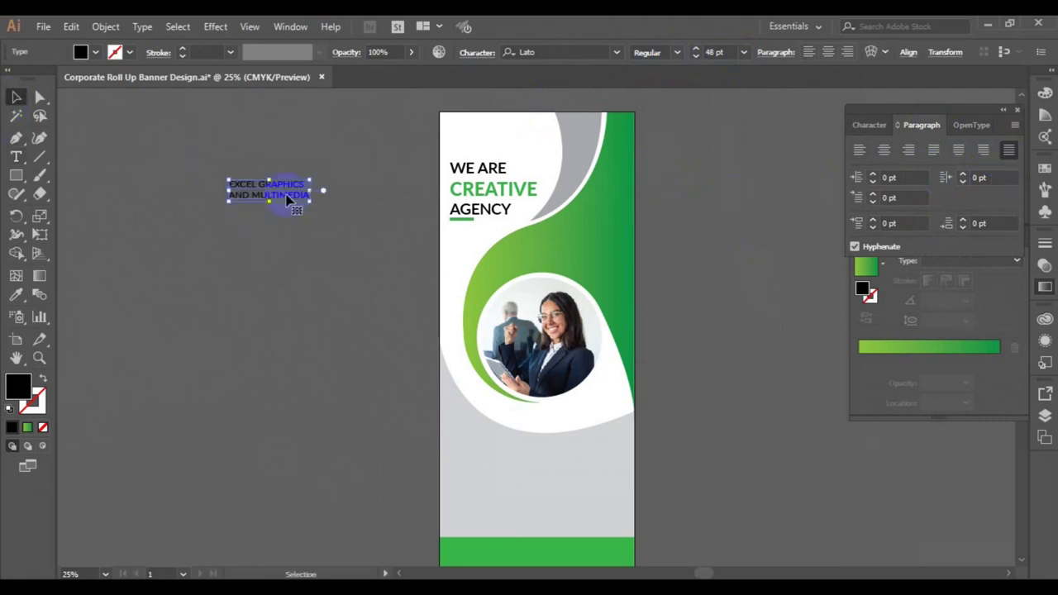
# Step: Move the company name to the artboard's top-left and set it to 24 pt
pyautogui.moveTo(285, 199); pyautogui.dragTo(499, 136)
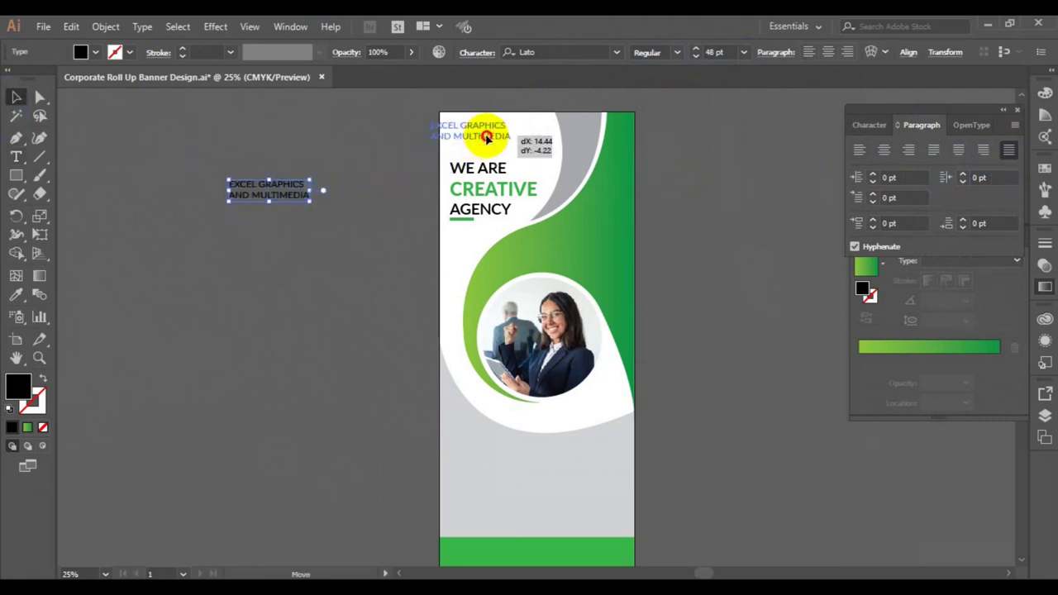
pyautogui.moveTo(498, 136); pyautogui.dragTo(504, 136)
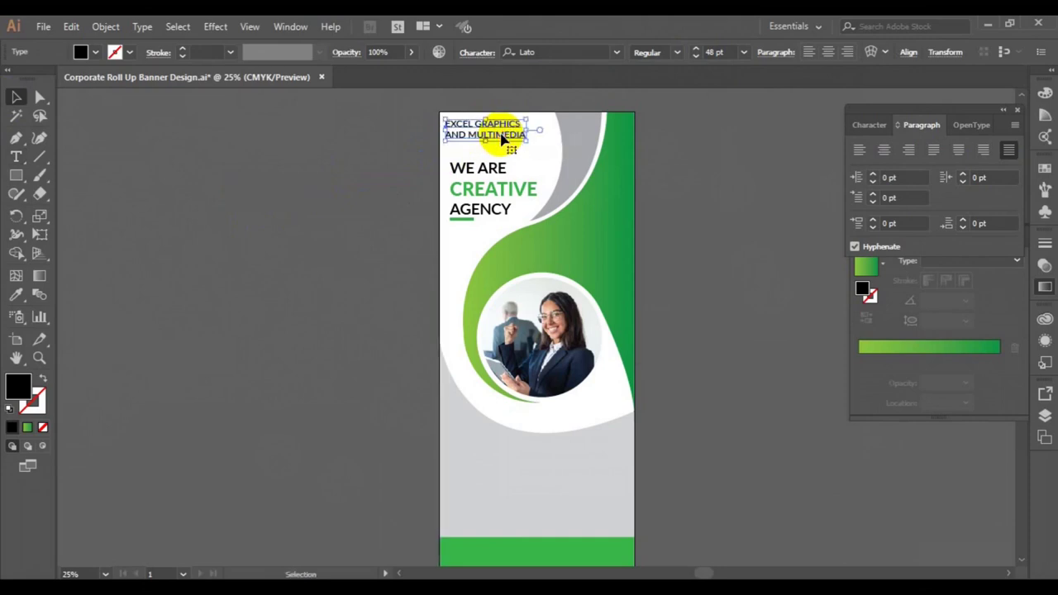
pyautogui.click(743, 52)
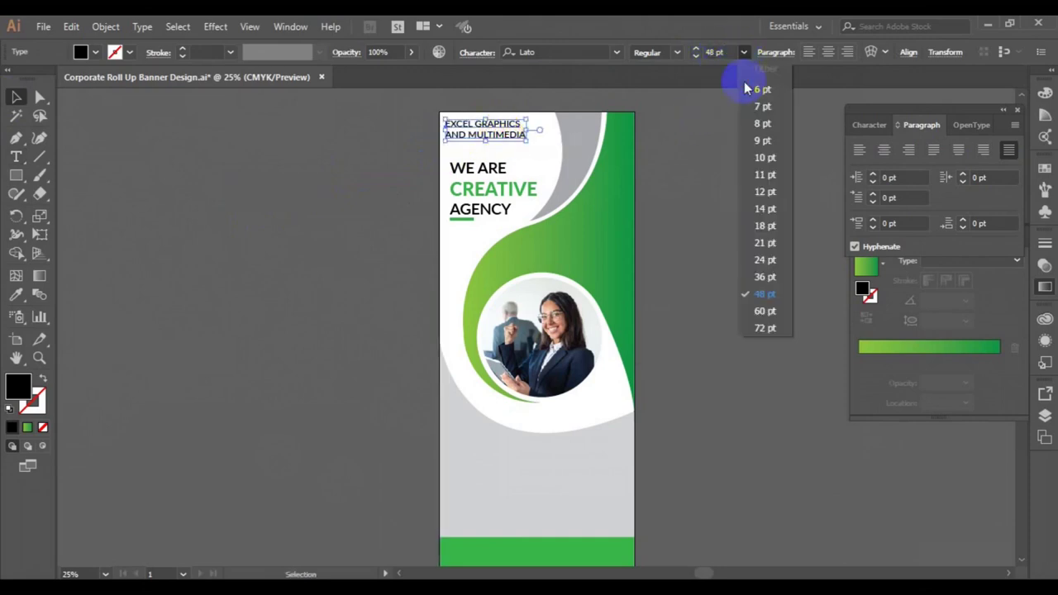
pyautogui.click(769, 260)
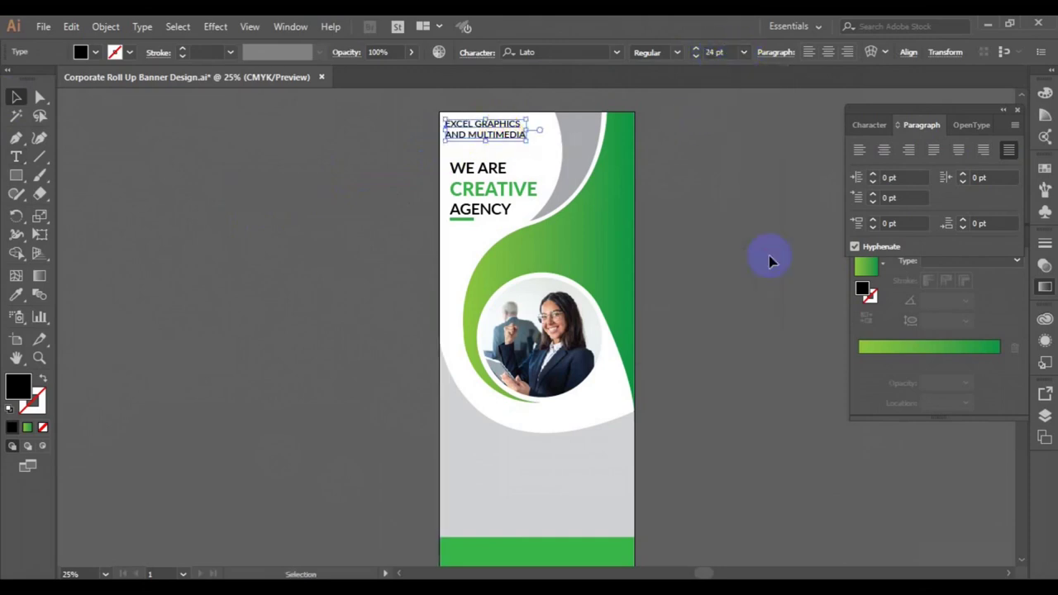
pyautogui.click(310, 219)
# Step: Shrink the name slightly, nudge it right, and close the side panel groups
pyautogui.click(470, 133)
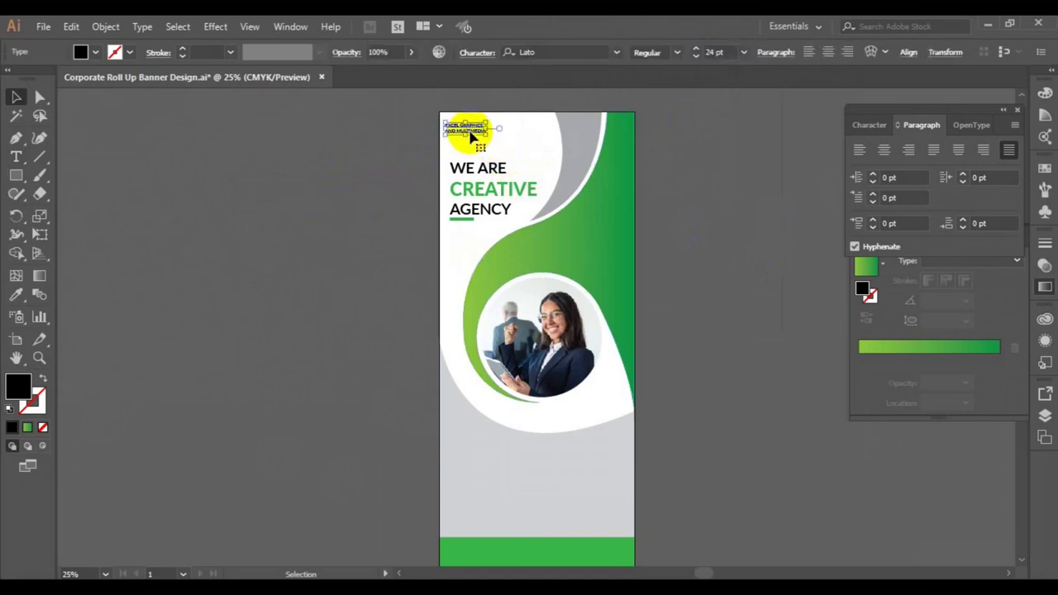
pyautogui.moveTo(471, 133); pyautogui.dragTo(473, 133)
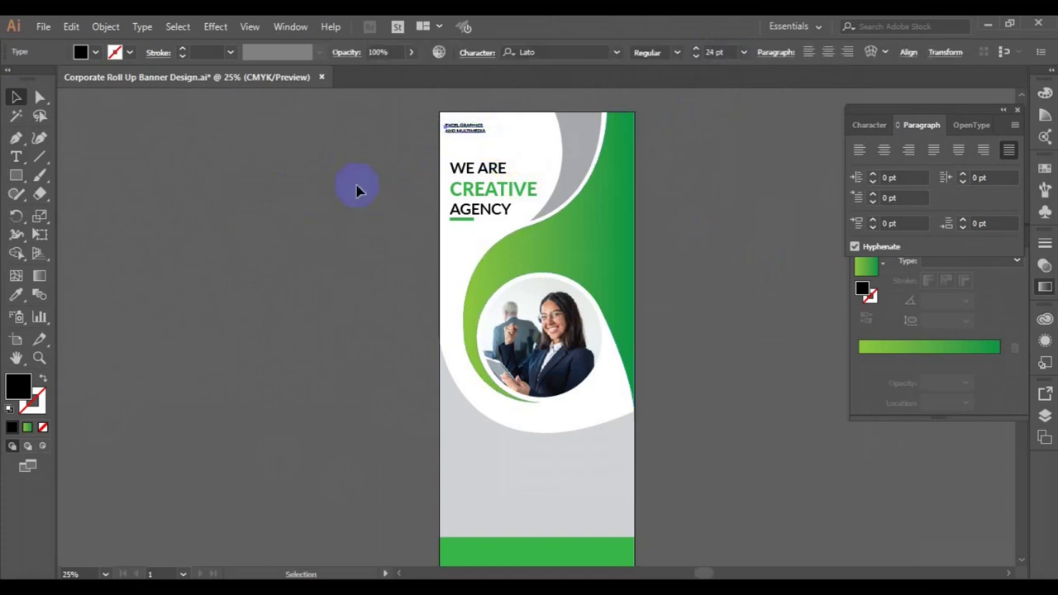
pyautogui.moveTo(474, 129); pyautogui.dragTo(486, 134)
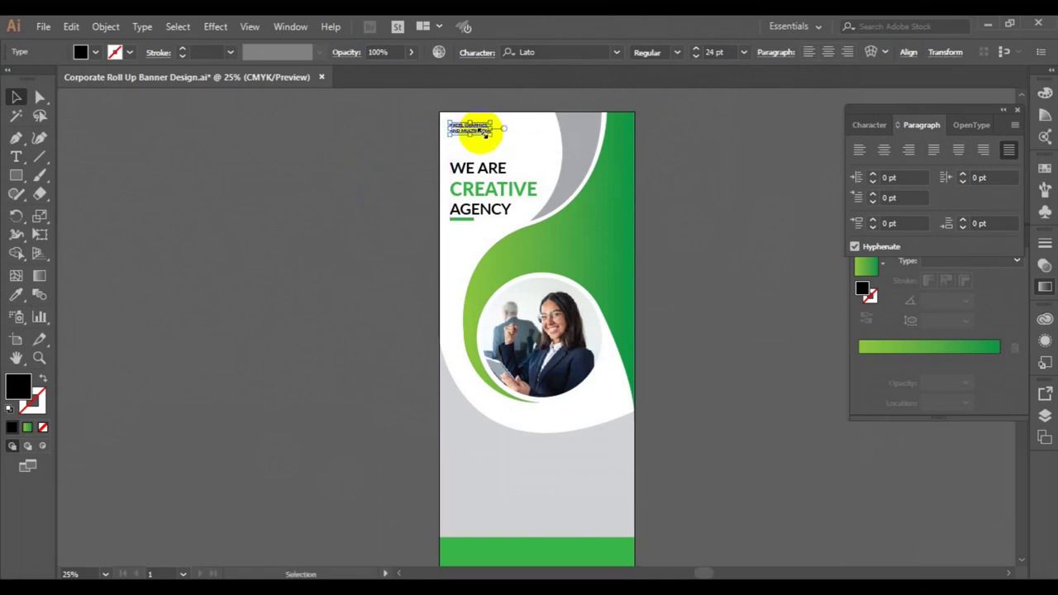
pyautogui.click(669, 232)
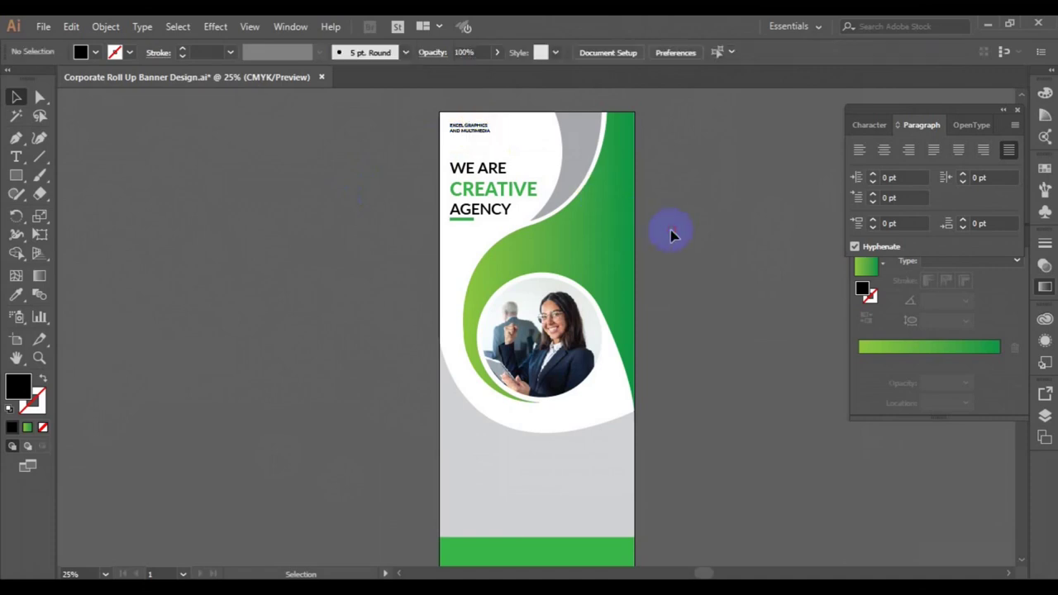
pyautogui.click(1017, 110)
pyautogui.click(1016, 225)
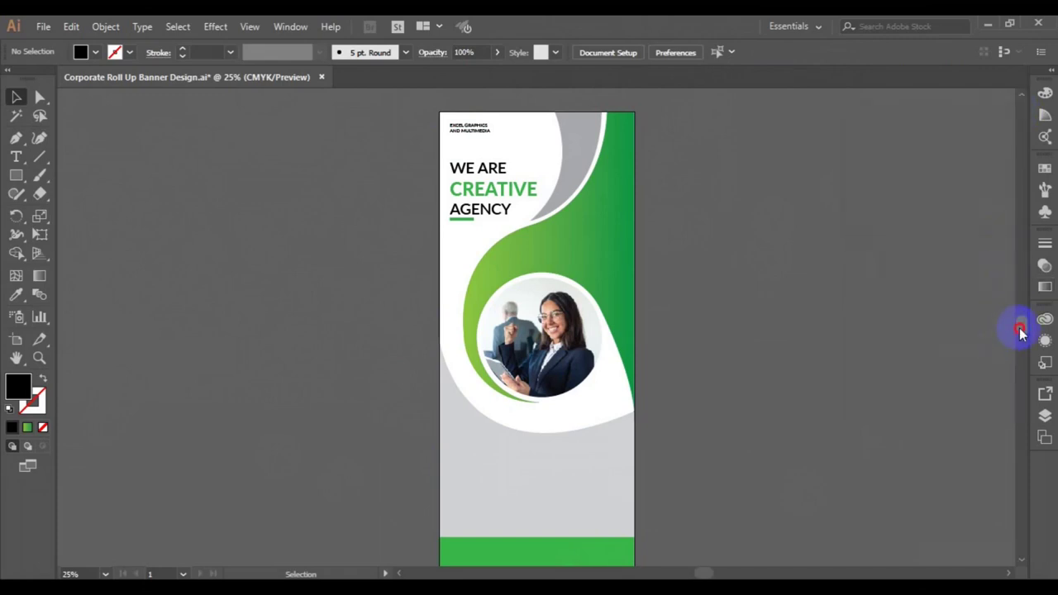
# Step: Duplicate the EXCEL GRAPHICS AND MULTIMEDIA name from the banner's top into the green footer
pyautogui.scroll(-2, 1022, 337)
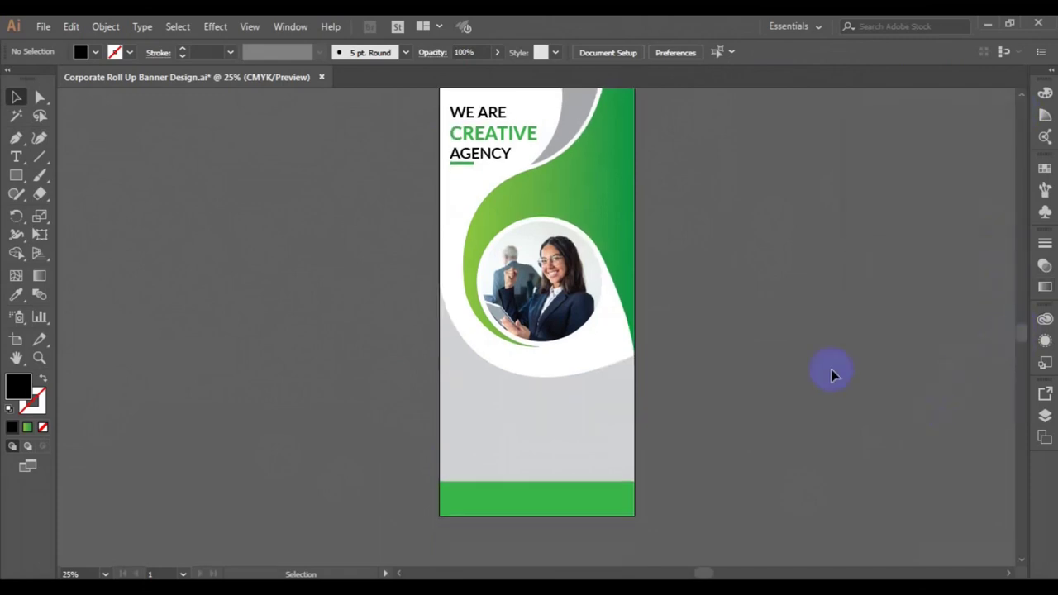
pyautogui.click(1022, 95)
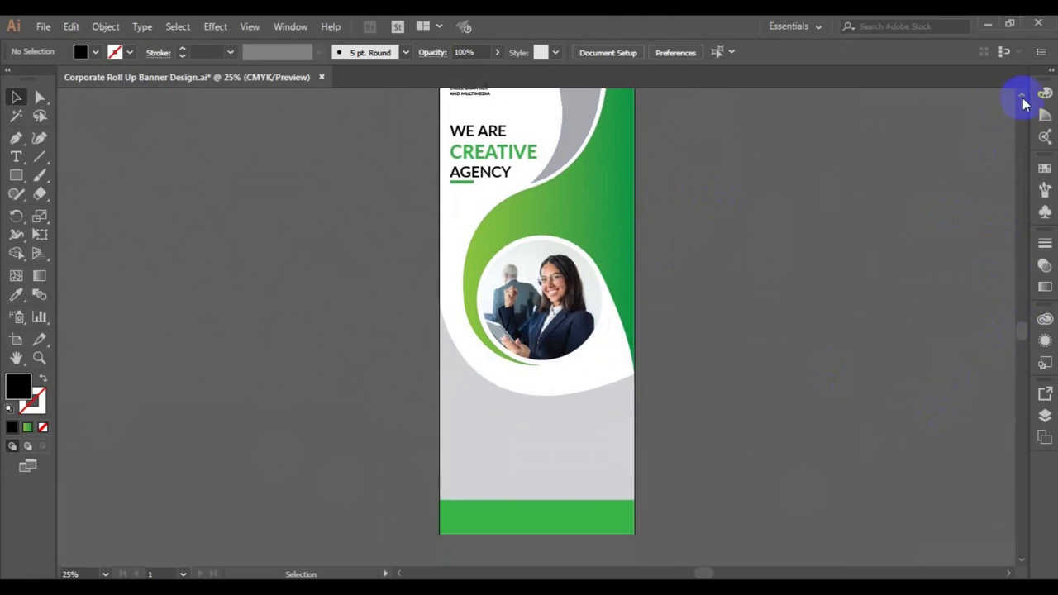
pyautogui.click(466, 96)
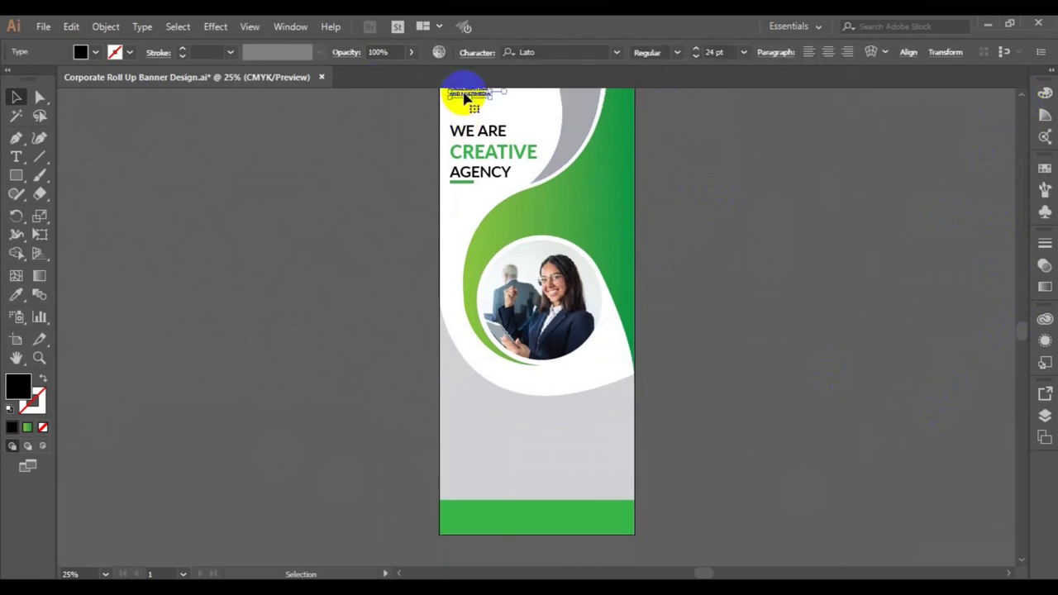
pyautogui.moveTo(466, 96); pyautogui.dragTo(465, 522)
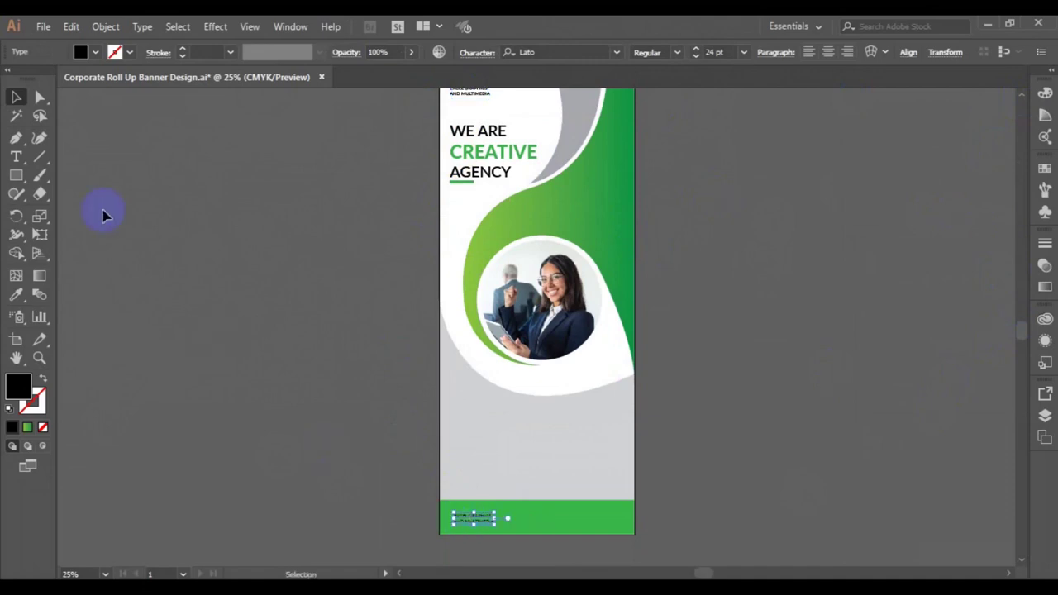
pyautogui.click(16, 156)
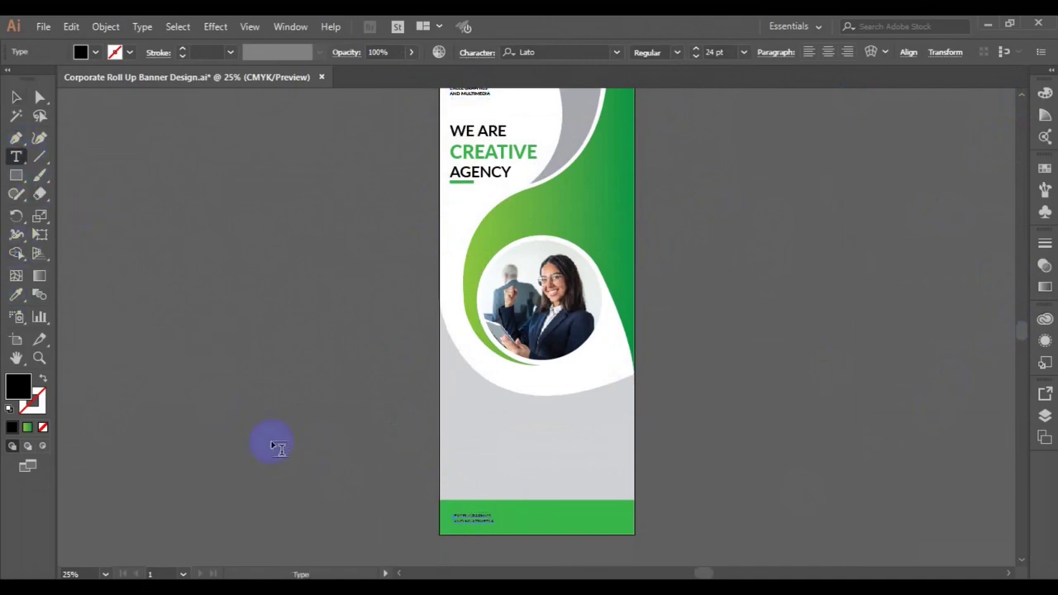
# Step: Replace the footer copy's text with 'Contact Us:'
pyautogui.tripleClick(463, 521)
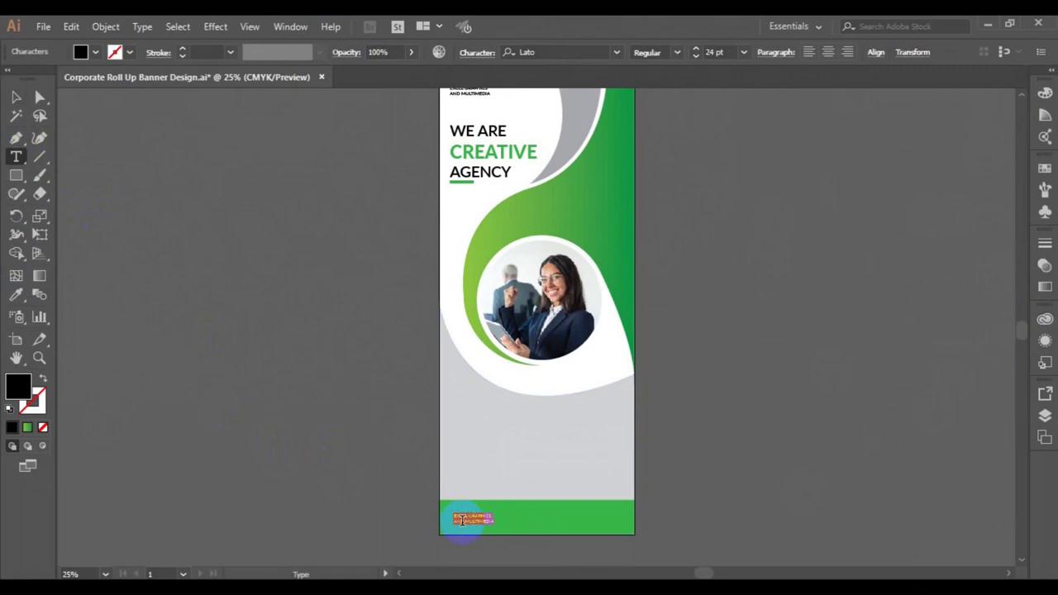
pyautogui.click(744, 52)
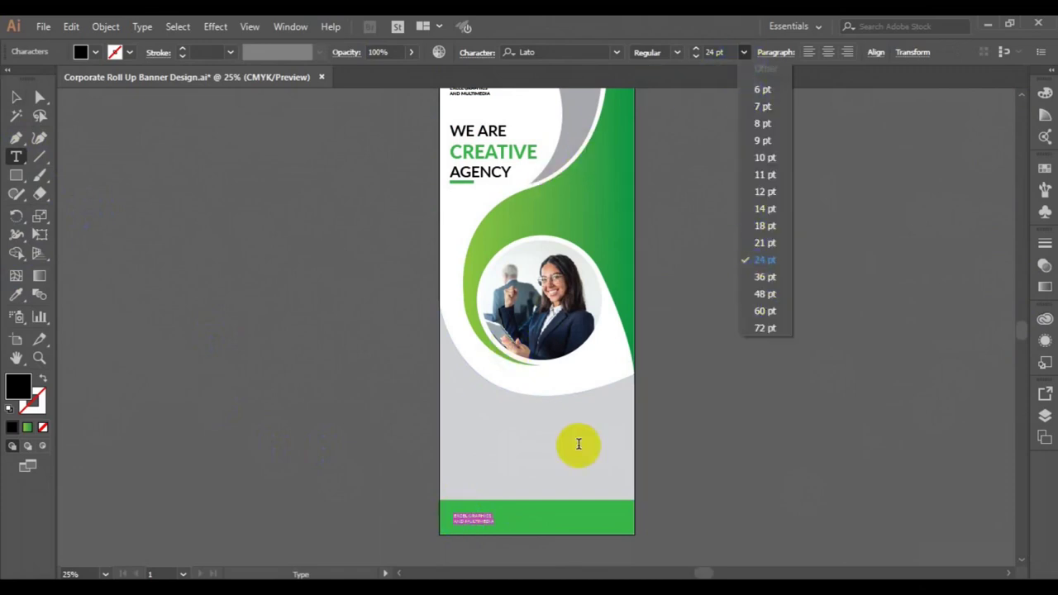
pyautogui.click(765, 293)
pyautogui.write('ct Us')
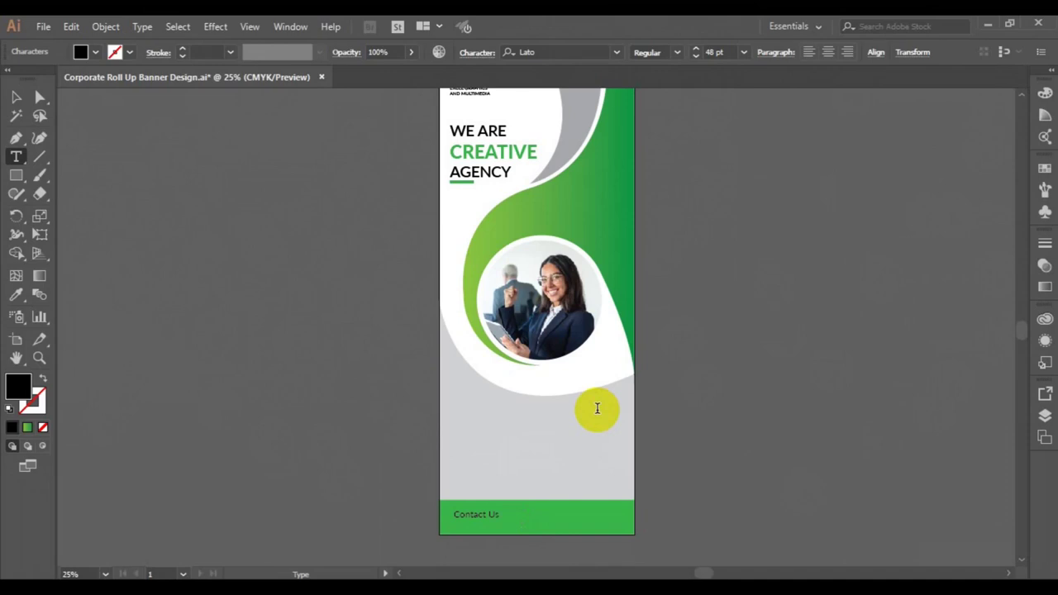
pyautogui.press('Escape')
pyautogui.hotkey('ctrl', 'shift', 'a')
pyautogui.hotkey('ctrl', 'a')
# Step: Style Contact Us: as white Lato Bold at 36 pt
pyautogui.click(96, 52)
pyautogui.click(32, 78)
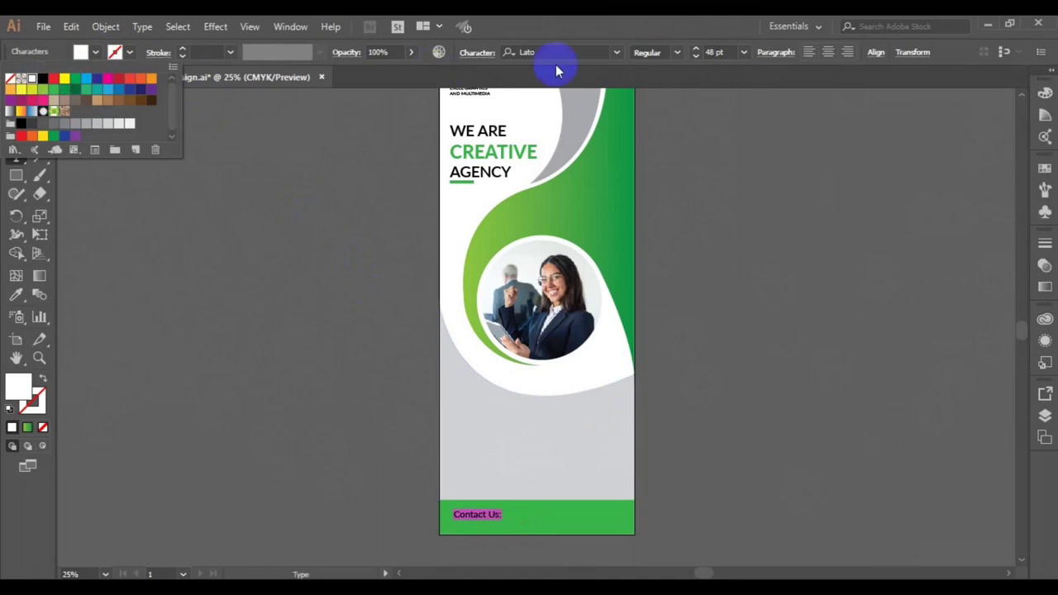
pyautogui.click(678, 52)
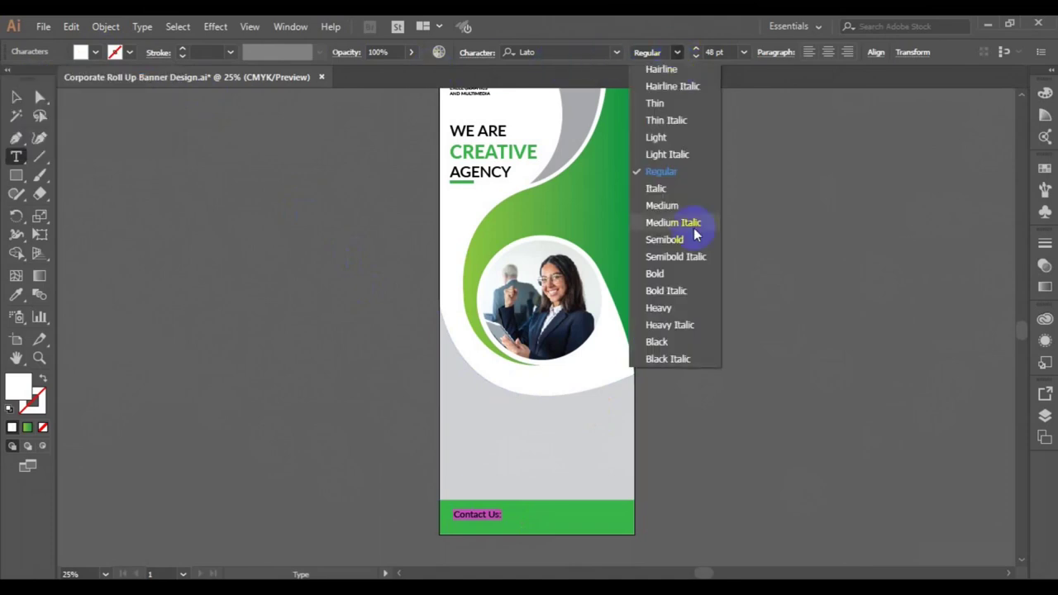
pyautogui.click(655, 274)
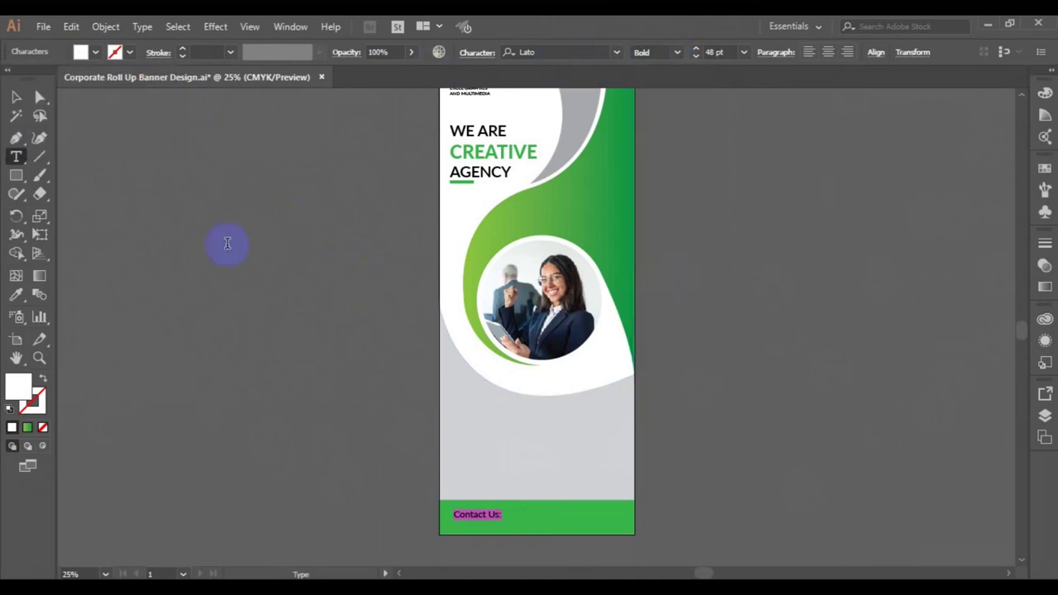
pyautogui.click(741, 52)
pyautogui.click(770, 284)
pyautogui.click(16, 97)
pyautogui.click(478, 516)
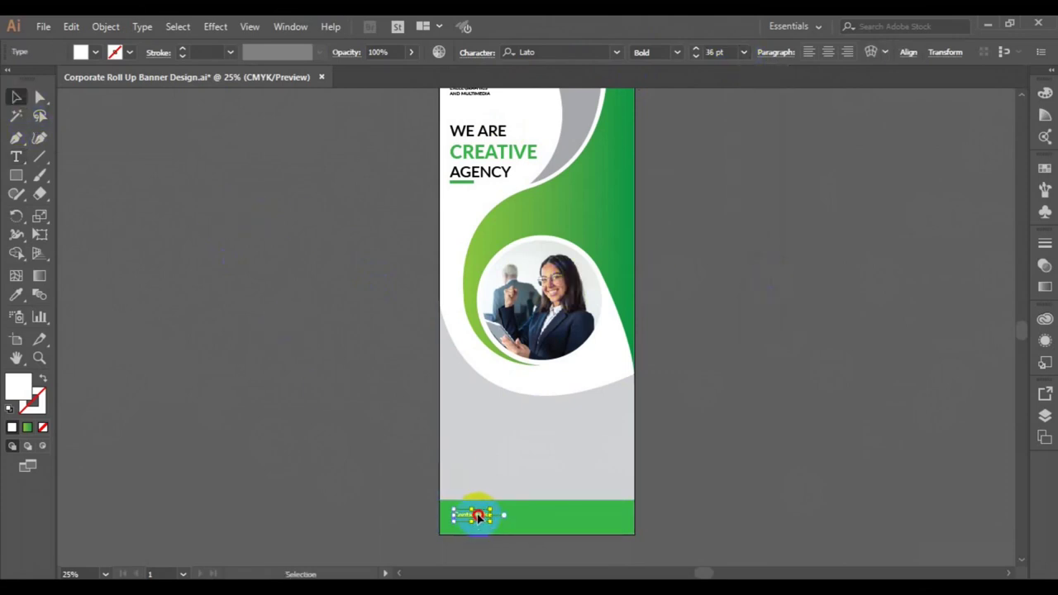
# Step: Nudge Contact Us: in the footer and Alt-drag a copy just below it
pyautogui.moveTo(478, 517); pyautogui.dragTo(476, 515)
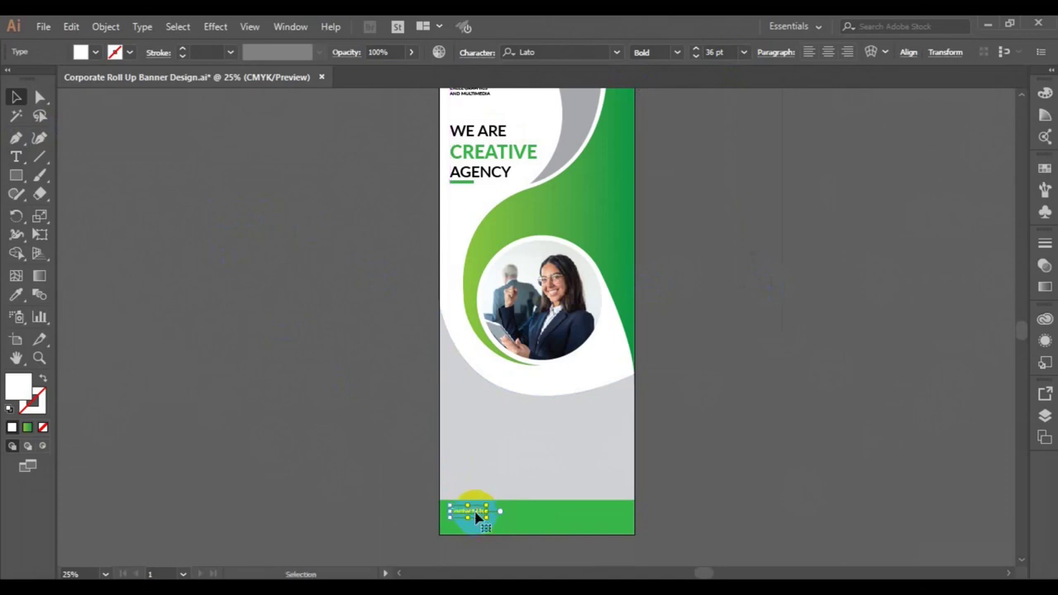
pyautogui.click(733, 484)
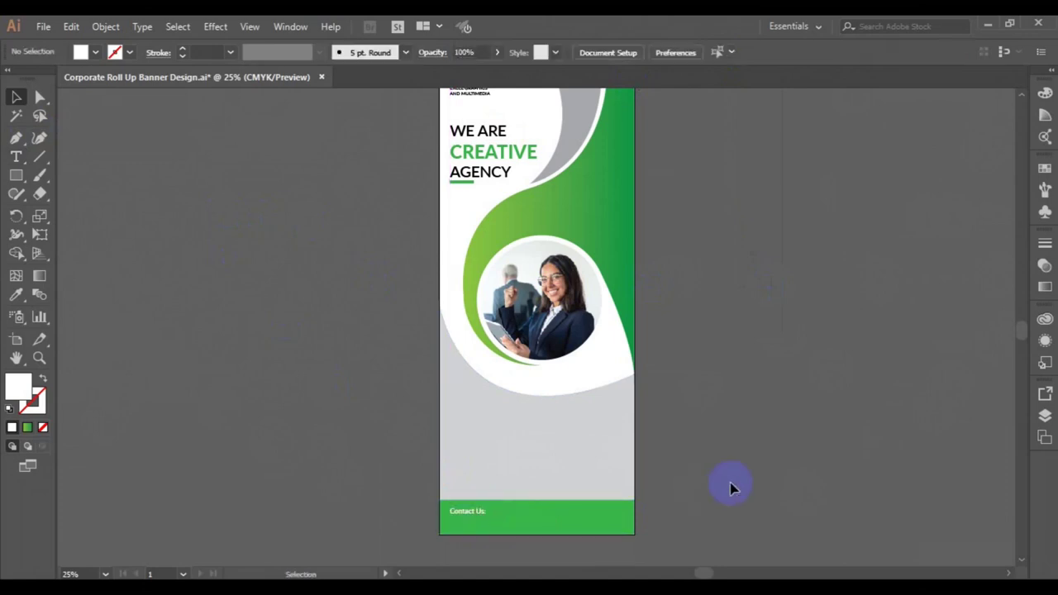
pyautogui.click(479, 515)
pyautogui.moveTo(479, 516); pyautogui.dragTo(485, 529)
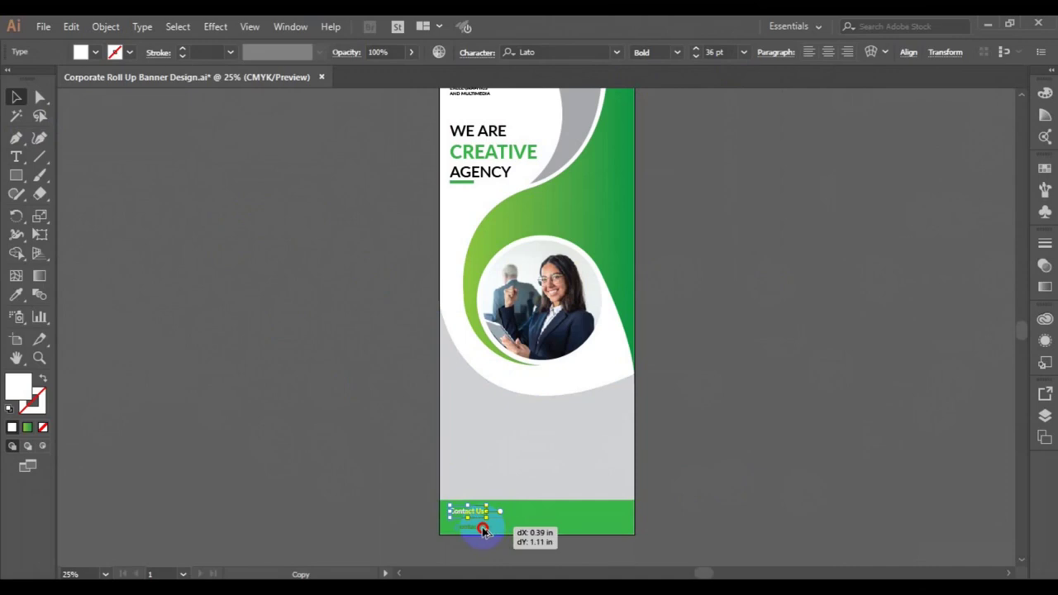
pyautogui.moveTo(486, 530); pyautogui.dragTo(484, 529)
# Step: Zoom in and start retyping the copied line as the website address, beginning 'w'
pyautogui.hotkey('ctrl', '=')
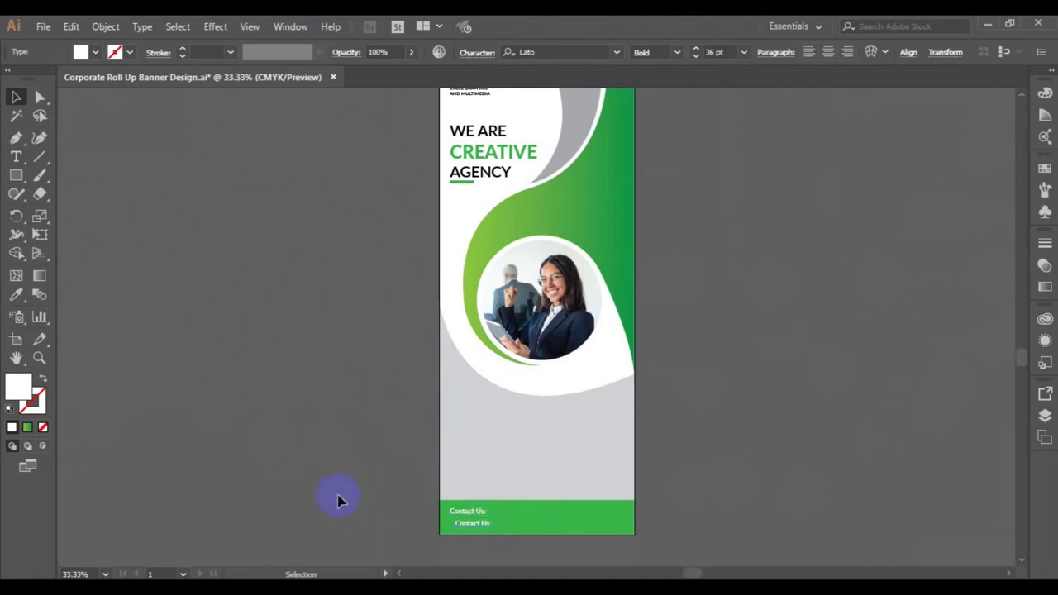
pyautogui.click(16, 159)
pyautogui.click(520, 325)
pyautogui.hotkey('ctrl', 'a')
pyautogui.write('w')
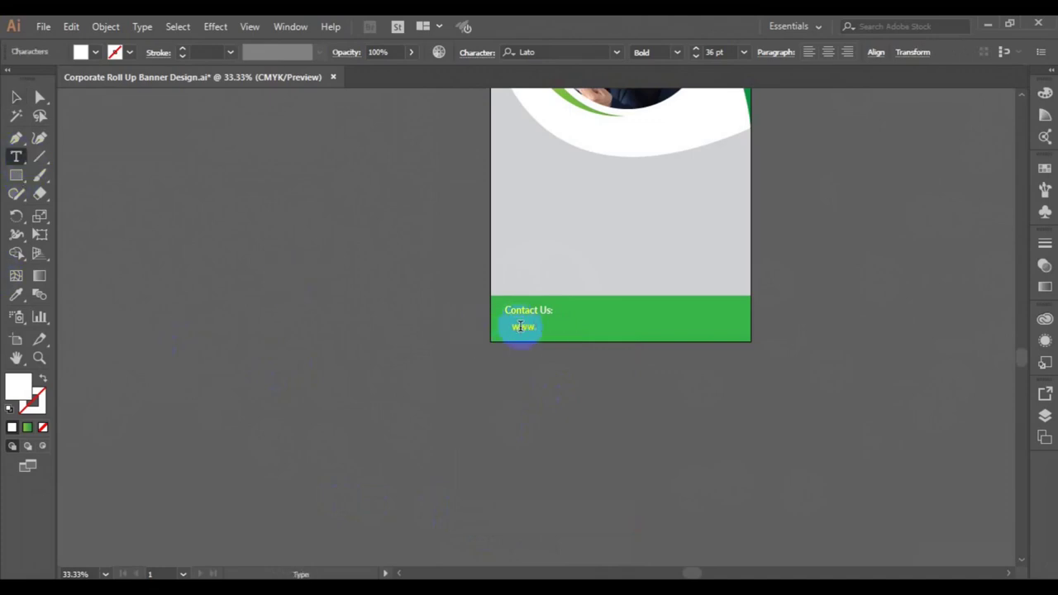
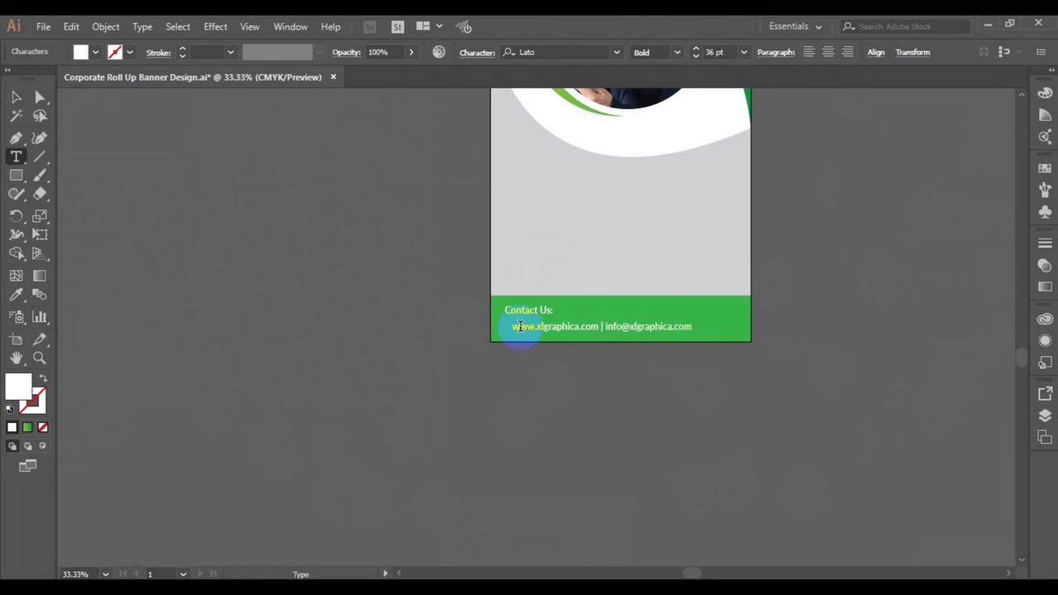
# Step: Make the website and email line in the contact bar black
pyautogui.tripleClick(519, 326)
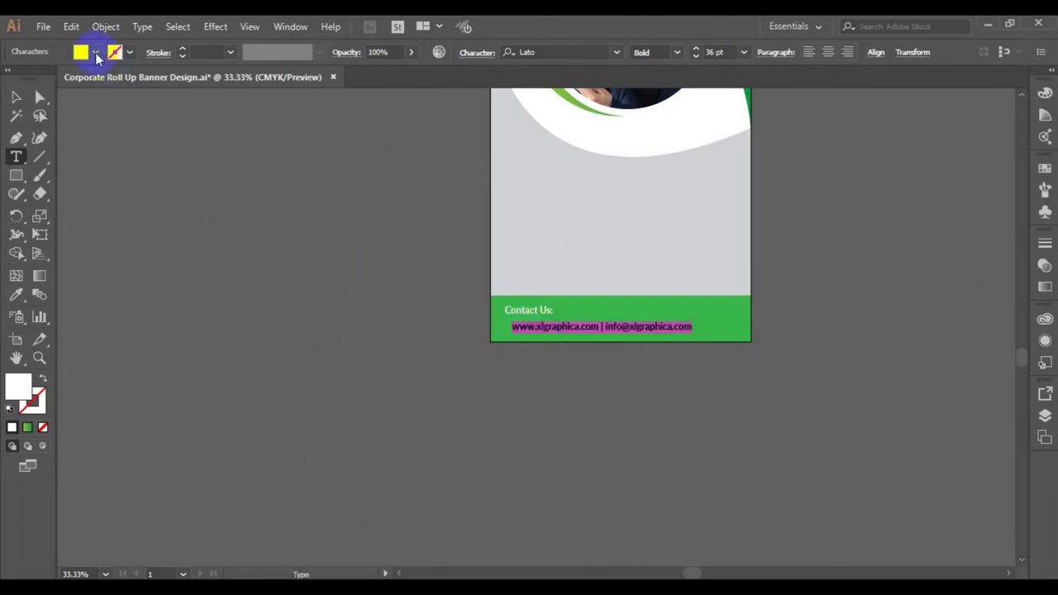
pyautogui.click(95, 52)
pyautogui.click(43, 78)
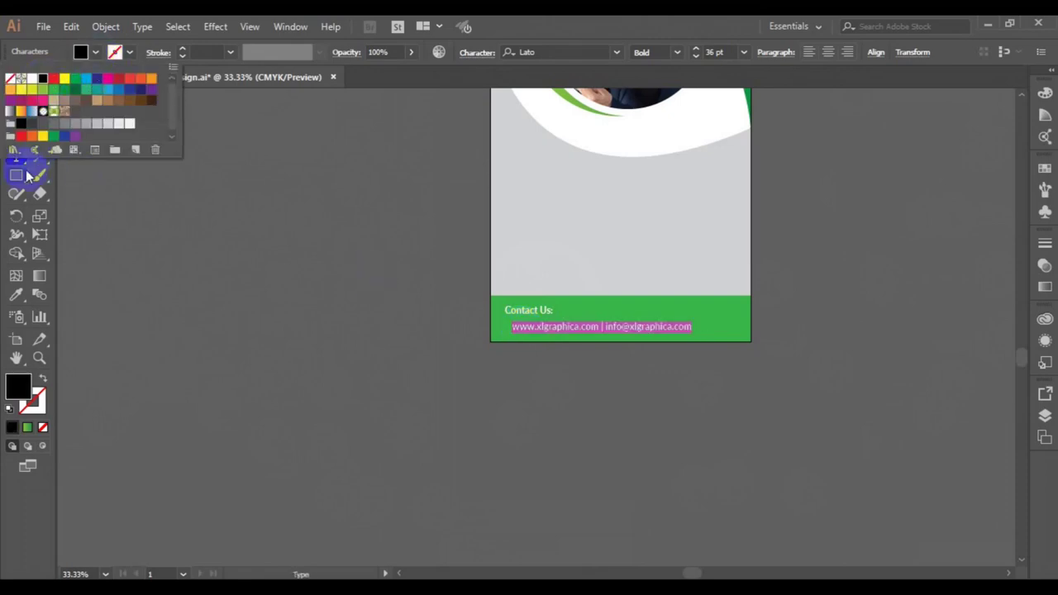
# Step: Centre the website and email line horizontally on the green contact bar
pyautogui.click(16, 175)
pyautogui.click(16, 97)
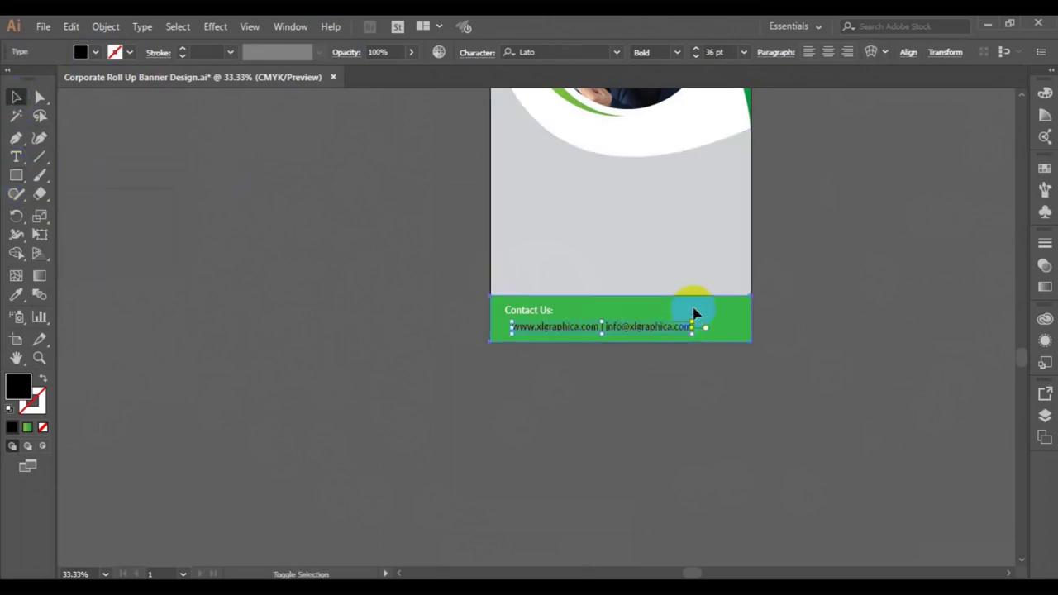
pyautogui.keyDown('shift'); pyautogui.click(697, 312); pyautogui.keyUp('shift')
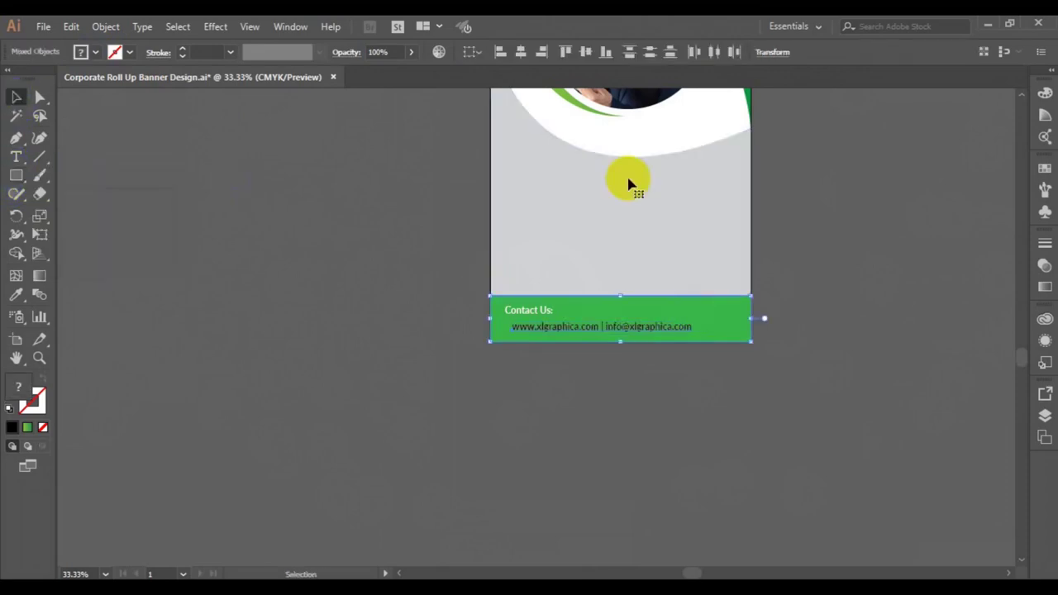
pyautogui.click(530, 55)
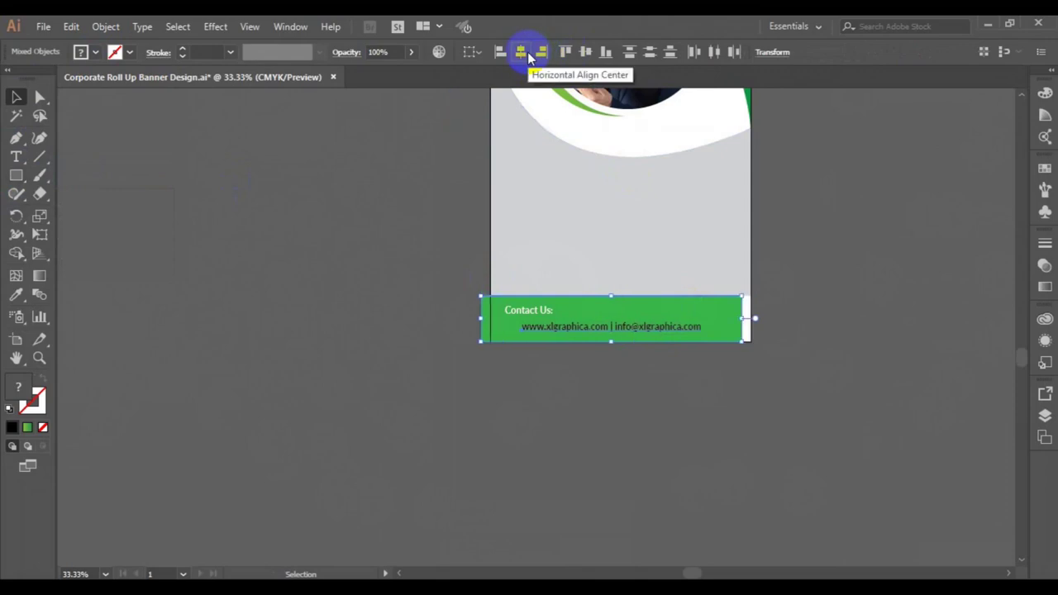
pyautogui.click(530, 56)
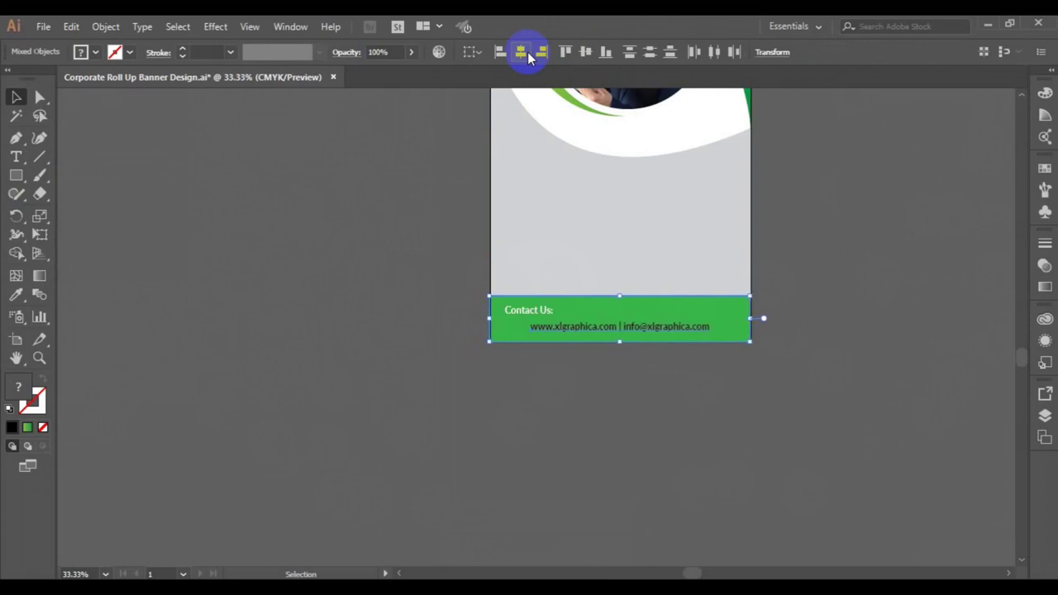
pyautogui.click(836, 306)
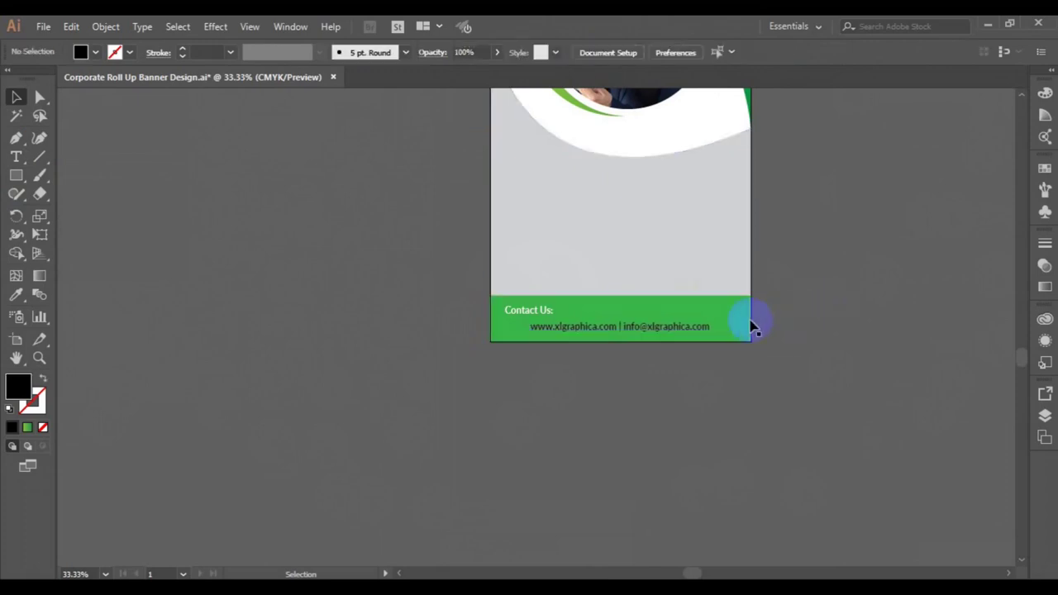
# Step: Group the website line with Contact Us, fit the banner, and dock the icon pack alongside
pyautogui.click(604, 329)
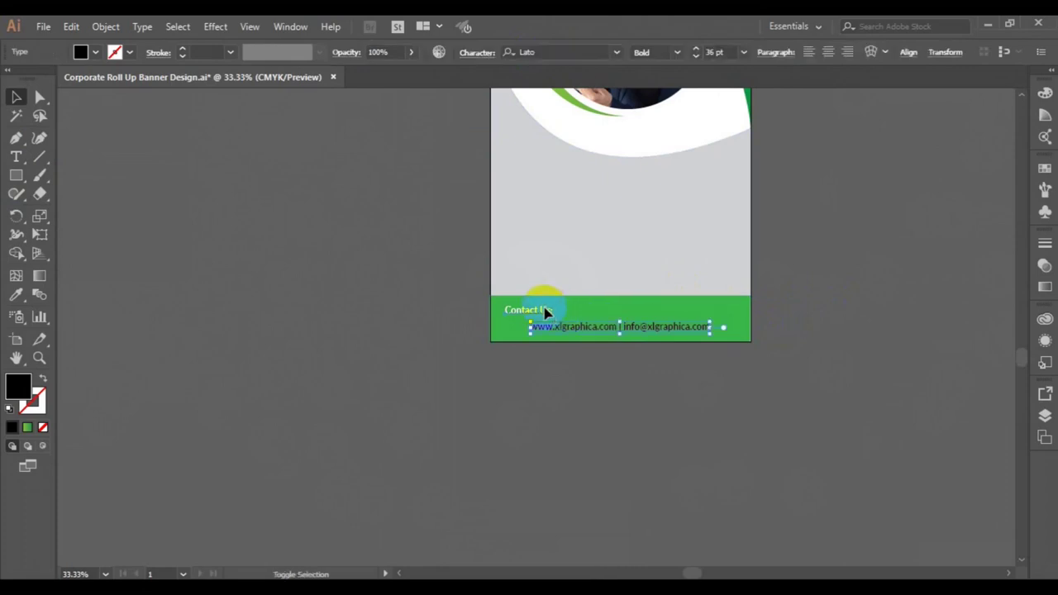
pyautogui.keyDown('shift'); pyautogui.click(546, 312); pyautogui.keyUp('shift')
pyautogui.hotkey('ctrl', 'g')
pyautogui.click(583, 304)
pyautogui.keyDown('shift'); pyautogui.click(584, 307); pyautogui.keyUp('shift')
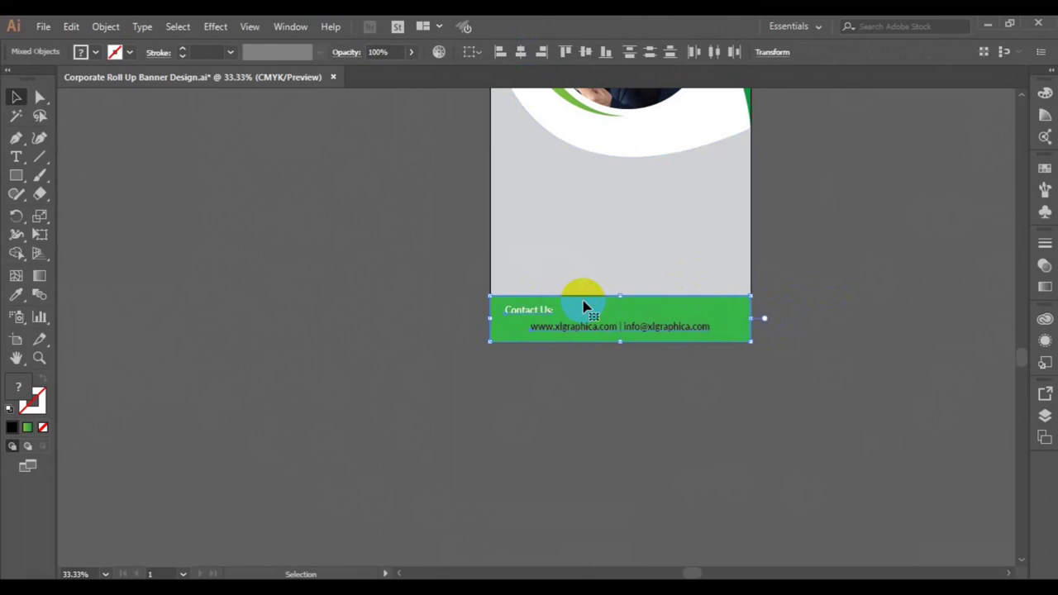
pyautogui.click(875, 253)
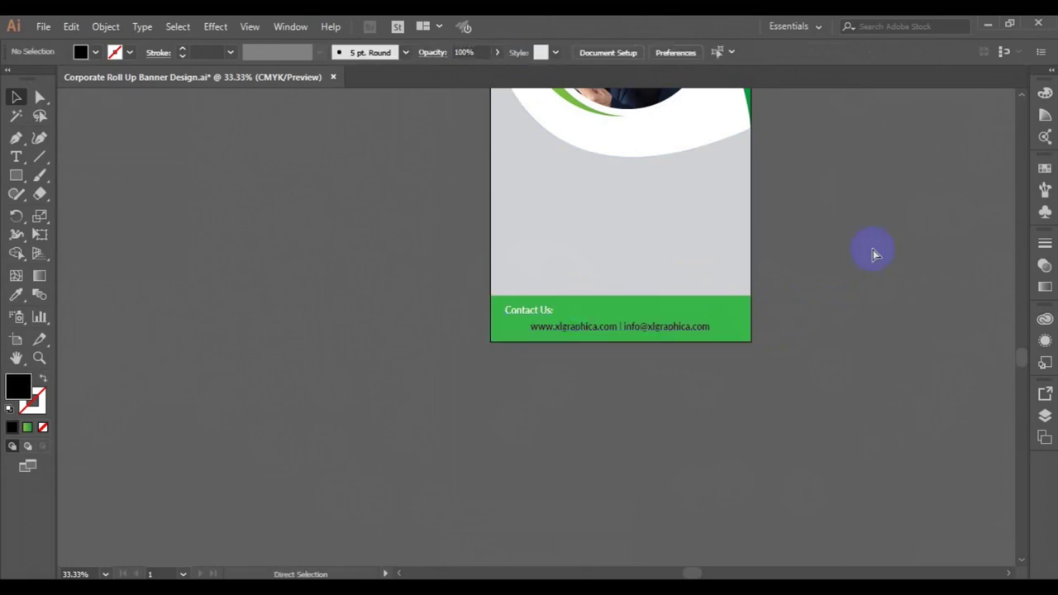
pyautogui.hotkey('ctrl', '0')
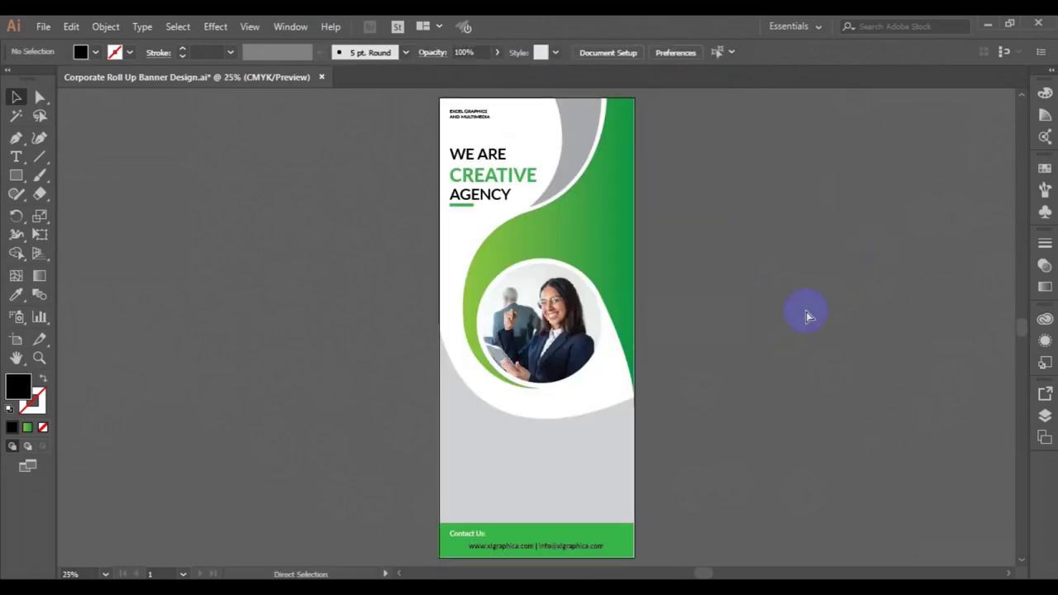
pyautogui.moveTo(345, 52); pyautogui.dragTo(358, 71)
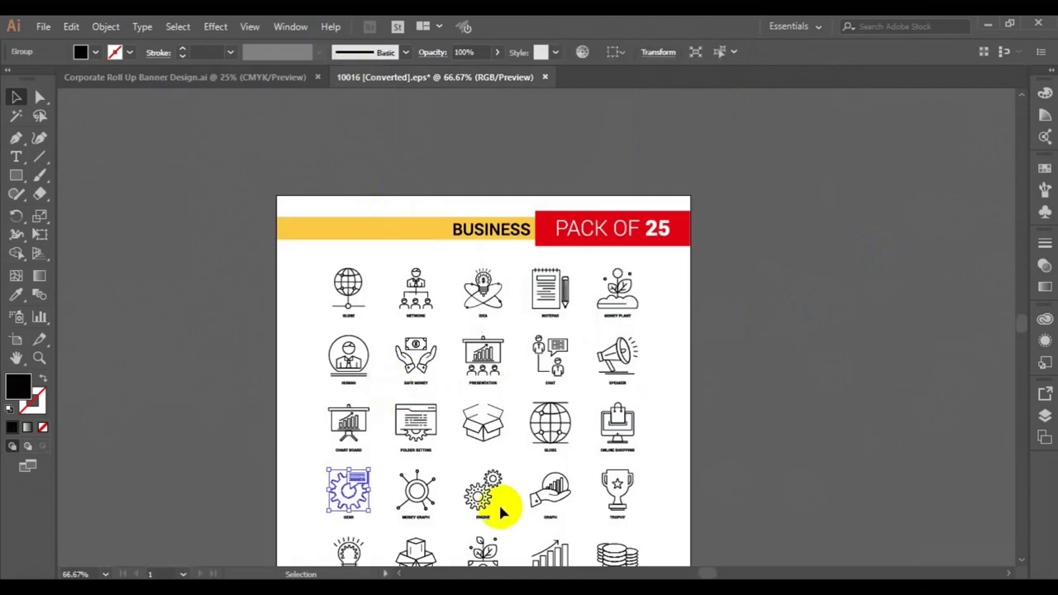
# Step: Paste the box, gear and shopping icons from the pack into the banner's grey area
pyautogui.keyDown('shift'); pyautogui.click(484, 431); pyautogui.keyUp('shift')
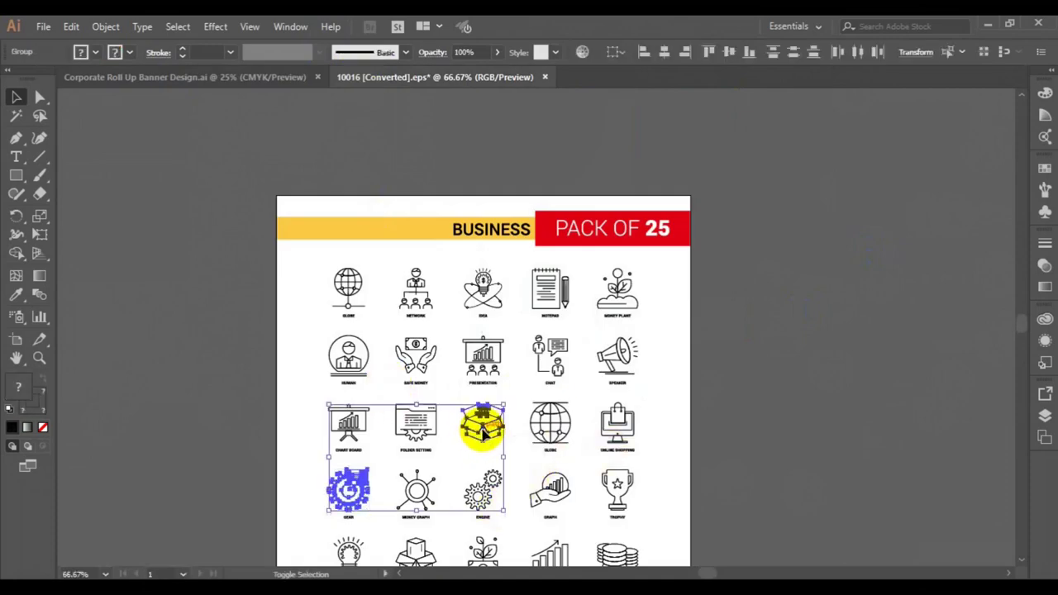
pyautogui.keyDown('shift'); pyautogui.click(616, 437); pyautogui.keyUp('shift')
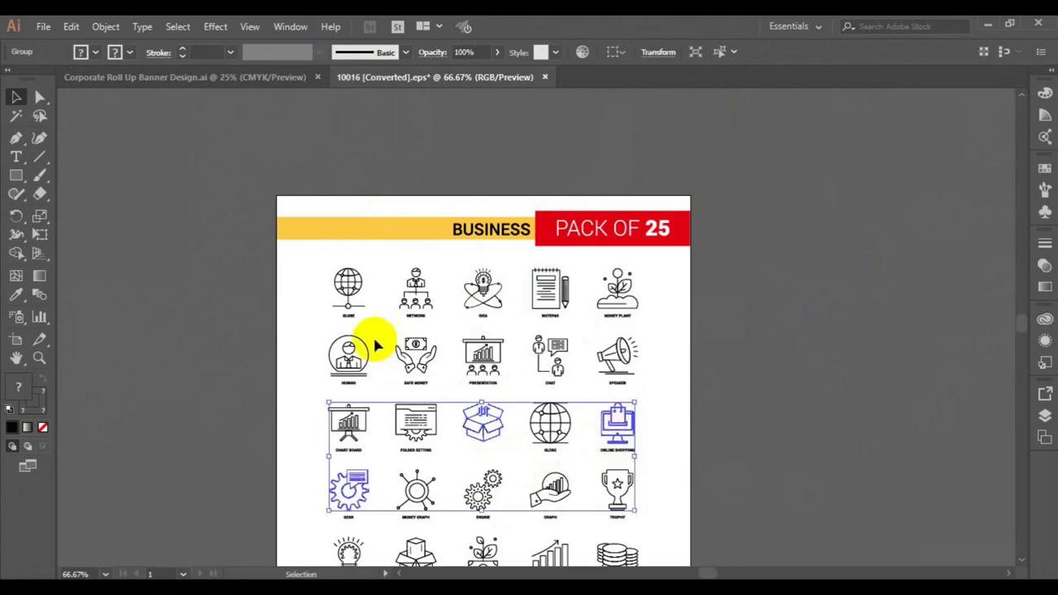
pyautogui.click(201, 79)
pyautogui.hotkey('ctrl', 'v')
pyautogui.moveTo(500, 313); pyautogui.dragTo(473, 473)
pyautogui.click(426, 331)
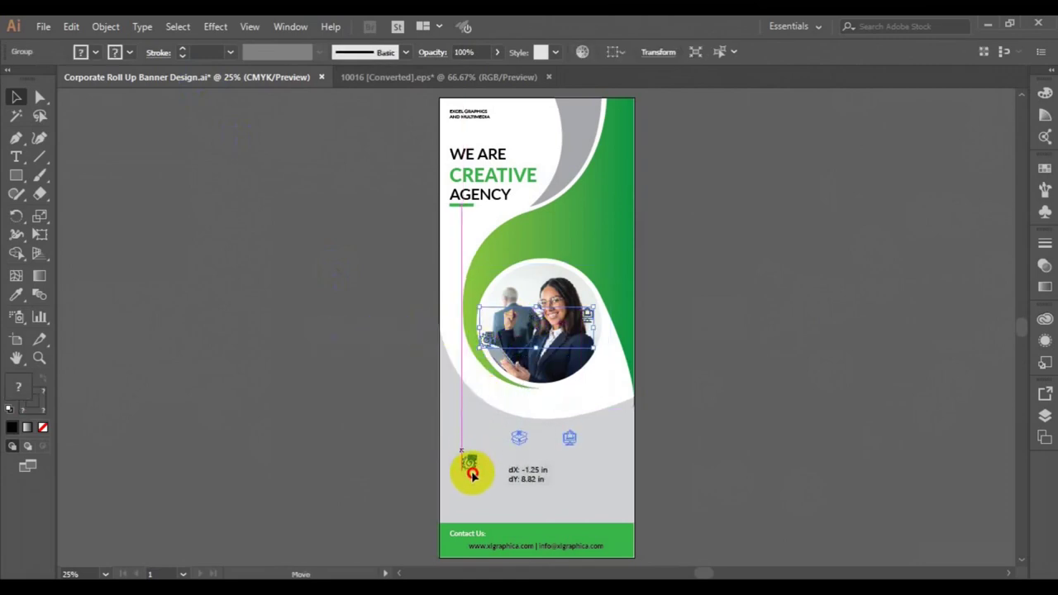
pyautogui.moveTo(473, 473); pyautogui.dragTo(471, 473)
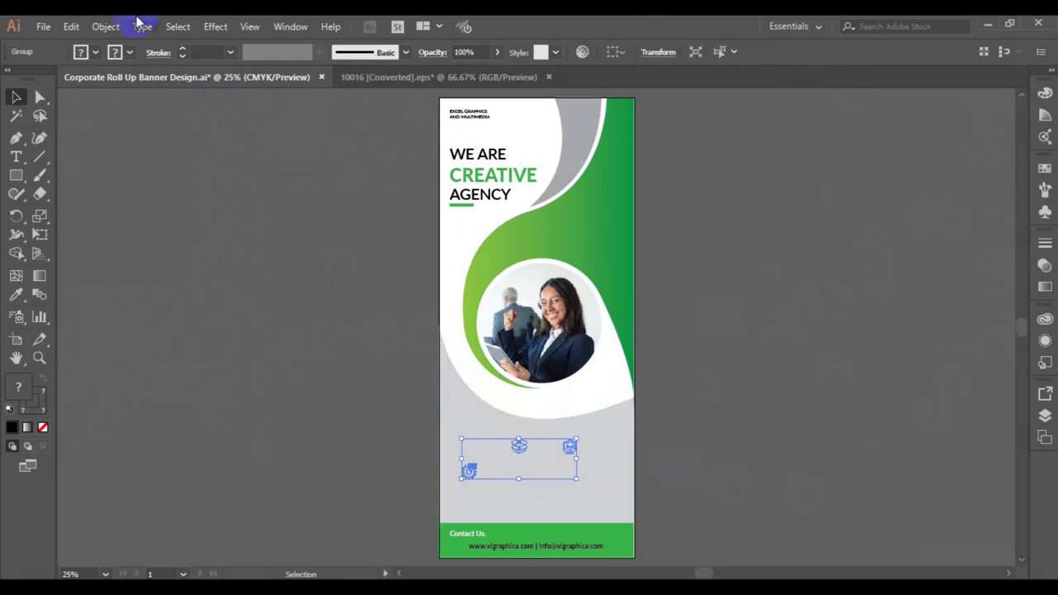
# Step: Ungroup the icons, put the box icon at the grey area's left, and park the others off-banner
pyautogui.click(105, 26)
pyautogui.click(193, 93)
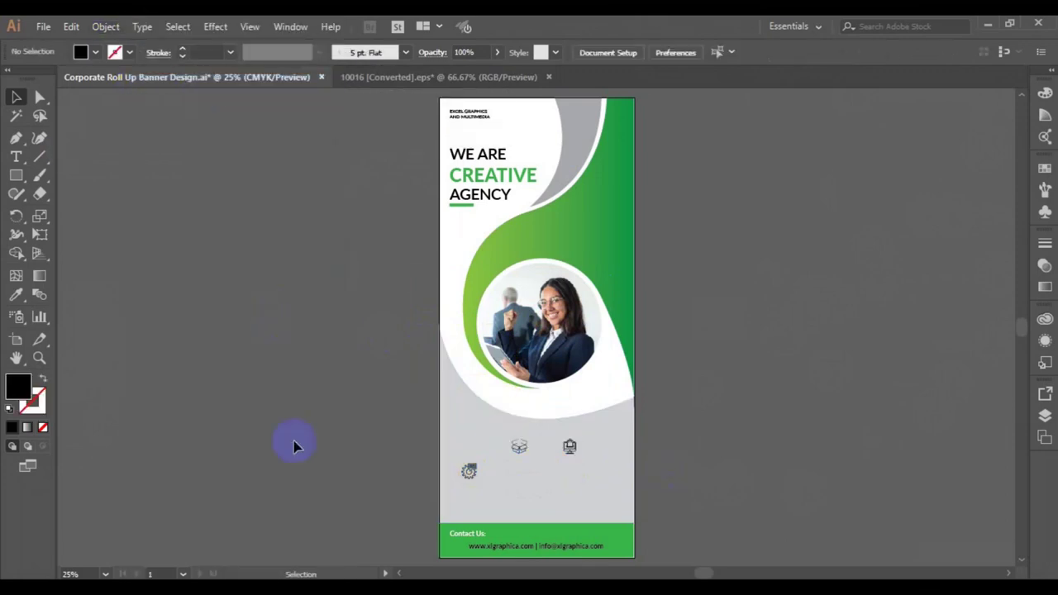
pyautogui.click(473, 471)
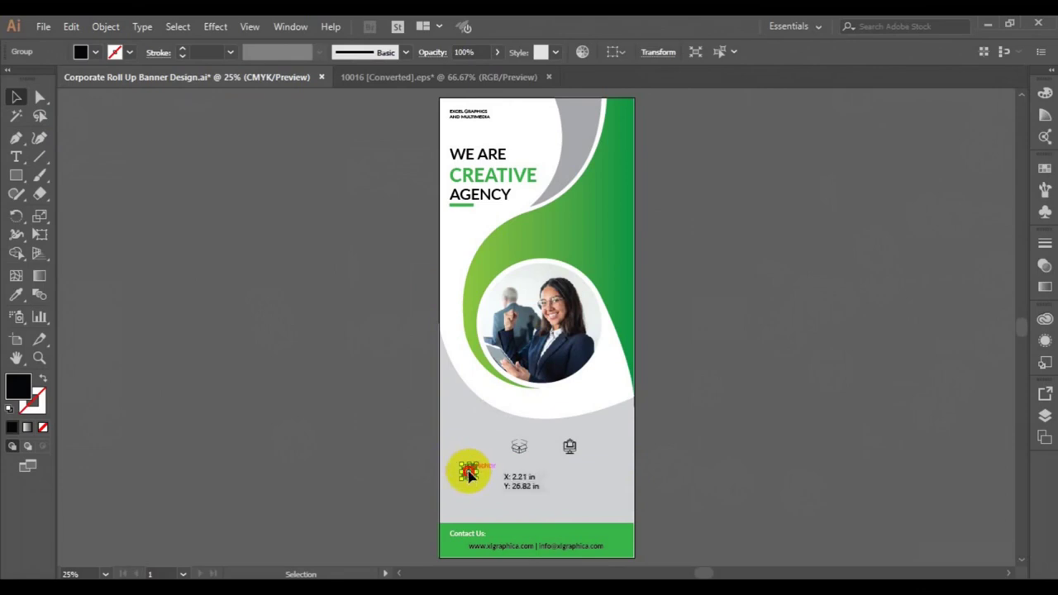
pyautogui.moveTo(469, 472); pyautogui.dragTo(342, 477)
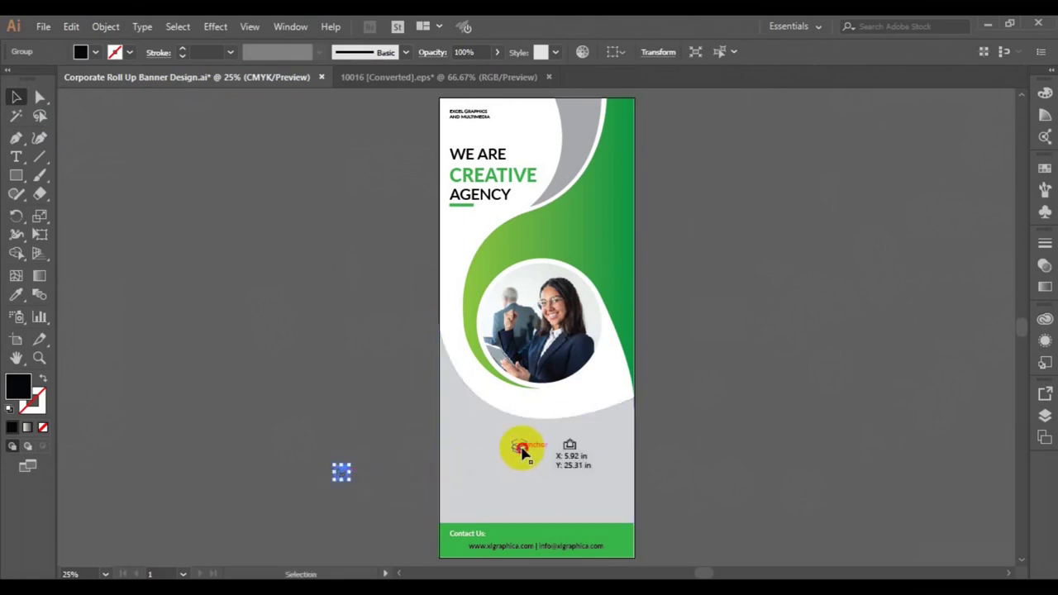
pyautogui.click(521, 450)
pyautogui.moveTo(521, 449); pyautogui.dragTo(472, 449)
pyautogui.hotkey('ctrl', 'z')
pyautogui.moveTo(520, 449); pyautogui.dragTo(454, 439)
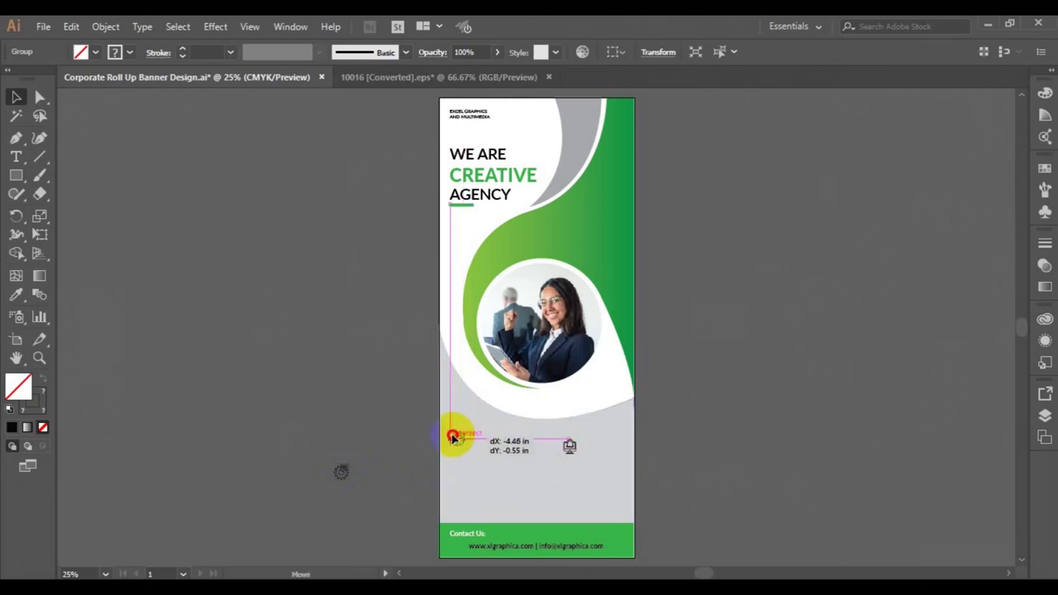
pyautogui.moveTo(454, 438); pyautogui.dragTo(456, 438)
pyautogui.click(570, 448)
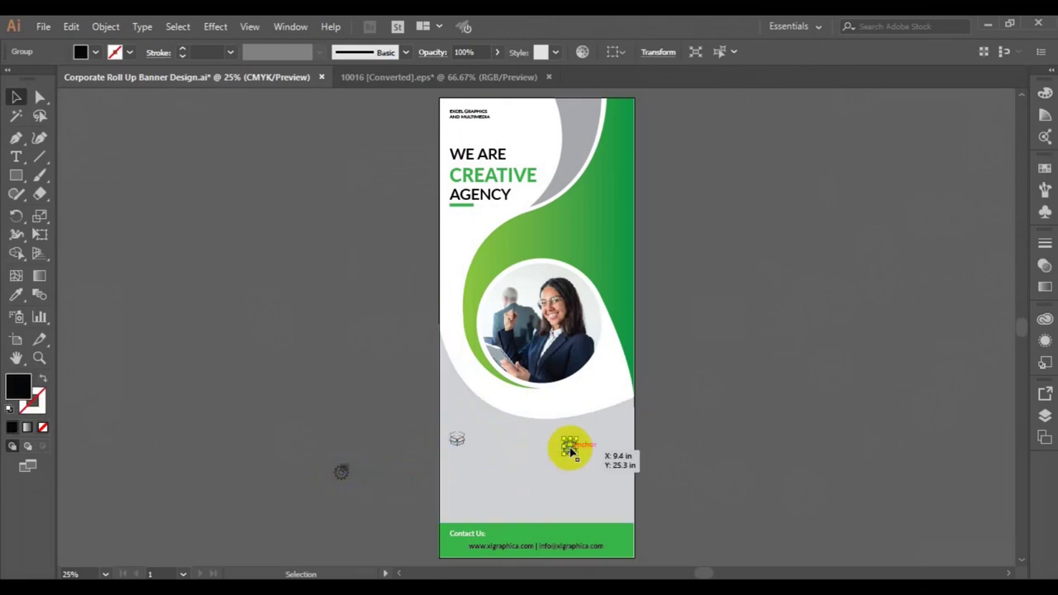
pyautogui.moveTo(571, 450); pyautogui.dragTo(310, 501)
pyautogui.click(16, 157)
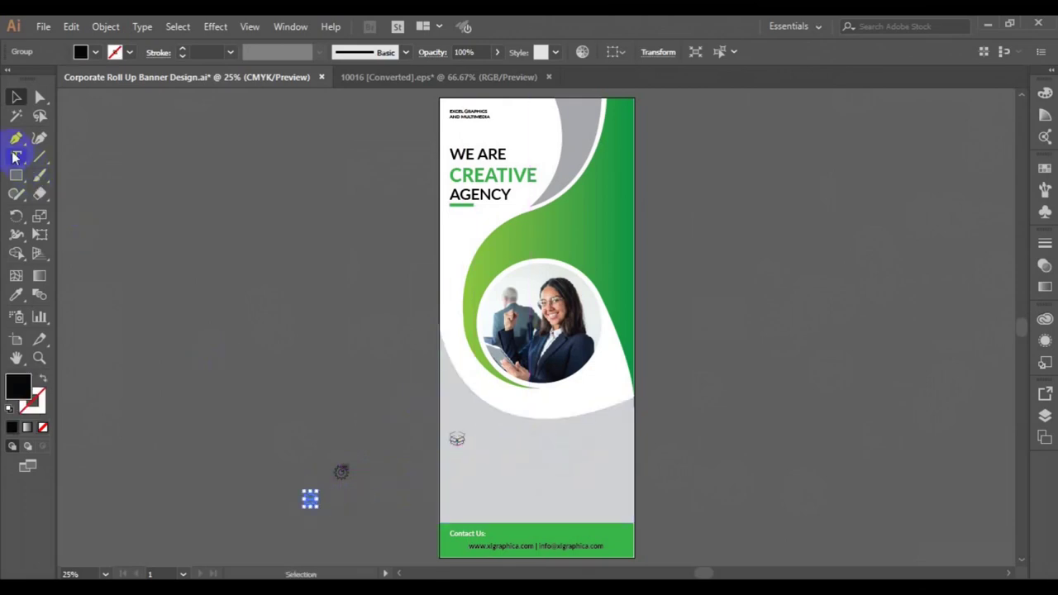
# Step: Create a text area beside the box icon with 36 pt text
pyautogui.moveTo(472, 437); pyautogui.dragTo(608, 463)
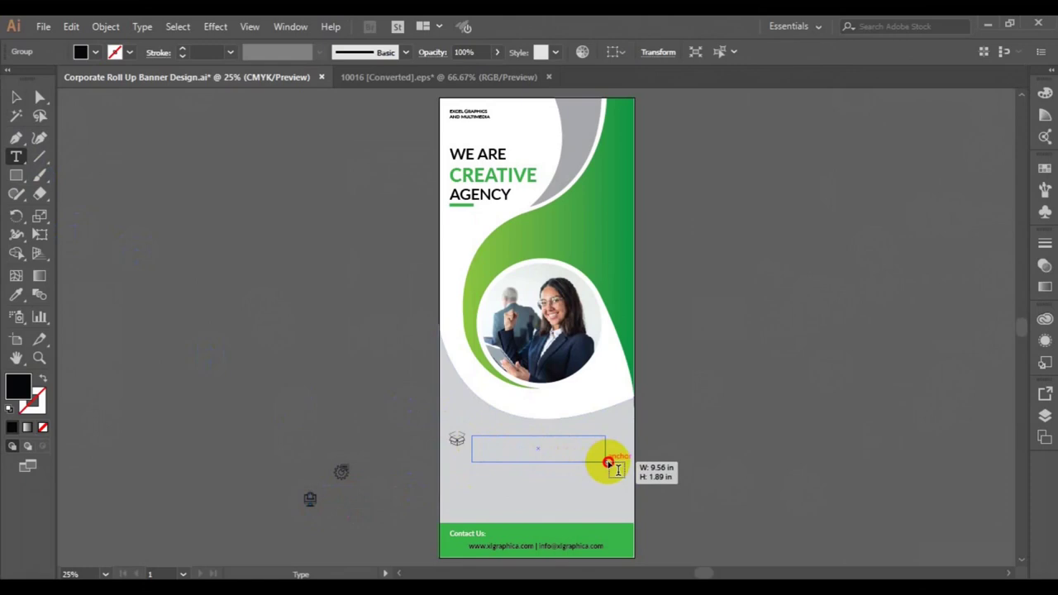
pyautogui.moveTo(608, 463); pyautogui.dragTo(612, 461)
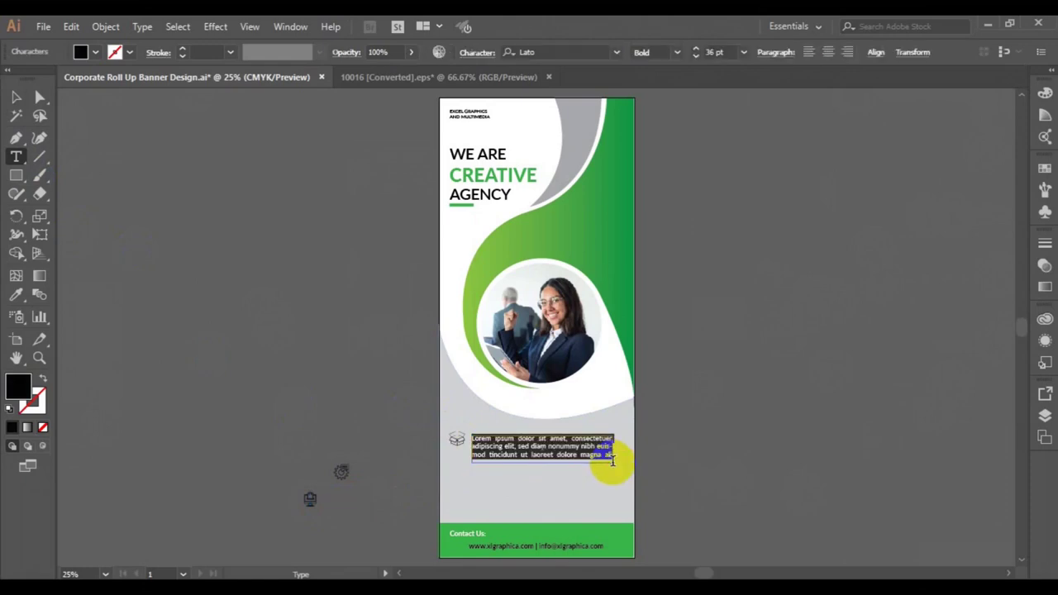
pyautogui.click(744, 52)
pyautogui.click(776, 260)
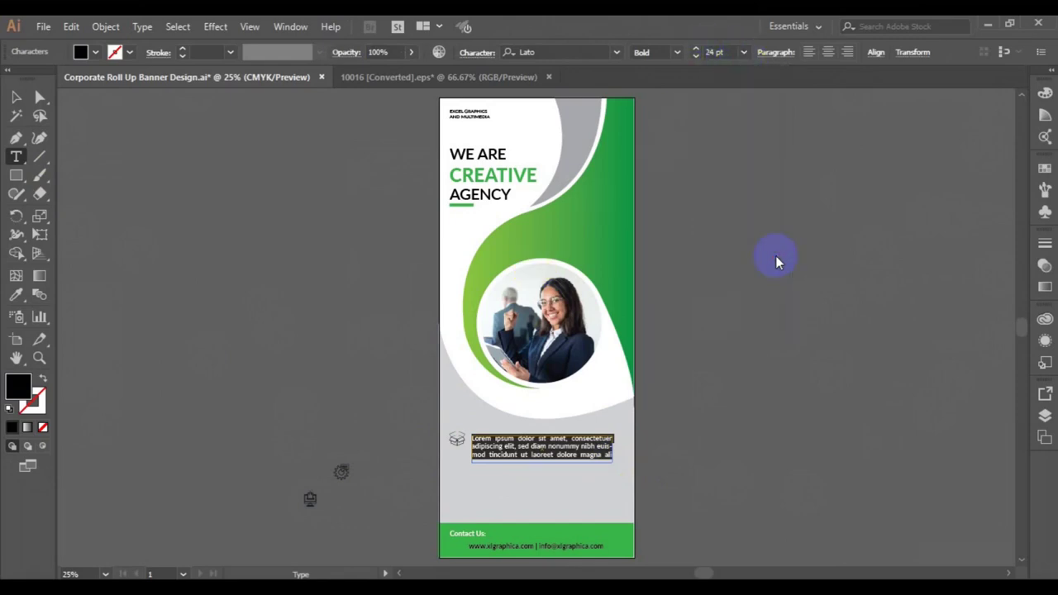
pyautogui.click(744, 52)
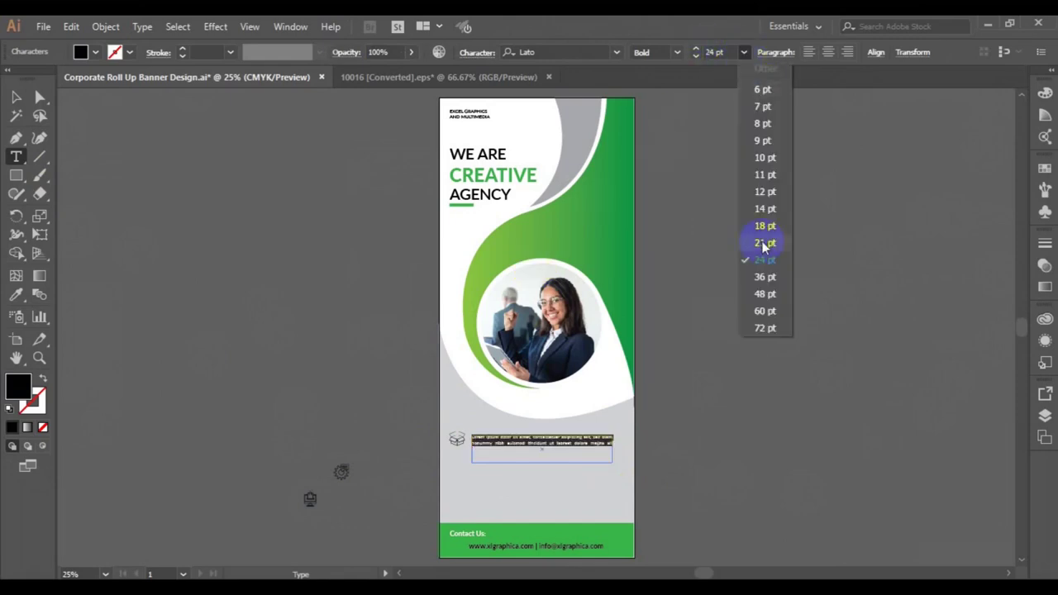
pyautogui.click(769, 278)
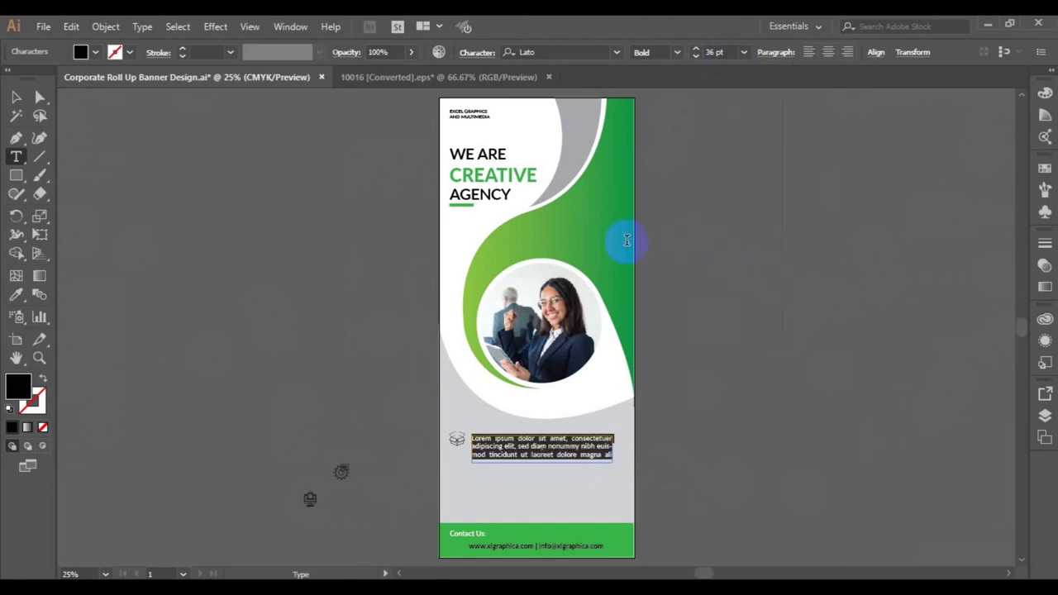
# Step: Change the paragraph's font style from Lato Bold to Regular
pyautogui.click(16, 98)
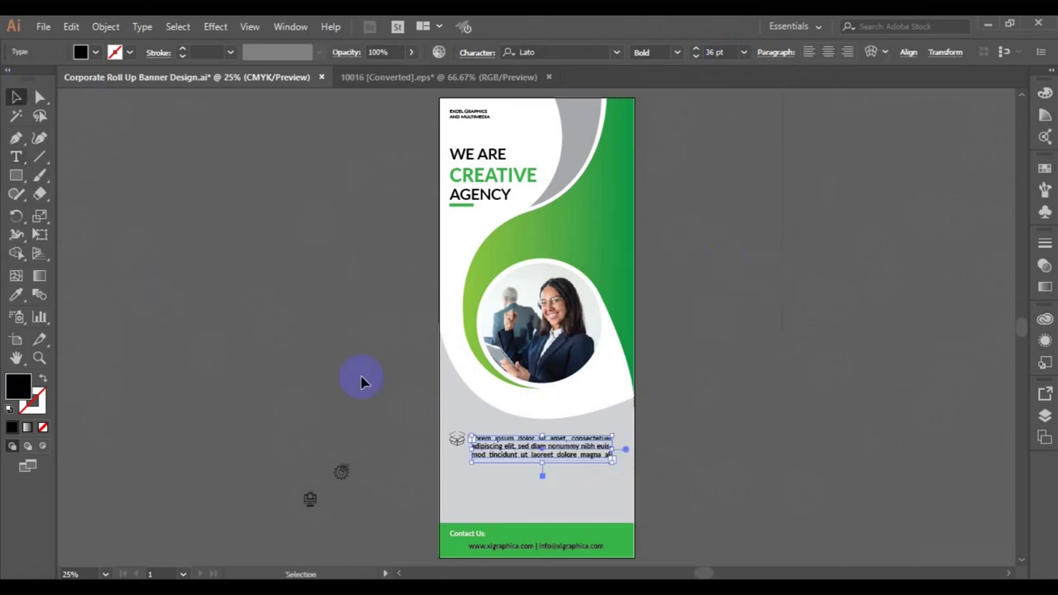
pyautogui.click(678, 53)
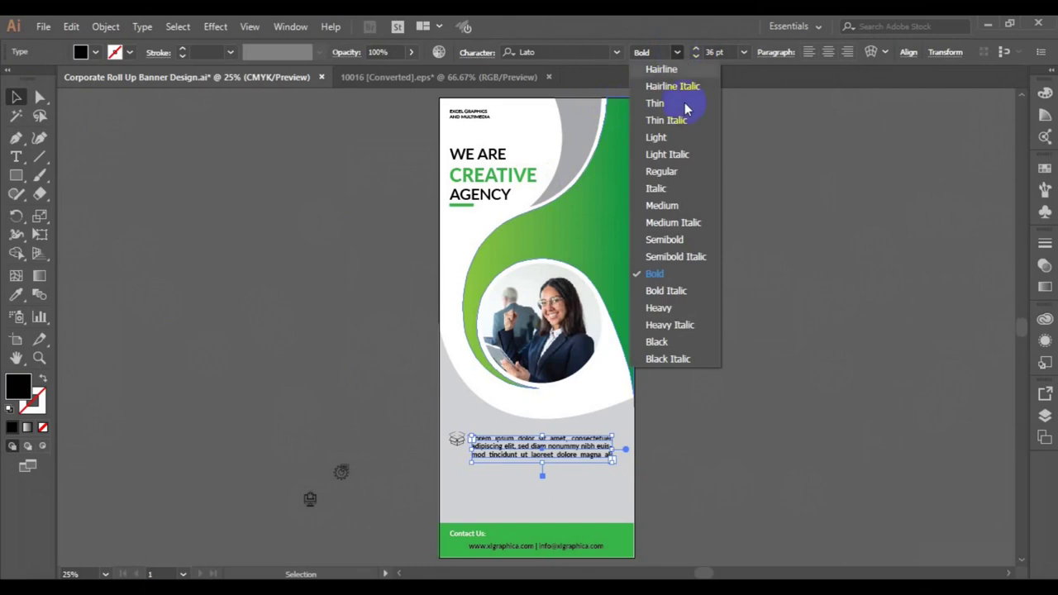
pyautogui.click(673, 171)
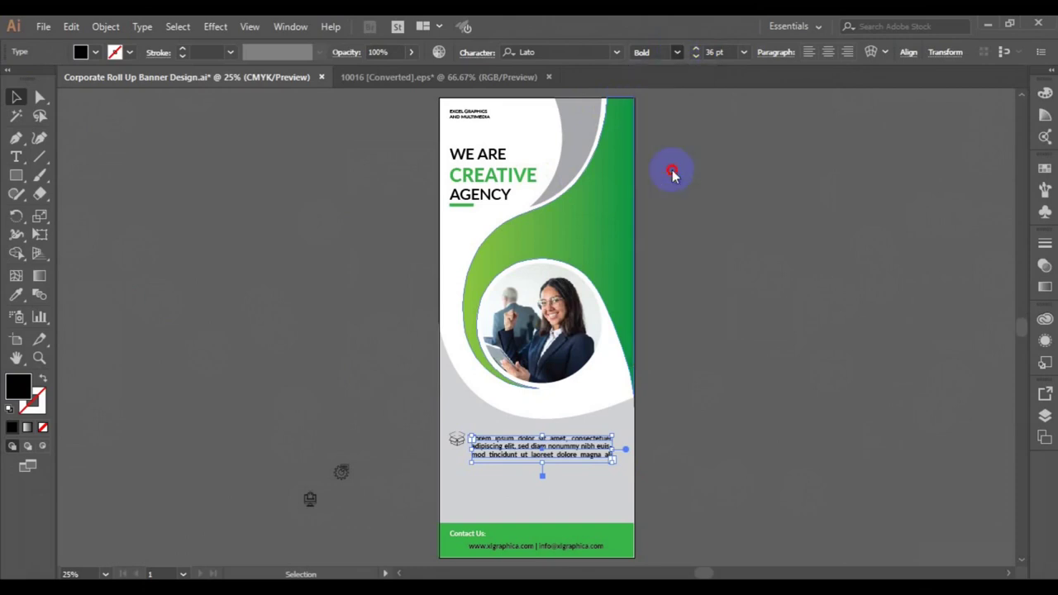
pyautogui.click(718, 324)
pyautogui.click(456, 439)
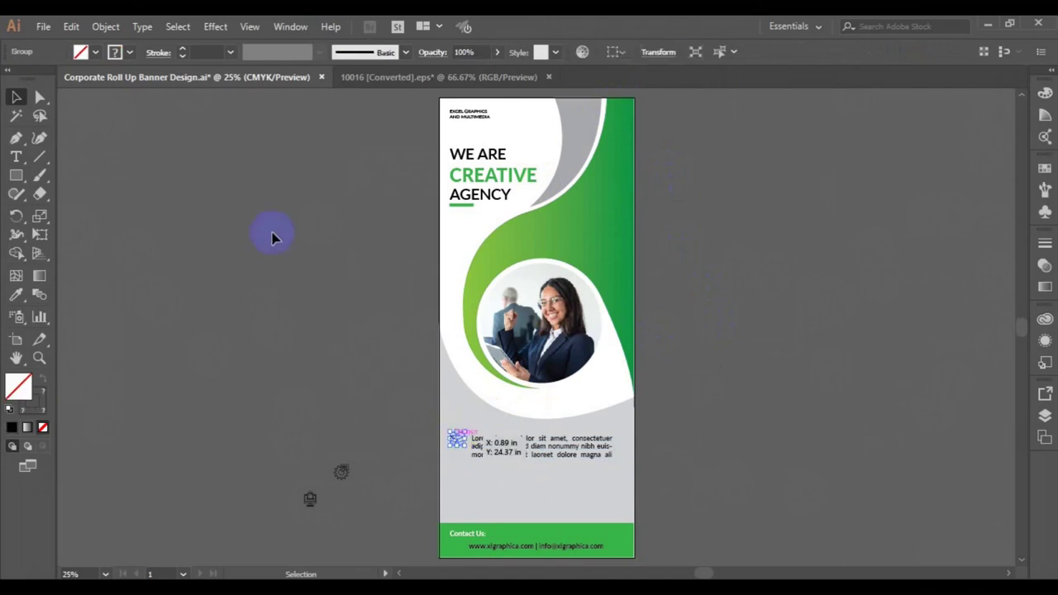
pyautogui.click(129, 52)
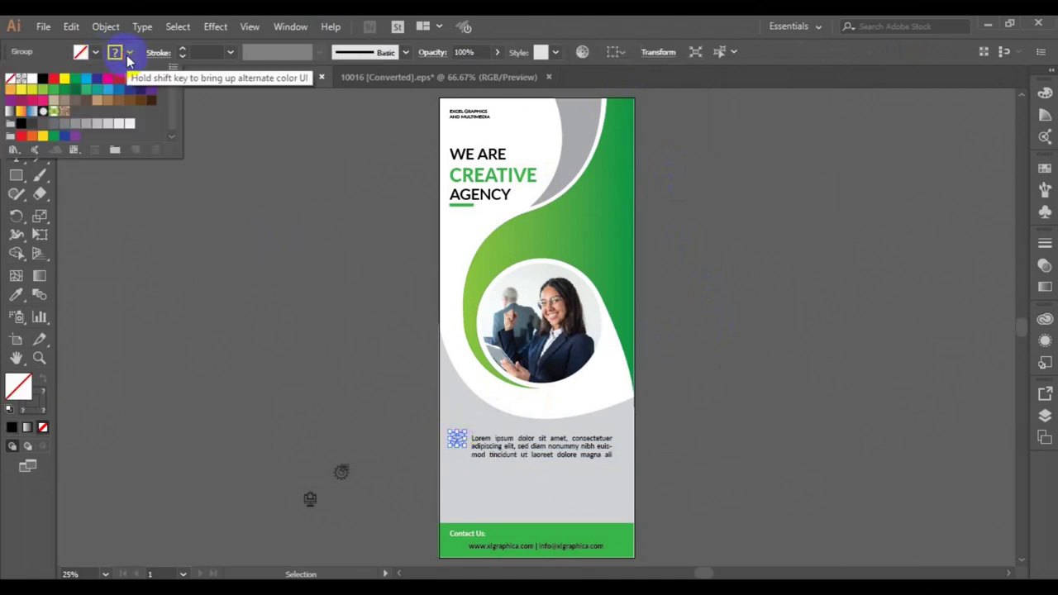
pyautogui.click(45, 96)
pyautogui.click(149, 324)
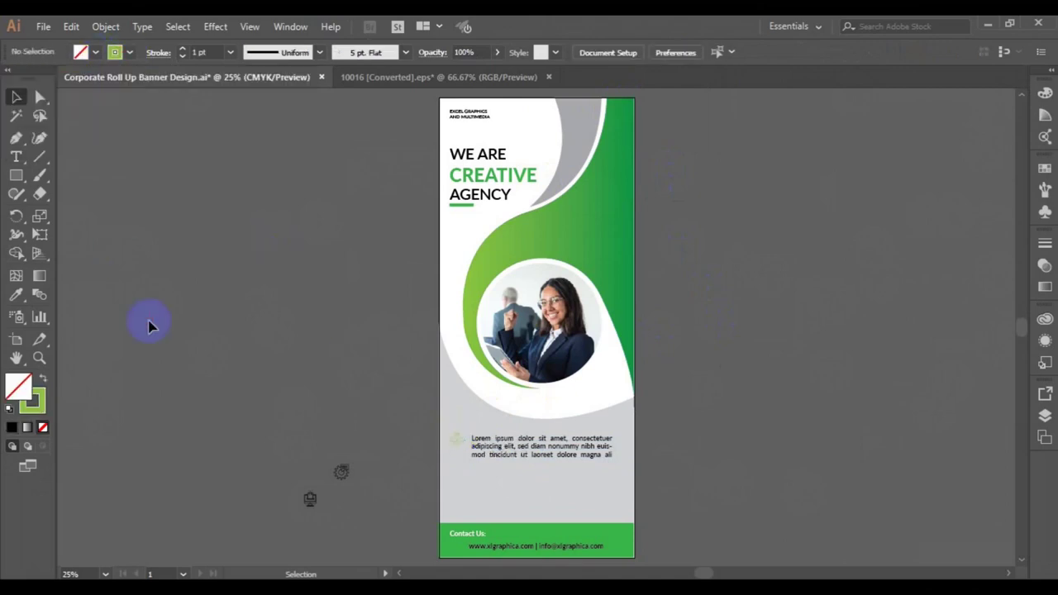
pyautogui.click(457, 439)
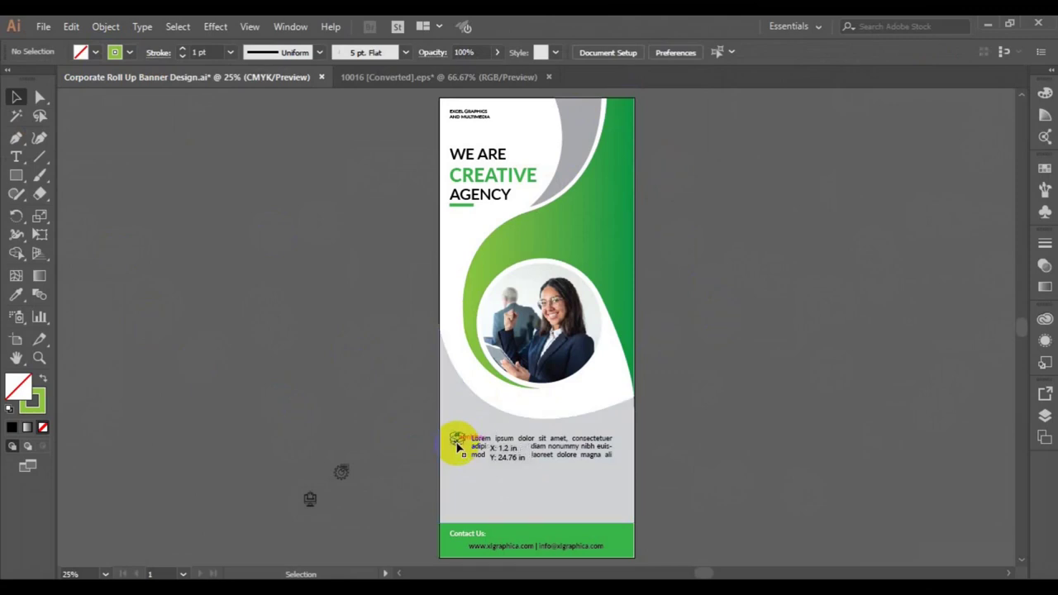
pyautogui.click(129, 54)
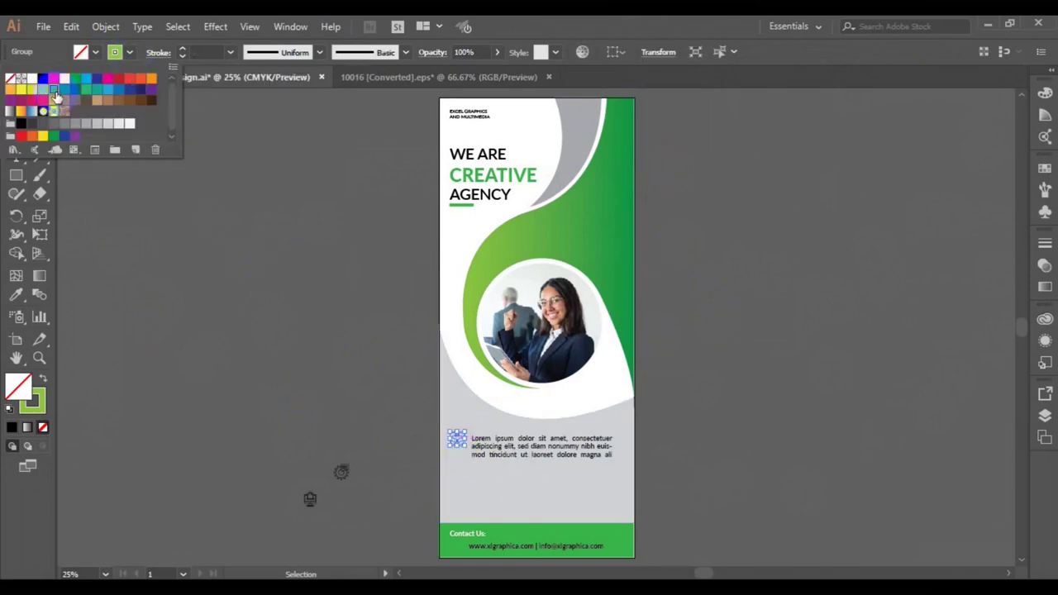
pyautogui.click(182, 307)
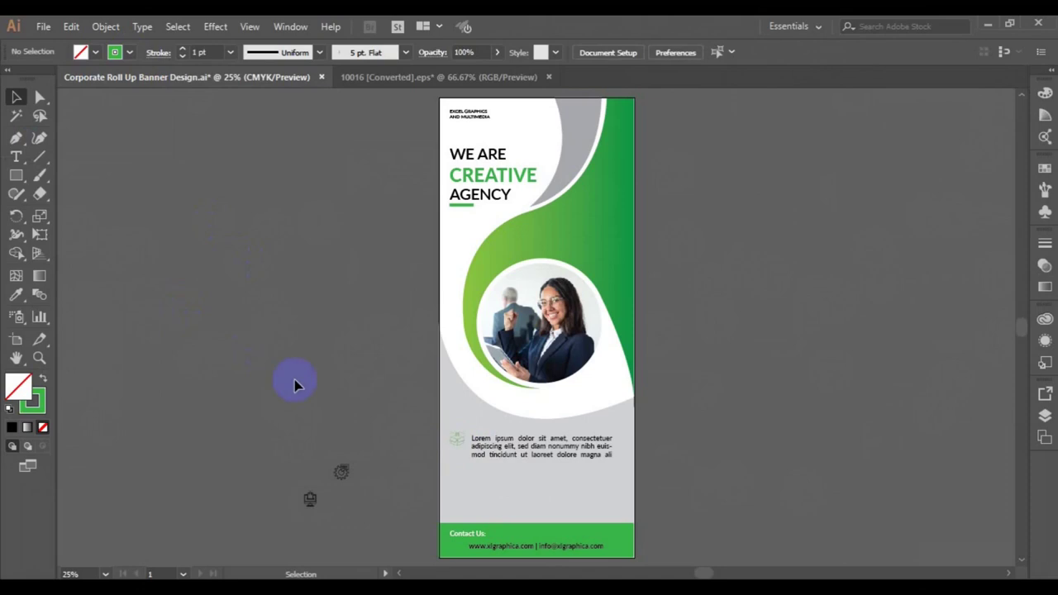
pyautogui.hotkey('ctrl', 'z')
pyautogui.hotkey('ctrl', 'z')
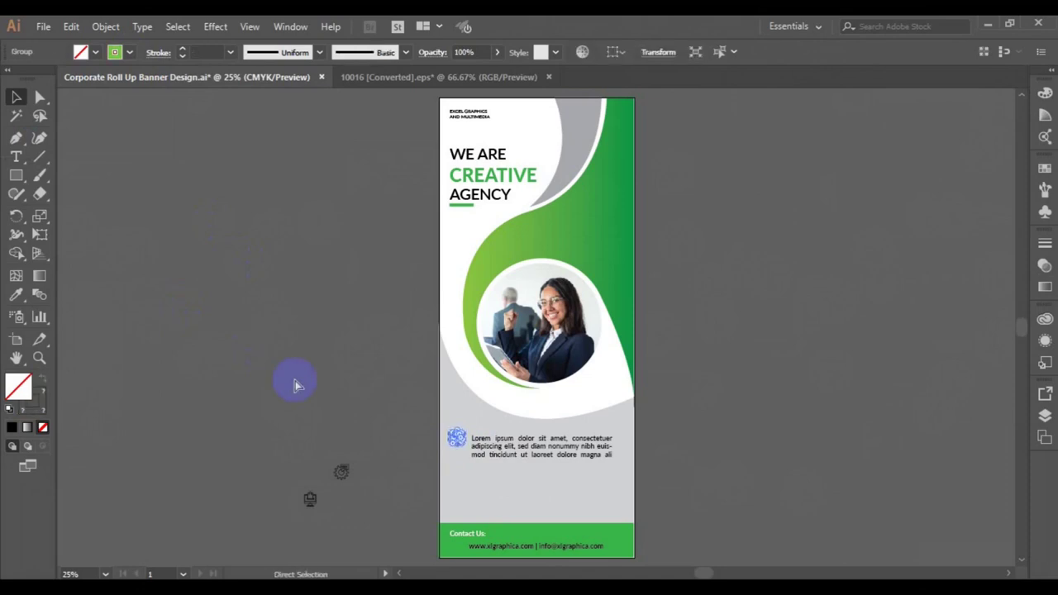
pyautogui.click(435, 469)
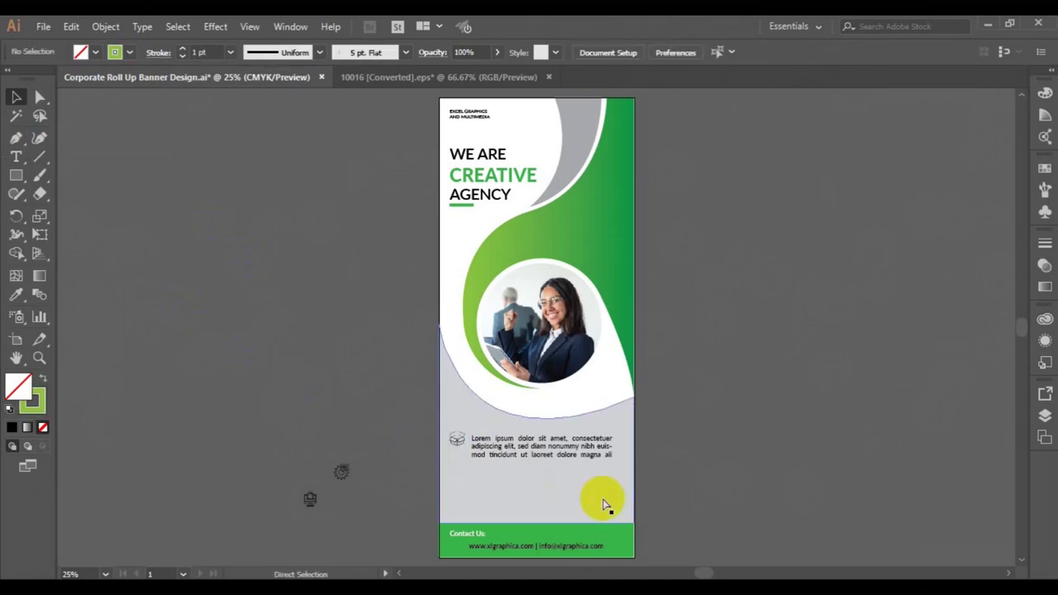
pyautogui.hotkey('ctrl', '+')
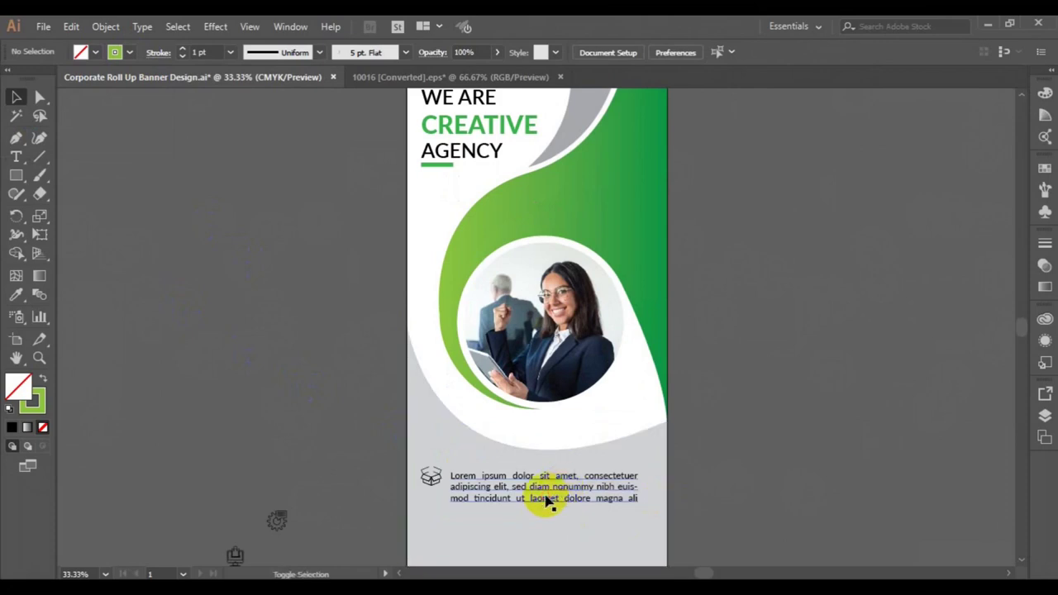
pyautogui.click(546, 501)
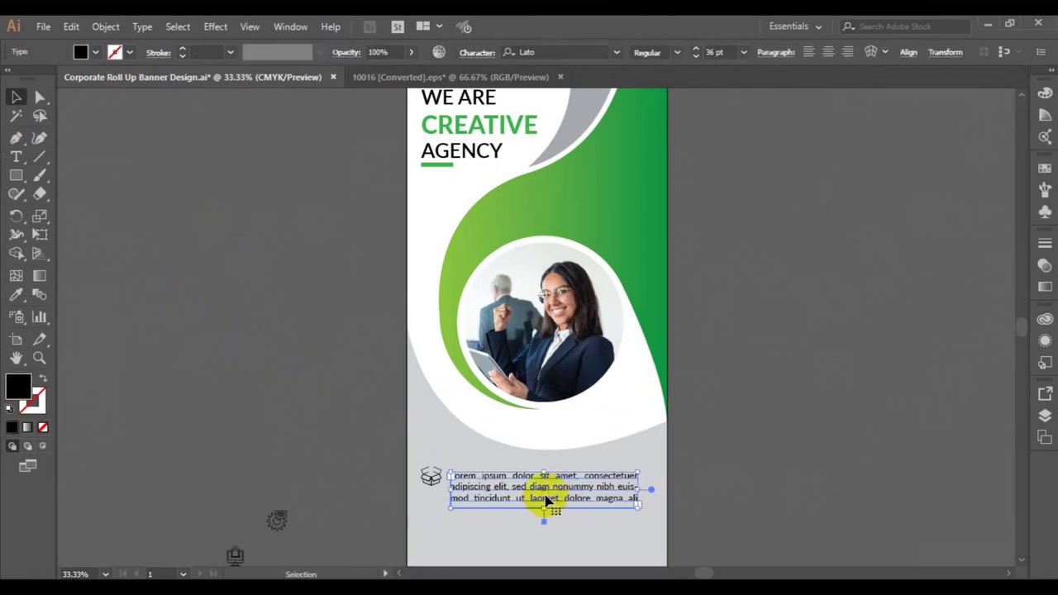
pyautogui.keyDown('shift'); pyautogui.click(431, 478); pyautogui.keyUp('shift')
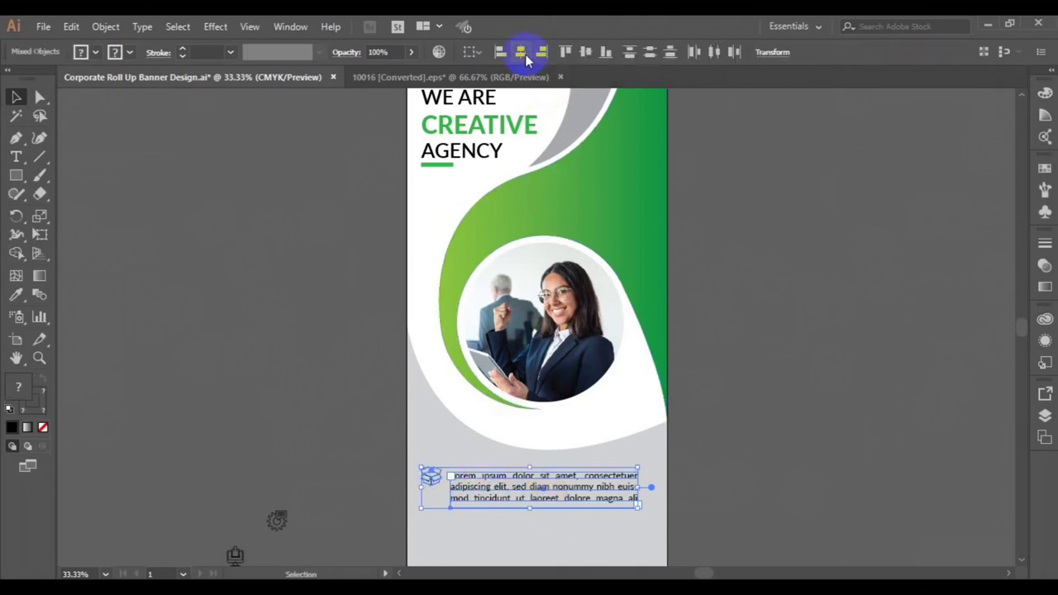
# Step: Vertically centre the box icon and its paragraph, nudging the row up slightly
pyautogui.click(525, 53)
pyautogui.hotkey('ctrl', 'z')
pyautogui.click(589, 52)
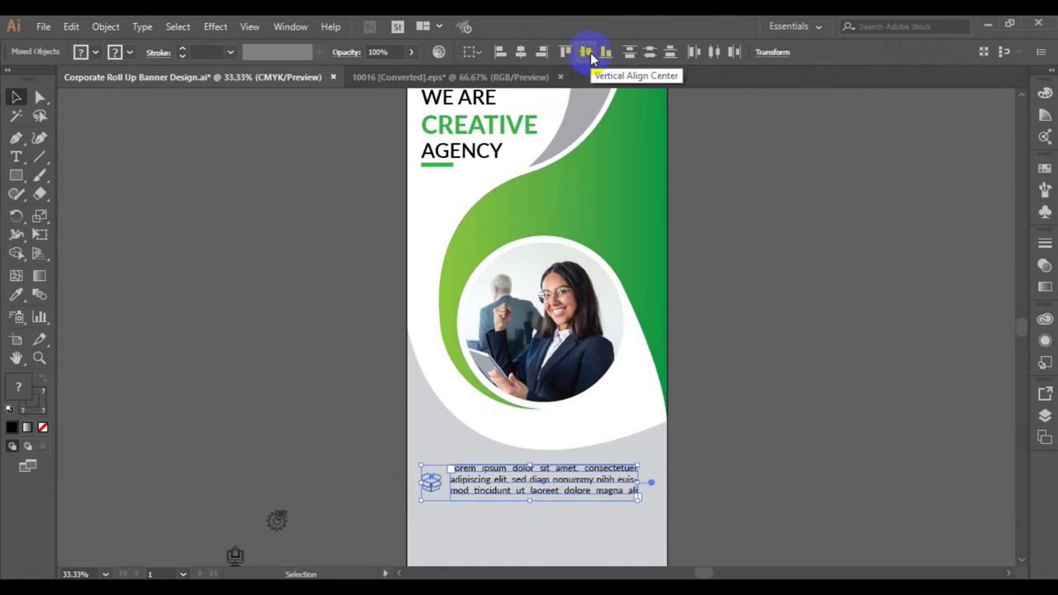
pyautogui.click(591, 52)
pyautogui.click(591, 52)
pyautogui.click(590, 53)
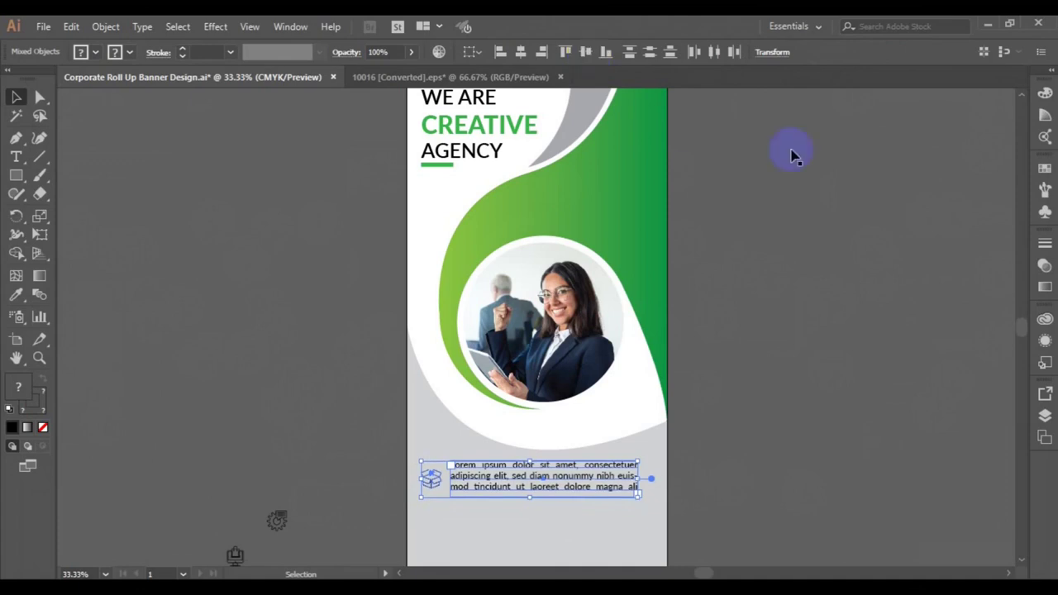
pyautogui.scroll(-3, 1022, 339)
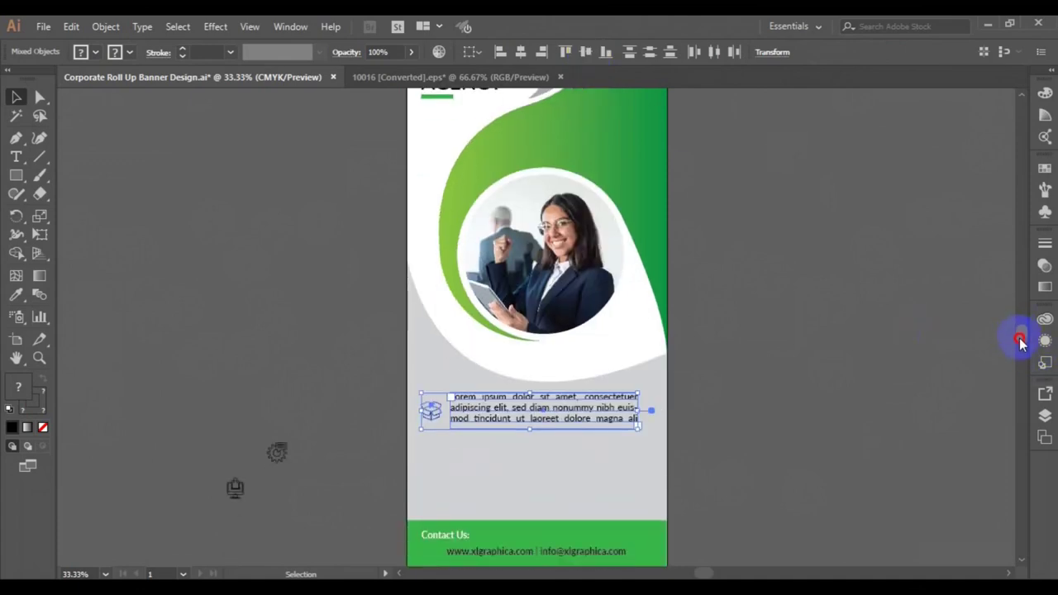
pyautogui.scroll(-1, 1023, 344)
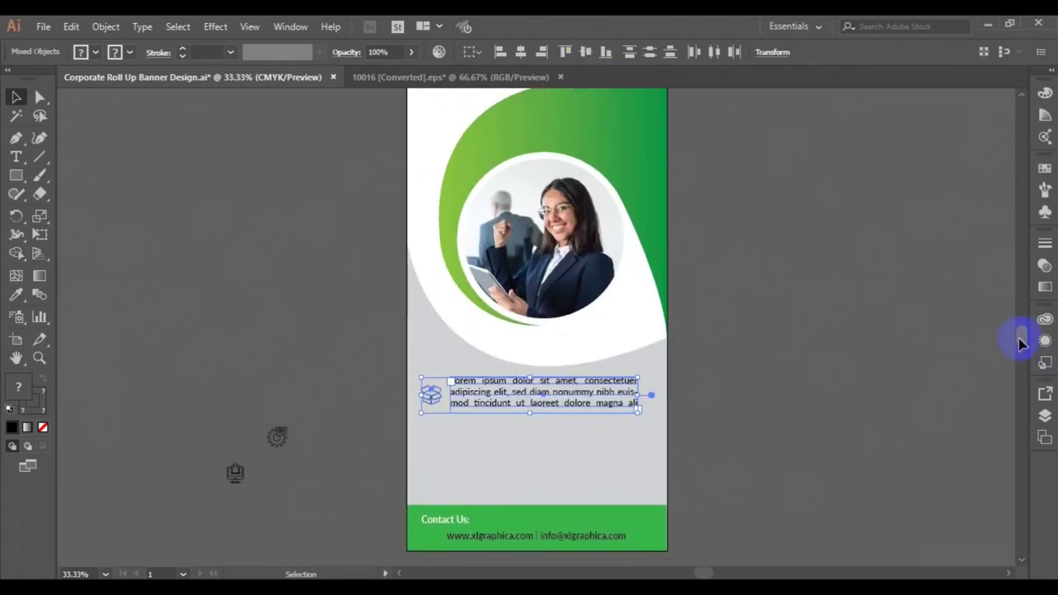
pyautogui.press('Up')
pyautogui.press('Up')
pyautogui.press('Up')
pyautogui.press('Up')
pyautogui.press('Up')
pyautogui.press('Up')
pyautogui.press('Up')
pyautogui.press('Up')
pyautogui.press('Up')
pyautogui.press('Up')
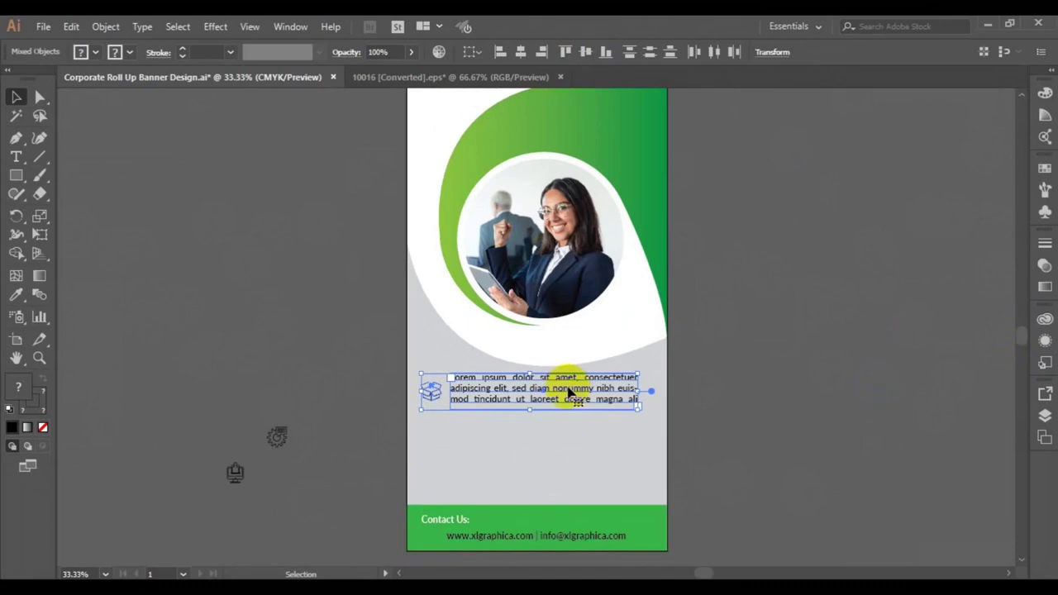
# Step: Duplicate the feature row twice and vertically centre the gear icon beside the third paragraph
pyautogui.moveTo(565, 393); pyautogui.dragTo(566, 478)
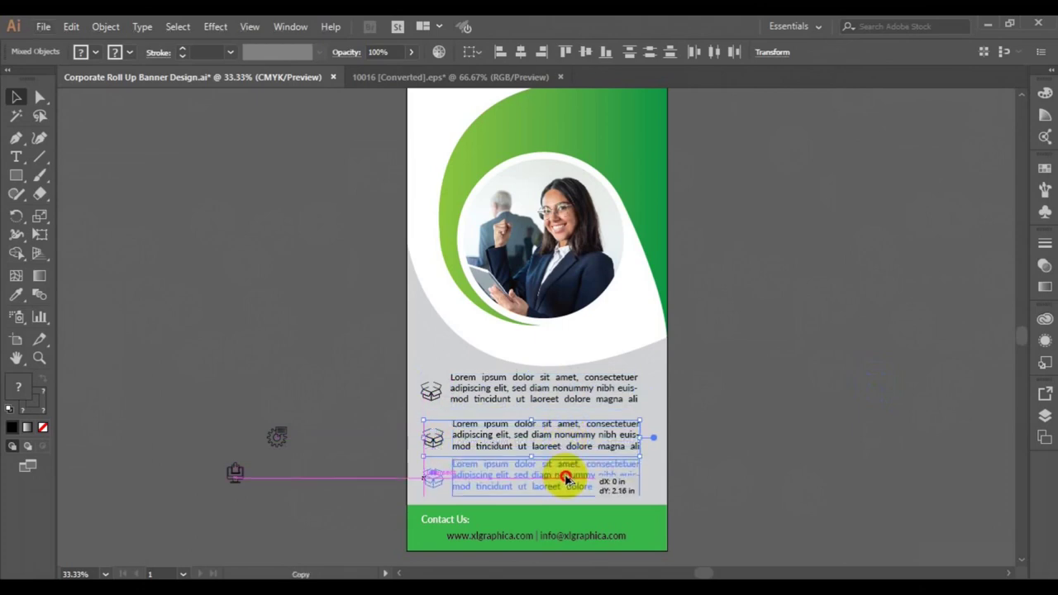
pyautogui.moveTo(565, 478); pyautogui.dragTo(566, 487)
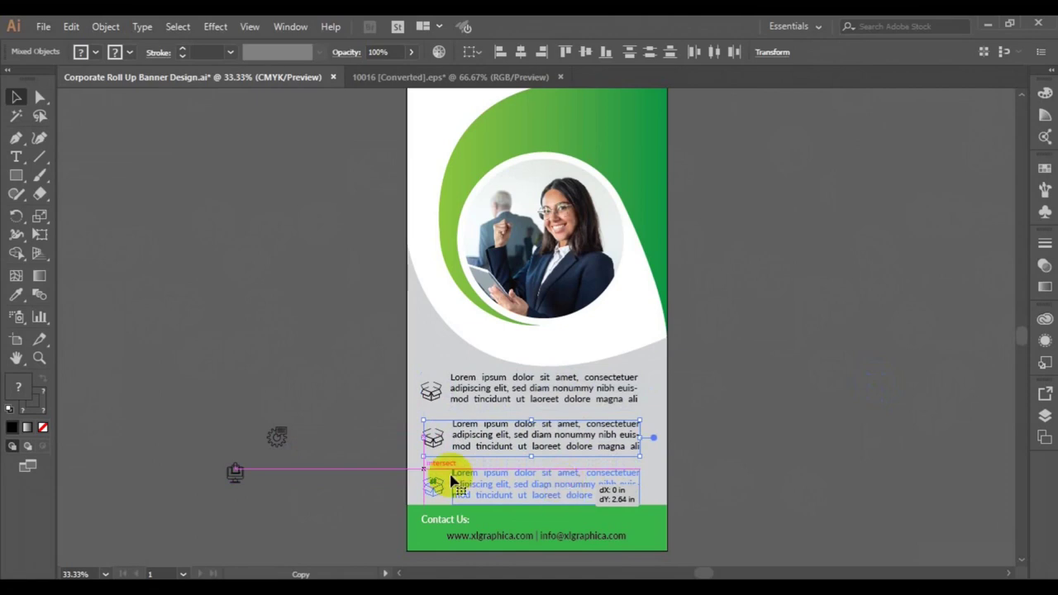
pyautogui.moveTo(566, 490); pyautogui.dragTo(567, 490)
pyautogui.click(277, 493)
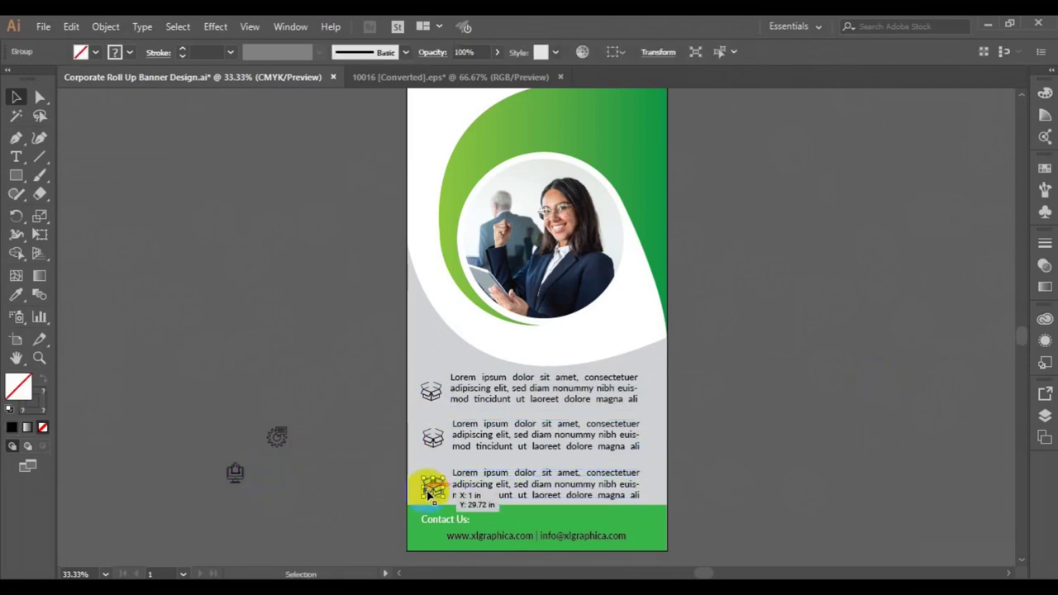
pyautogui.moveTo(427, 493)
pyautogui.mouseDown()
pyautogui.moveTo(281, 447)
pyautogui.moveTo(431, 486)
pyautogui.mouseUp()
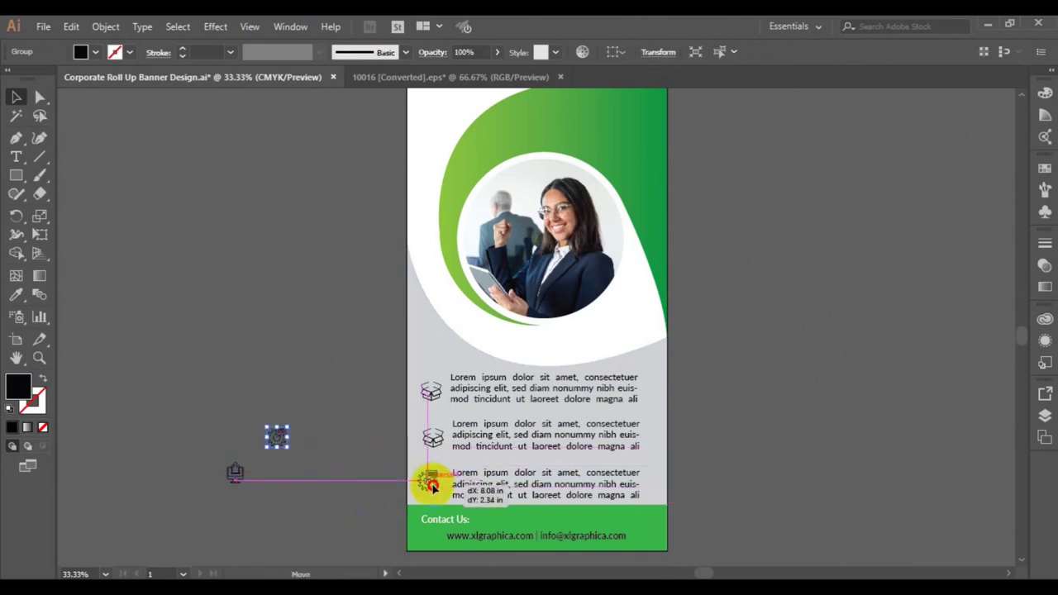
pyautogui.moveTo(432, 487); pyautogui.dragTo(430, 485)
pyautogui.keyDown('shift'); pyautogui.click(484, 491); pyautogui.keyUp('shift')
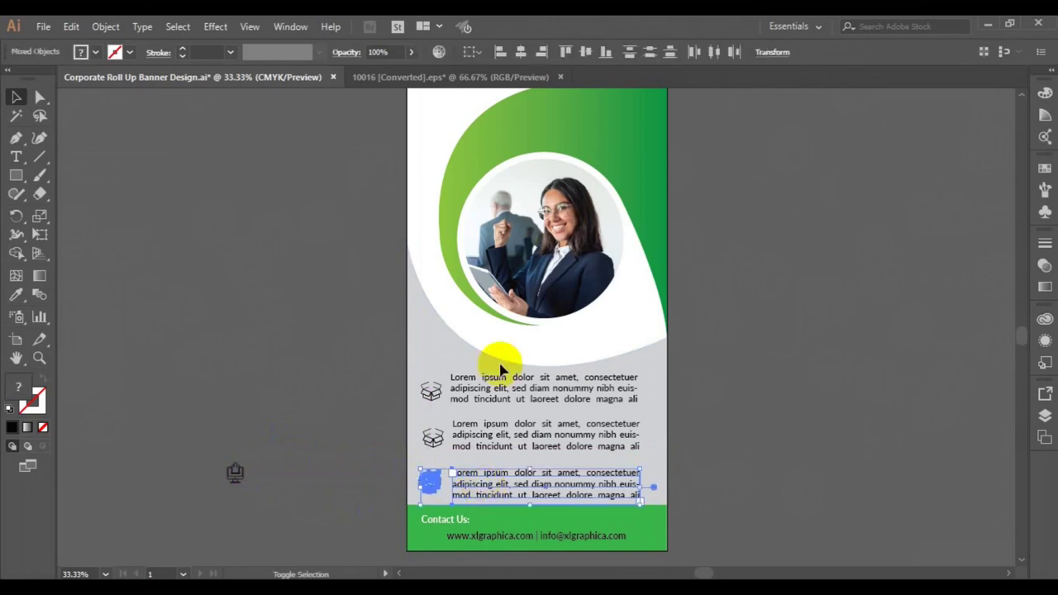
pyautogui.click(579, 56)
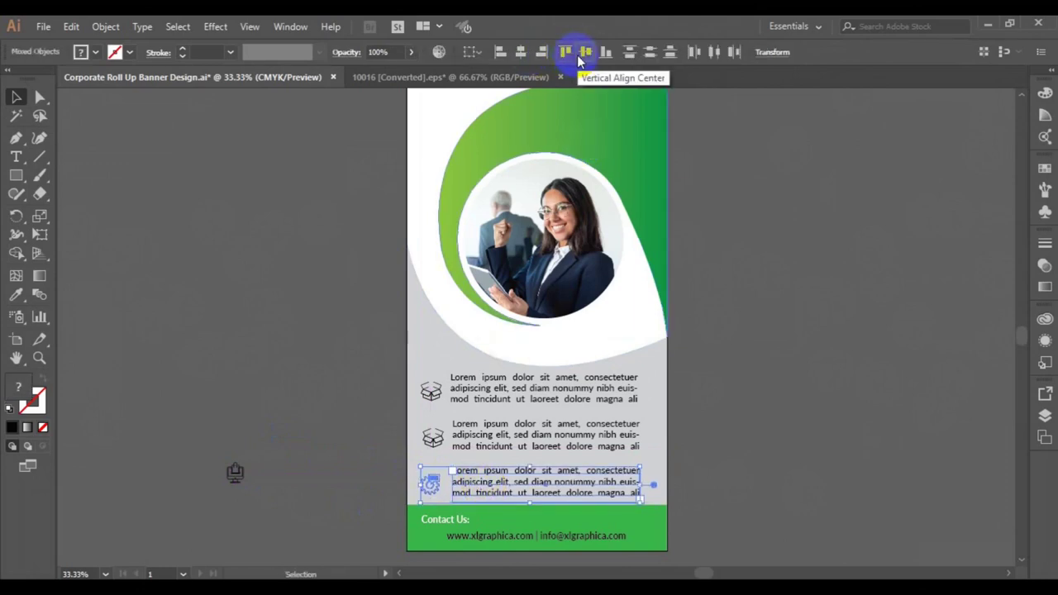
pyautogui.click(727, 303)
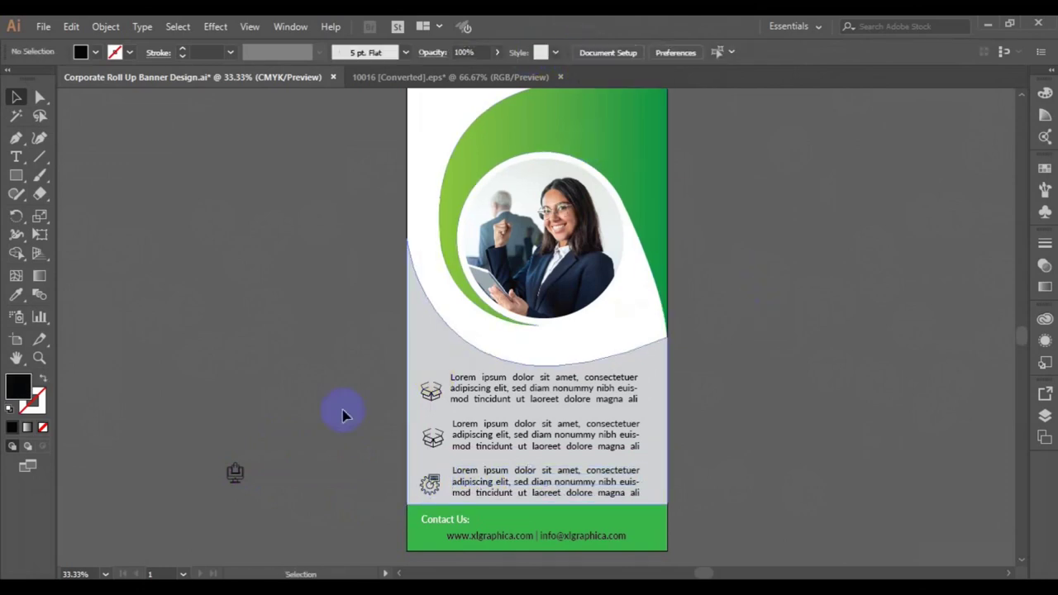
# Step: Replace the second row's box icon with the shopping icon, vertically centred on its paragraph
pyautogui.click(430, 442)
pyautogui.press('Delete')
pyautogui.moveTo(234, 486)
pyautogui.mouseDown()
pyautogui.moveTo(377, 474)
pyautogui.moveTo(430, 442)
pyautogui.mouseUp()
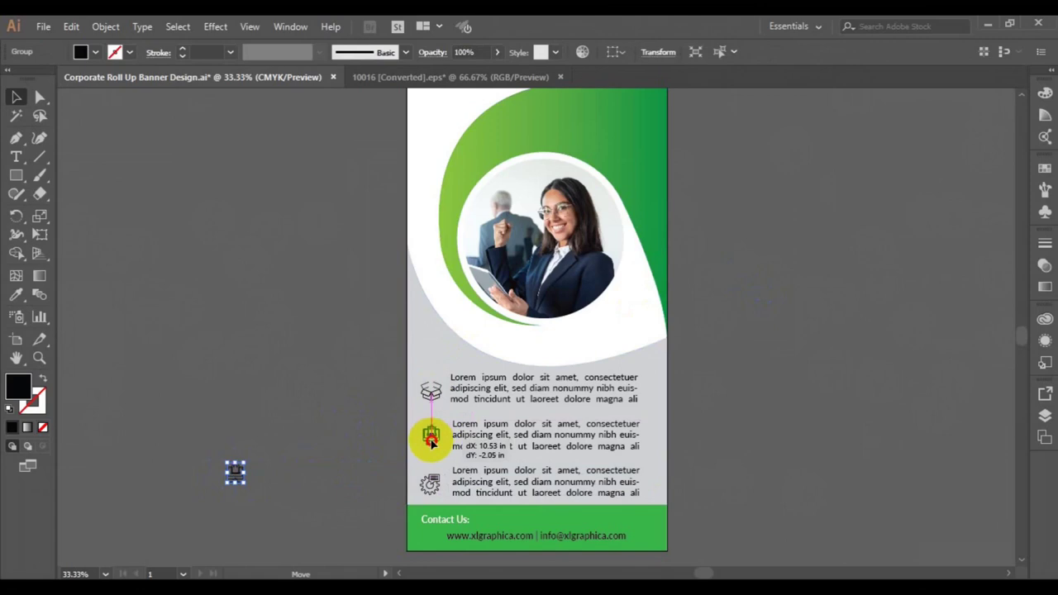
pyautogui.moveTo(431, 442); pyautogui.dragTo(432, 443)
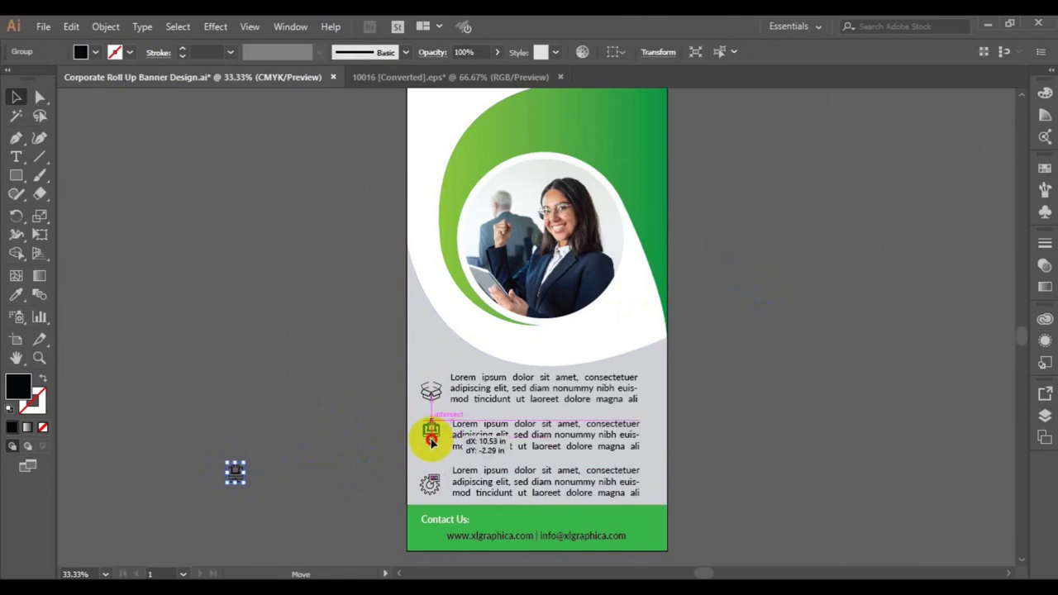
pyautogui.moveTo(432, 440); pyautogui.dragTo(429, 441)
pyautogui.keyDown('shift'); pyautogui.click(471, 438); pyautogui.keyUp('shift')
pyautogui.click(586, 52)
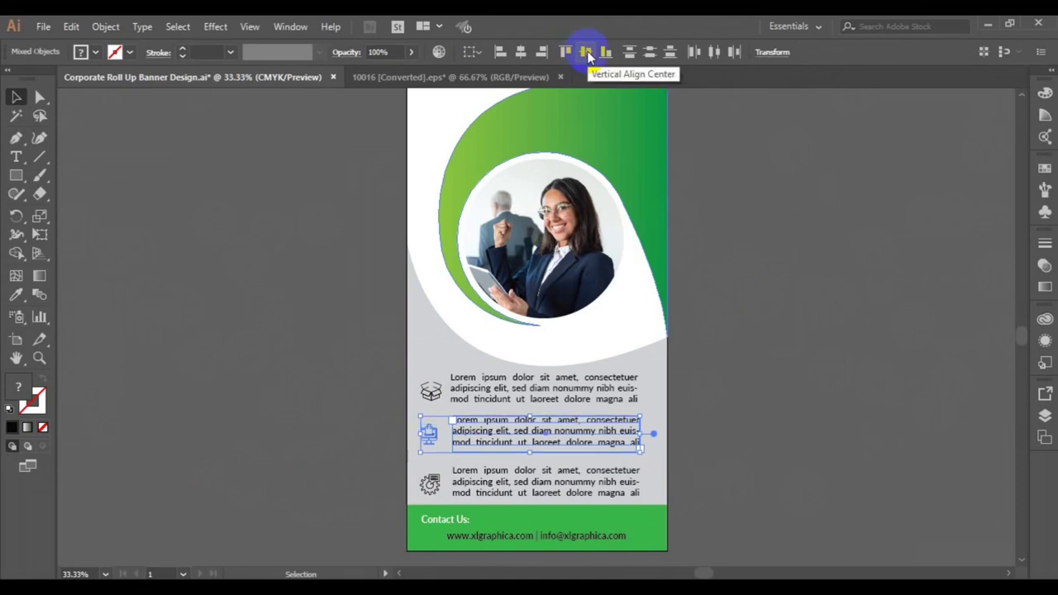
pyautogui.click(757, 319)
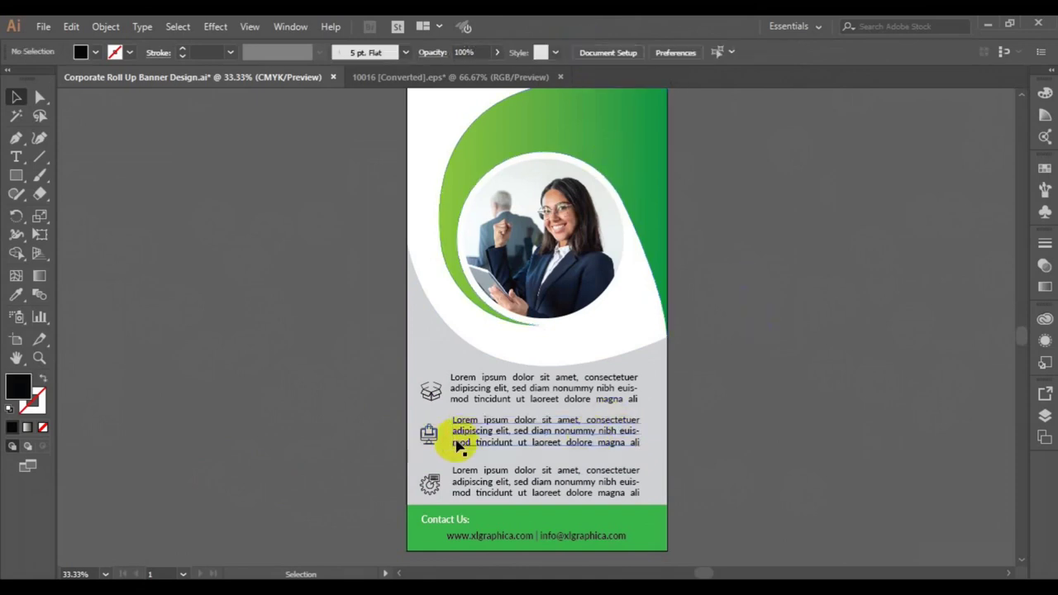
pyautogui.click(431, 490)
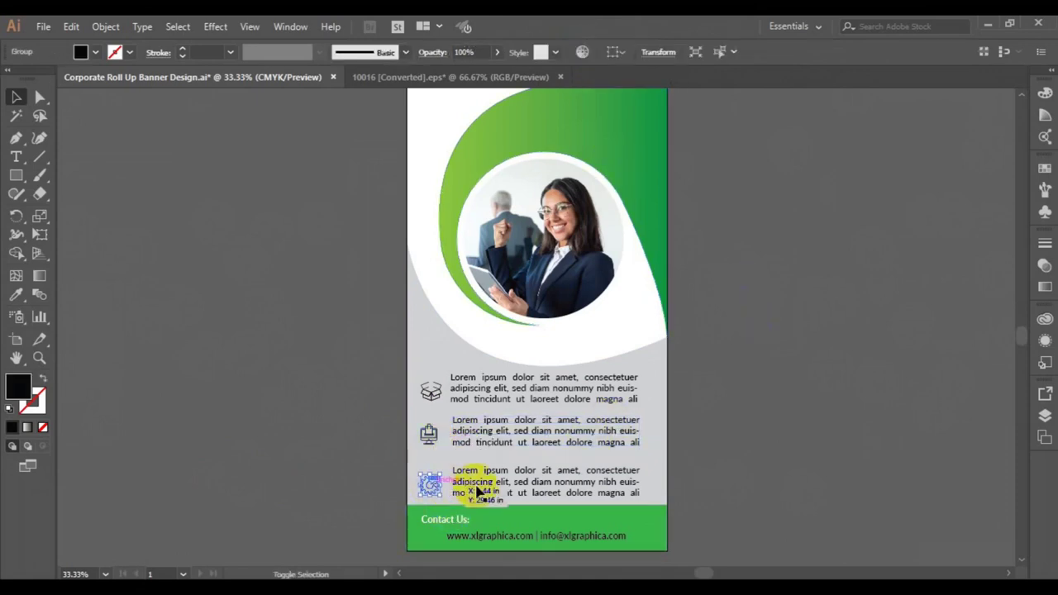
# Step: Nudge the third row's text up level with its gear icon
pyautogui.keyDown('shift'); pyautogui.click(478, 492); pyautogui.keyUp('shift')
pyautogui.moveTo(486, 484); pyautogui.dragTo(486, 487)
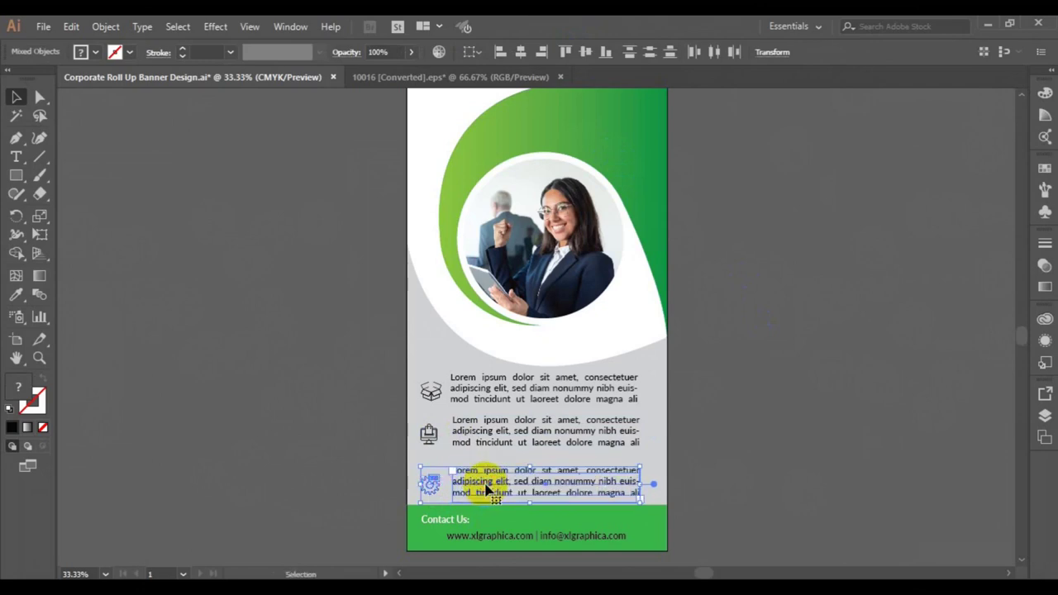
pyautogui.click(703, 456)
# Step: Horizontally centre all three icons in one vertical column
pyautogui.click(423, 439)
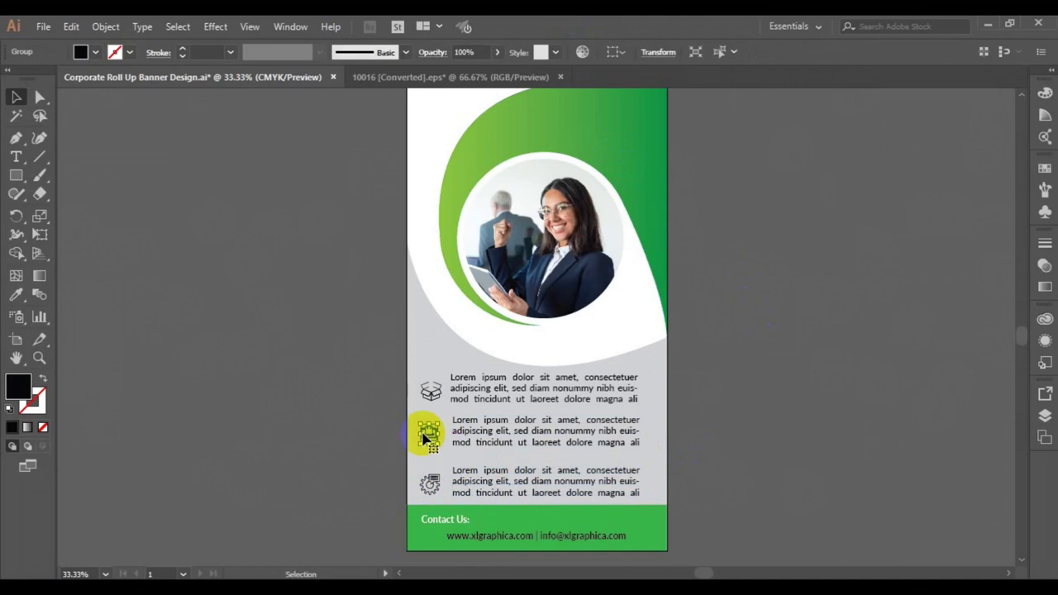
pyautogui.keyDown('shift'); pyautogui.click(433, 400); pyautogui.keyUp('shift')
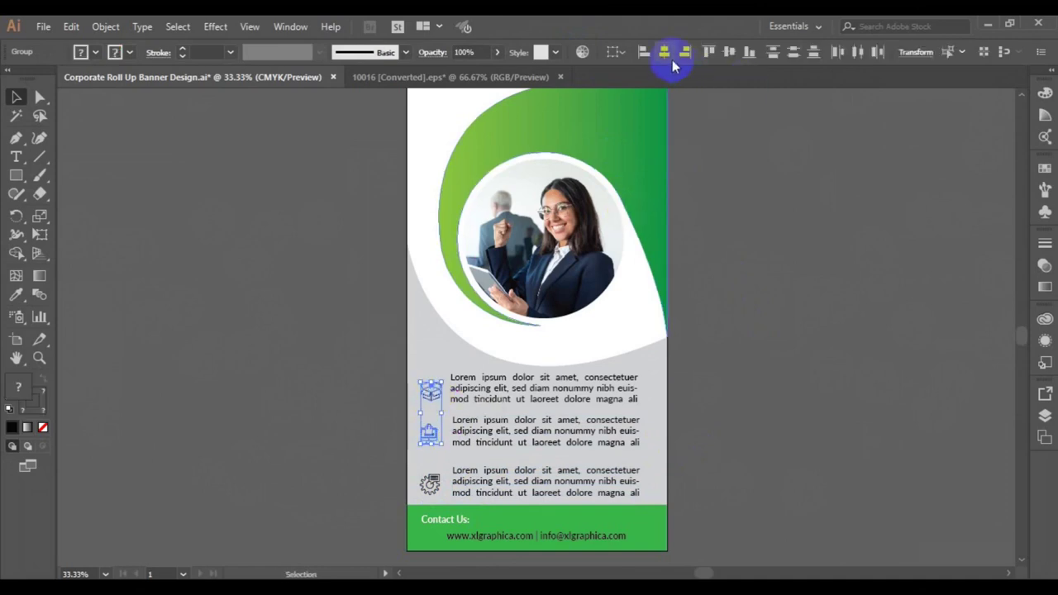
pyautogui.click(672, 54)
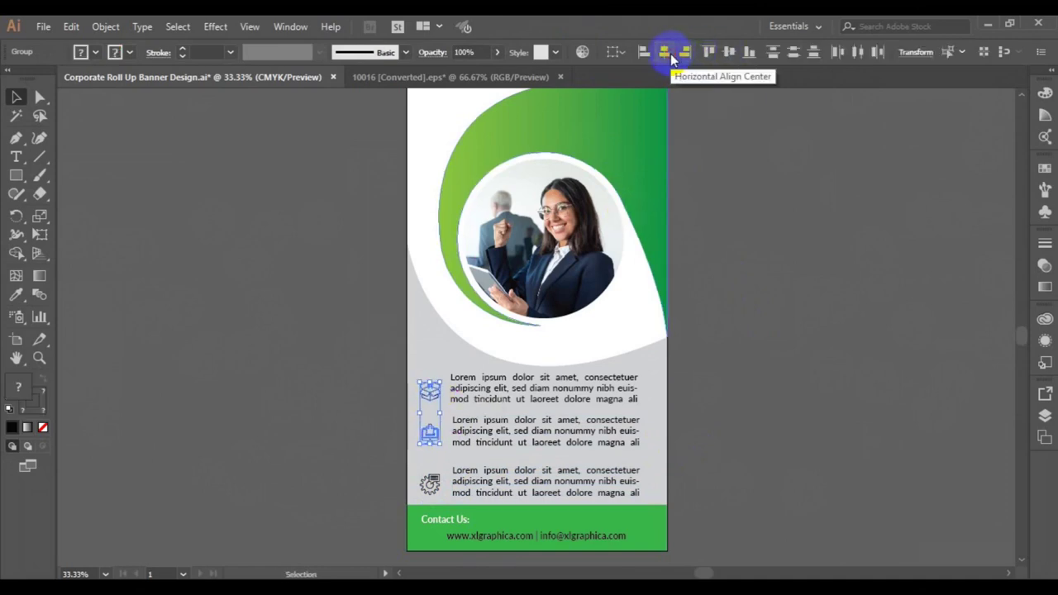
pyautogui.click(739, 212)
pyautogui.moveTo(428, 482); pyautogui.dragTo(429, 489)
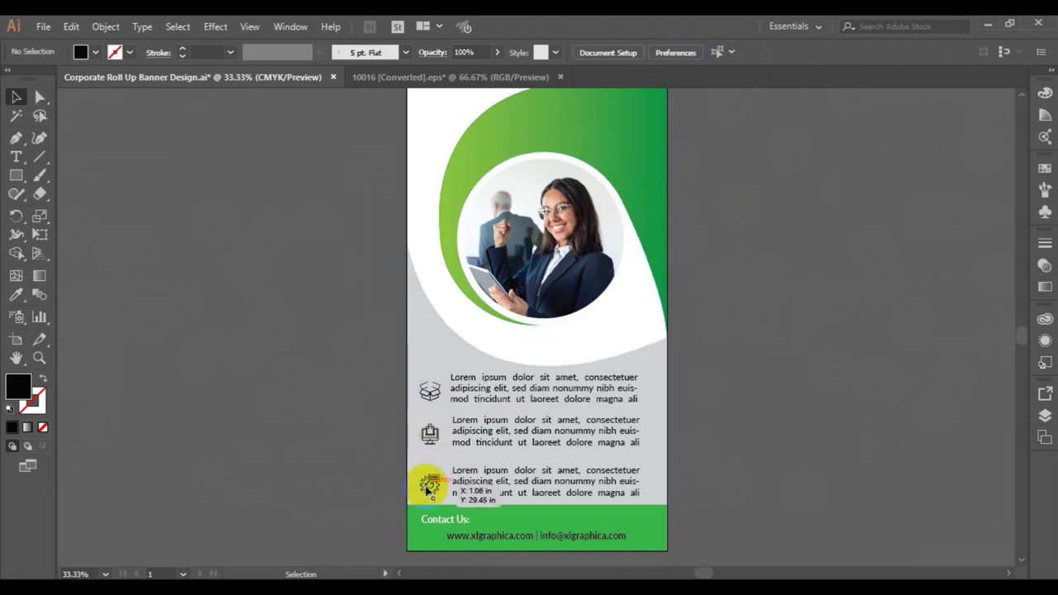
pyautogui.keyDown('shift'); pyautogui.click(428, 433); pyautogui.keyUp('shift')
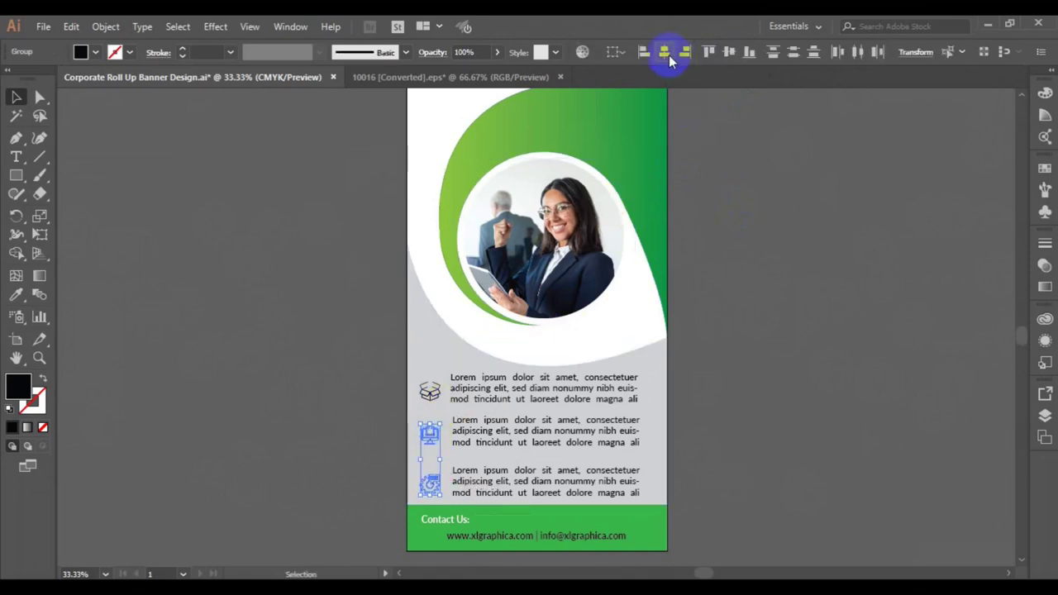
pyautogui.click(742, 265)
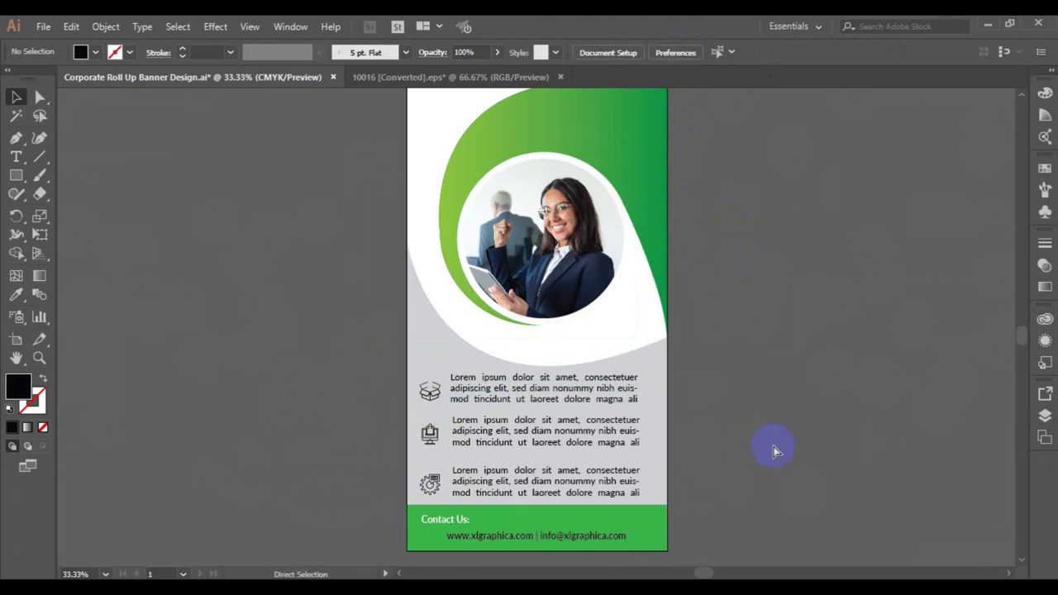
pyautogui.hotkey('ctrl', '-')
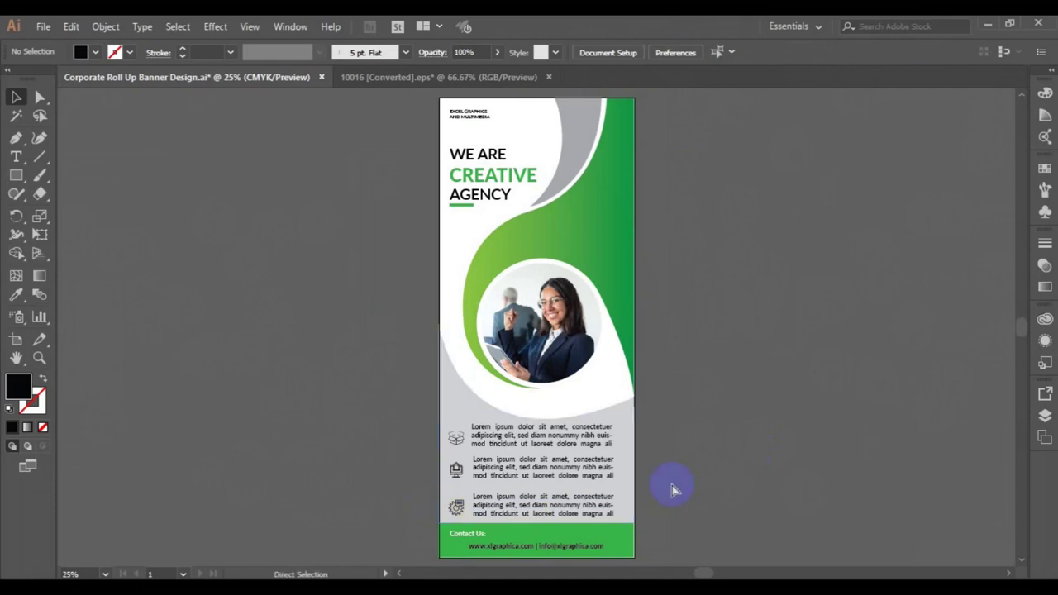
pyautogui.hotkey('ctrl', '+')
pyautogui.hotkey('ctrl', '+')
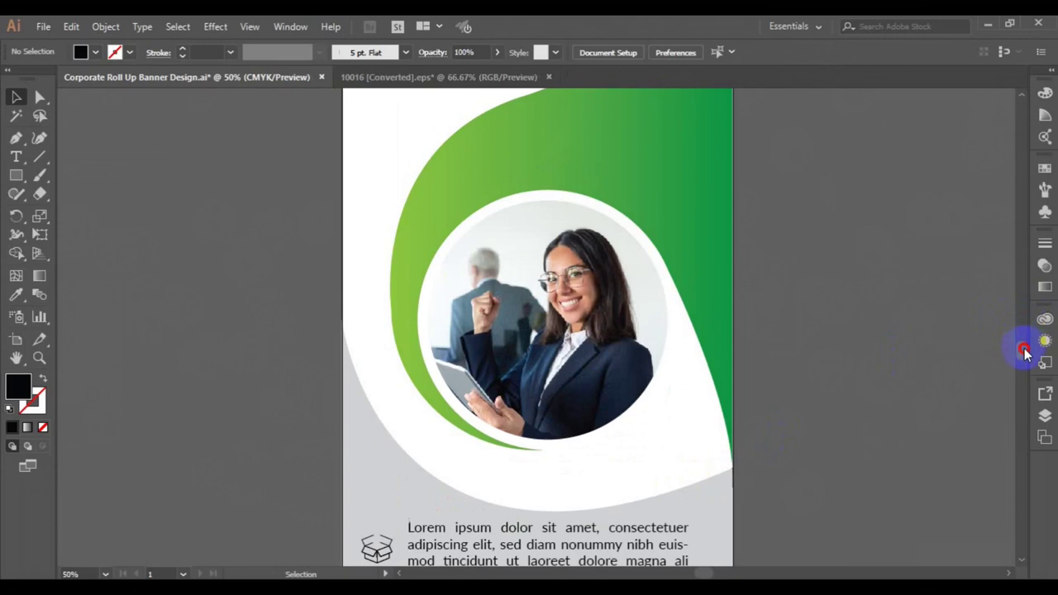
# Step: Draw a circle with the Ellipse tool, centre it on the box icon, and send it to back
pyautogui.scroll(-5, 1025, 353)
pyautogui.click(16, 177)
pyautogui.moveTo(18, 186); pyautogui.dragTo(72, 215)
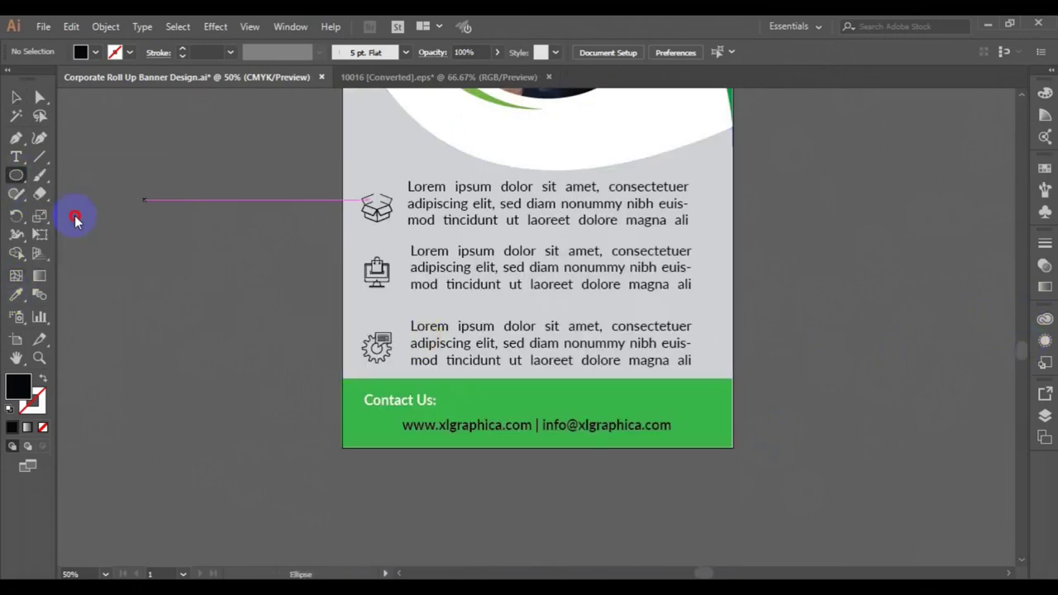
pyautogui.moveTo(211, 192)
pyautogui.mouseDown()
pyautogui.moveTo(243, 229)
pyautogui.moveTo(229, 218)
pyautogui.moveTo(389, 213)
pyautogui.mouseUp()
pyautogui.click(15, 97)
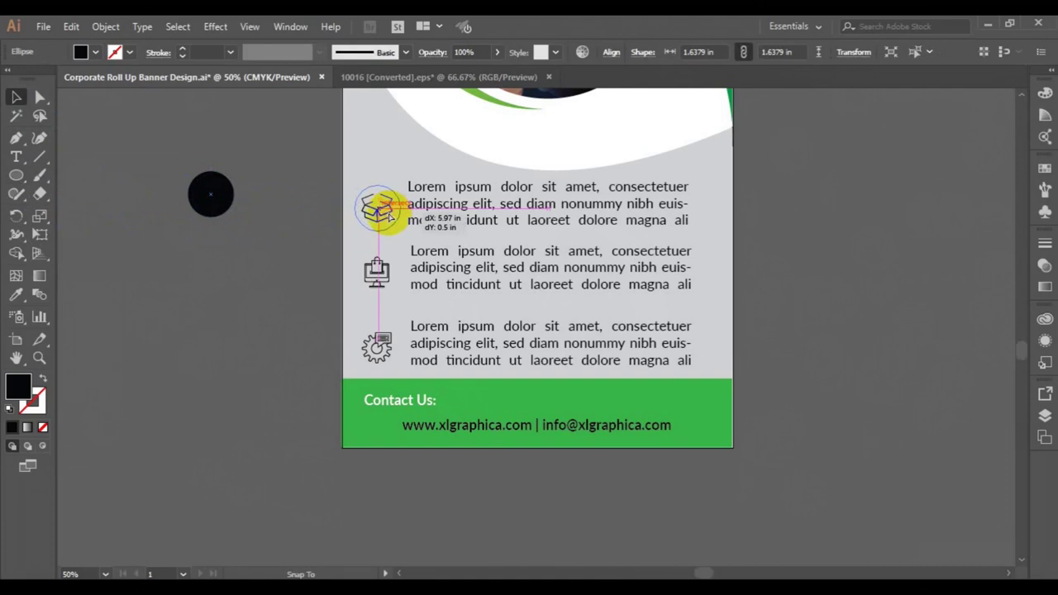
pyautogui.moveTo(389, 213); pyautogui.dragTo(389, 214)
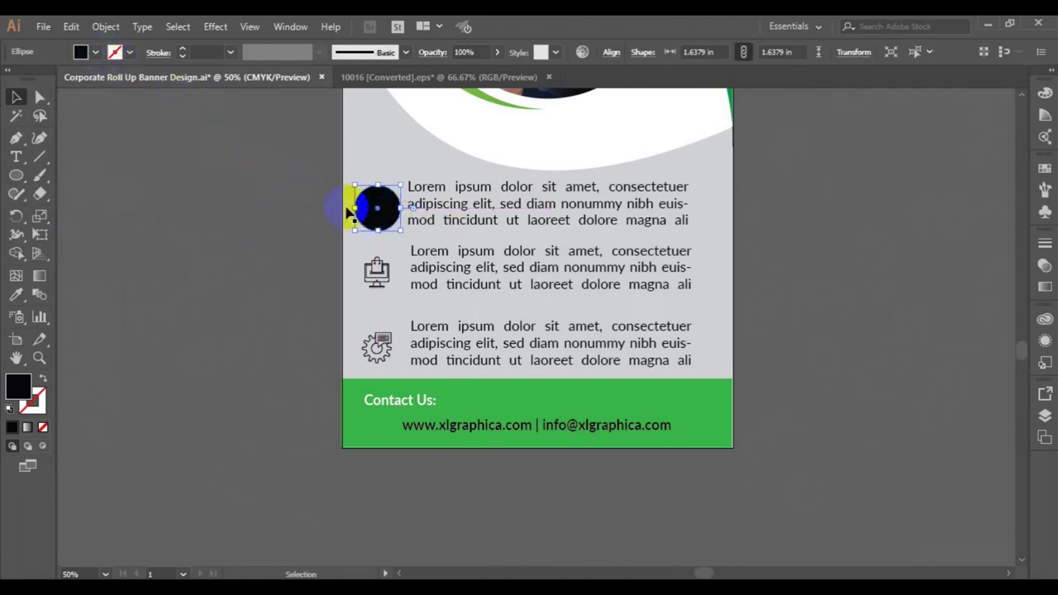
pyautogui.rightClick(361, 208)
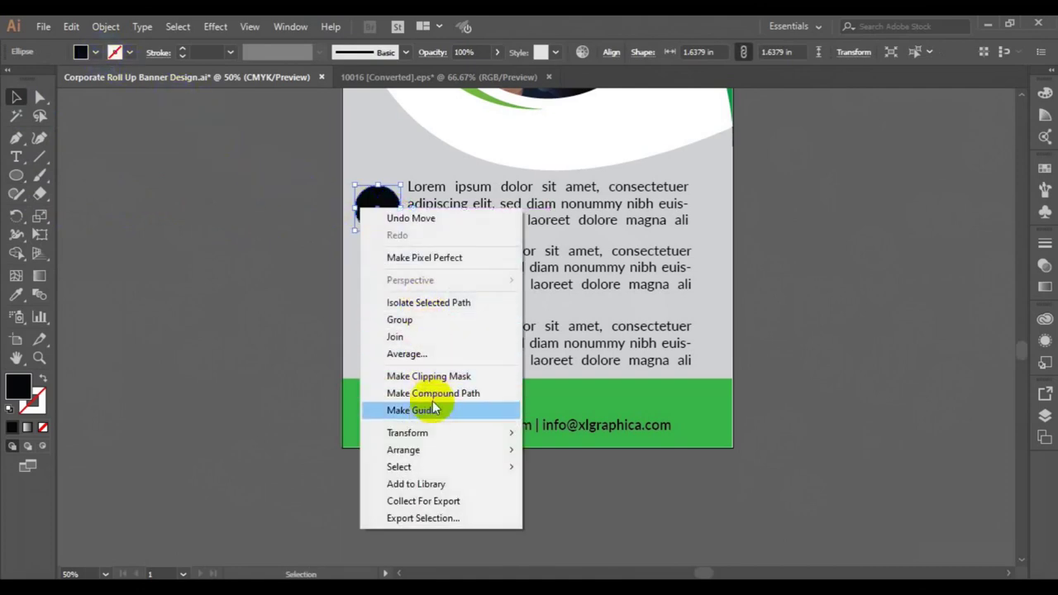
pyautogui.moveTo(403, 450)
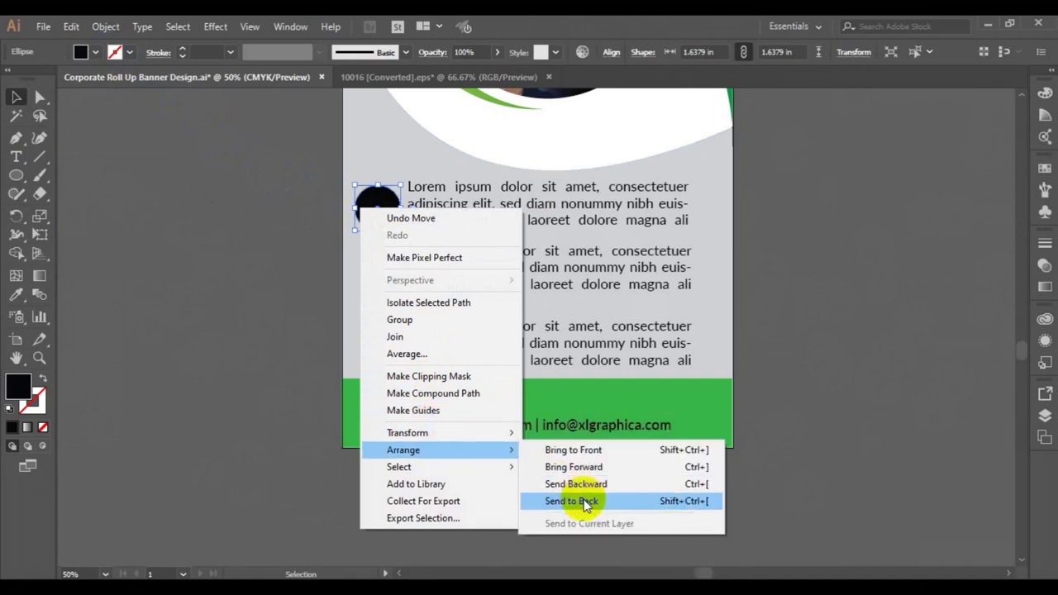
pyautogui.click(586, 502)
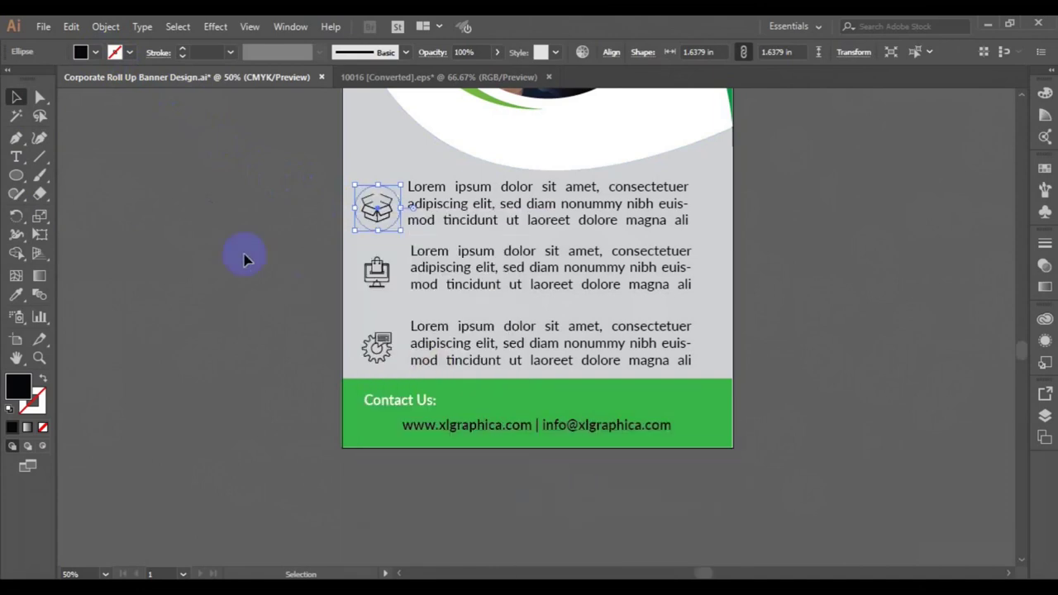
# Step: Give the circle no fill and a green 4 pt outline
pyautogui.hotkey('ctrl', 'z')
pyautogui.click(95, 52)
pyautogui.click(9, 79)
pyautogui.click(129, 52)
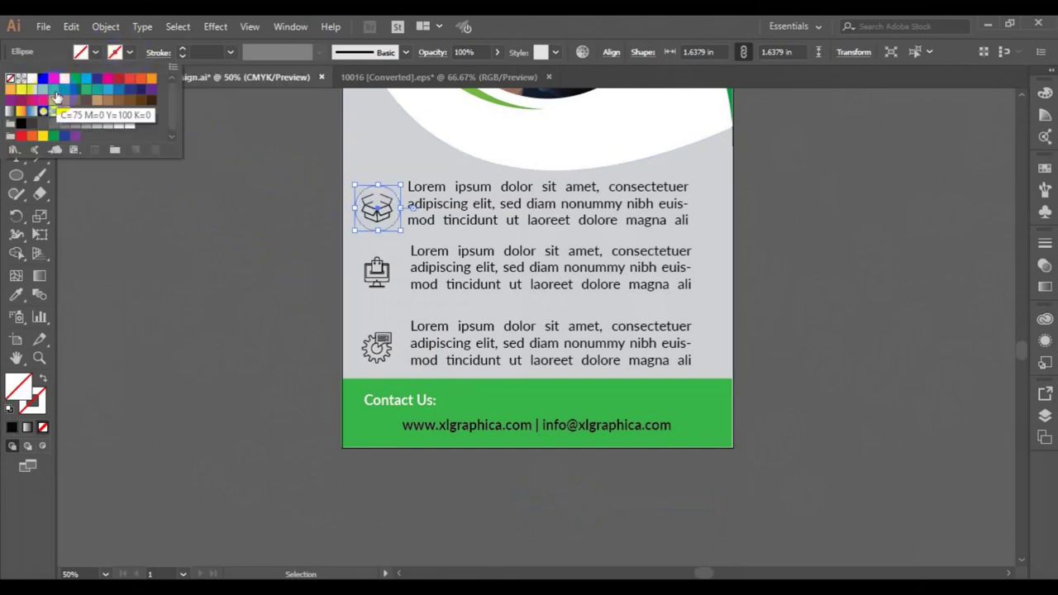
pyautogui.click(54, 90)
pyautogui.click(184, 50)
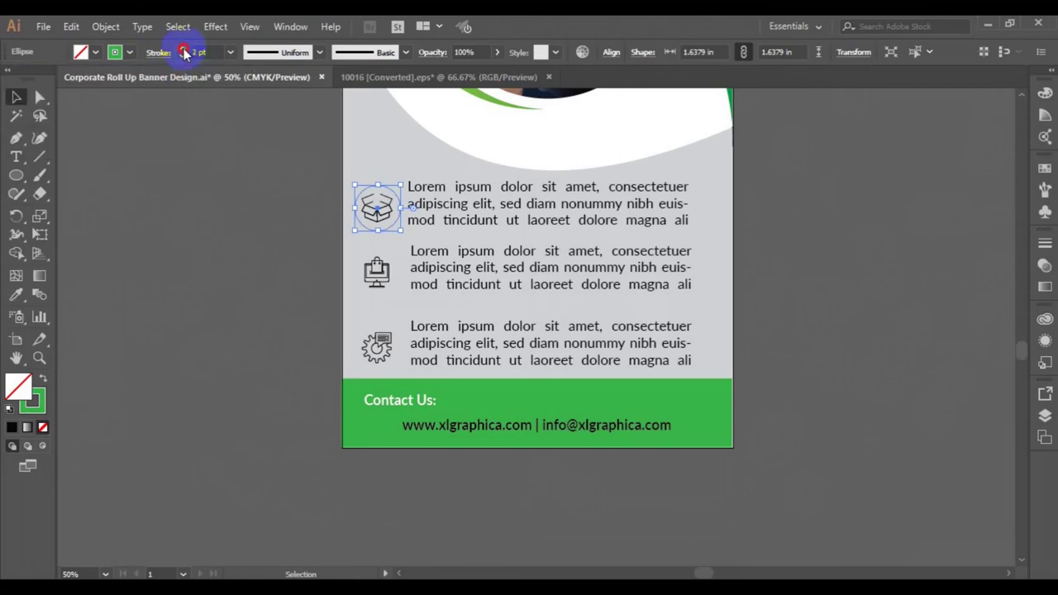
pyautogui.click(184, 107)
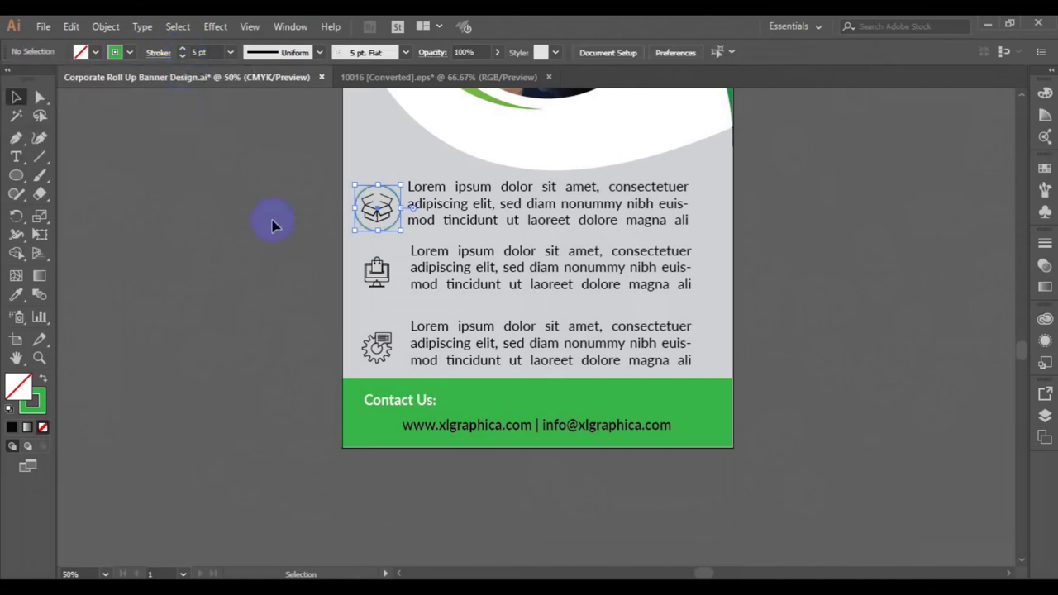
# Step: Move the box icon group out of the circle onto the pasteboard
pyautogui.click(377, 213)
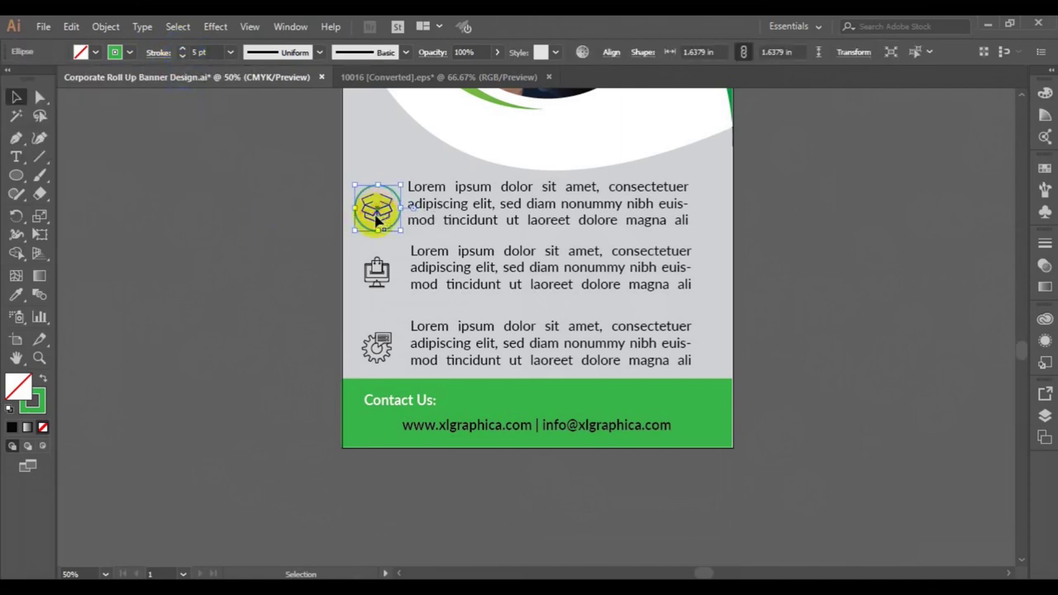
pyautogui.keyDown('shift'); pyautogui.click(376, 219); pyautogui.keyUp('shift')
pyautogui.hotkey('ctrl', 'g')
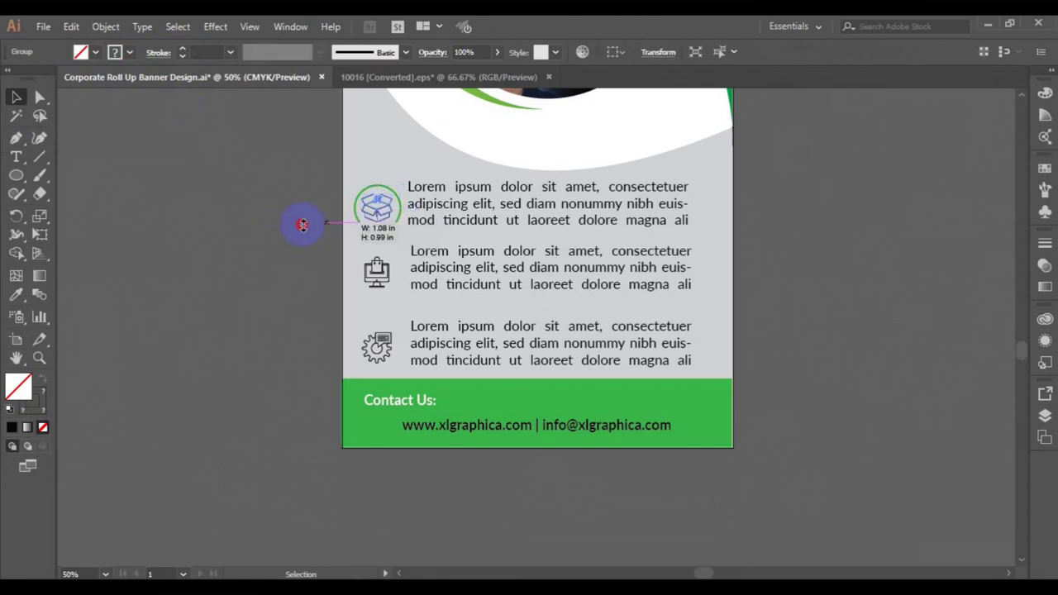
pyautogui.hotkey('ctrl', 'z')
pyautogui.click(373, 213)
pyautogui.keyDown('shift'); pyautogui.click(374, 215); pyautogui.keyUp('shift')
pyautogui.hotkey('ctrl', 'g')
pyautogui.moveTo(374, 215); pyautogui.dragTo(292, 217)
pyautogui.click(368, 223)
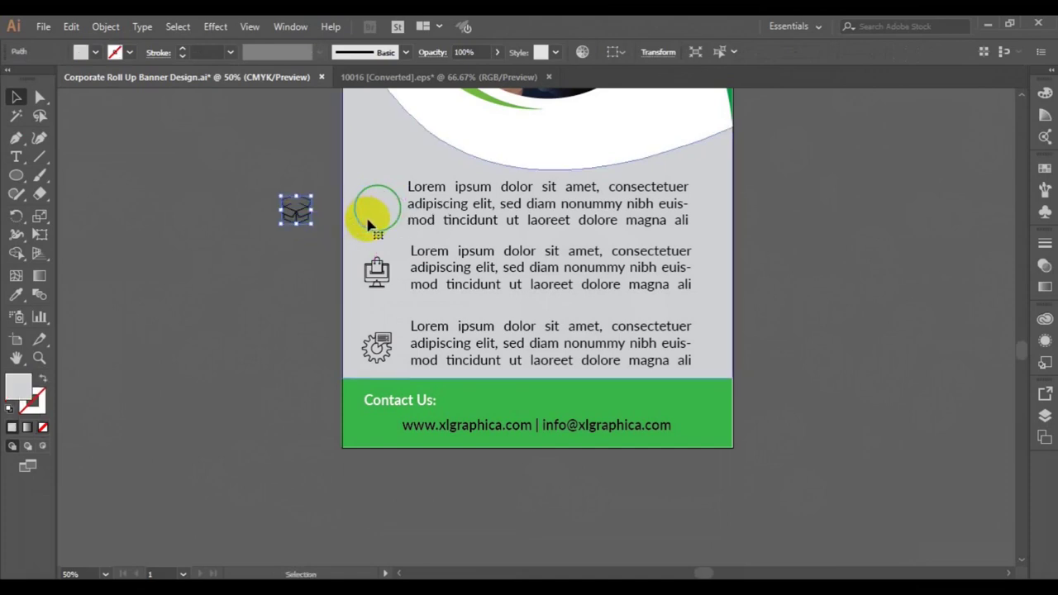
# Step: Fill the circle with white and move the box icon back onto it
pyautogui.click(380, 220)
pyautogui.click(392, 218)
pyautogui.click(96, 52)
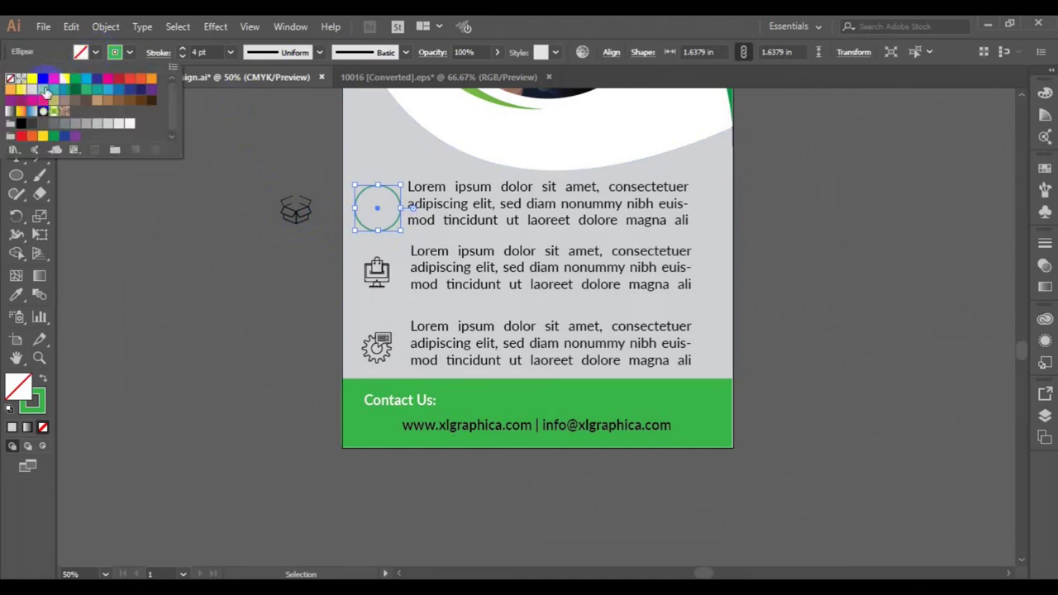
pyautogui.click(32, 80)
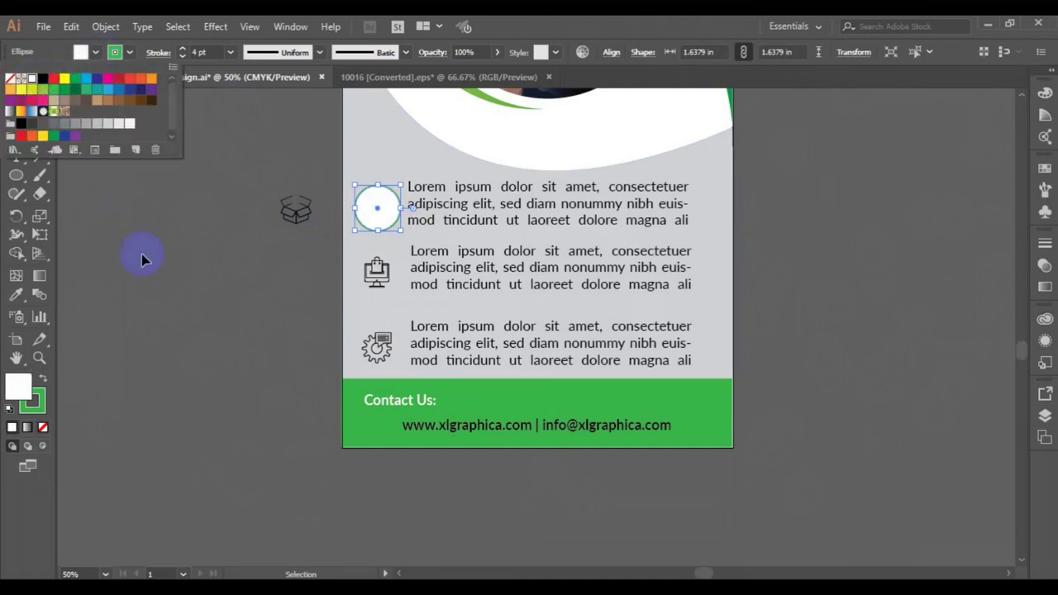
pyautogui.click(285, 236)
pyautogui.moveTo(295, 218); pyautogui.dragTo(371, 220)
pyautogui.hotkey('ctrl', 'z')
pyautogui.moveTo(291, 221)
pyautogui.mouseDown()
pyautogui.moveTo(356, 212)
pyautogui.moveTo(381, 223)
pyautogui.mouseUp()
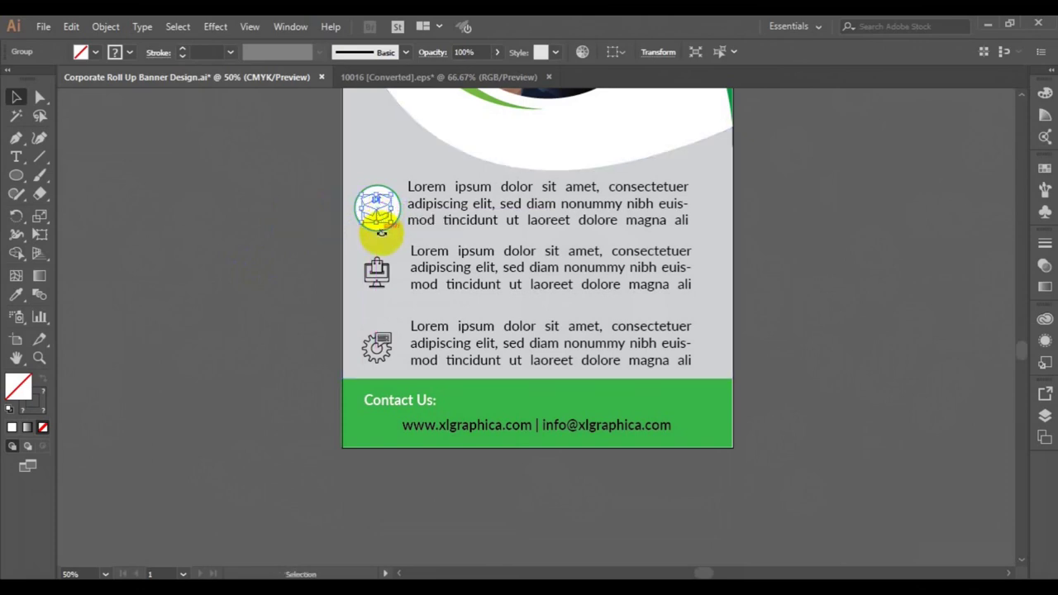
# Step: Align the box icon to the circle, then reposition it at the circle's edge
pyautogui.keyDown('shift'); pyautogui.click(381, 232); pyautogui.keyUp('shift')
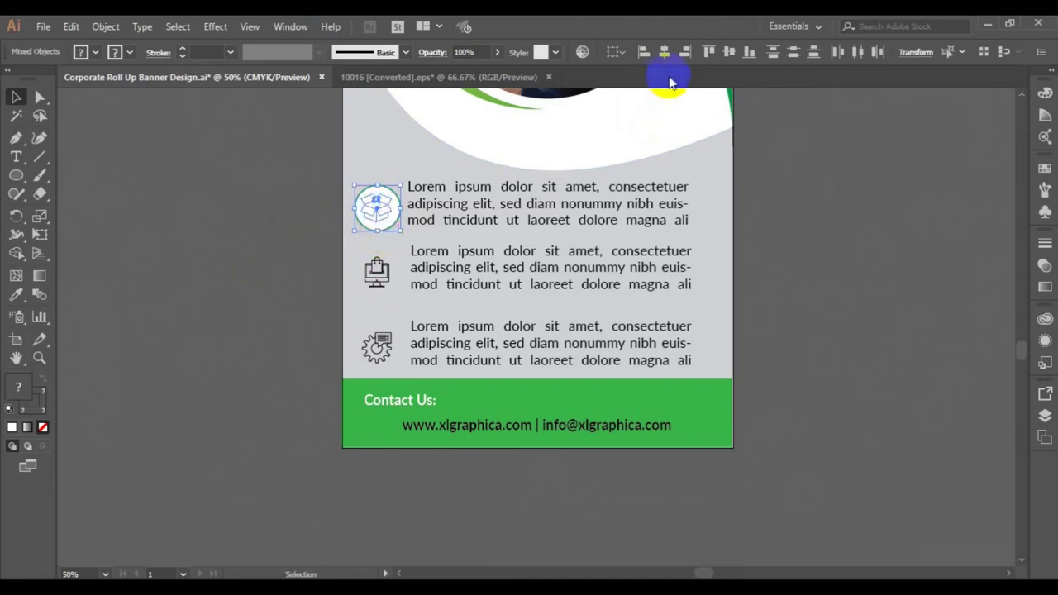
pyautogui.click(727, 53)
pyautogui.click(822, 206)
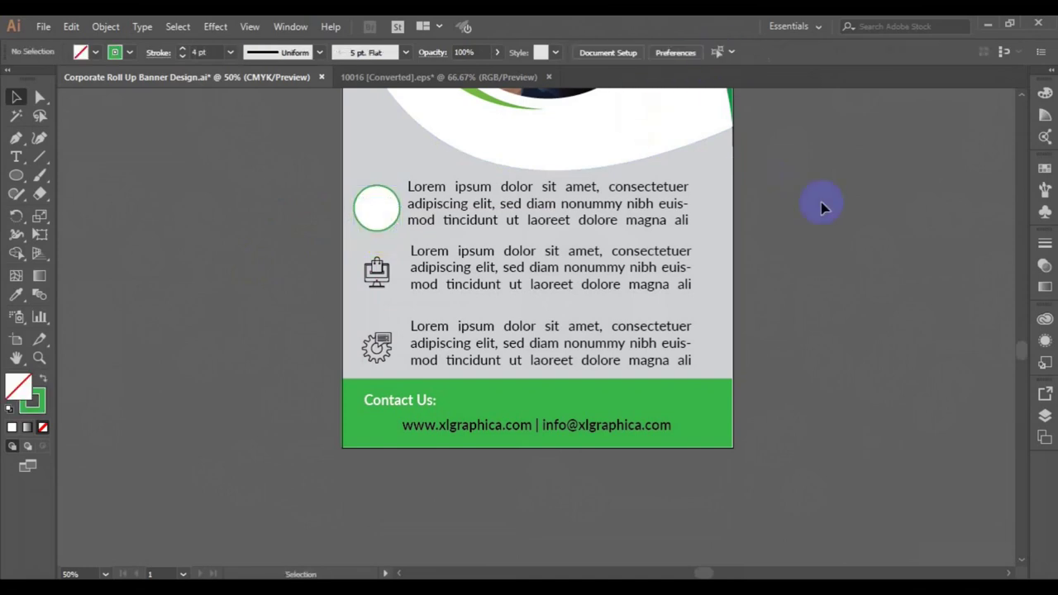
pyautogui.moveTo(374, 219); pyautogui.dragTo(292, 216)
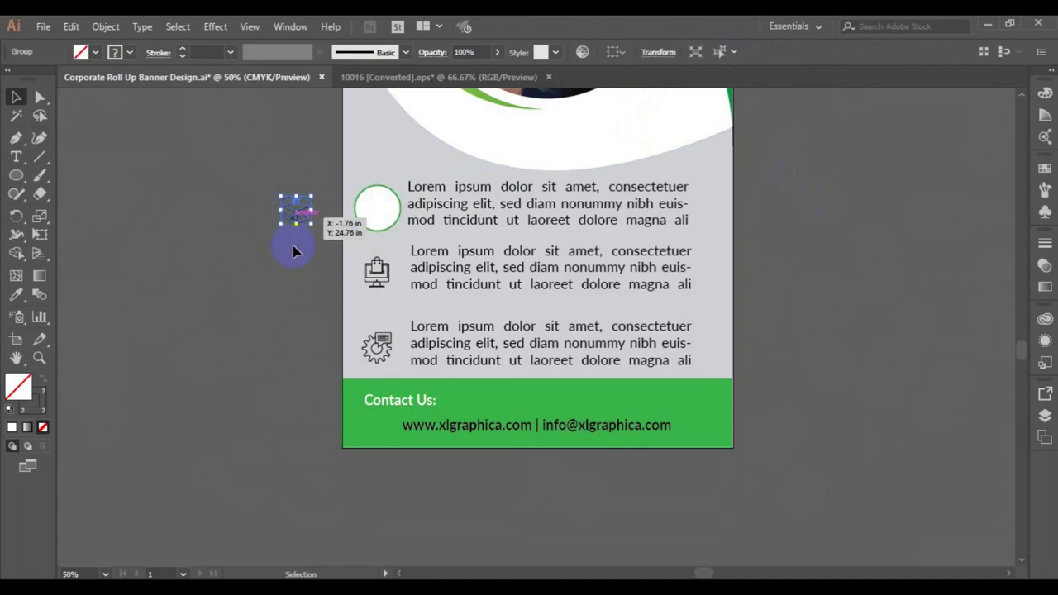
pyautogui.moveTo(295, 217); pyautogui.dragTo(296, 225)
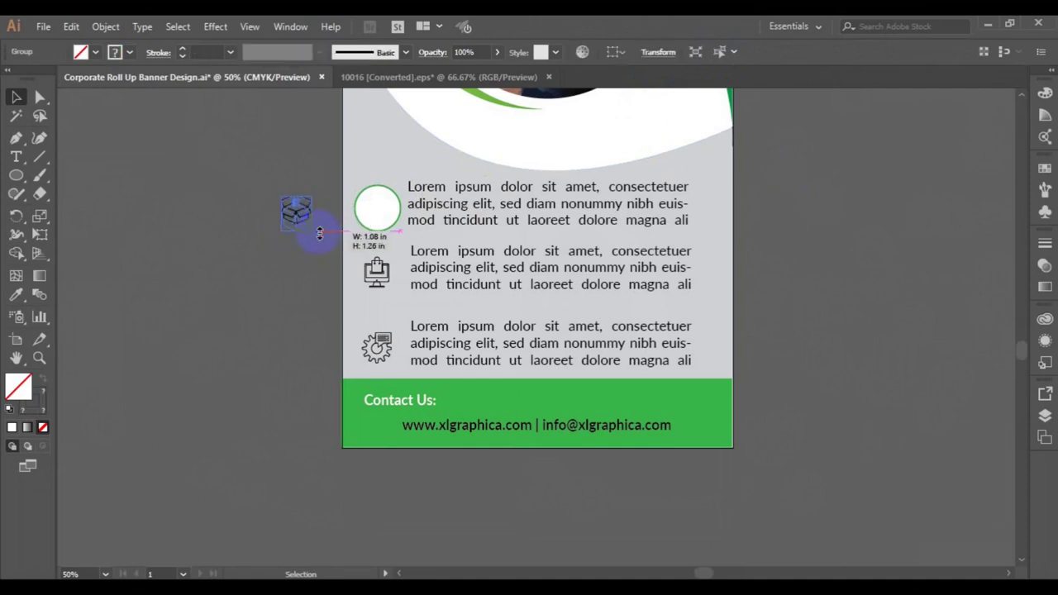
pyautogui.moveTo(296, 225); pyautogui.dragTo(360, 225)
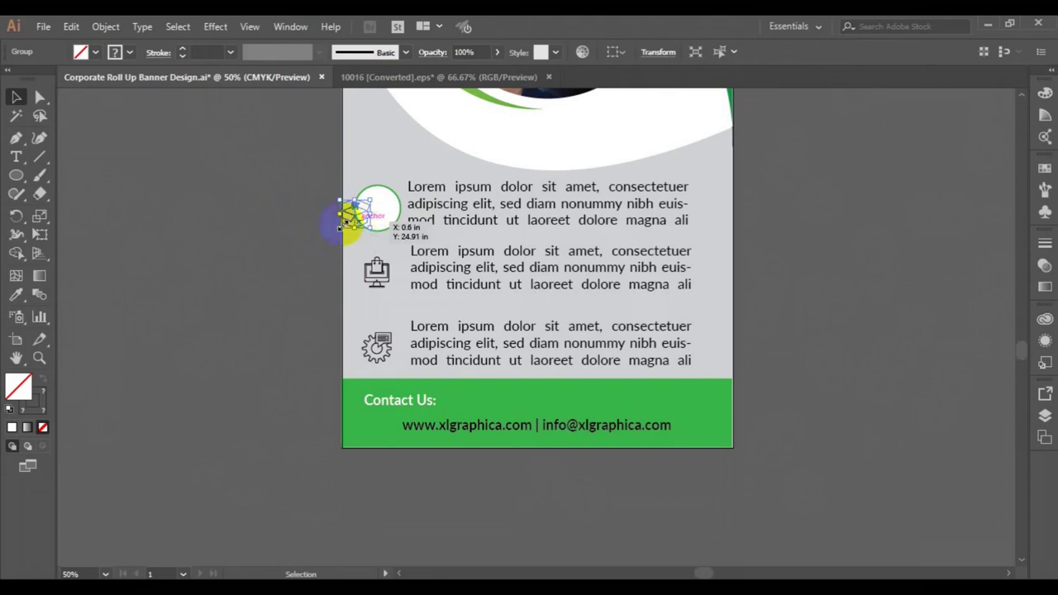
pyautogui.moveTo(348, 221); pyautogui.dragTo(348, 221)
pyautogui.click(251, 246)
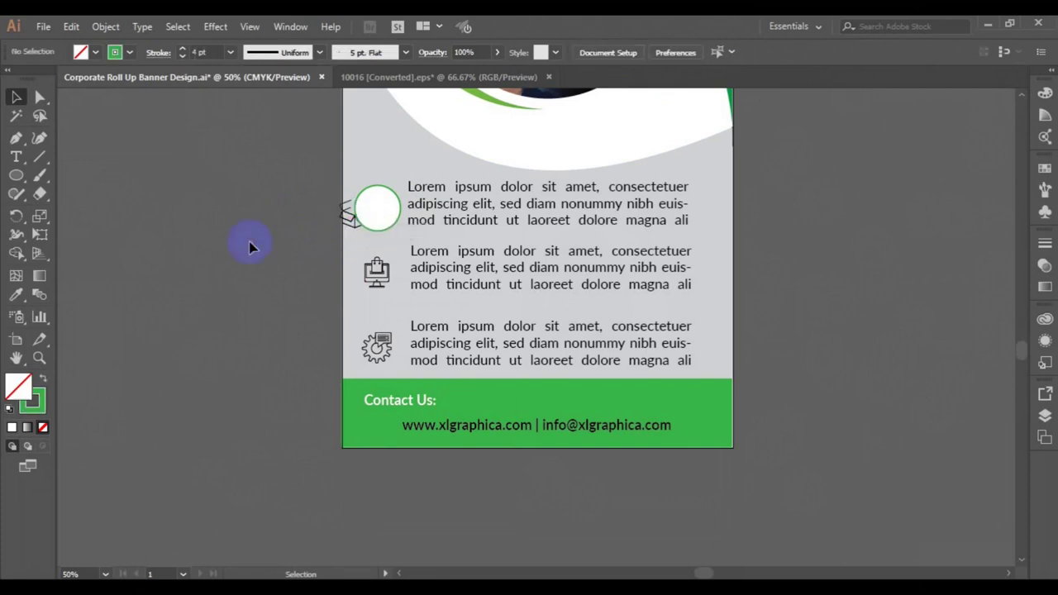
# Step: Bring the box icon in front, centre it in the circle, and duplicate the circle downward
pyautogui.rightClick(346, 226)
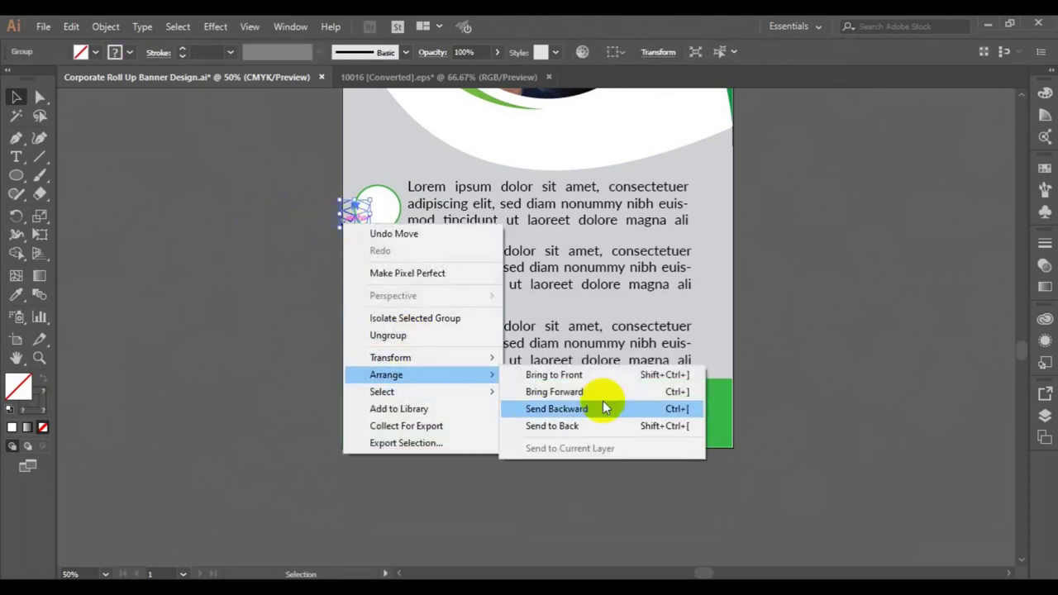
pyautogui.click(607, 375)
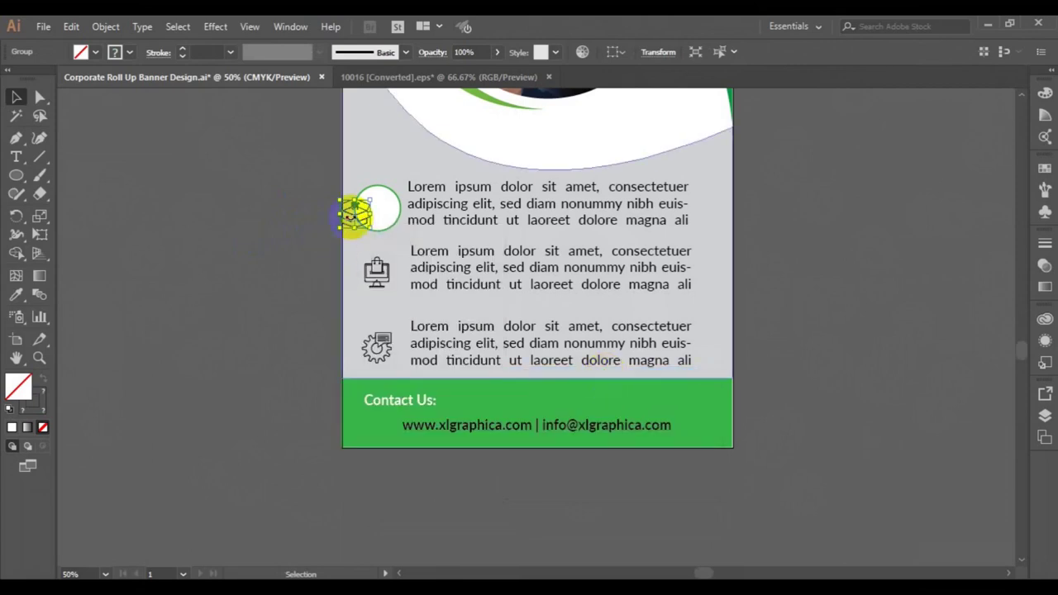
pyautogui.moveTo(354, 216); pyautogui.dragTo(377, 216)
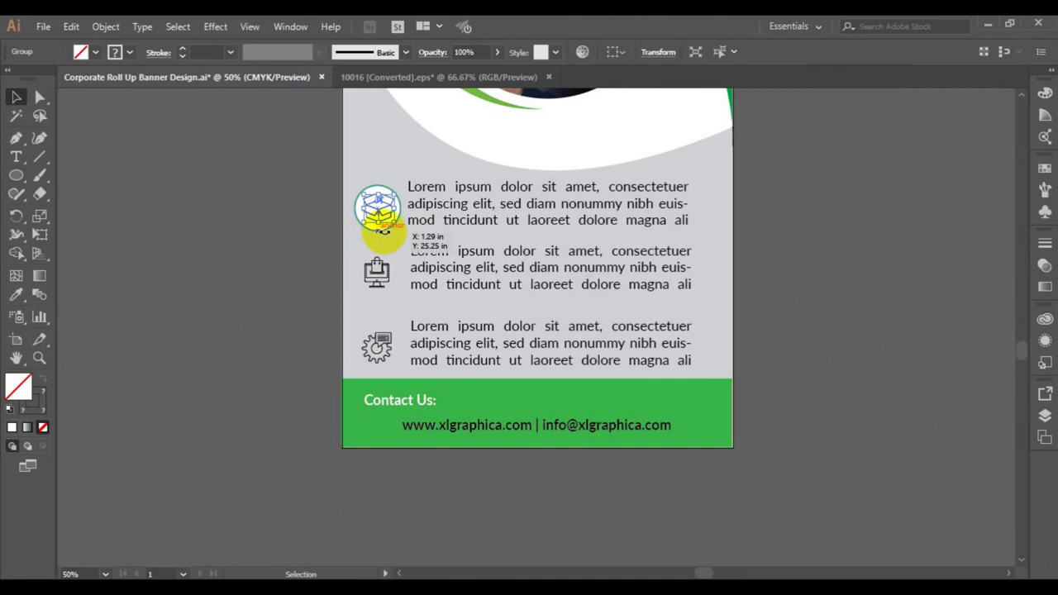
pyautogui.click(378, 236)
pyautogui.moveTo(380, 223); pyautogui.dragTo(382, 232)
pyautogui.moveTo(378, 240); pyautogui.dragTo(371, 229)
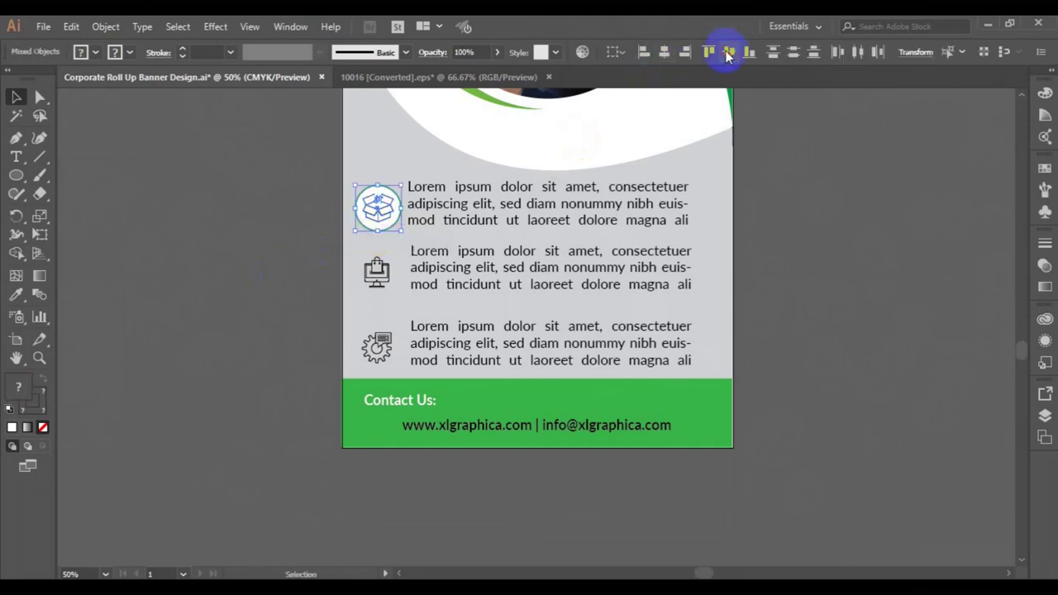
pyautogui.click(775, 185)
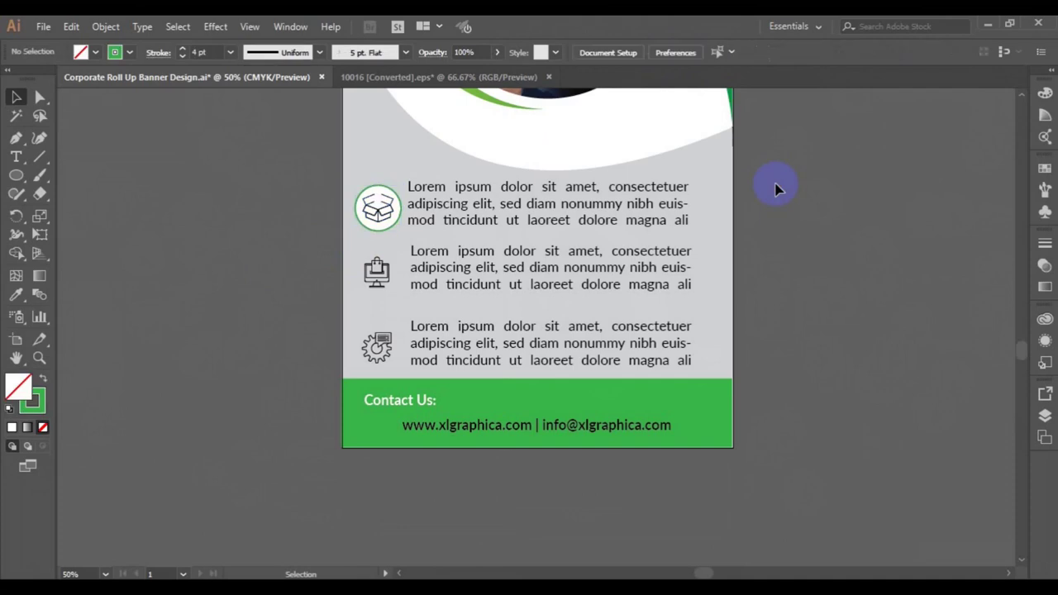
pyautogui.click(363, 223)
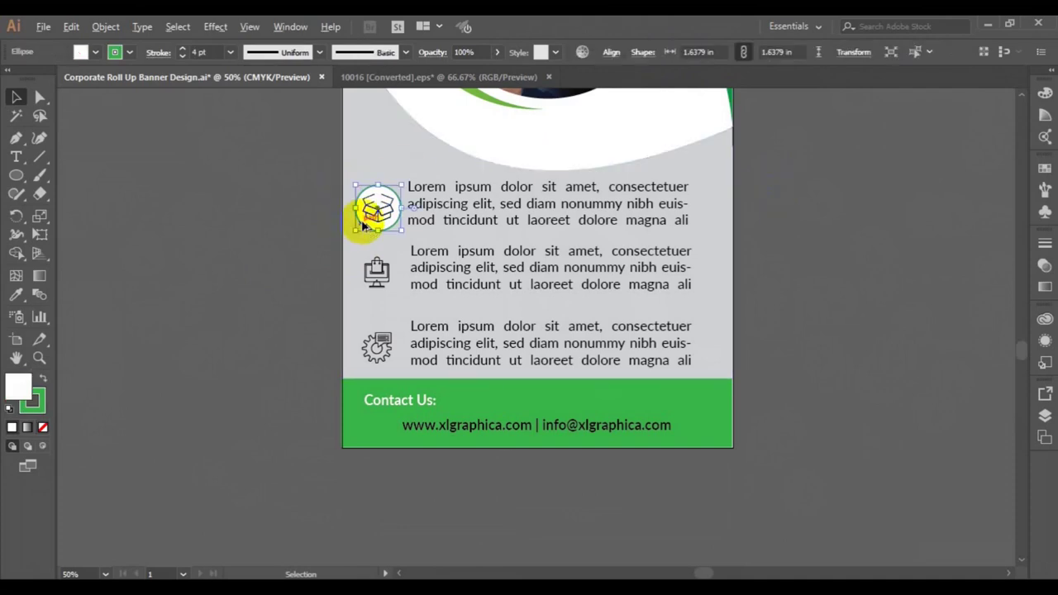
pyautogui.moveTo(363, 224); pyautogui.dragTo(362, 278)
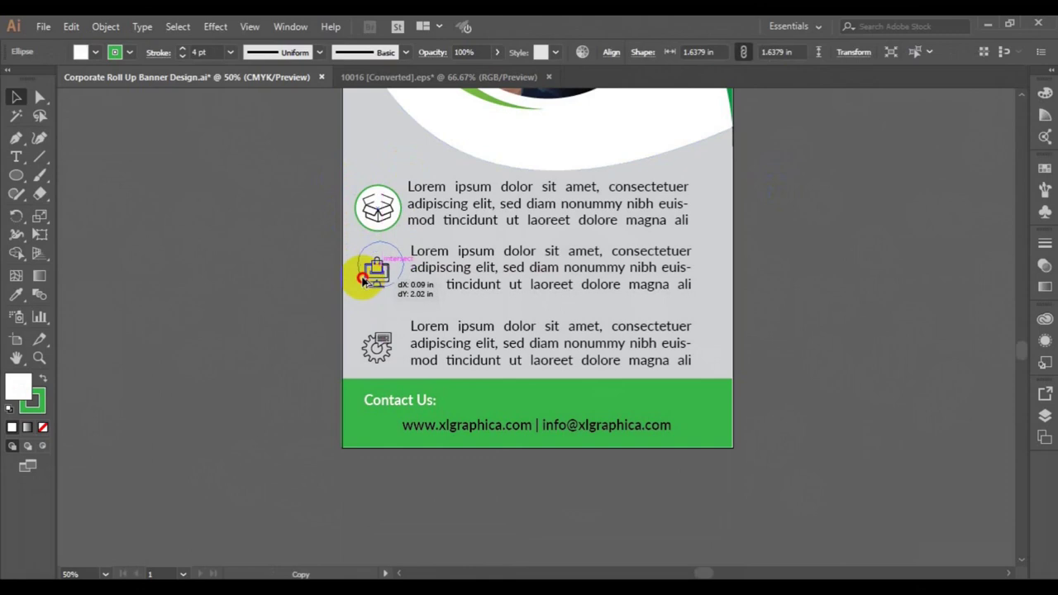
# Step: Place a circle copy over the second icon and bring the icon in front of it
pyautogui.moveTo(362, 278); pyautogui.dragTo(363, 277)
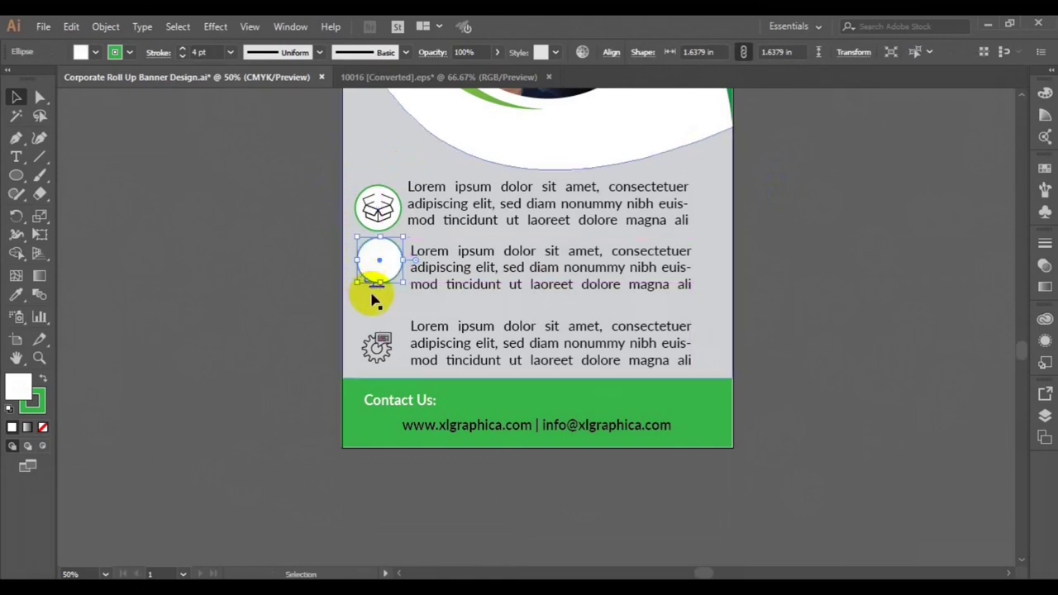
pyautogui.click(268, 290)
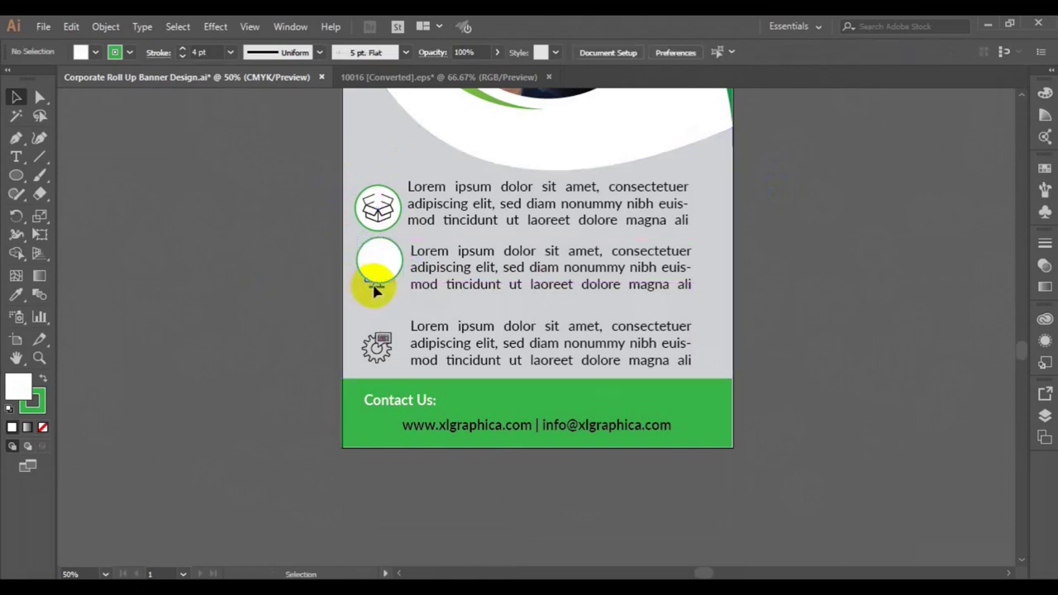
pyautogui.click(373, 285)
pyautogui.rightClick(374, 285)
pyautogui.moveTo(417, 438)
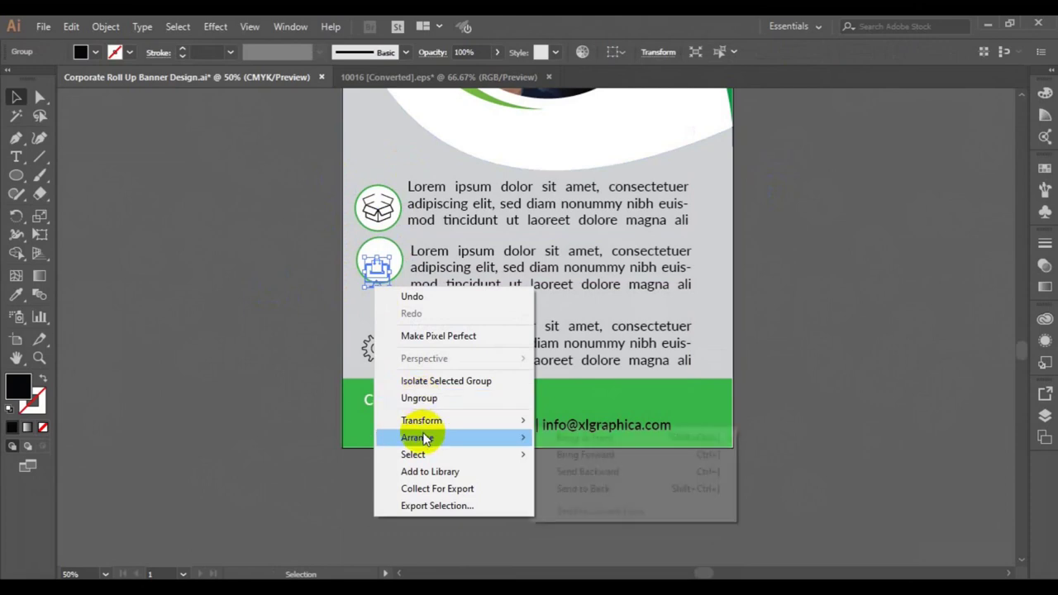
pyautogui.click(600, 454)
# Step: Centre the second icon and its white circle on each other
pyautogui.click(243, 385)
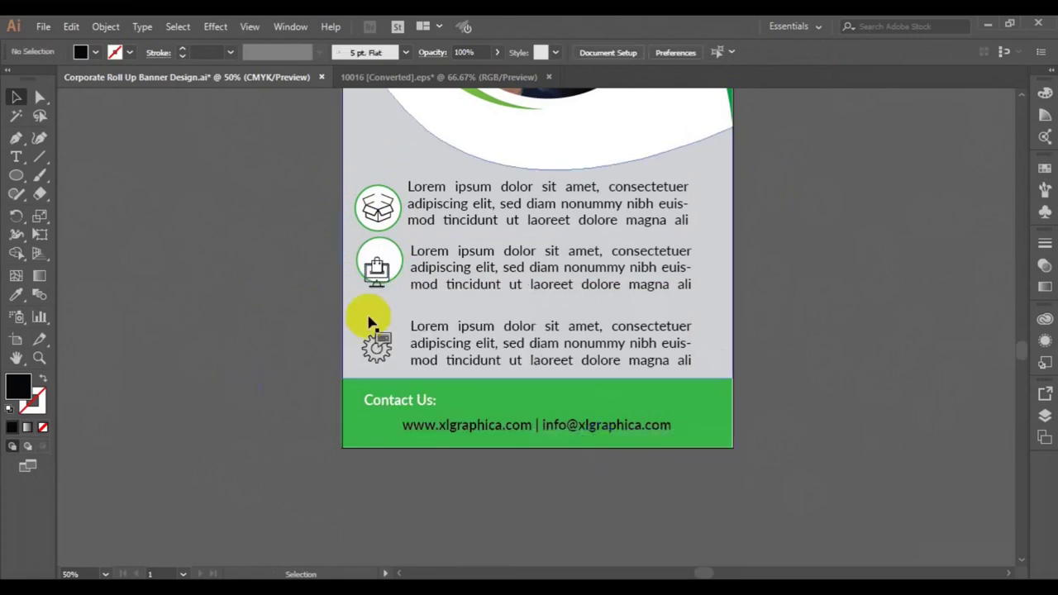
pyautogui.moveTo(395, 250); pyautogui.dragTo(393, 263)
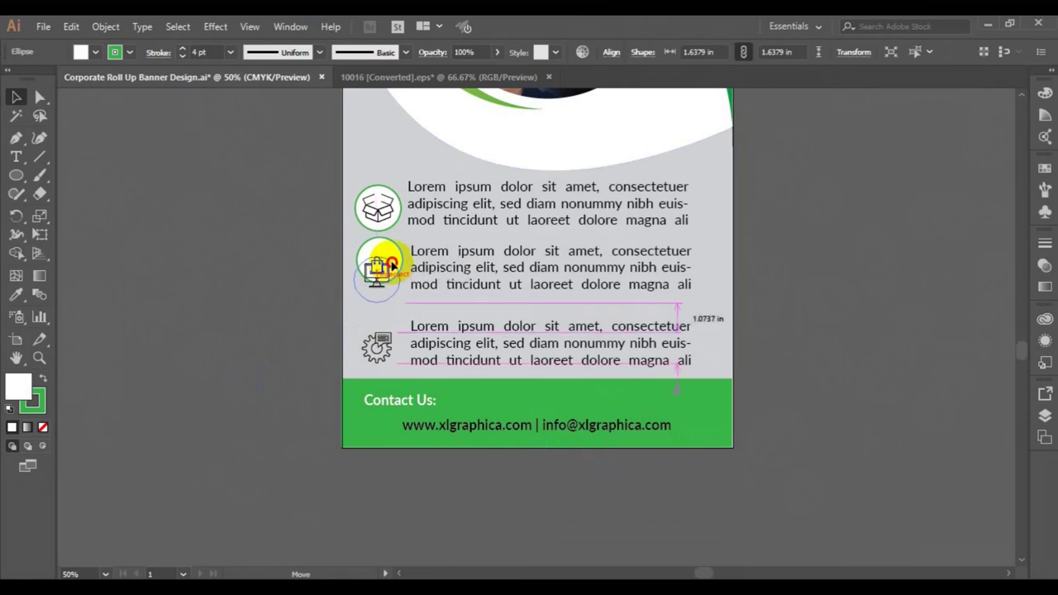
pyautogui.moveTo(394, 263); pyautogui.dragTo(385, 284)
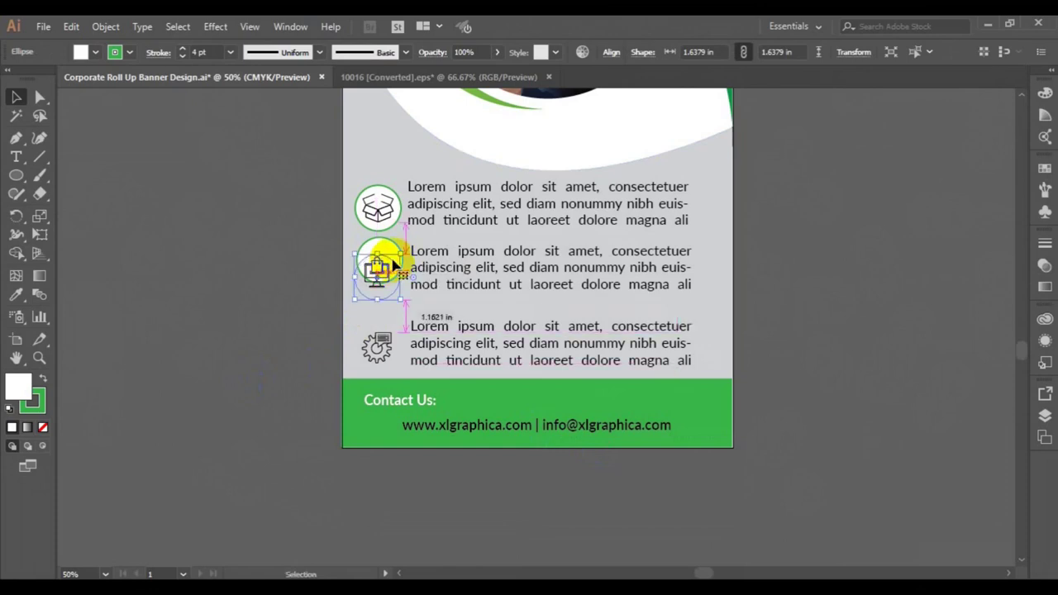
pyautogui.keyDown('shift'); pyautogui.click(385, 283); pyautogui.keyUp('shift')
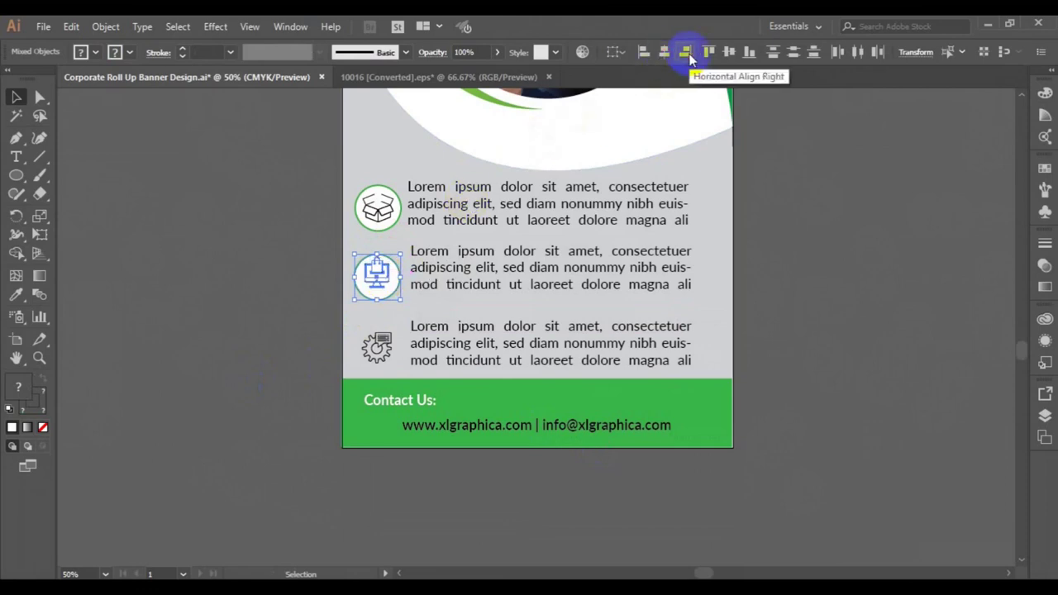
pyautogui.click(729, 52)
pyautogui.click(229, 324)
# Step: Alt-drag a copy of the circle down onto the gear icon
pyautogui.click(389, 298)
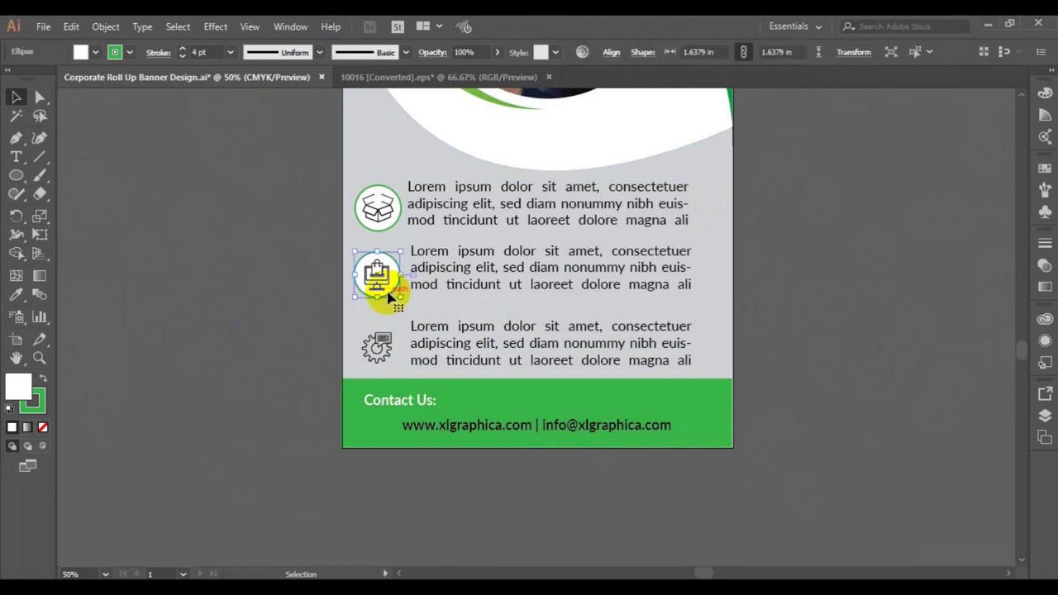
pyautogui.moveTo(389, 298); pyautogui.dragTo(381, 368)
pyautogui.click(260, 373)
# Step: Bring the gear icon to the front and centre it horizontally and vertically in the third circle
pyautogui.rightClick(380, 367)
pyautogui.moveTo(422, 283)
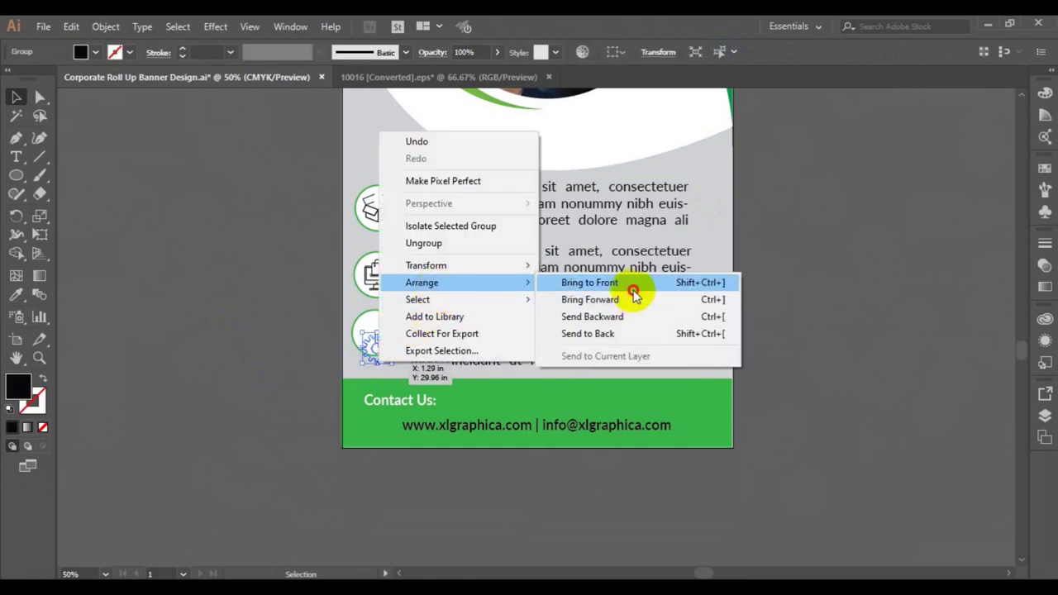
pyautogui.click(634, 284)
pyautogui.keyDown('shift'); pyautogui.click(361, 329); pyautogui.keyUp('shift')
pyautogui.click(664, 52)
pyautogui.click(731, 52)
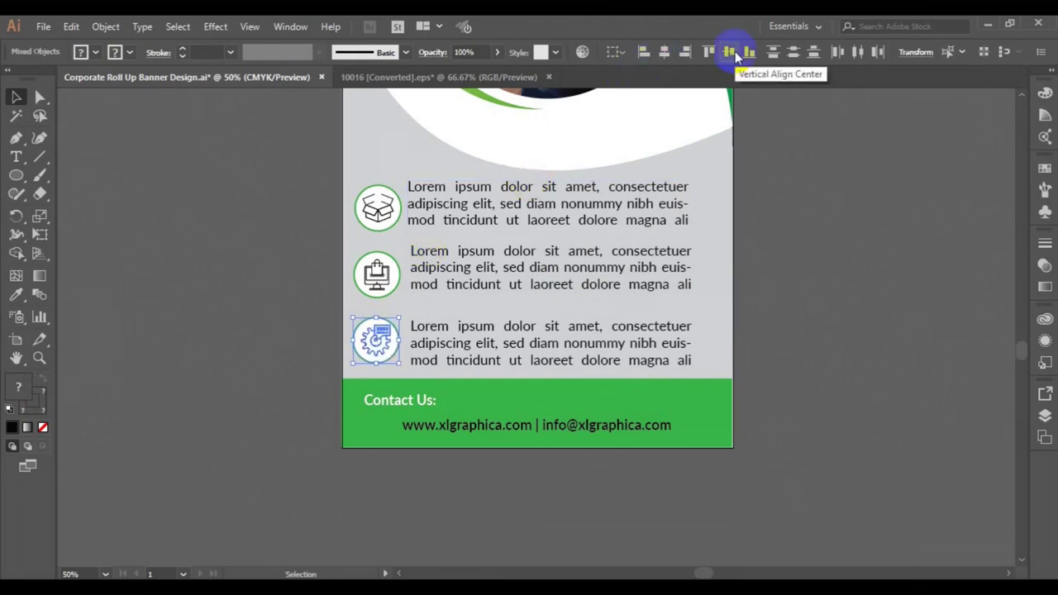
# Step: Vertically centre the third text block beside the gear icon
pyautogui.keyDown('shift'); pyautogui.click(447, 347); pyautogui.keyUp('shift')
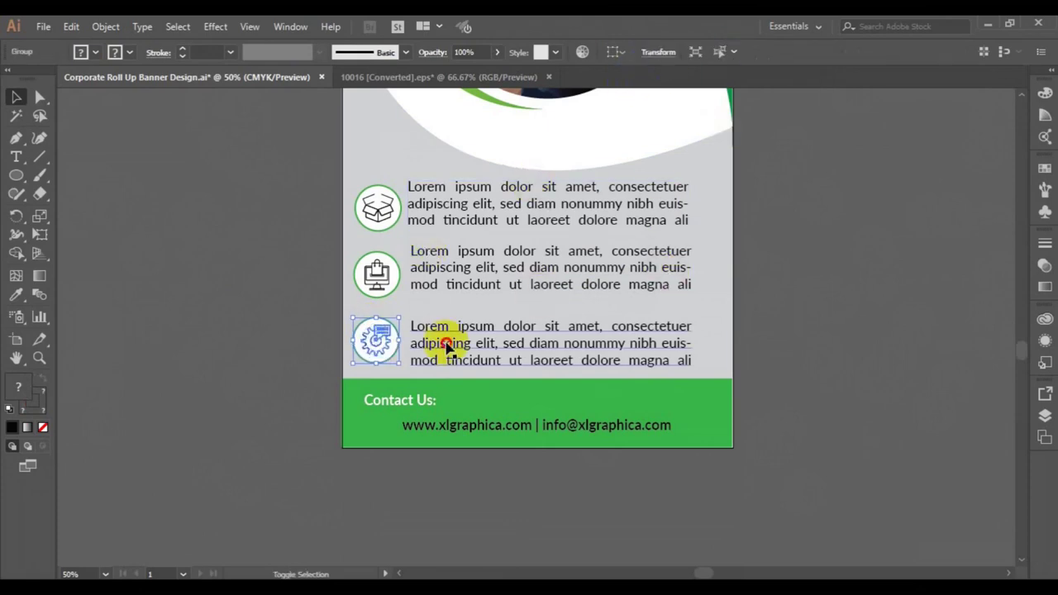
pyautogui.click(521, 52)
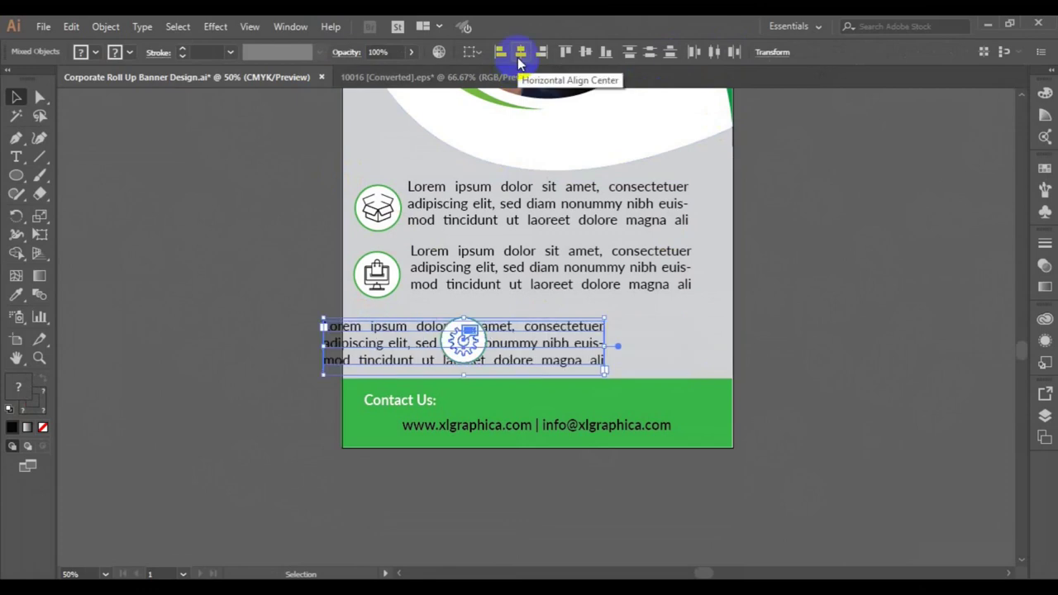
pyautogui.hotkey('ctrl', 'z')
pyautogui.click(585, 52)
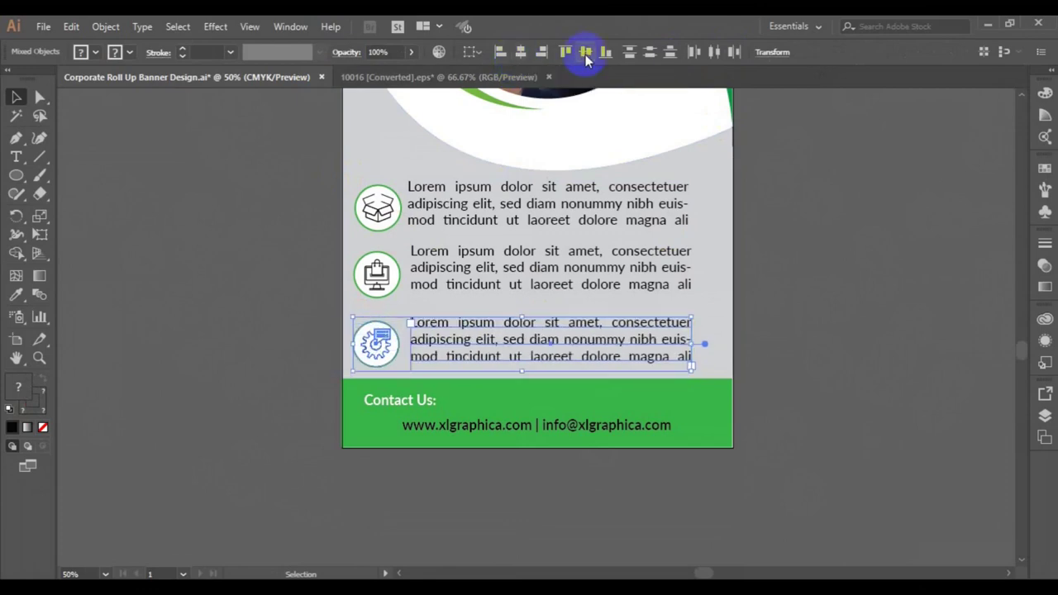
pyautogui.click(381, 273)
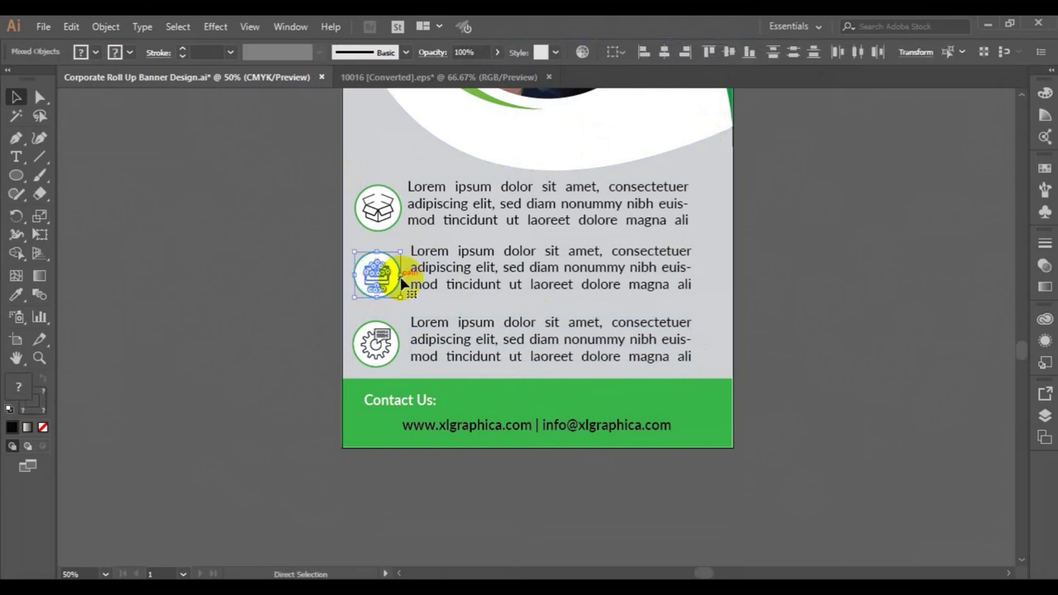
# Step: Vertically centre the second and first row texts with their icons
pyautogui.keyDown('shift'); pyautogui.click(428, 289); pyautogui.keyUp('shift')
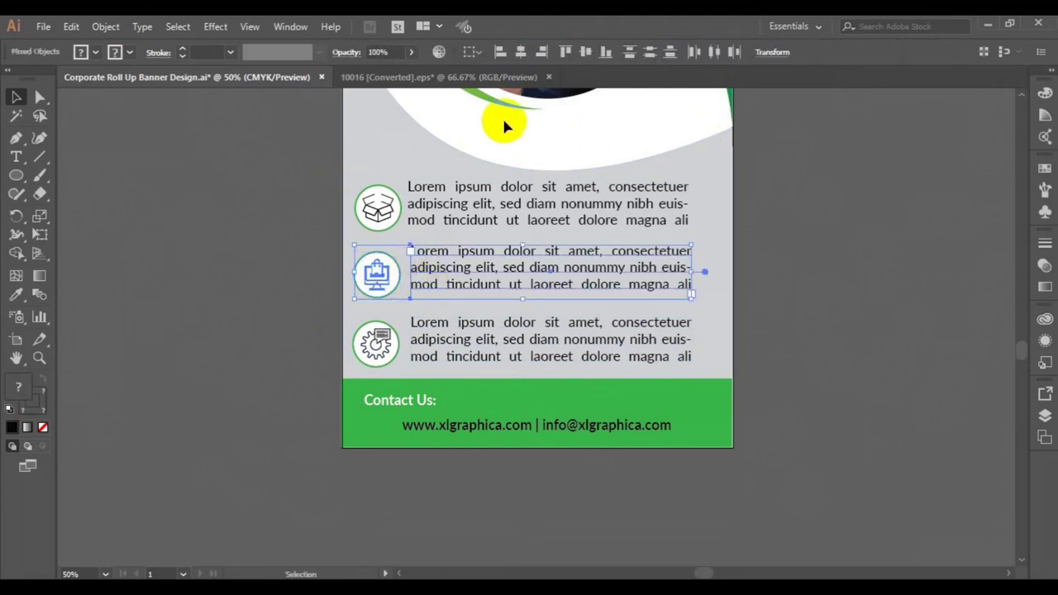
pyautogui.click(587, 52)
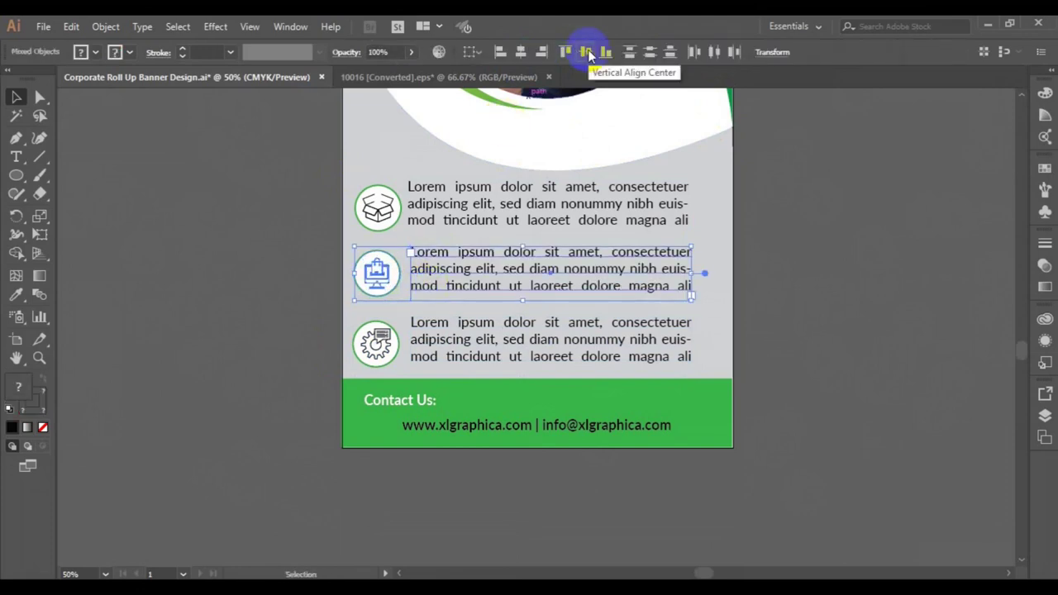
pyautogui.click(379, 214)
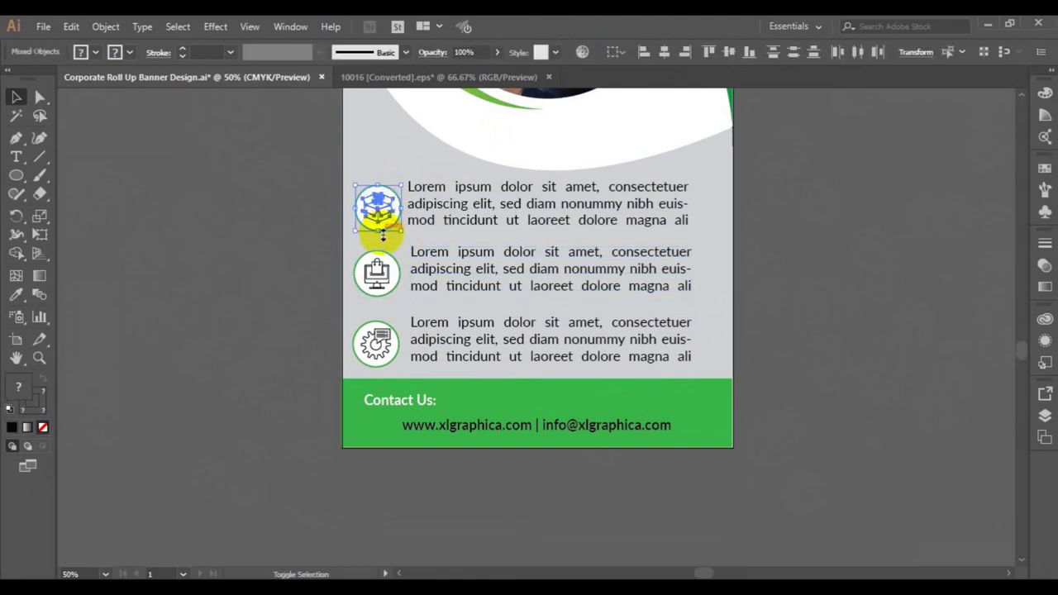
pyautogui.keyDown('shift'); pyautogui.click(488, 225); pyautogui.keyUp('shift')
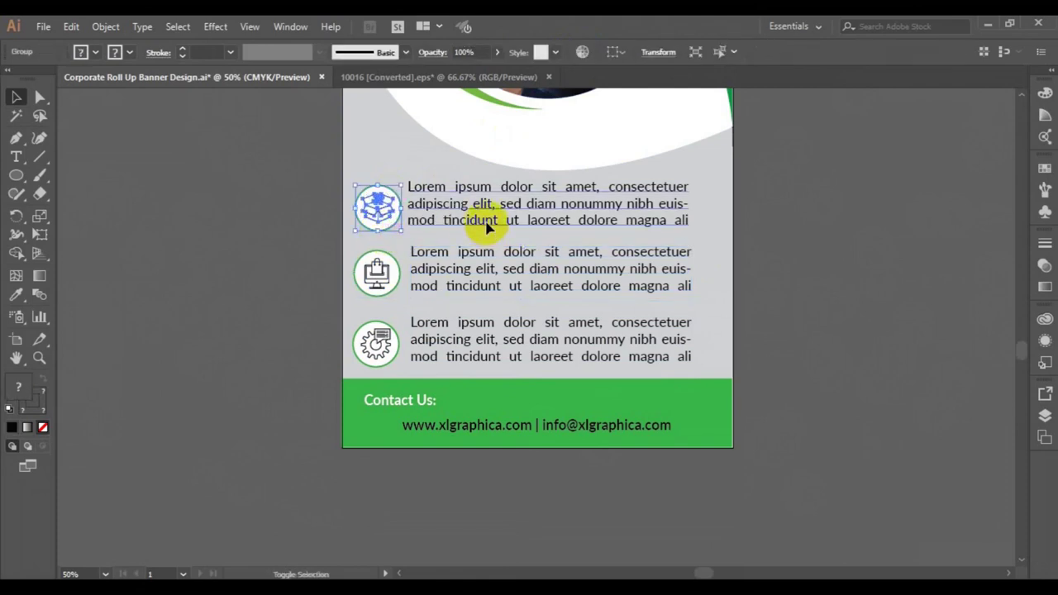
pyautogui.keyDown('shift'); pyautogui.click(488, 227); pyautogui.keyUp('shift')
pyautogui.click(587, 52)
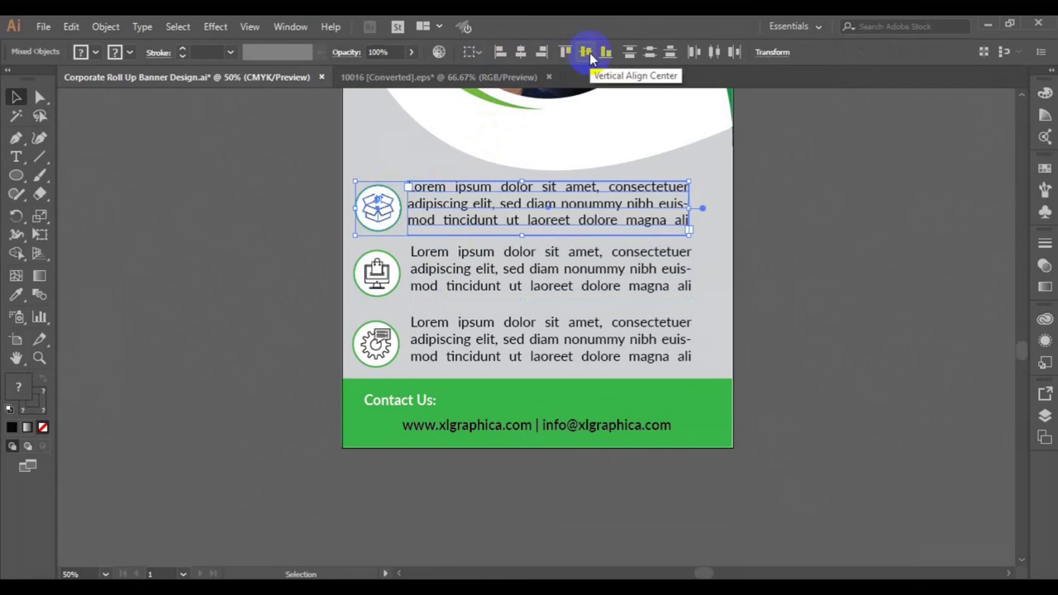
# Step: Try left-aligning the row icons and texts together, then undo it
pyautogui.keyDown('shift'); pyautogui.click(391, 276); pyautogui.keyUp('shift')
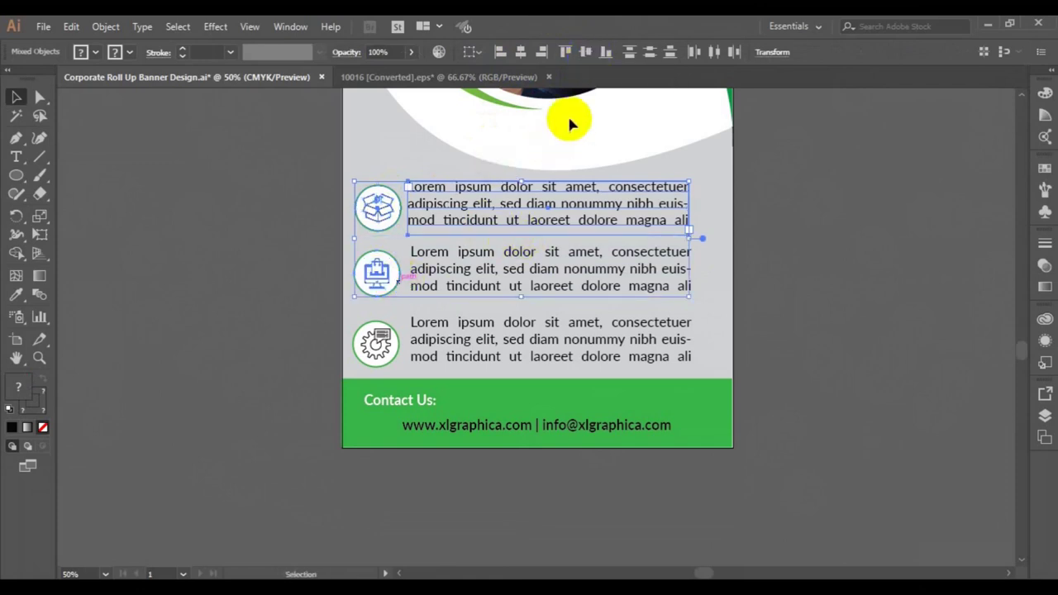
pyautogui.click(498, 51)
pyautogui.click(500, 53)
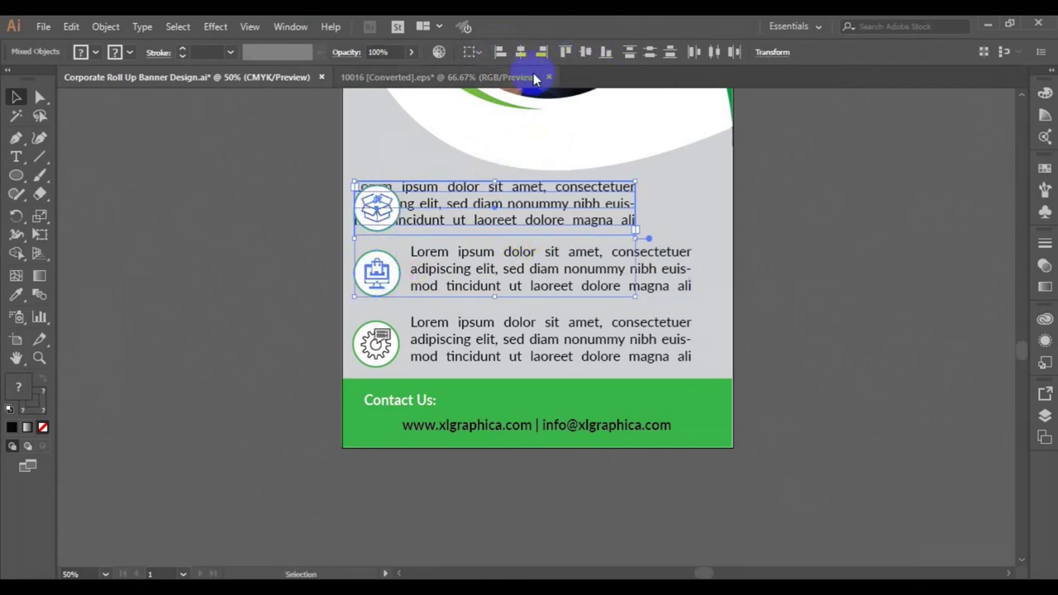
pyautogui.hotkey('ctrl', 'z')
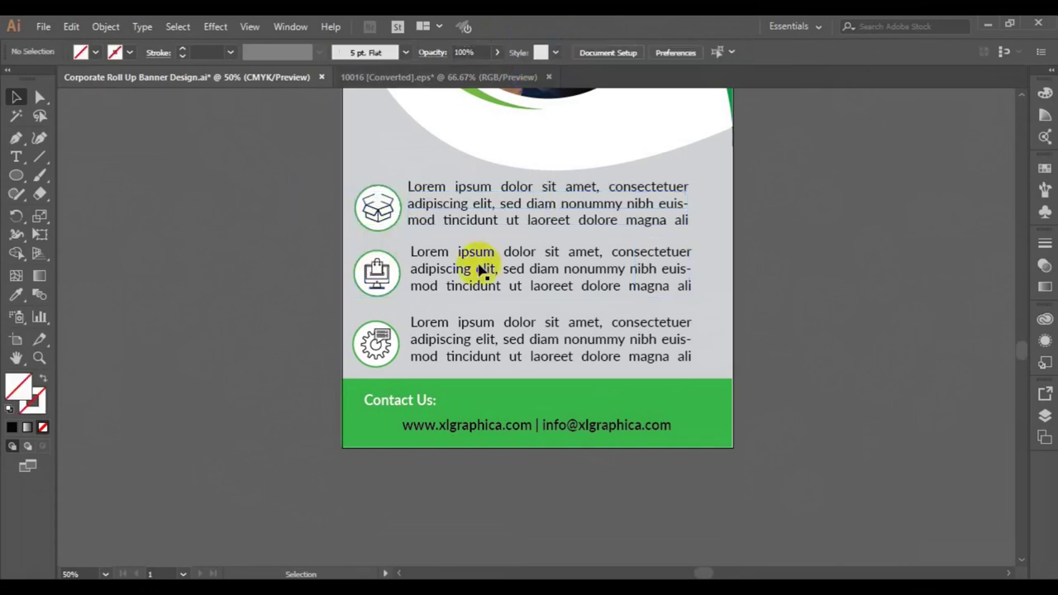
# Step: Left-align the middle and third text blocks to the top text block
pyautogui.click(473, 281)
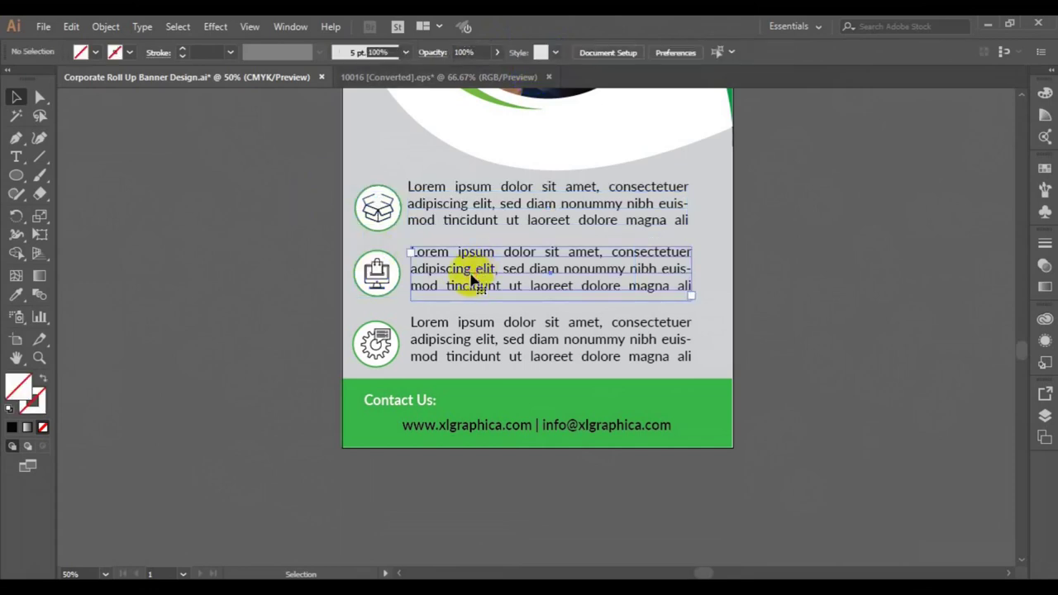
pyautogui.keyDown('shift'); pyautogui.click(445, 220); pyautogui.keyUp('shift')
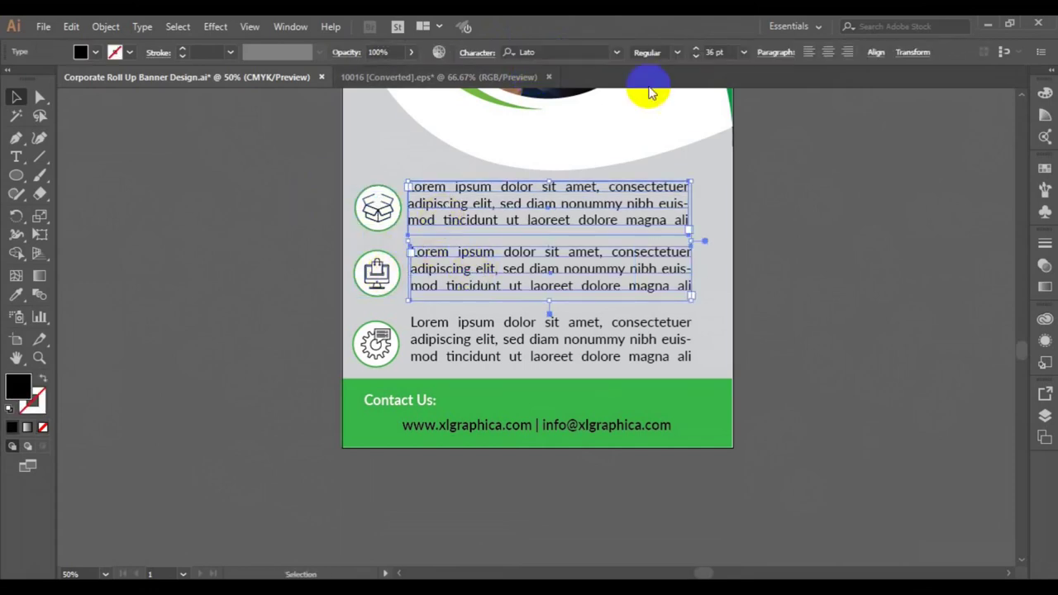
pyautogui.click(878, 56)
pyautogui.click(720, 93)
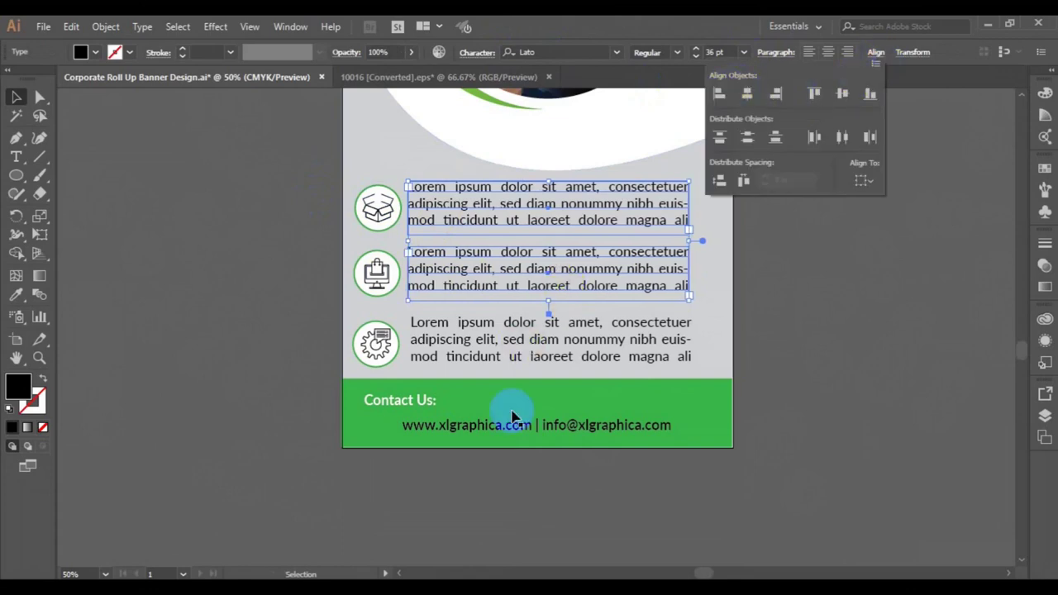
pyautogui.keyDown('shift'); pyautogui.click(534, 357); pyautogui.keyUp('shift')
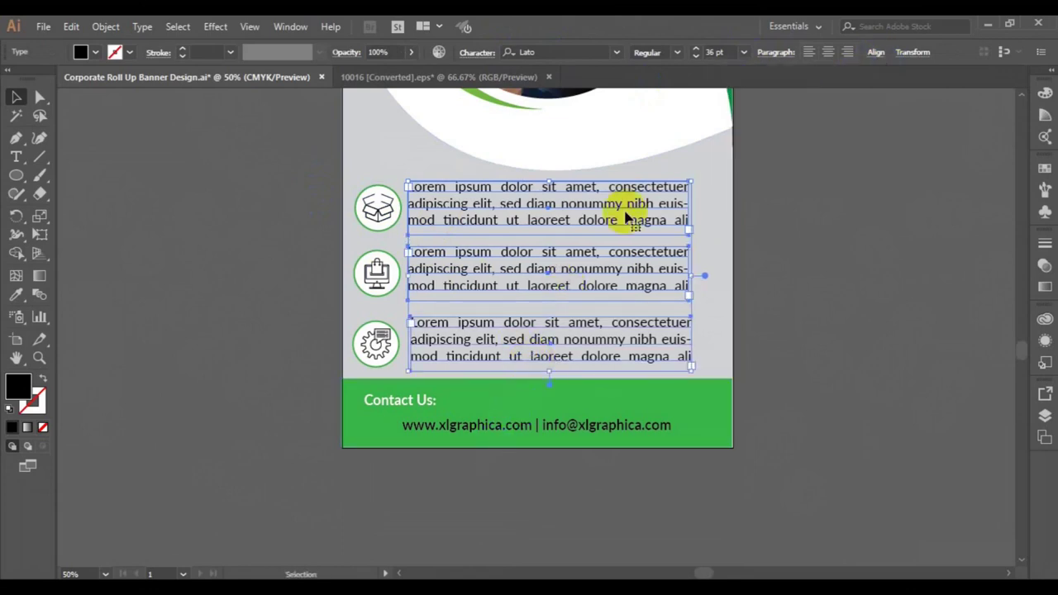
pyautogui.click(876, 54)
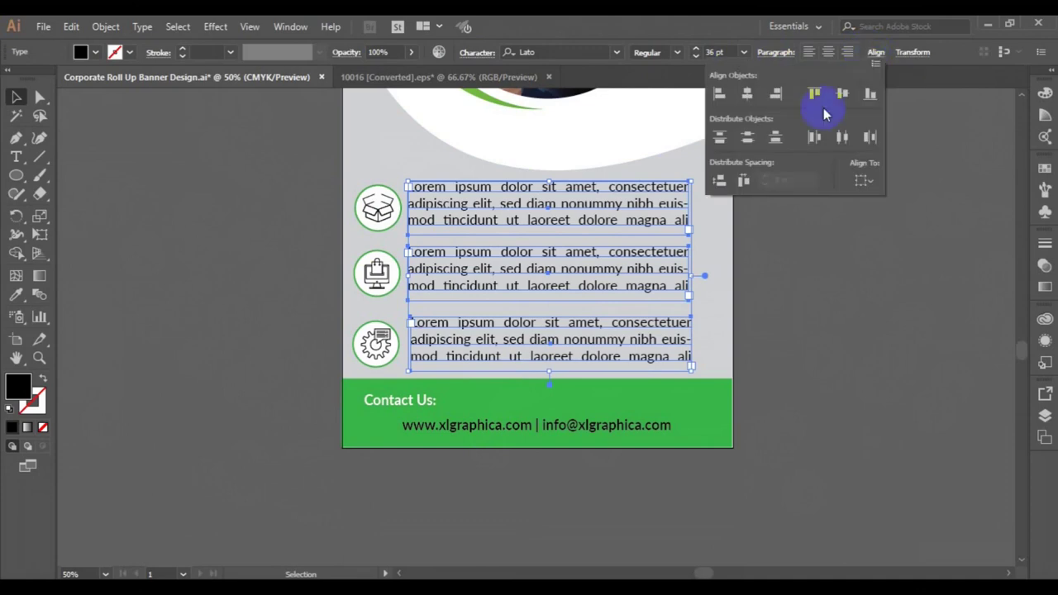
pyautogui.click(720, 94)
# Step: Group the three feature text blocks together with Ctrl+G
pyautogui.press('v')
pyautogui.click(814, 343)
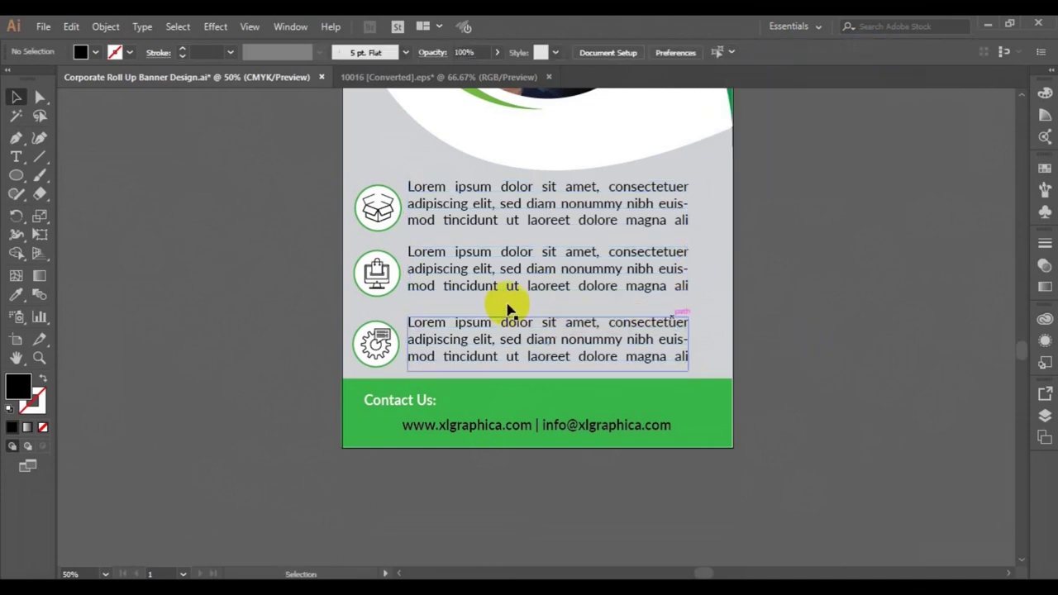
pyautogui.click(438, 350)
pyautogui.keyDown('shift'); pyautogui.click(454, 272); pyautogui.keyUp('shift')
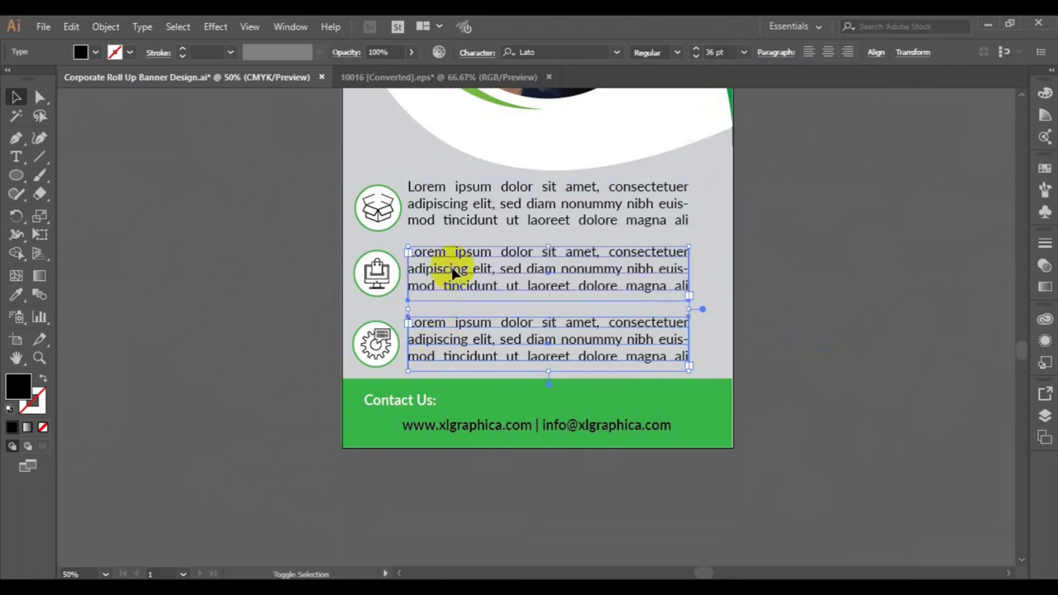
pyautogui.keyDown('shift'); pyautogui.click(451, 223); pyautogui.keyUp('shift')
pyautogui.hotkey('ctrl', 'g')
pyautogui.click(101, 27)
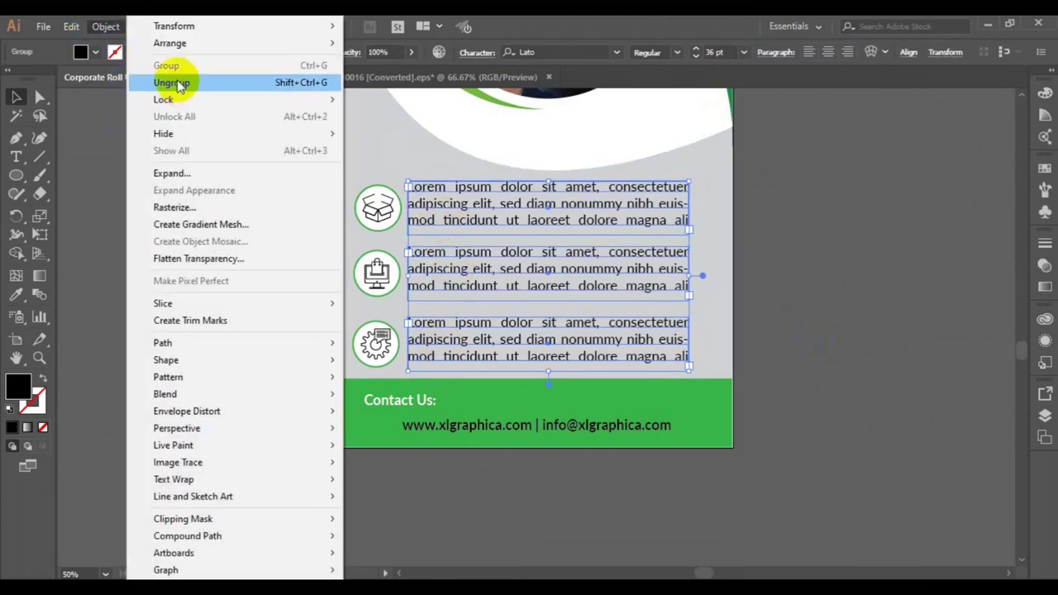
# Step: Ungroup the text blocks and select all three icons with their texts
pyautogui.click(182, 83)
pyautogui.click(323, 313)
pyautogui.click(425, 323)
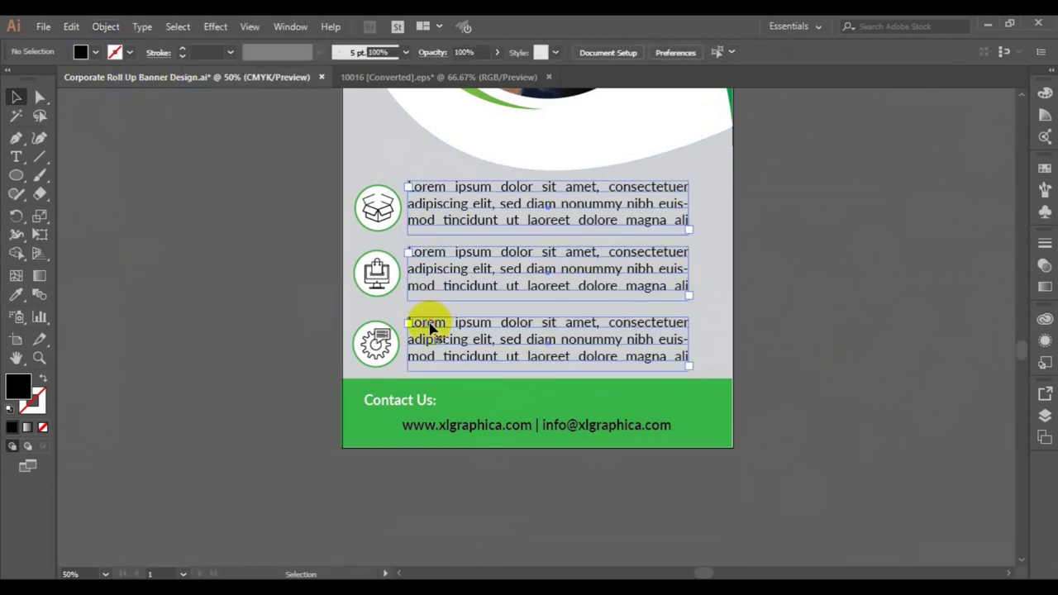
pyautogui.click(389, 346)
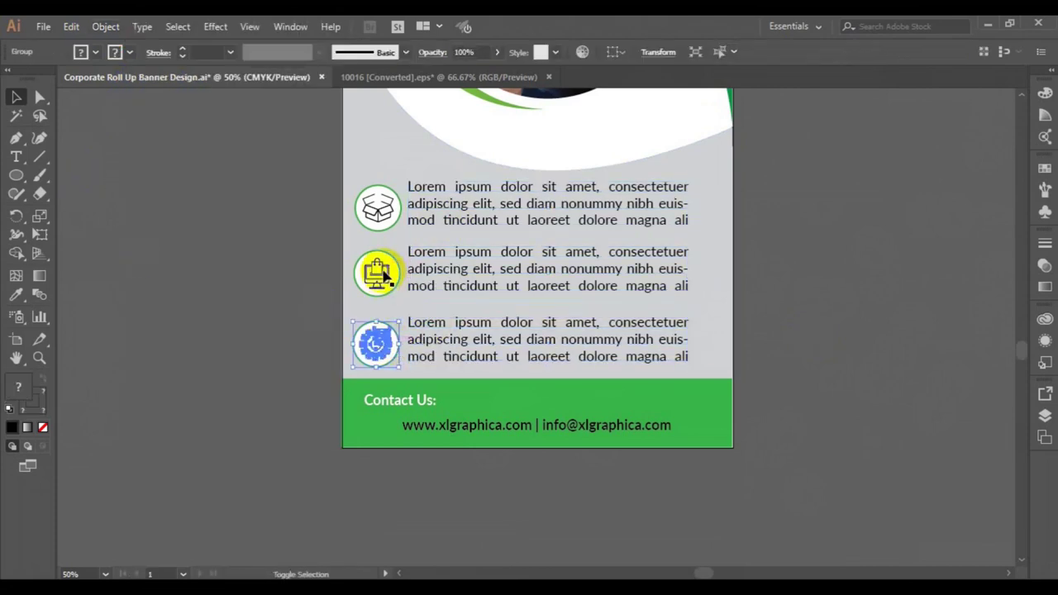
pyautogui.keyDown('shift'); pyautogui.click(378, 272); pyautogui.keyUp('shift')
pyautogui.keyDown('shift'); pyautogui.click(380, 220); pyautogui.keyUp('shift')
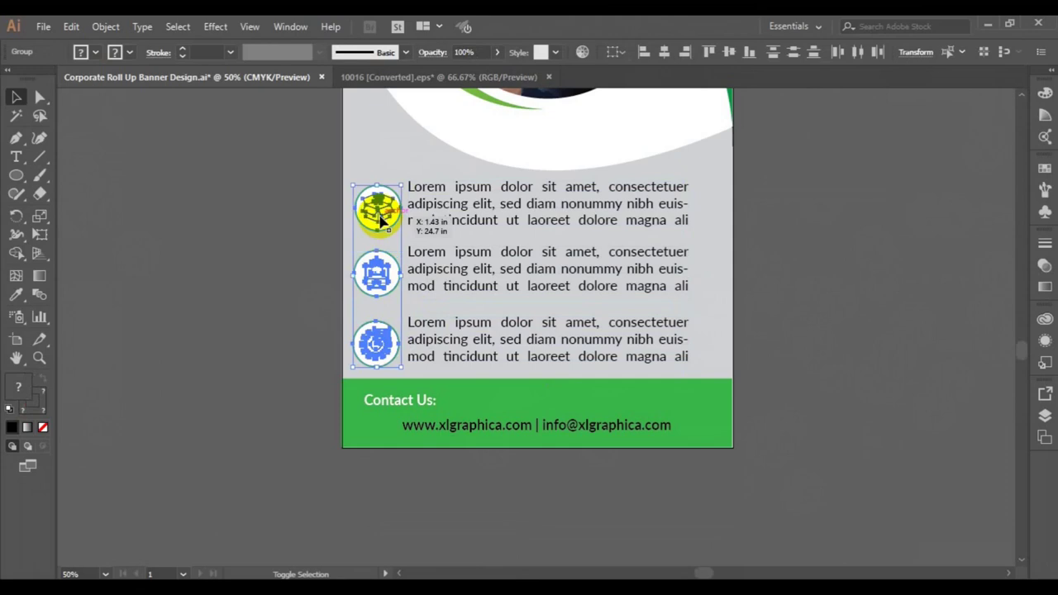
pyautogui.keyDown('shift'); pyautogui.click(463, 222); pyautogui.keyUp('shift')
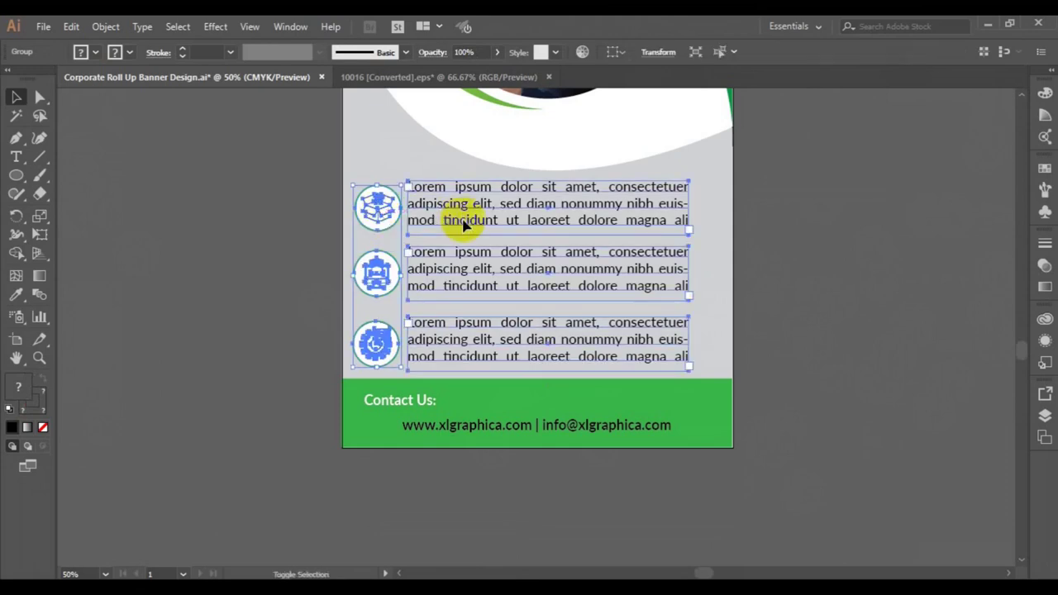
# Step: Add the grey background panel to the icon-and-text selection, undoing trial centrings
pyautogui.click(529, 54)
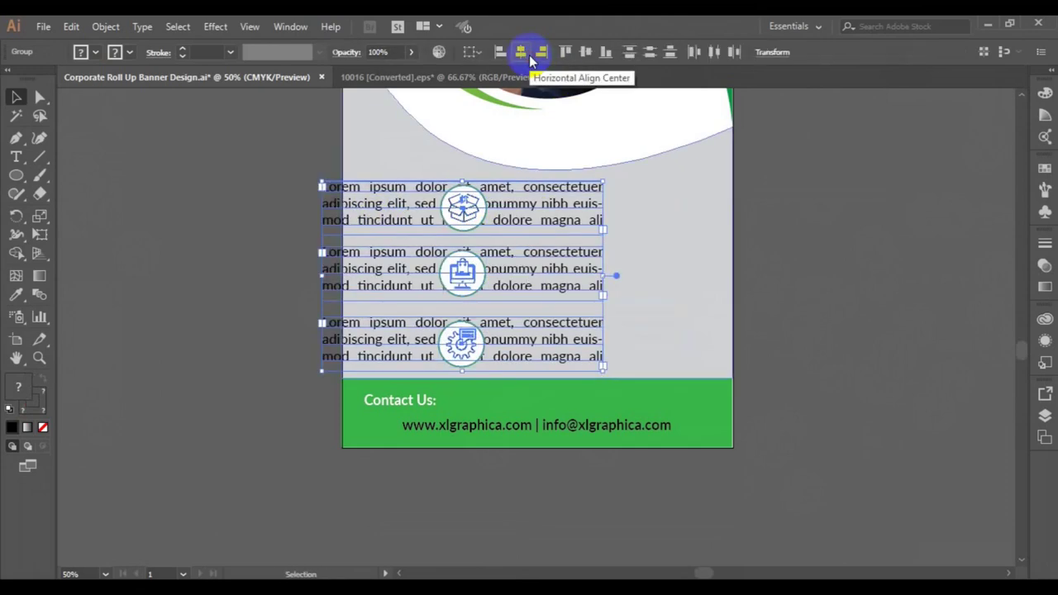
pyautogui.hotkey('ctrl', 'z')
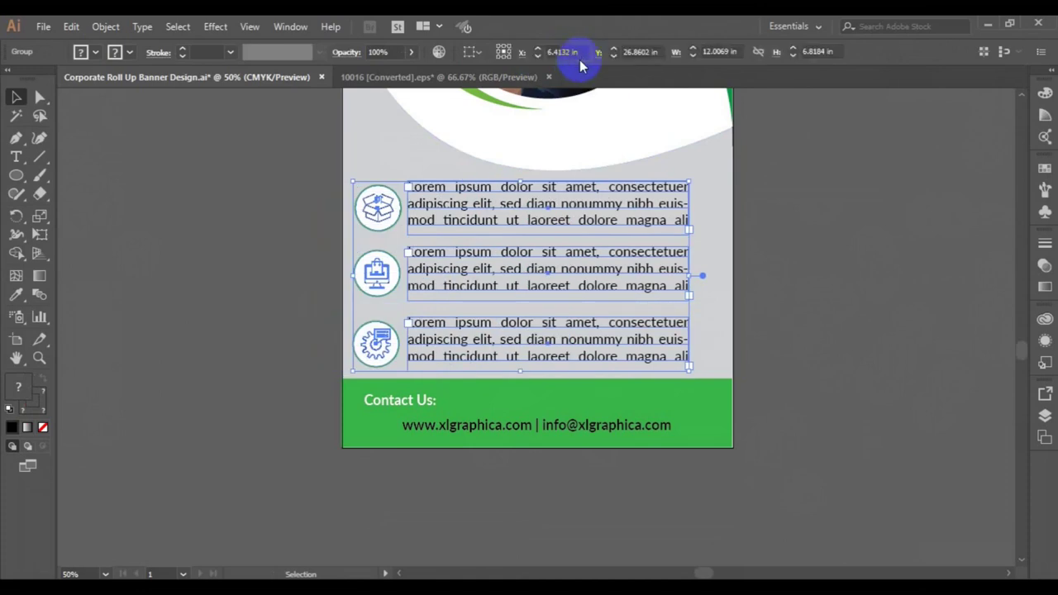
pyautogui.keyDown('shift'); pyautogui.click(709, 211); pyautogui.keyUp('shift')
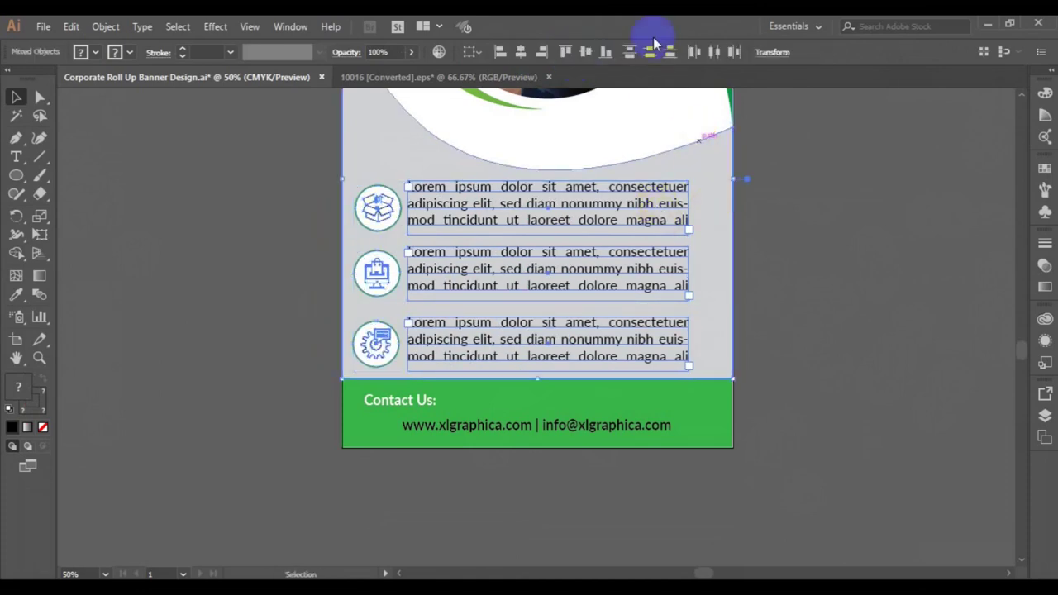
pyautogui.click(584, 54)
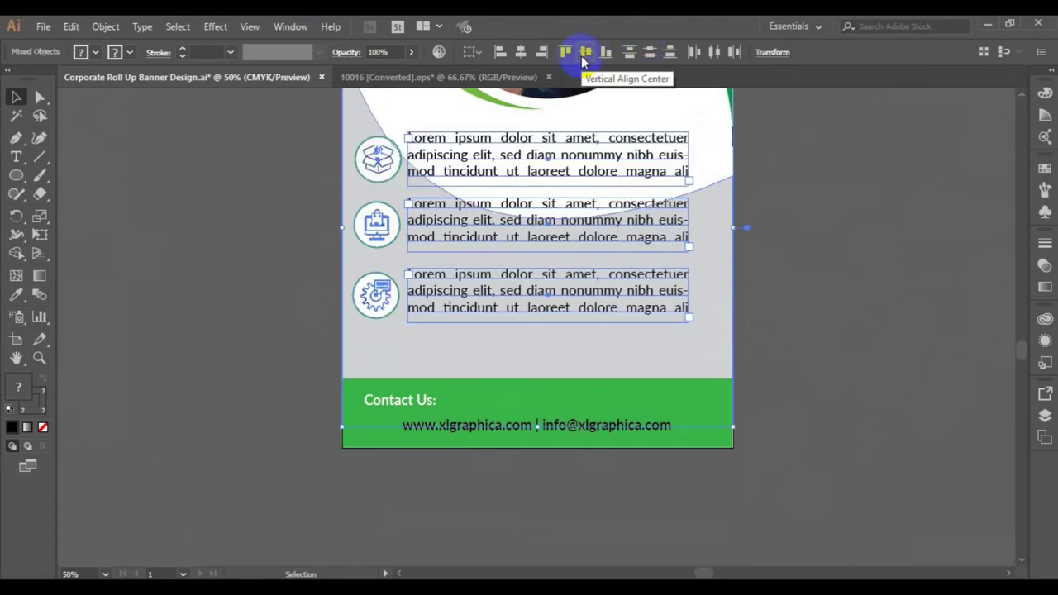
pyautogui.hotkey('ctrl', 'z')
# Step: Horizontally centre the feature rows on the grey background panel
pyautogui.click(519, 53)
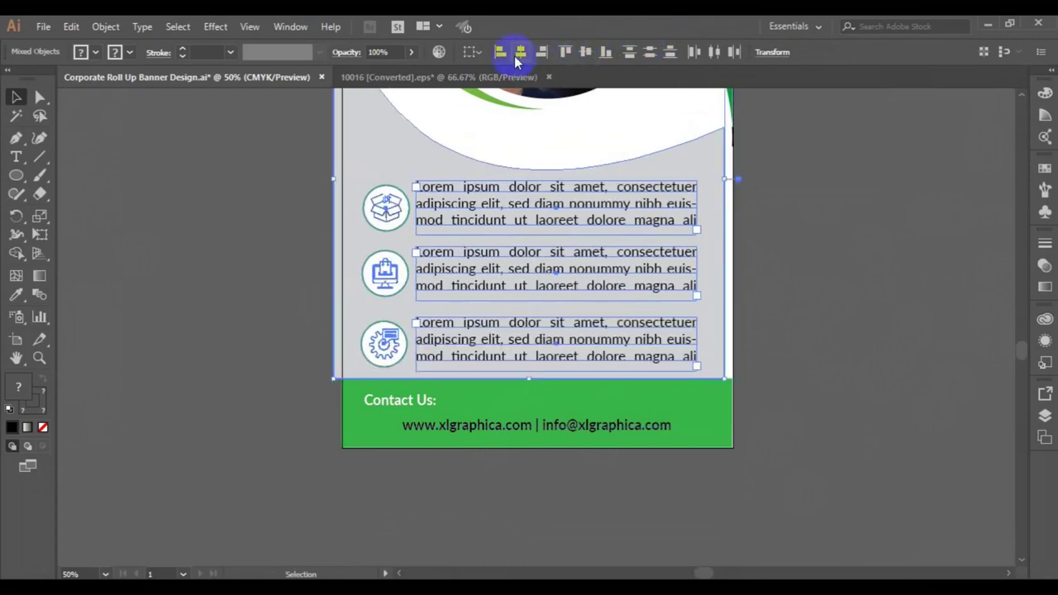
pyautogui.click(519, 53)
pyautogui.click(519, 53)
pyautogui.click(518, 55)
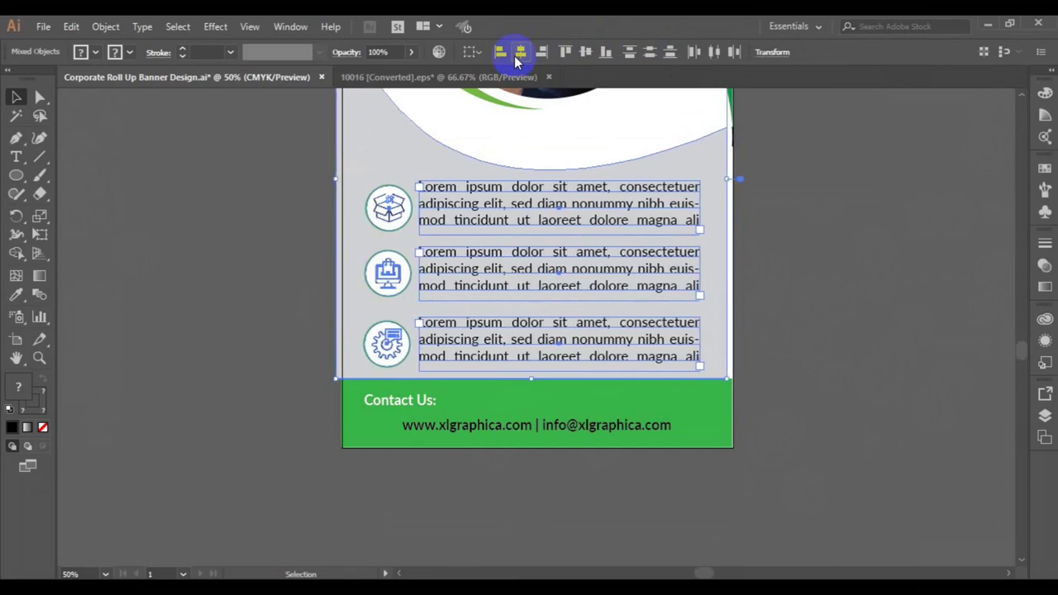
pyautogui.click(516, 58)
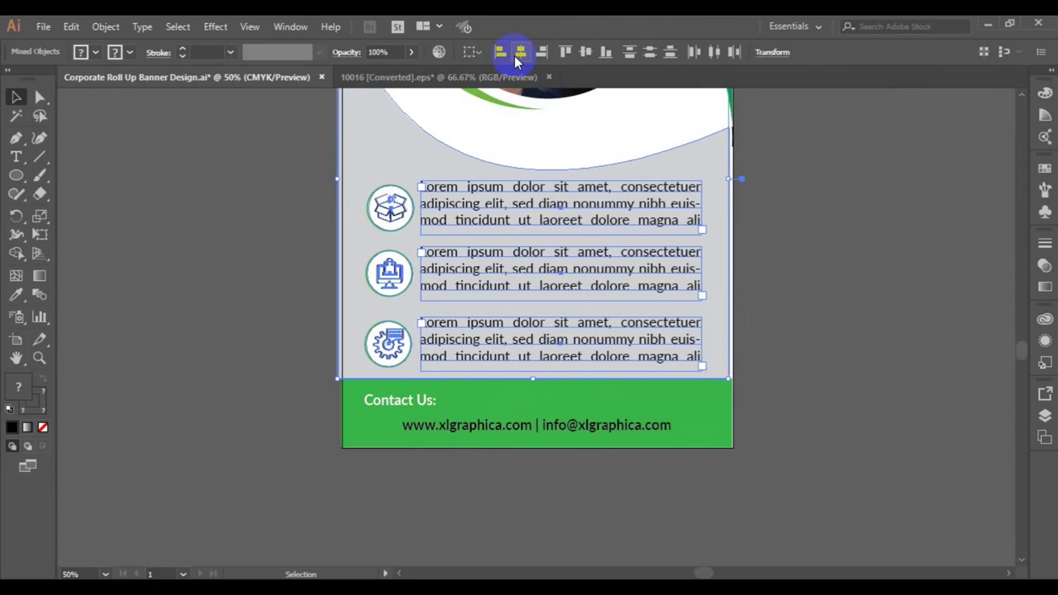
pyautogui.click(516, 58)
pyautogui.click(518, 55)
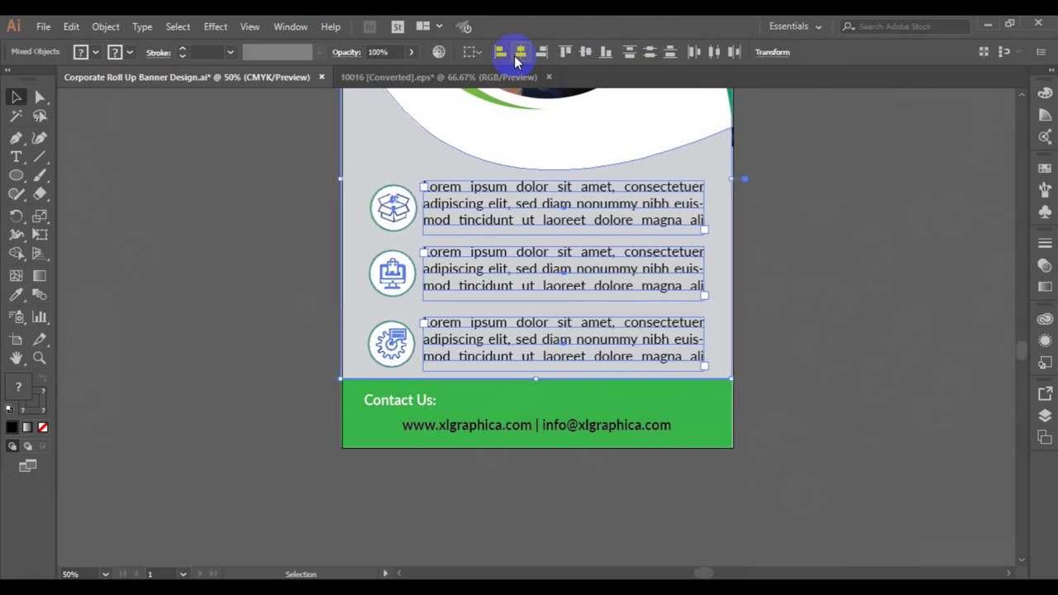
pyautogui.click(516, 58)
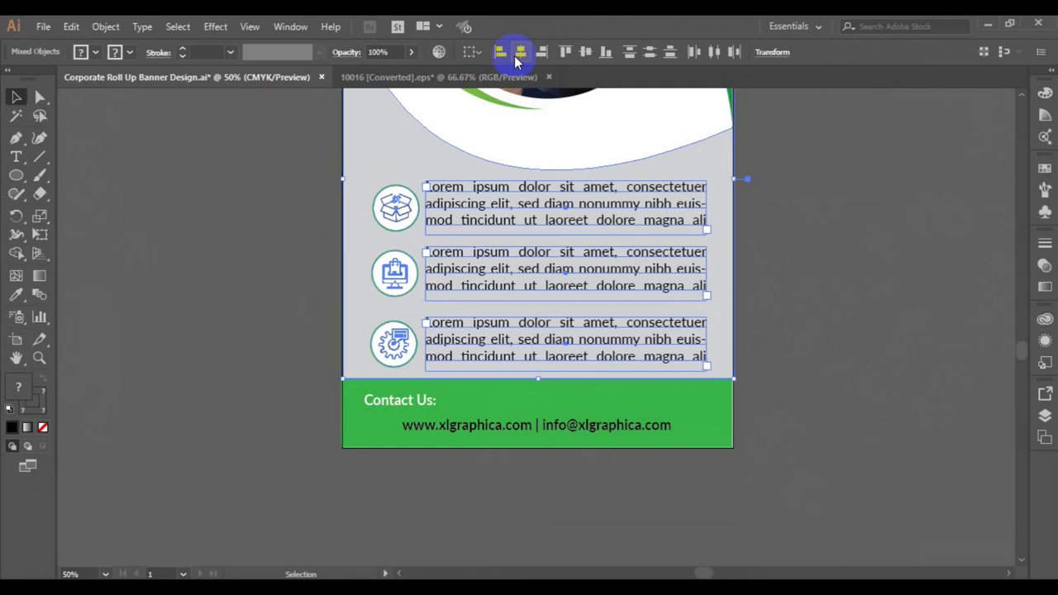
pyautogui.click(707, 420)
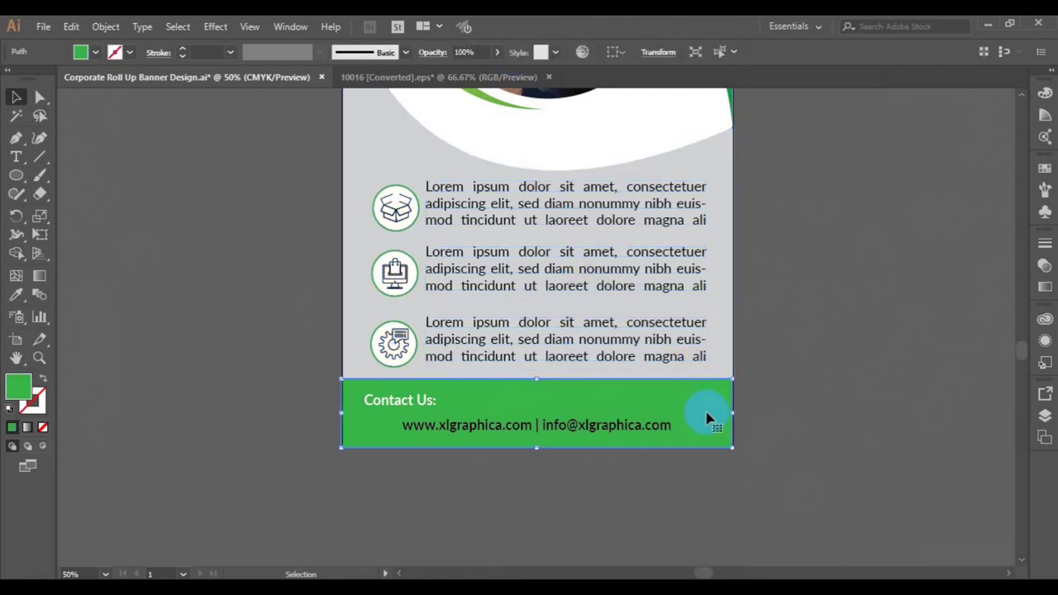
# Step: Zoom out to 25% to show the whole banner and deselect everything
pyautogui.hotkey('ctrl', '-')
pyautogui.click(777, 443)
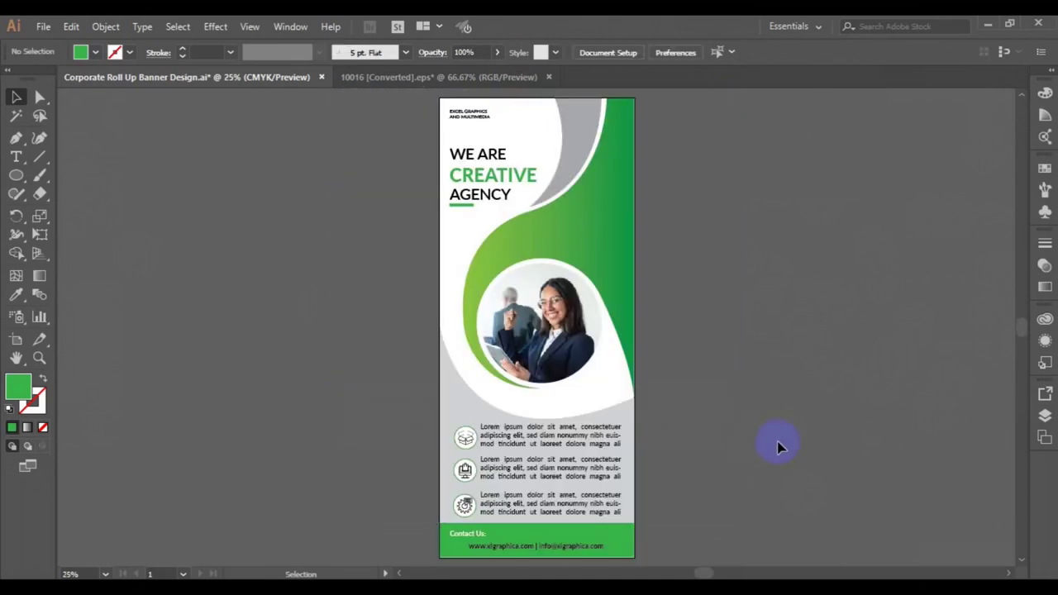